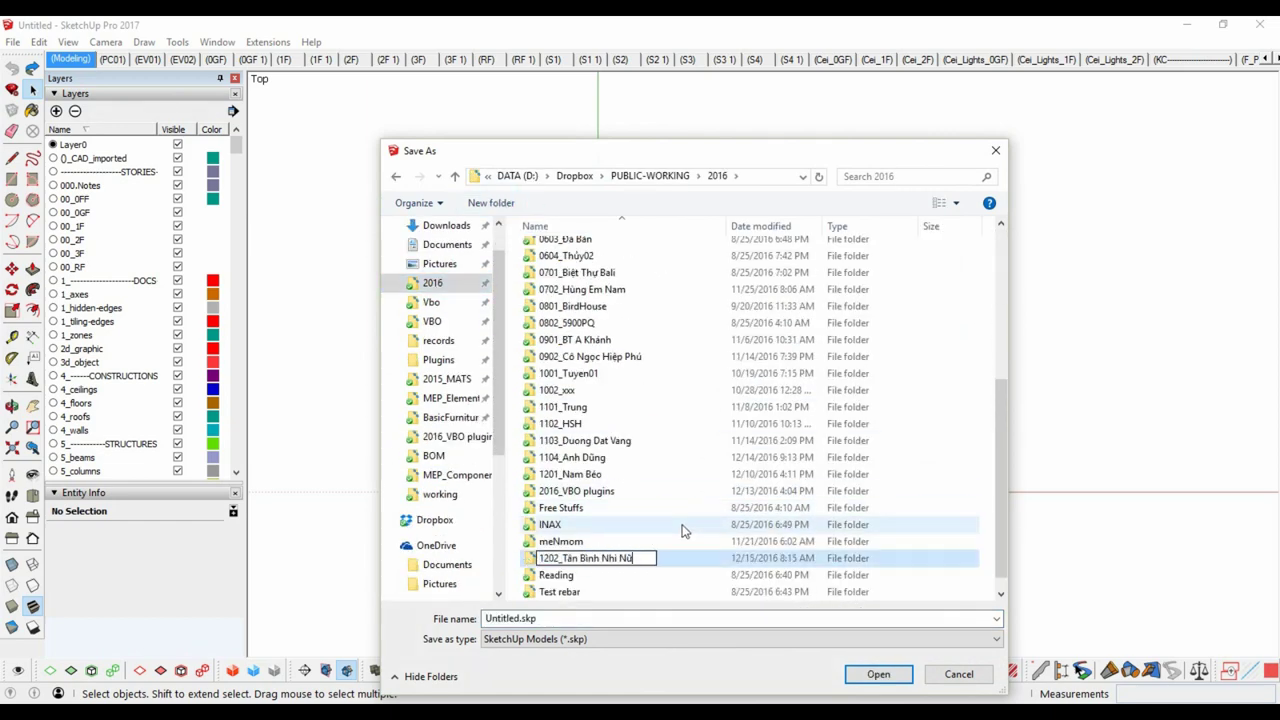
Save the model as 1201_concept in a new folder and draw the floor rectangle on the guides.
{"action": "key", "text": "Return"}
{"action": "key", "text": "Return"}
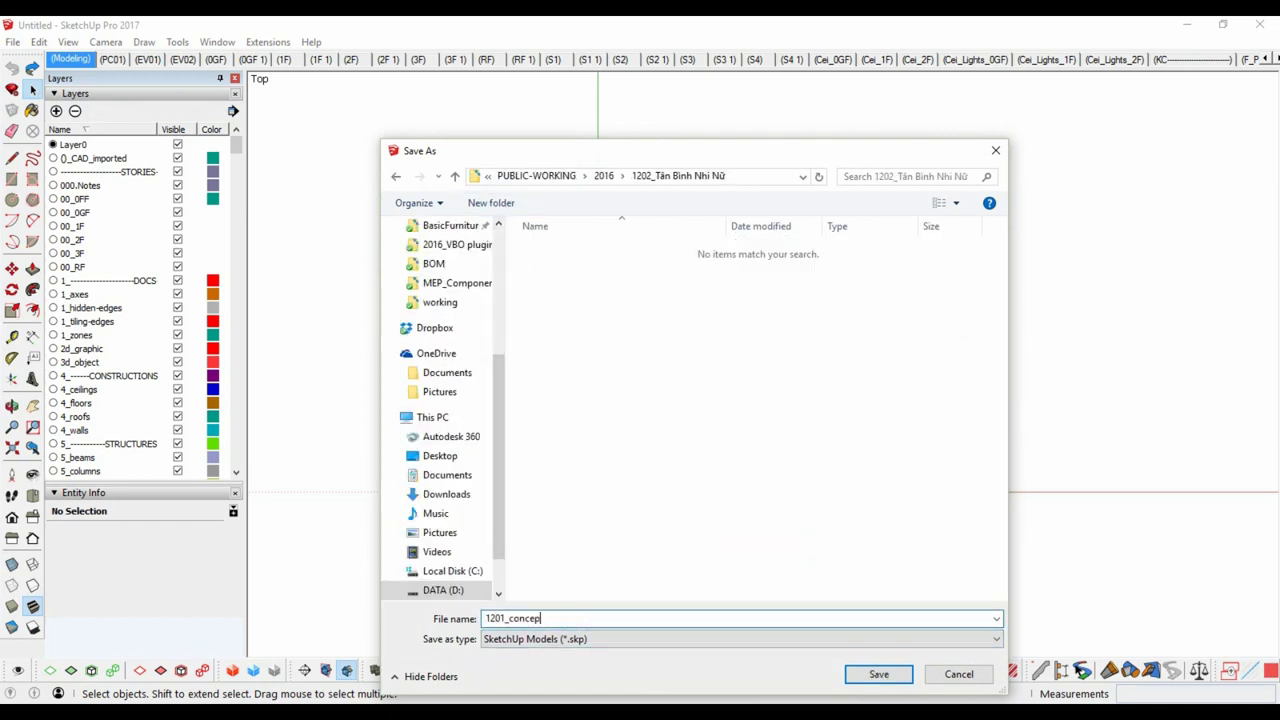
{"action": "key", "text": "Return"}
{"action": "key", "text": "t"}
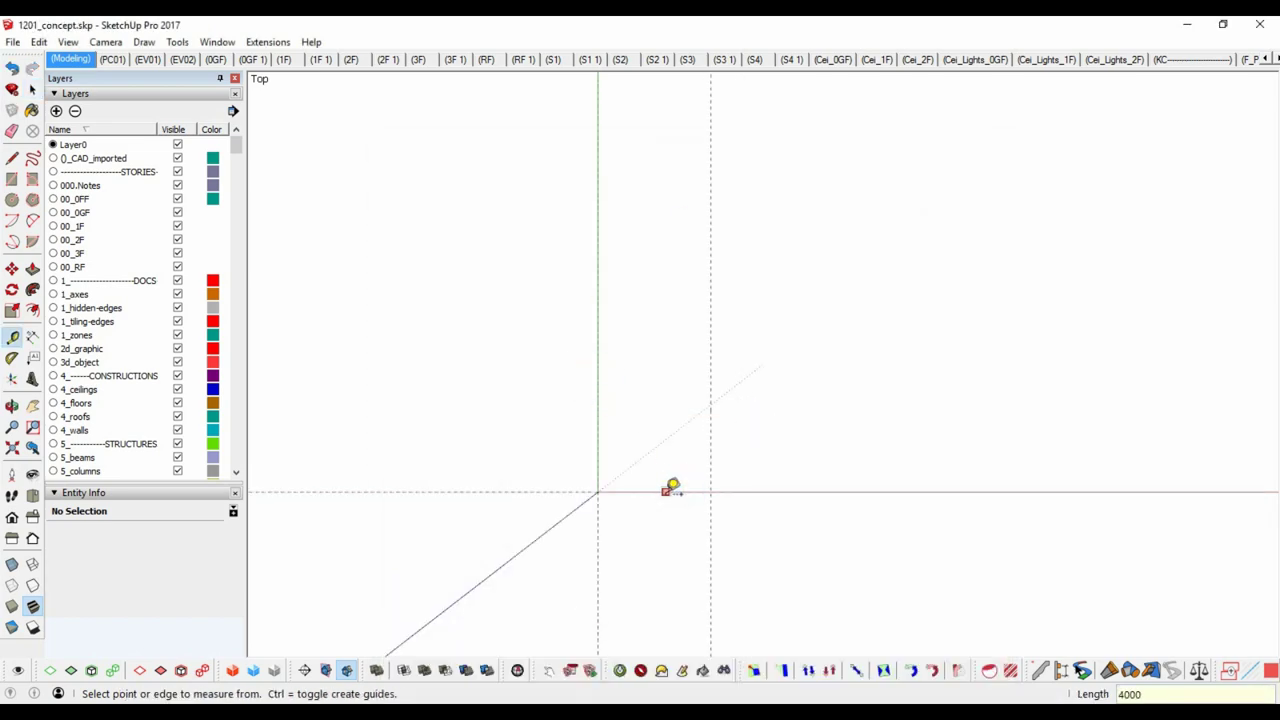
{"action": "key", "text": "r"}
{"action": "left_click", "coordinate": [598, 210]}
{"action": "left_click", "coordinate": [714, 491]}
{"action": "middle_click_drag", "start_coordinate": [714, 491], "coordinate": [600, 380]}
{"action": "scroll", "coordinate": [594, 429], "scroll_direction": "up", "scroll_amount": 3}
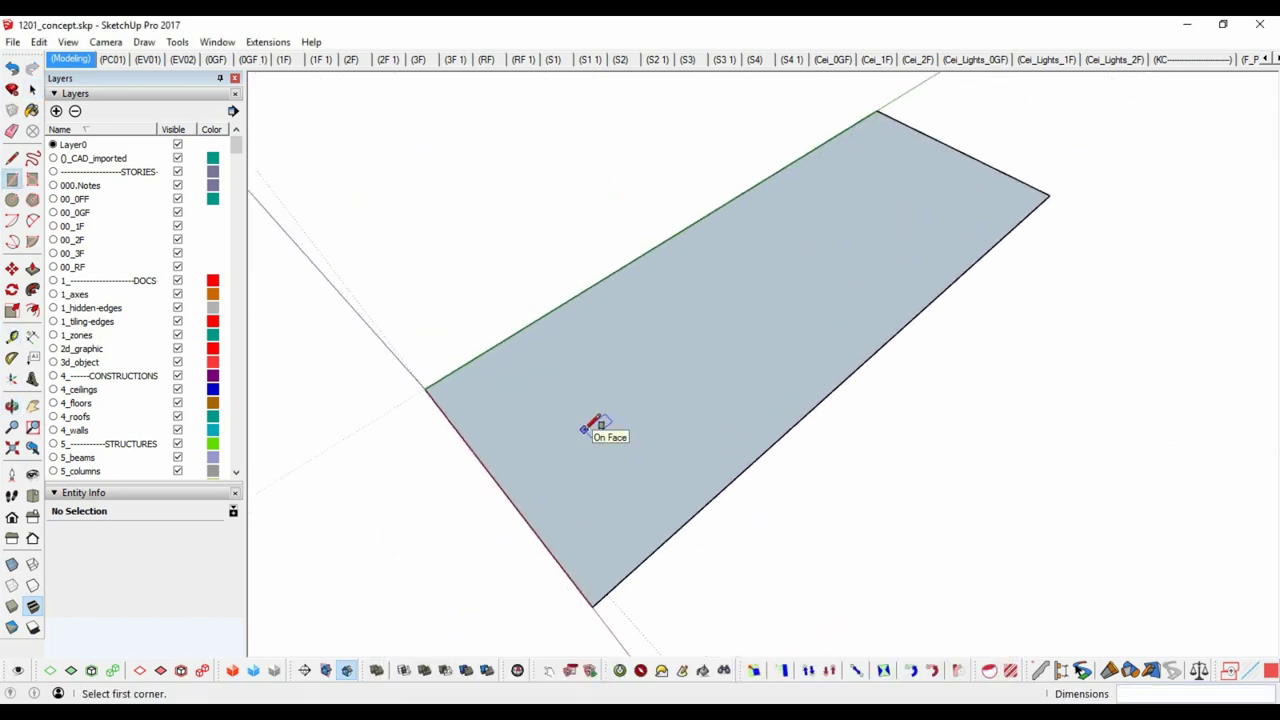
Offset the floor outline inward to wall thickness and pull the ring up into open-topped walls.
{"action": "key", "text": "f"}
{"action": "key", "text": "space"}
{"action": "left_click", "coordinate": [543, 410]}
{"action": "key", "text": "p"}
{"action": "left_click", "coordinate": [488, 400]}
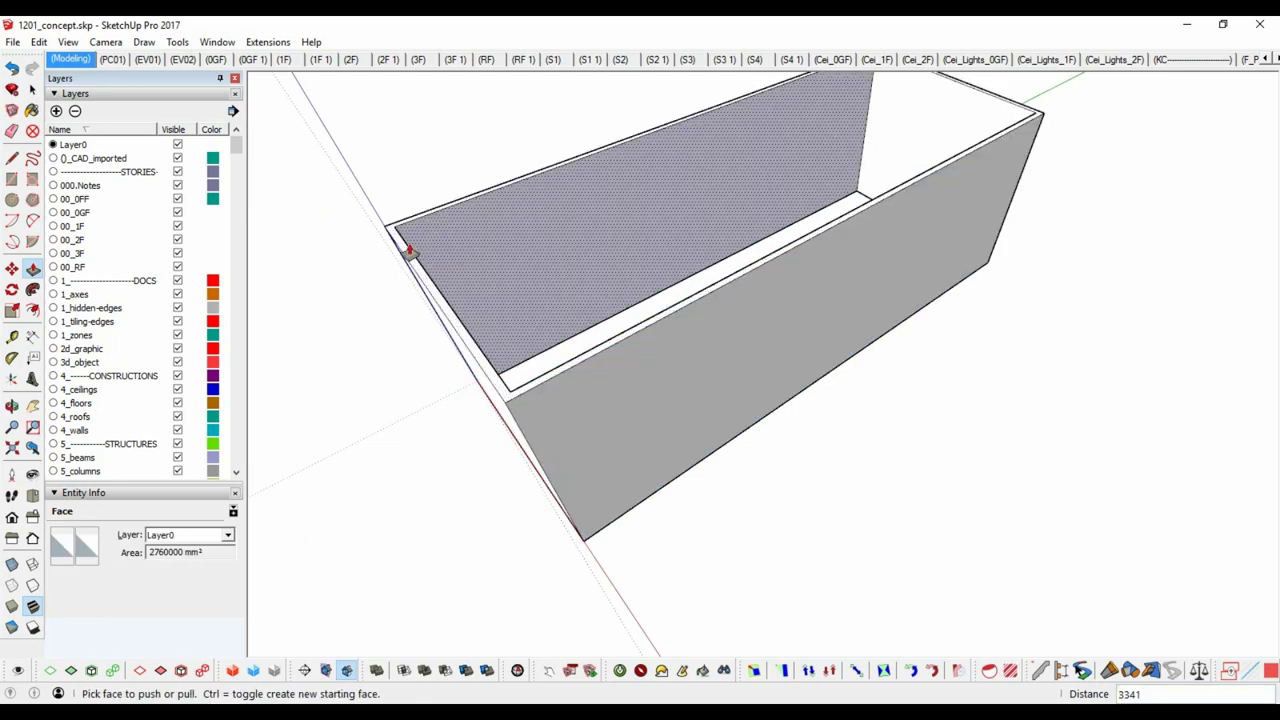
{"action": "mouse_move", "coordinate": [488, 400]}
{"action": "middle_mouse_down"}
{"action": "mouse_move", "coordinate": [819, 221]}
{"action": "mouse_move", "coordinate": [580, 380]}
{"action": "middle_mouse_up"}
{"action": "scroll", "coordinate": [823, 331], "scroll_direction": "up", "scroll_amount": 3}
{"action": "key", "text": "t"}
{"action": "left_click", "coordinate": [778, 320]}
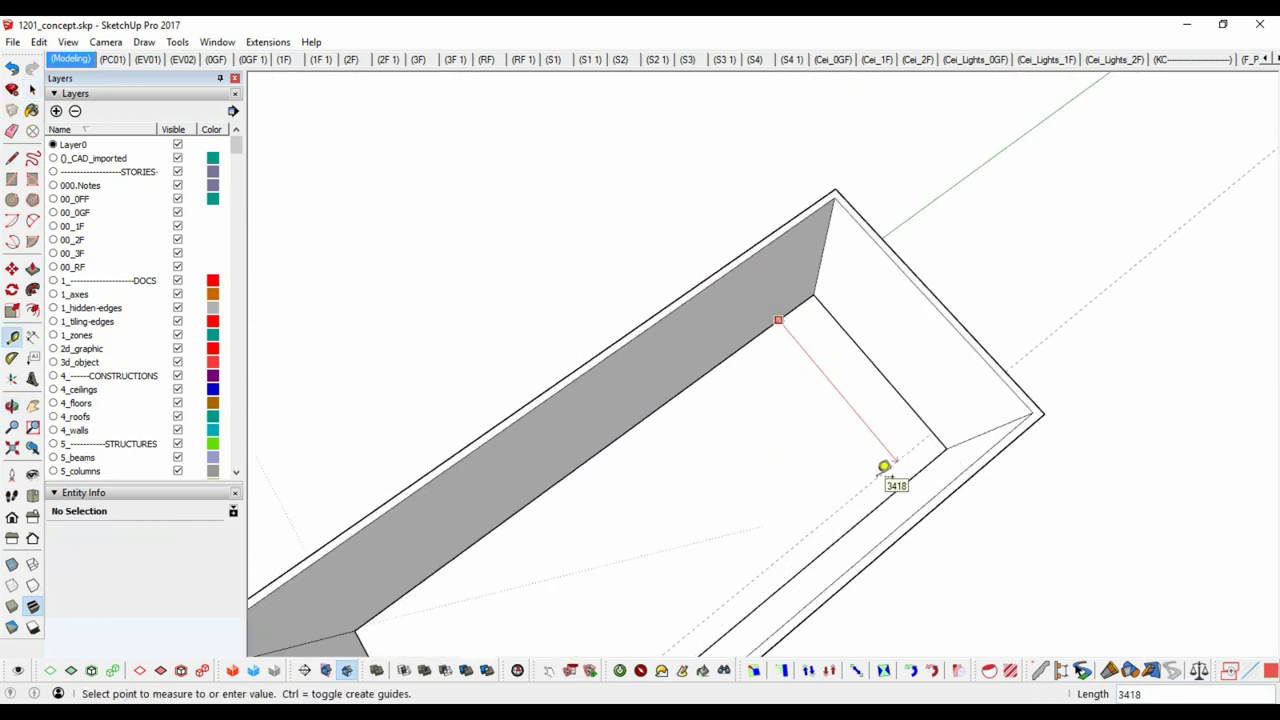
Place guide lines across the box floor and erase the unwanted lower guides.
{"action": "middle_click_drag", "start_coordinate": [884, 466], "coordinate": [854, 315]}
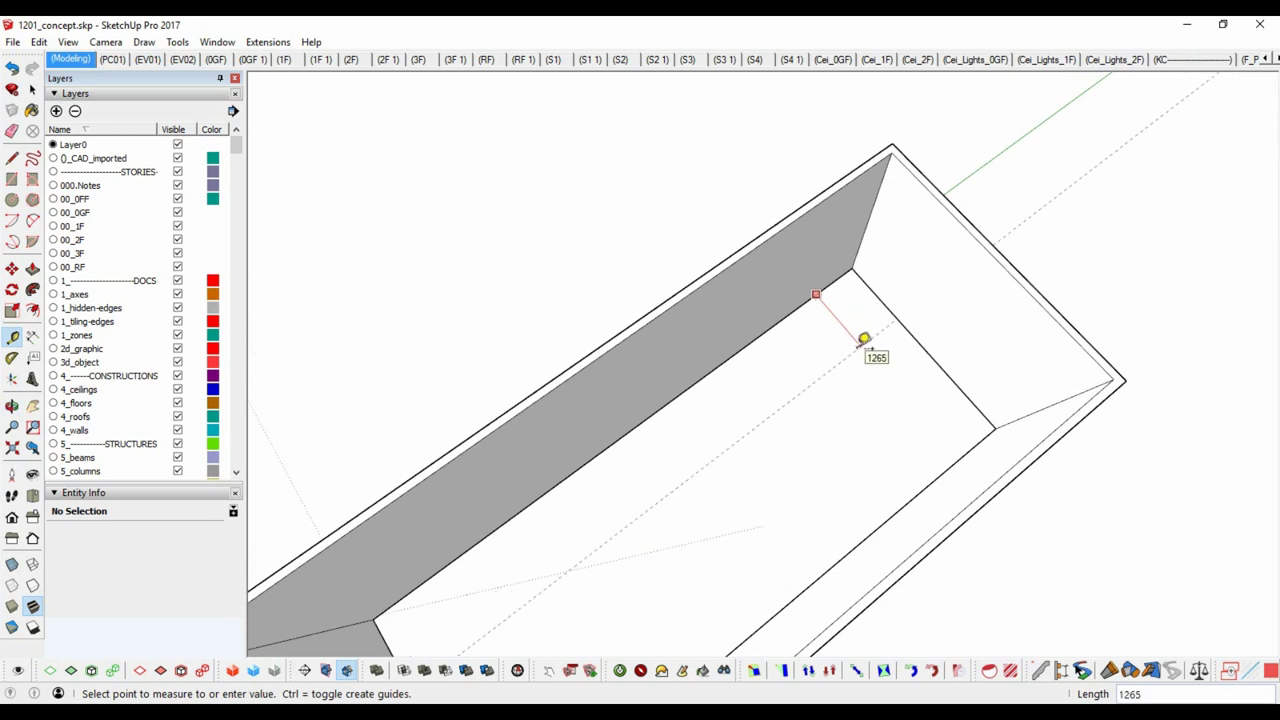
{"action": "scroll", "coordinate": [866, 396], "scroll_direction": "up", "scroll_amount": 2}
{"action": "left_click", "coordinate": [914, 463]}
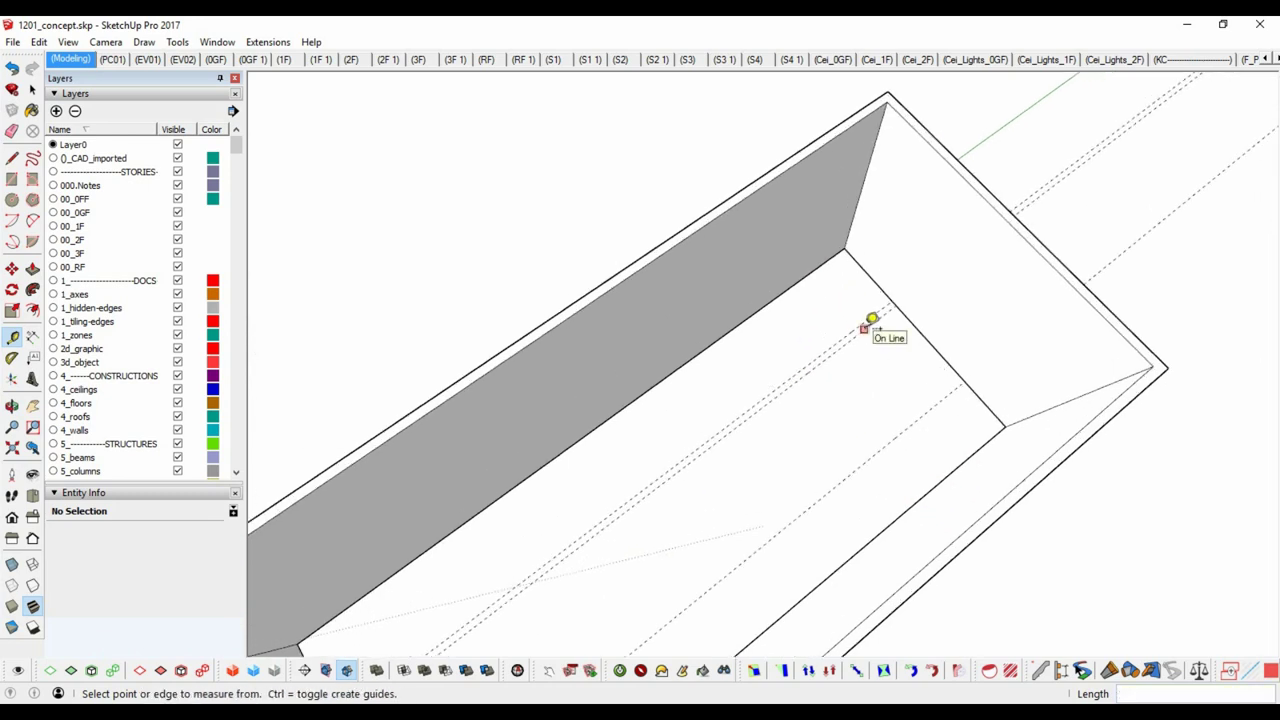
{"action": "scroll", "coordinate": [929, 368], "scroll_direction": "up", "scroll_amount": 1}
{"action": "left_click", "coordinate": [889, 362]}
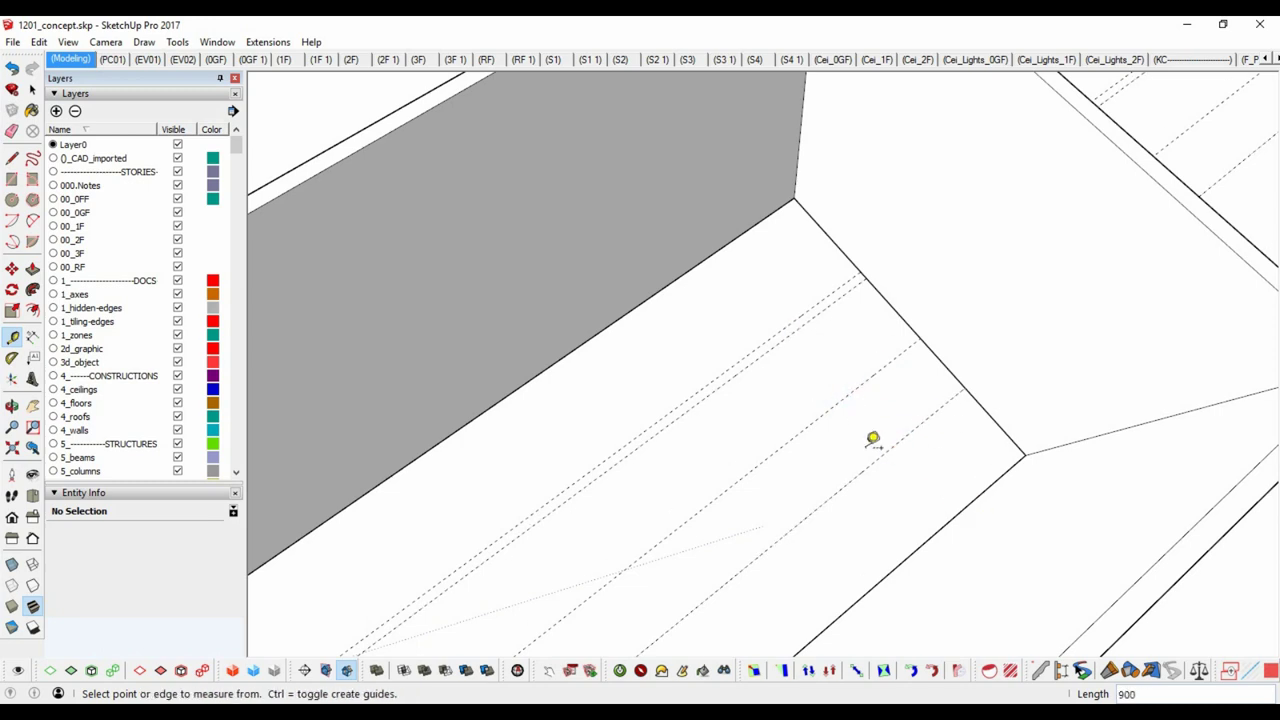
{"action": "key", "text": "e"}
{"action": "left_click_drag", "start_coordinate": [886, 451], "coordinate": [870, 400]}
{"action": "key", "text": "l"}
{"action": "left_click", "coordinate": [724, 382]}
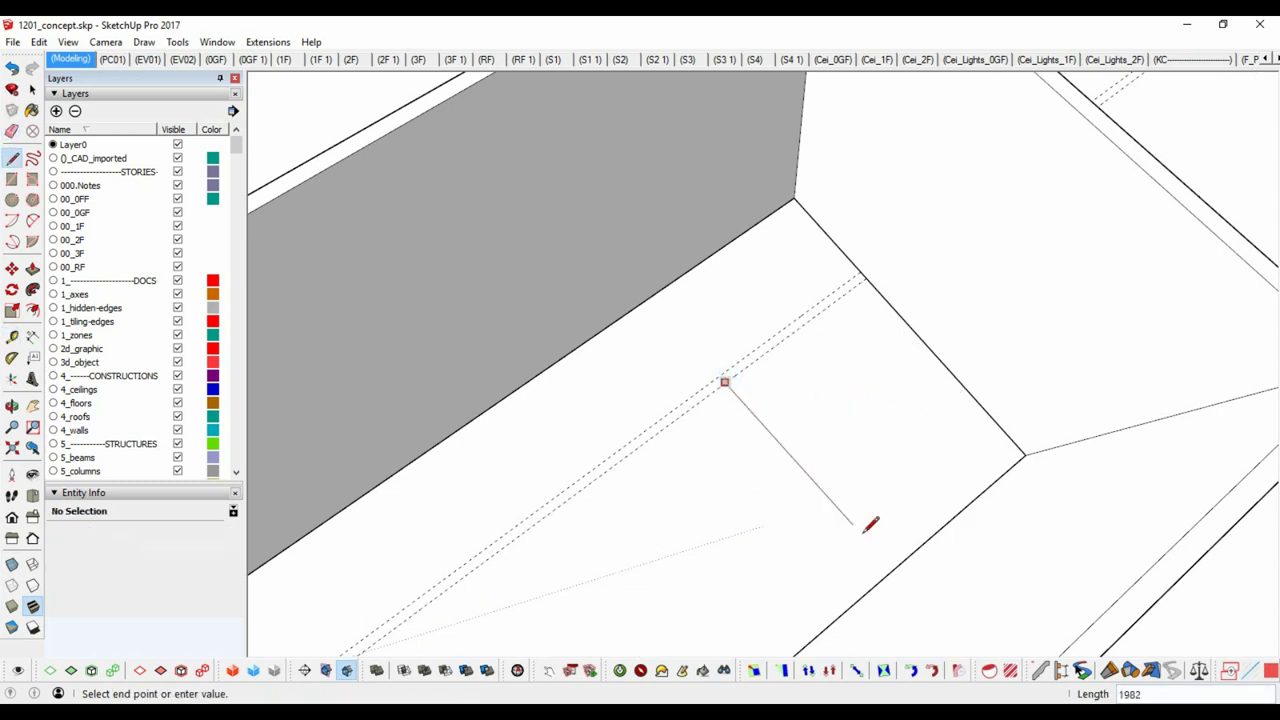
{"action": "left_click", "coordinate": [880, 580]}
{"action": "left_click", "coordinate": [805, 472]}
{"action": "left_click", "coordinate": [854, 432]}
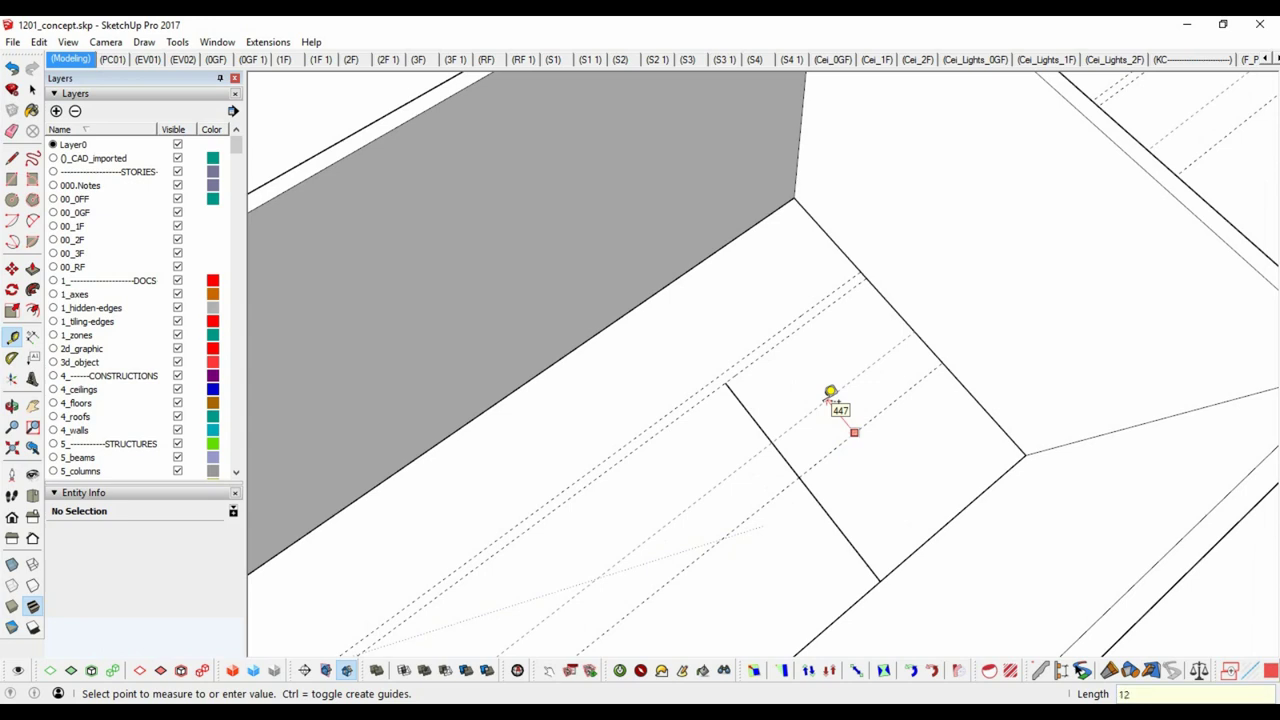
{"action": "key", "text": "Escape"}
Measure further floor guides and array copies of them 1200 apart.
{"action": "scroll", "coordinate": [931, 384], "scroll_direction": "up", "scroll_amount": 2}
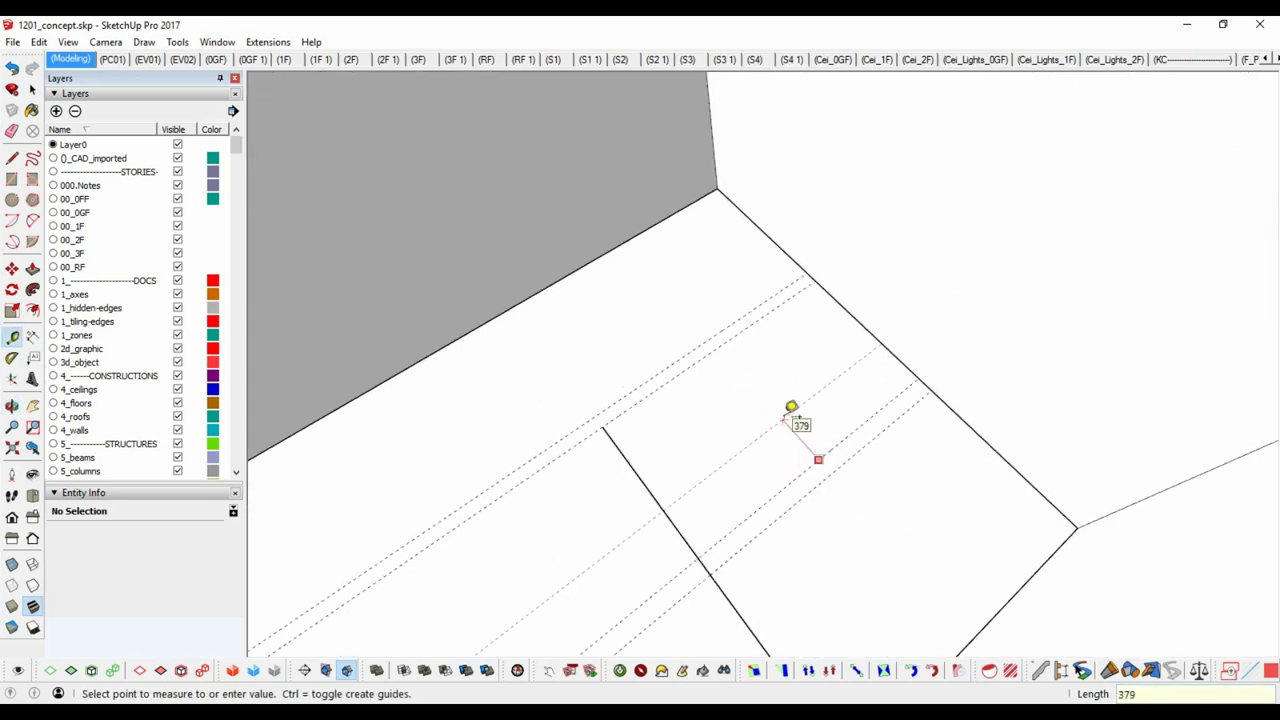
{"action": "middle_click_drag", "start_coordinate": [818, 480], "coordinate": [984, 348]}
{"action": "key", "text": "t"}
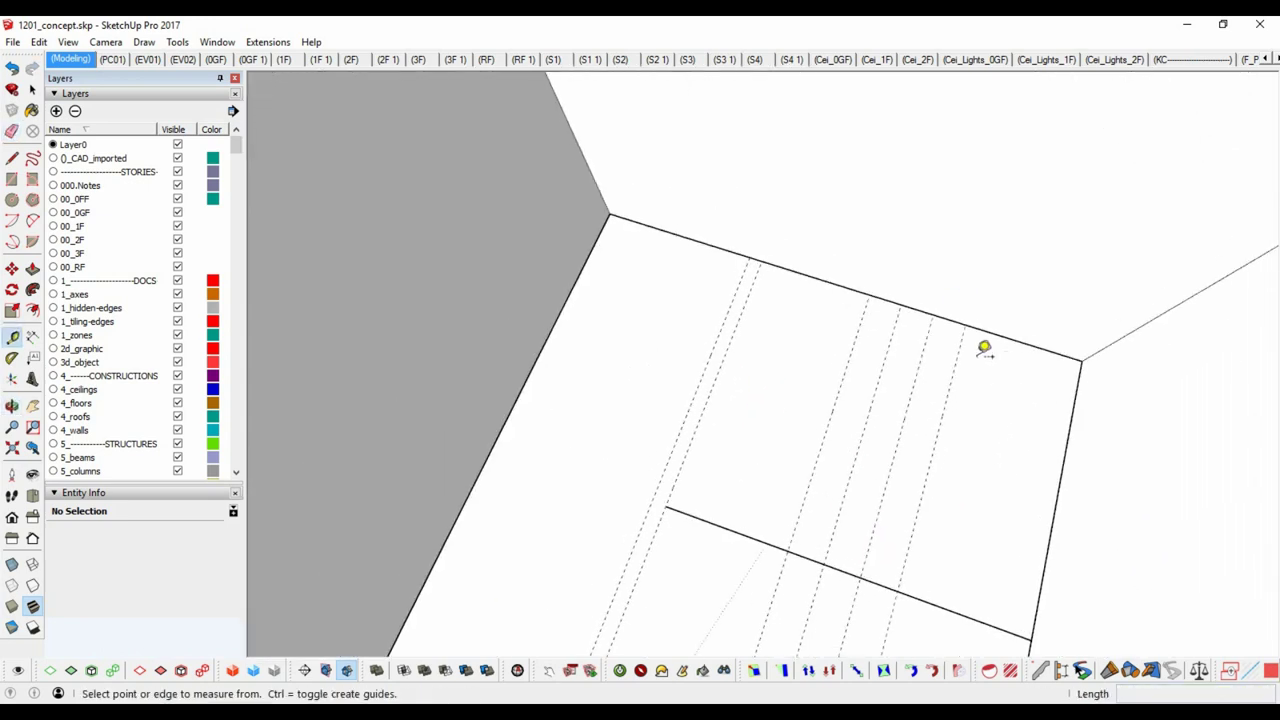
{"action": "mouse_move", "coordinate": [997, 438]}
{"action": "middle_mouse_down"}
{"action": "mouse_move", "coordinate": [829, 443]}
{"action": "mouse_move", "coordinate": [694, 330]}
{"action": "middle_mouse_up"}
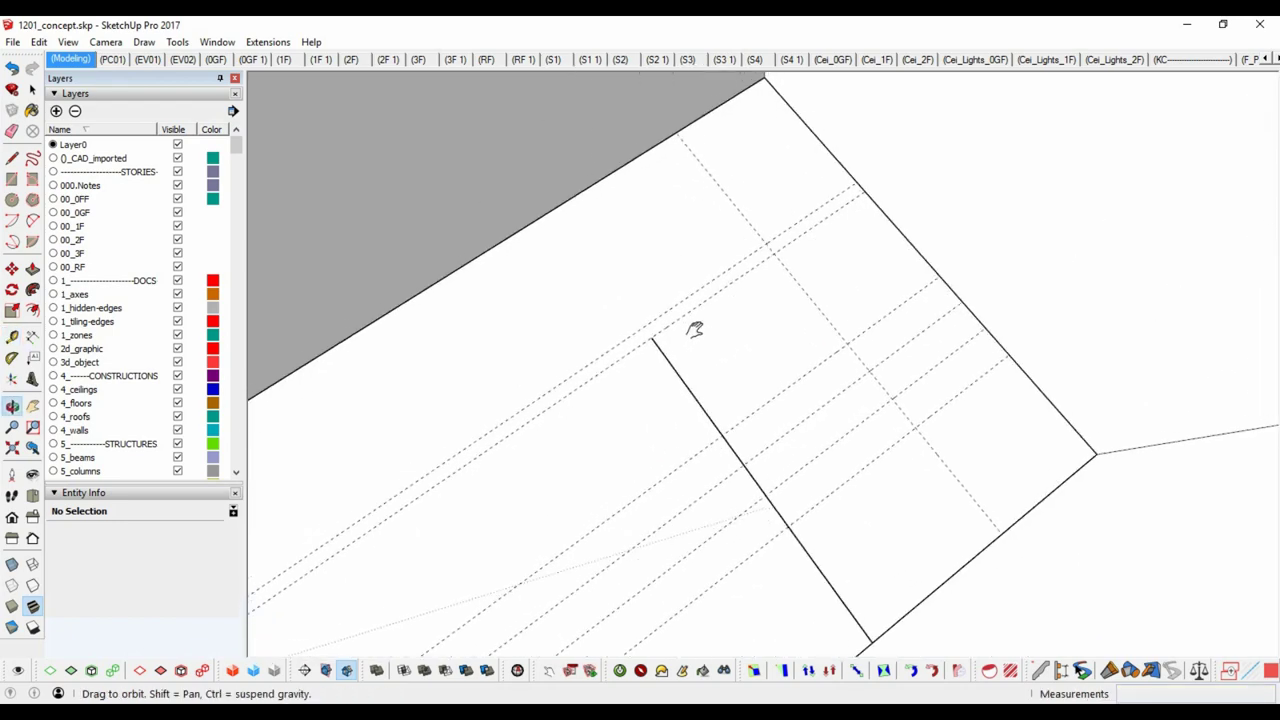
{"action": "middle_click_drag", "start_coordinate": [775, 332], "coordinate": [805, 298]}
{"action": "key", "text": "t"}
{"action": "left_click", "coordinate": [805, 298]}
{"action": "type", "text": "x6"}
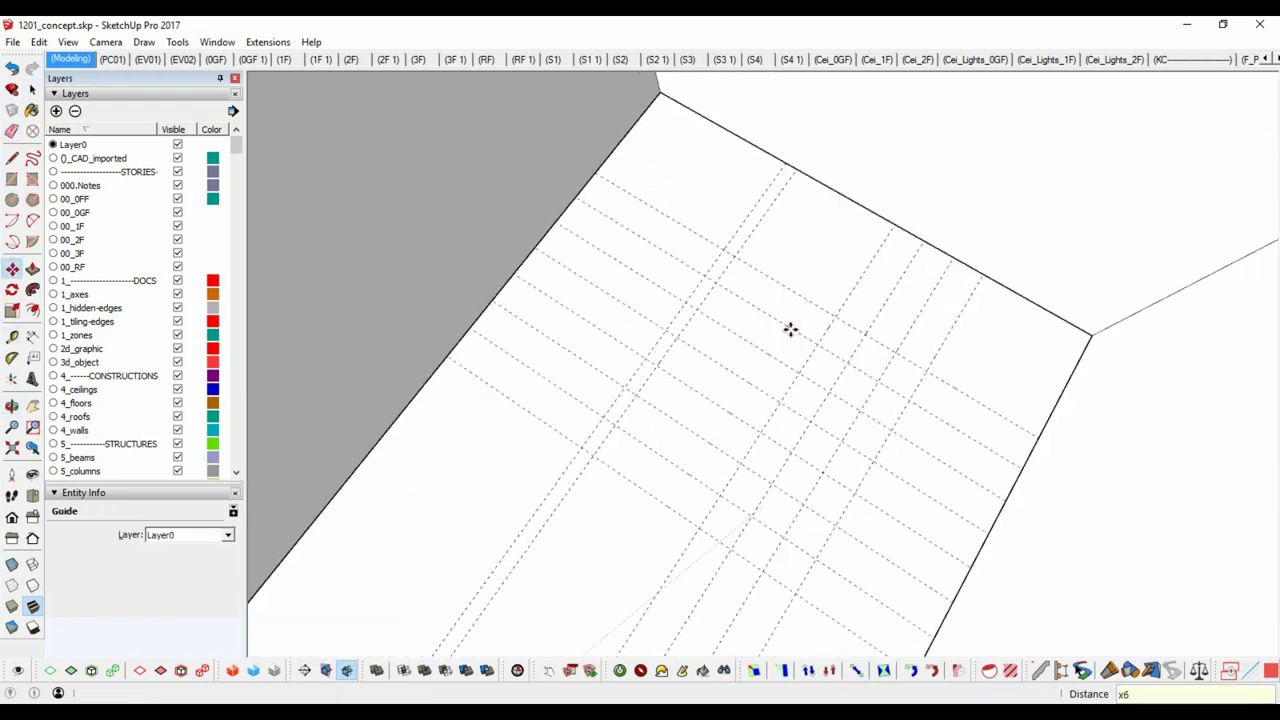
{"action": "key", "text": "space"}
Select four guide lines, move-copy them, and delete the extra guides.
{"action": "mouse_move", "coordinate": [937, 381]}
{"action": "middle_mouse_down"}
{"action": "mouse_move", "coordinate": [909, 303]}
{"action": "mouse_move", "coordinate": [809, 368]}
{"action": "mouse_move", "coordinate": [742, 193]}
{"action": "middle_mouse_up"}
{"action": "key", "text": "t"}
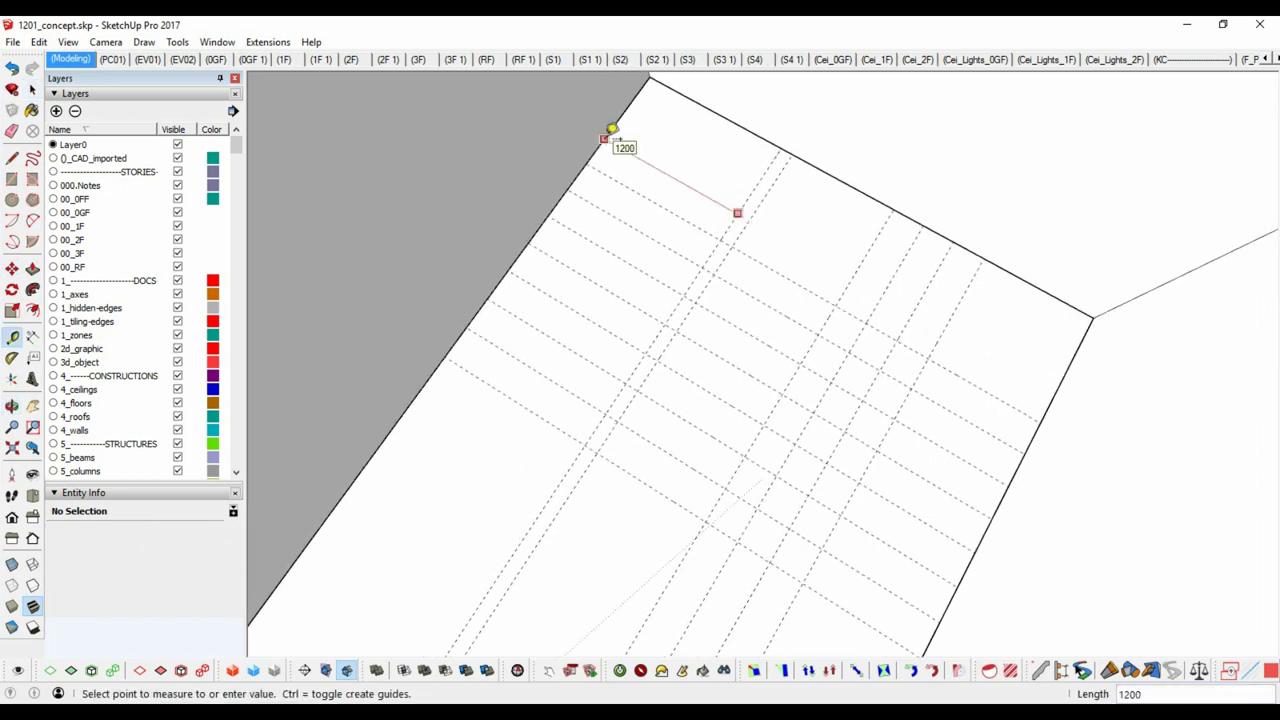
{"action": "key", "text": "space"}
{"action": "middle_click_drag", "start_coordinate": [612, 130], "coordinate": [1040, 263]}
{"action": "key", "text": "space"}
{"action": "left_click_drag", "start_coordinate": [913, 285], "coordinate": [929, 257]}
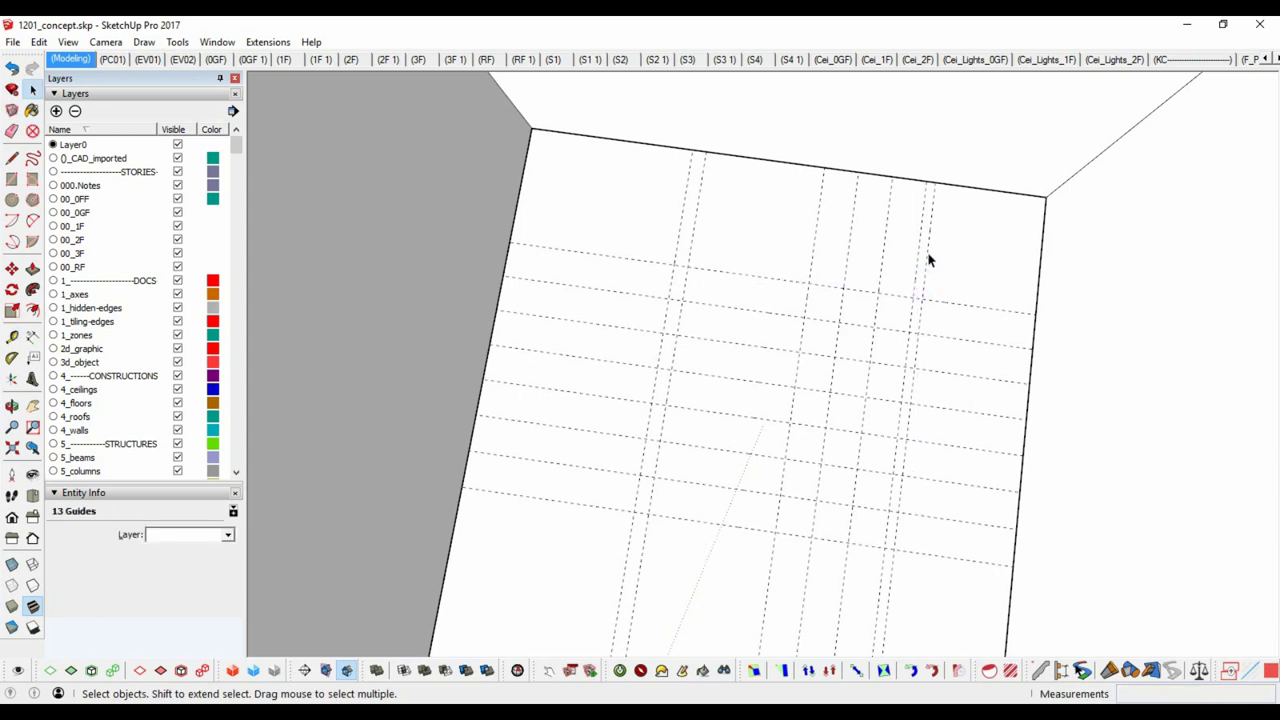
{"action": "key", "text": "m"}
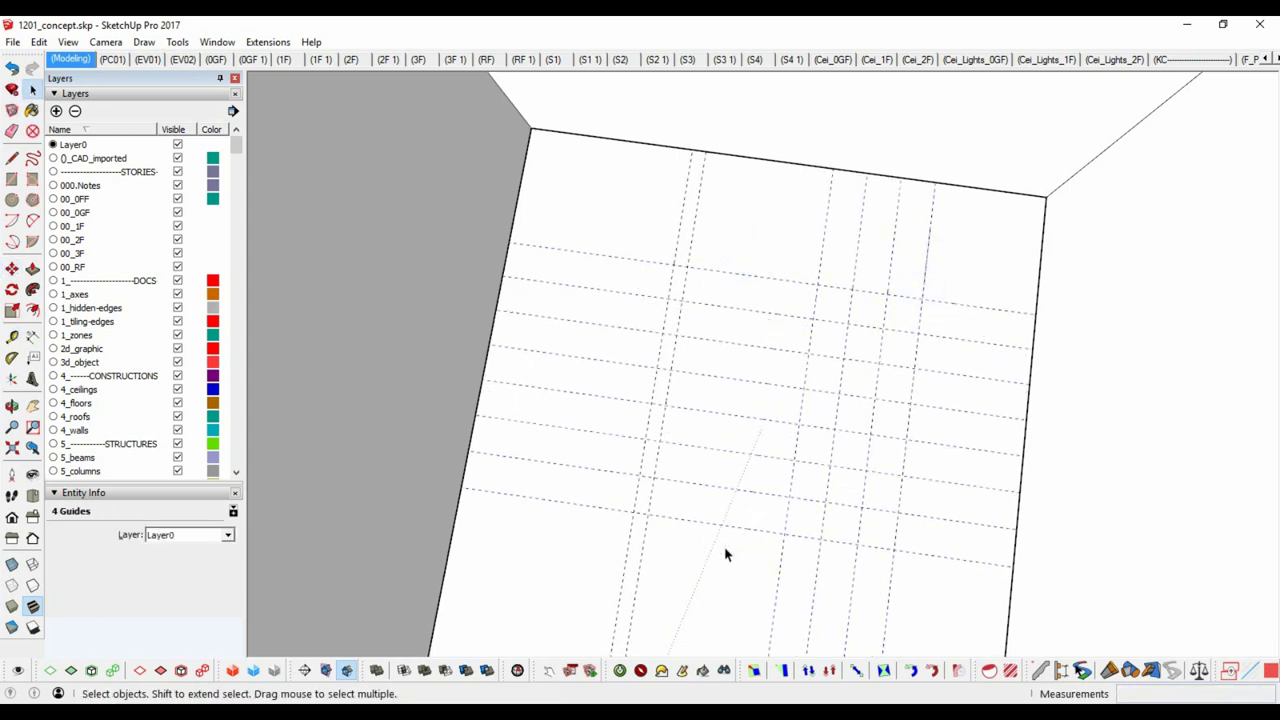
{"action": "key", "text": "t"}
{"action": "key", "text": "t"}
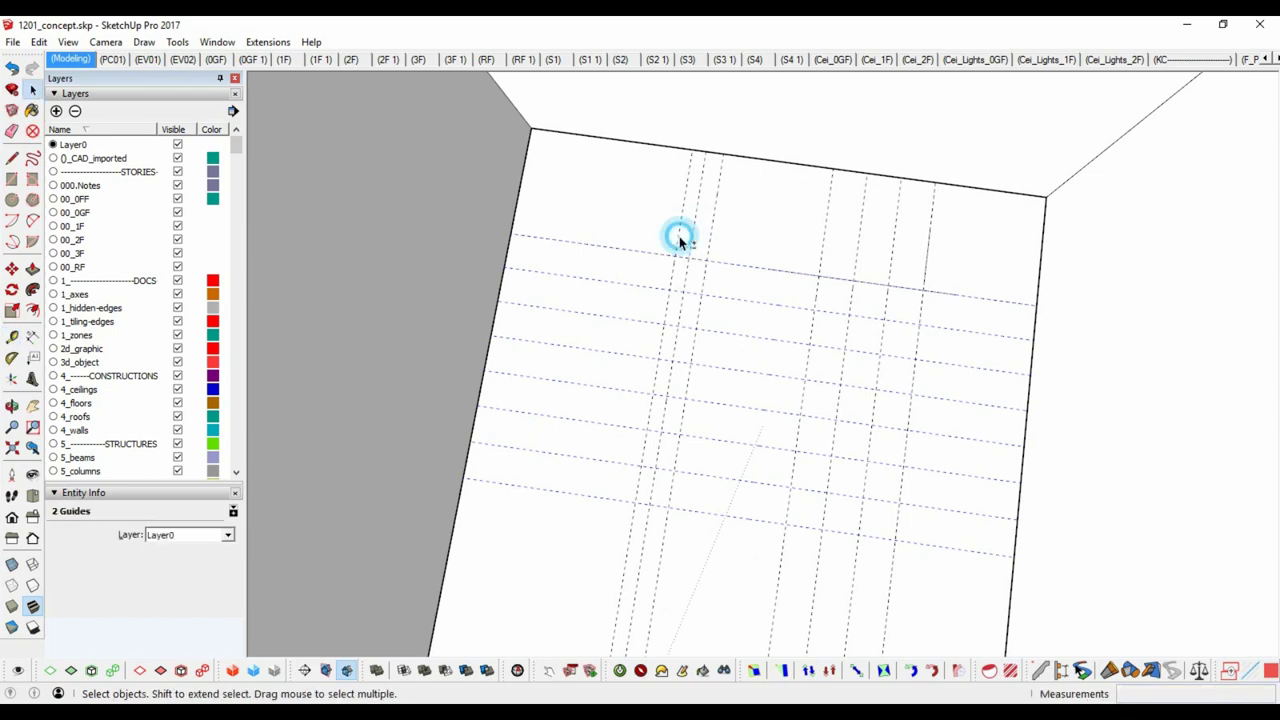
{"action": "key", "text": "m"}
{"action": "key", "text": "e"}
{"action": "mouse_move", "coordinate": [757, 283]}
{"action": "middle_mouse_down"}
{"action": "mouse_move", "coordinate": [826, 386]}
{"action": "mouse_move", "coordinate": [954, 262]}
{"action": "middle_mouse_up"}
Select the box group and zoom in close on the box floor.
{"action": "key", "text": "space"}
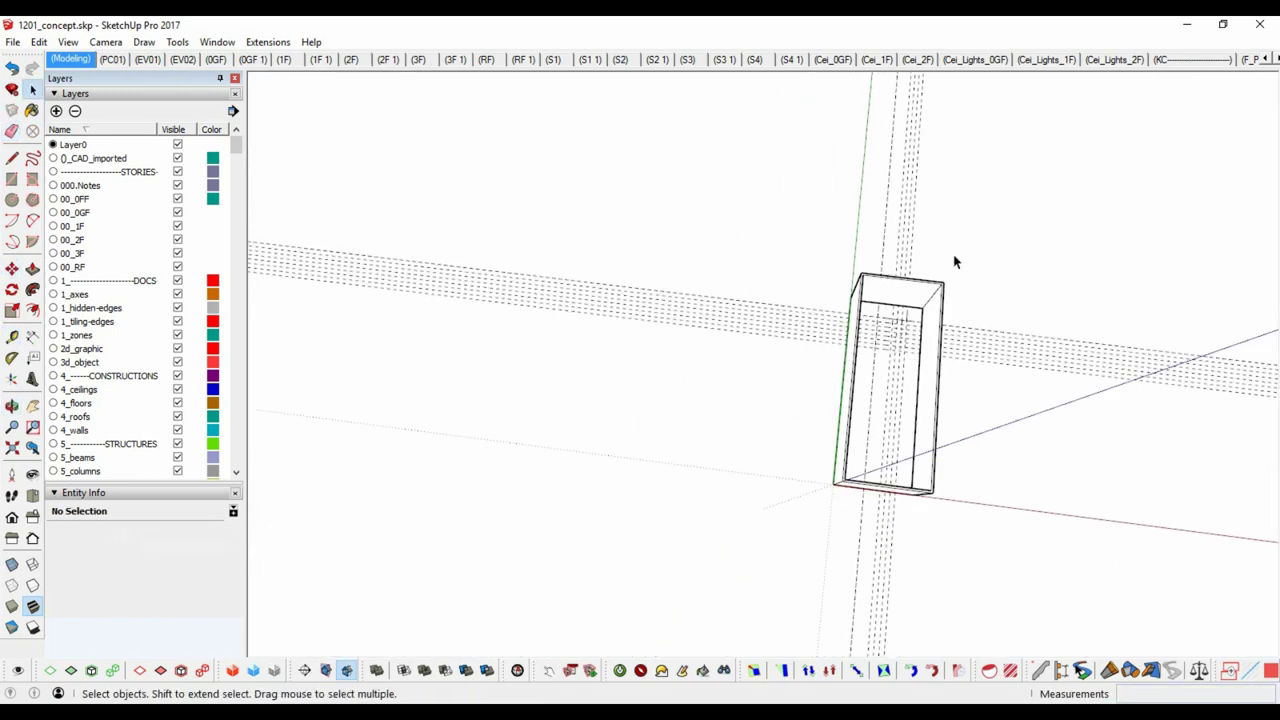
{"action": "left_click", "coordinate": [900, 295]}
{"action": "mouse_move", "coordinate": [789, 363]}
{"action": "middle_mouse_down"}
{"action": "mouse_move", "coordinate": [765, 286]}
{"action": "mouse_move", "coordinate": [785, 400]}
{"action": "mouse_move", "coordinate": [857, 443]}
{"action": "mouse_move", "coordinate": [635, 513]}
{"action": "mouse_move", "coordinate": [811, 423]}
{"action": "mouse_move", "coordinate": [669, 517]}
{"action": "middle_mouse_up"}
{"action": "scroll", "coordinate": [768, 287], "scroll_direction": "up", "scroll_amount": 5}
{"action": "key", "text": "p"}
{"action": "key", "text": "space"}
{"action": "scroll", "coordinate": [700, 470], "scroll_direction": "down", "scroll_amount": 5}
{"action": "scroll", "coordinate": [651, 393], "scroll_direction": "up", "scroll_amount": 3}
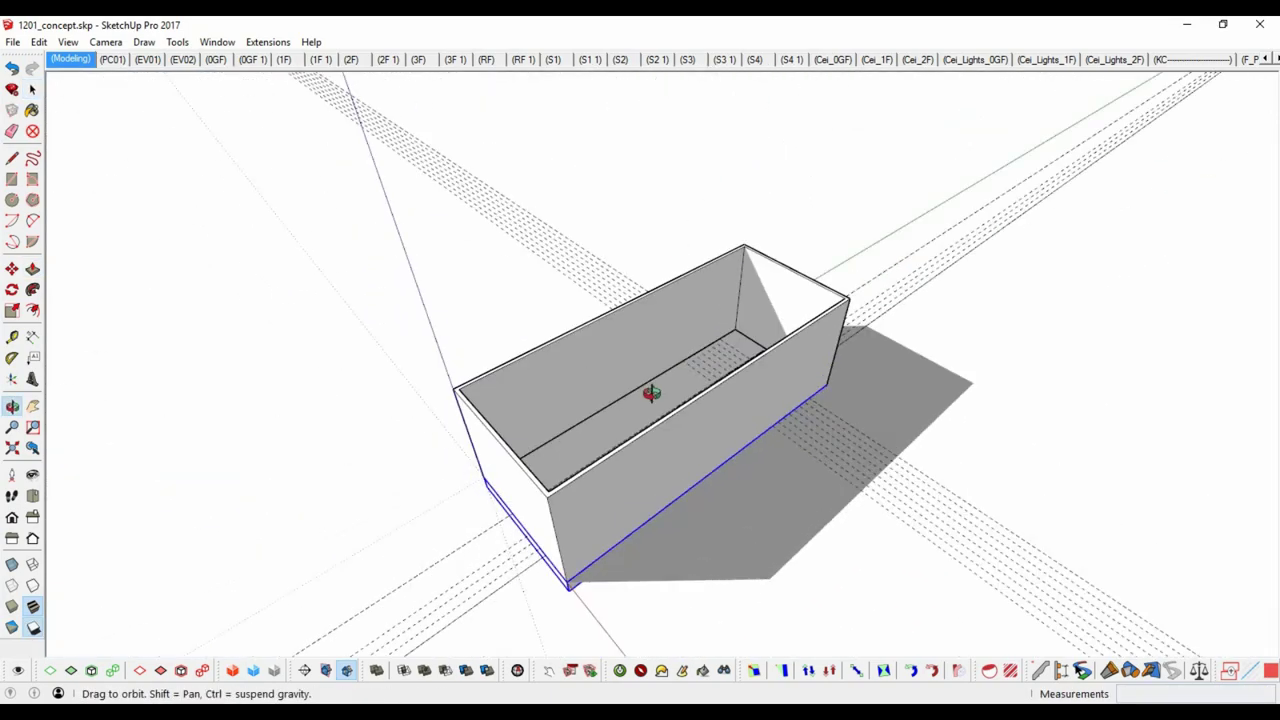
{"action": "scroll", "coordinate": [651, 393], "scroll_direction": "up", "scroll_amount": 5}
{"action": "key", "text": "space"}
{"action": "scroll", "coordinate": [823, 320], "scroll_direction": "up", "scroll_amount": 3}
Draw rectangles on the floor guides marking the stair sections.
{"action": "key", "text": "r"}
{"action": "left_click", "coordinate": [870, 230]}
{"action": "middle_click_drag", "start_coordinate": [870, 230], "coordinate": [657, 286]}
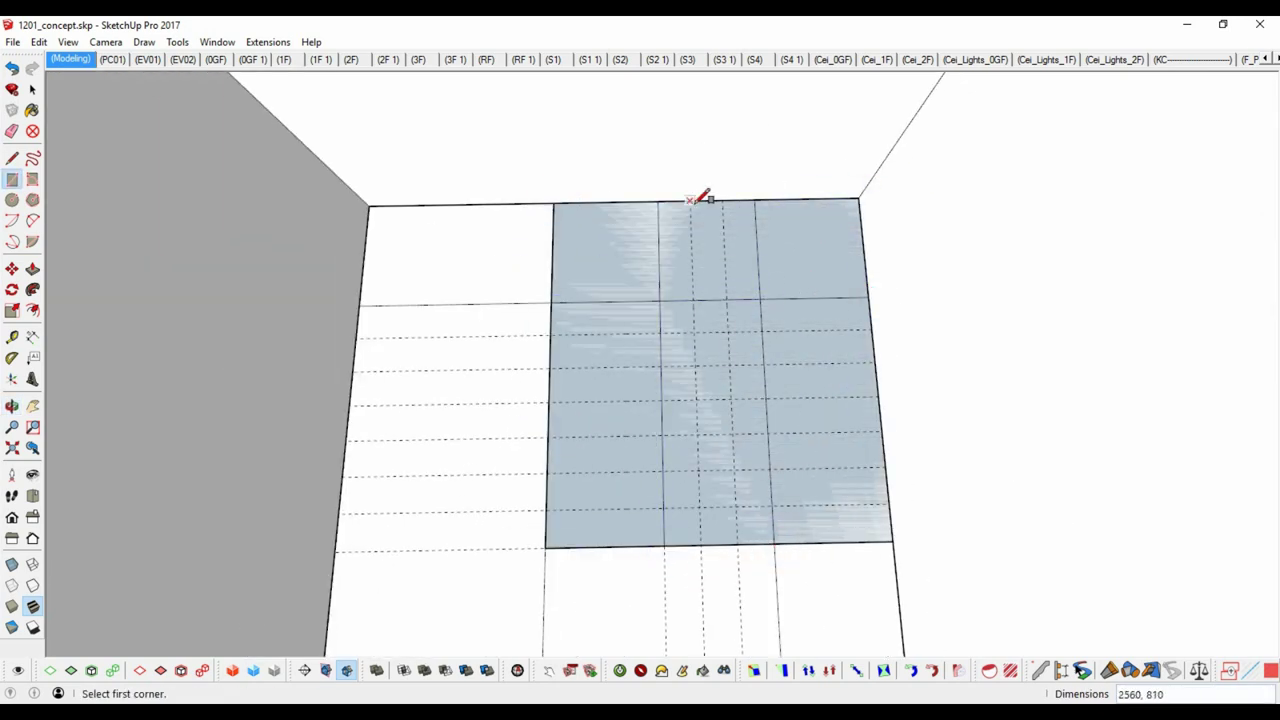
{"action": "left_click", "coordinate": [551, 336]}
{"action": "left_click", "coordinate": [664, 505]}
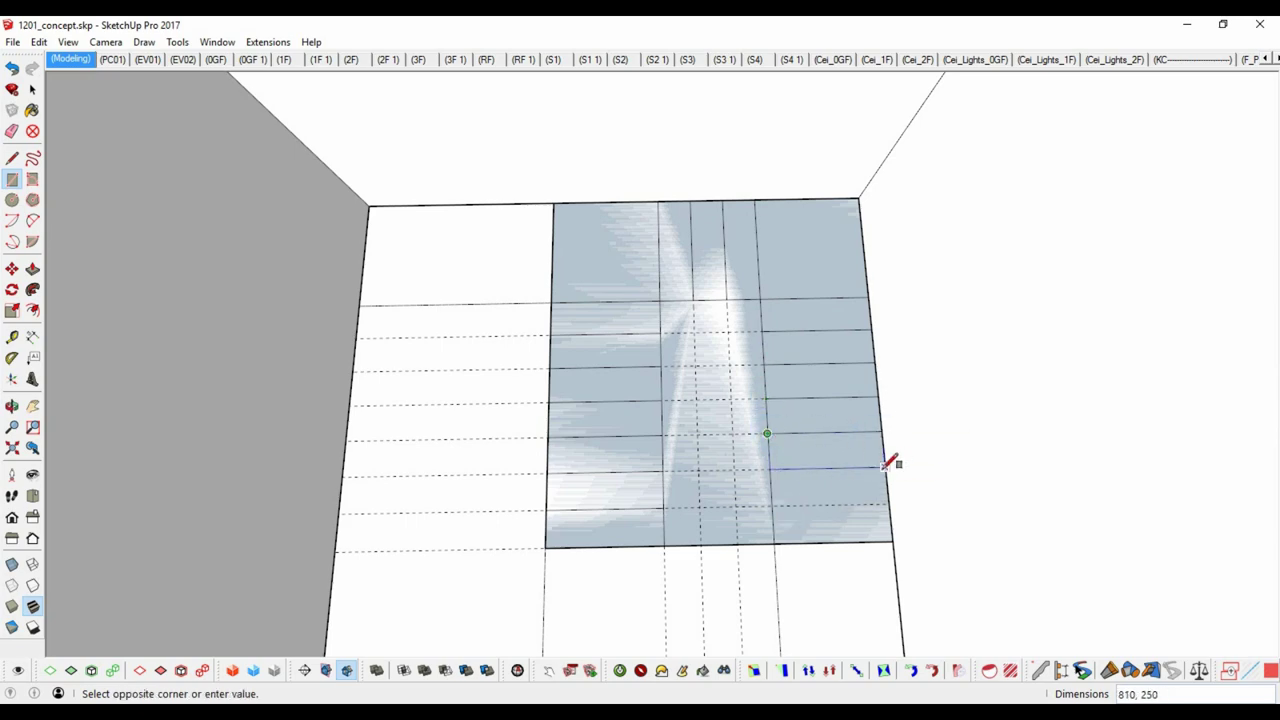
Erase the middle strip to leave a U shape and group the stair faces.
{"action": "key", "text": "e"}
{"action": "left_click_drag", "start_coordinate": [771, 505], "coordinate": [723, 560]}
{"action": "key", "text": "space"}
{"action": "triple_click", "coordinate": [756, 524]}
{"action": "middle_click_drag", "start_coordinate": [756, 524], "coordinate": [694, 457]}
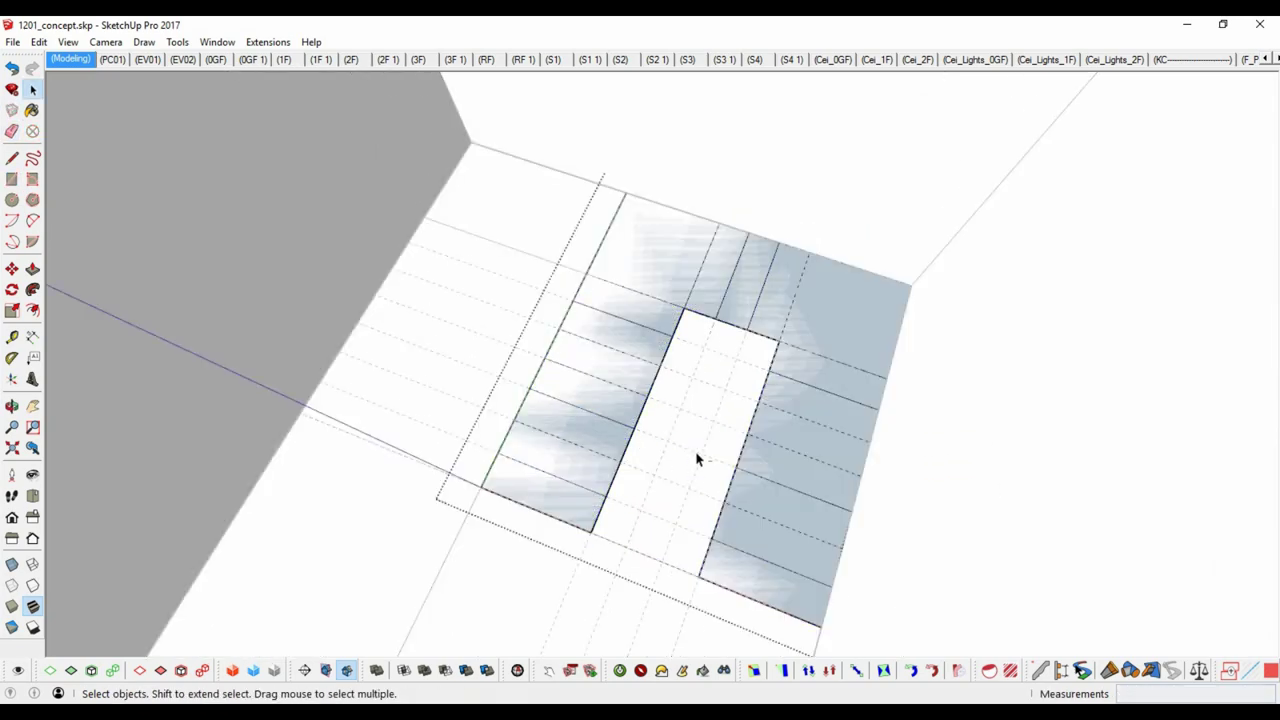
{"action": "key", "text": "o"}
{"action": "left_click_drag", "start_coordinate": [750, 333], "coordinate": [733, 527]}
{"action": "key", "text": "space"}
{"action": "left_click", "coordinate": [733, 527]}
Measure from a stair endpoint and inspect the grouped U-shaped stair from several angles.
{"action": "mouse_move", "coordinate": [846, 366]}
{"action": "middle_mouse_down"}
{"action": "mouse_move", "coordinate": [846, 314]}
{"action": "mouse_move", "coordinate": [823, 391]}
{"action": "middle_mouse_up"}
{"action": "scroll", "coordinate": [647, 230], "scroll_direction": "up", "scroll_amount": 3}
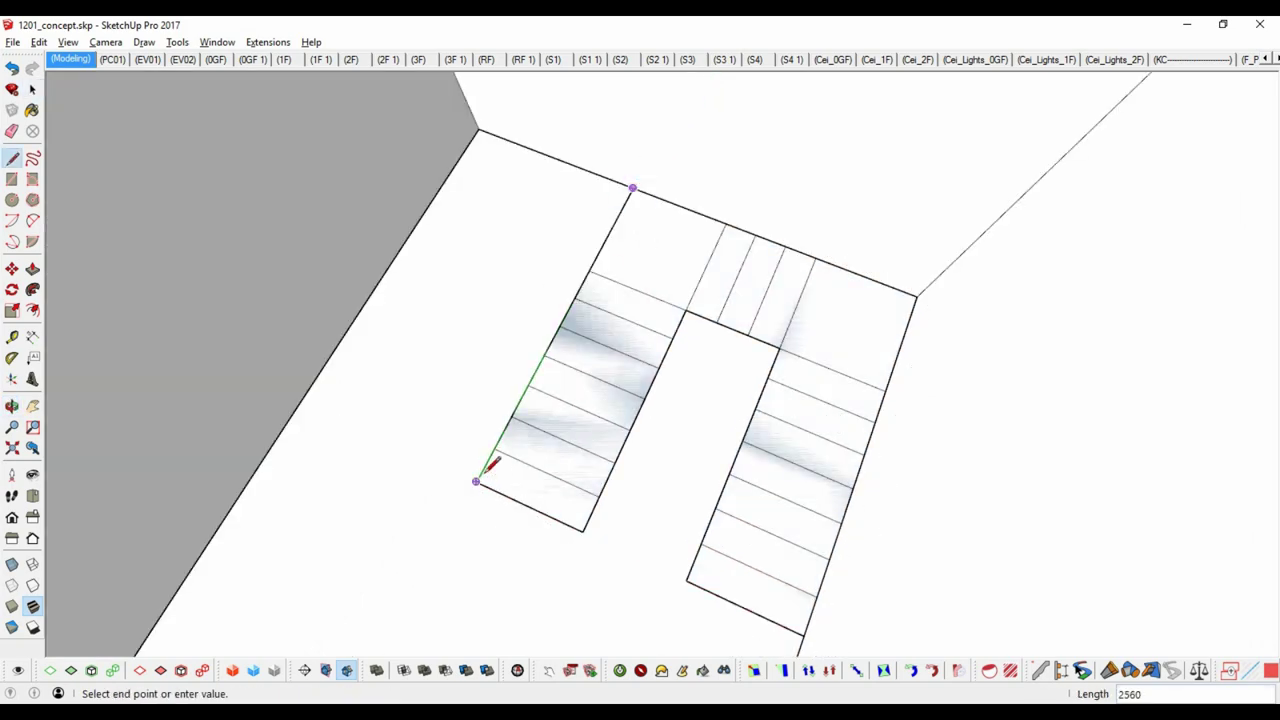
{"action": "scroll", "coordinate": [490, 467], "scroll_direction": "down", "scroll_amount": 5}
{"action": "mouse_move", "coordinate": [490, 467]}
{"action": "middle_mouse_down"}
{"action": "mouse_move", "coordinate": [686, 271]}
{"action": "mouse_move", "coordinate": [700, 345]}
{"action": "mouse_move", "coordinate": [763, 345]}
{"action": "mouse_move", "coordinate": [629, 269]}
{"action": "mouse_move", "coordinate": [684, 331]}
{"action": "mouse_move", "coordinate": [700, 271]}
{"action": "middle_mouse_up"}
{"action": "scroll", "coordinate": [686, 271], "scroll_direction": "up", "scroll_amount": 3}
{"action": "key", "text": "t"}
{"action": "left_click", "coordinate": [676, 161]}
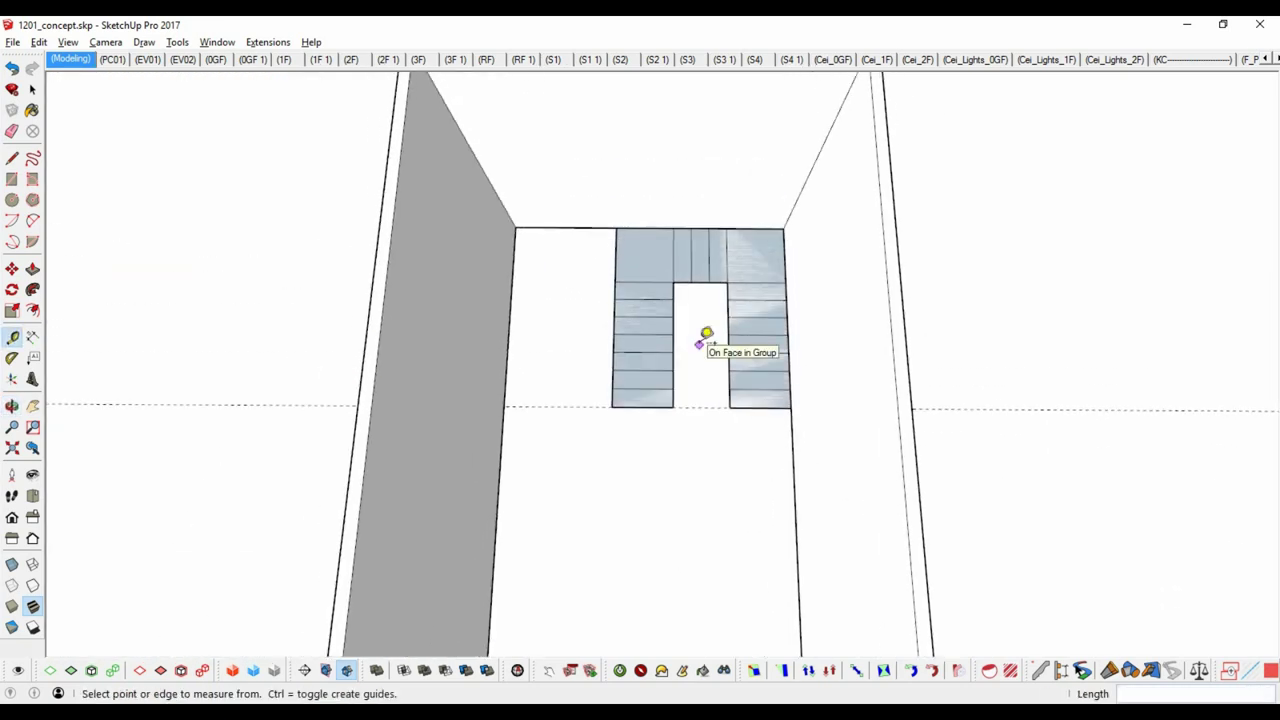
{"action": "scroll", "coordinate": [706, 334], "scroll_direction": "up", "scroll_amount": 2}
{"action": "scroll", "coordinate": [662, 178], "scroll_direction": "down", "scroll_amount": 1}
{"action": "scroll", "coordinate": [610, 280], "scroll_direction": "up", "scroll_amount": 2}
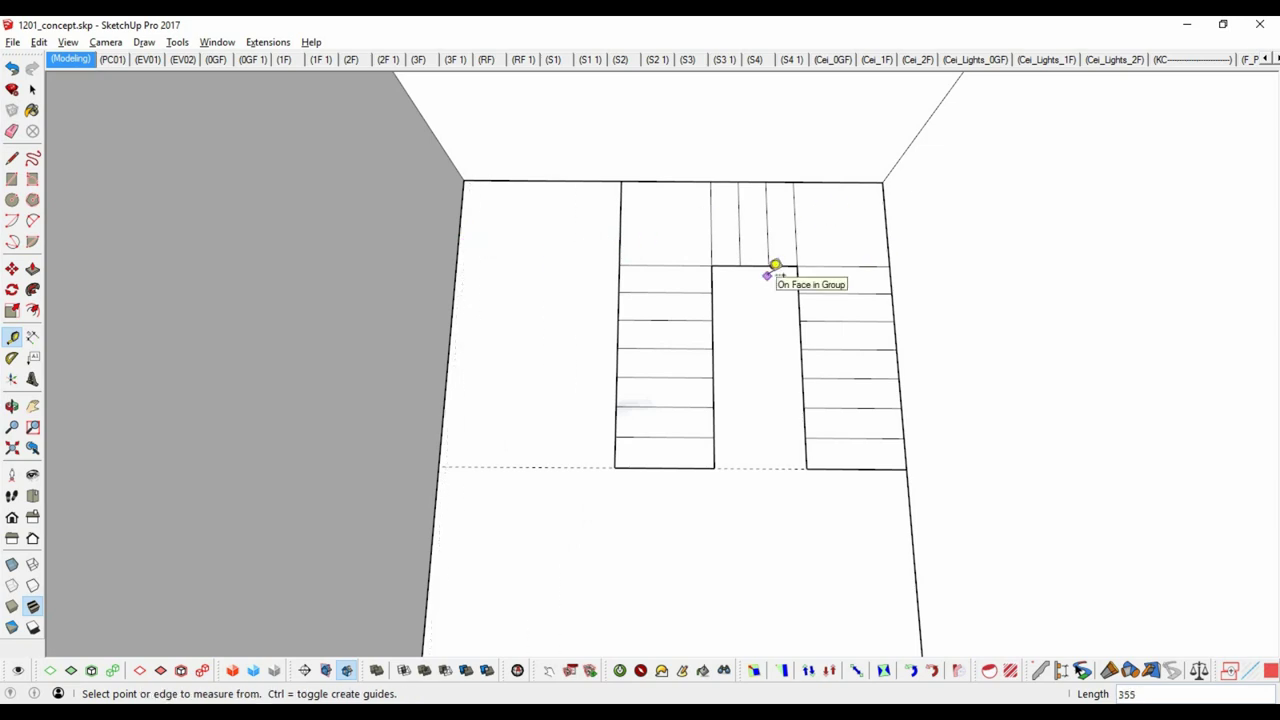
{"action": "mouse_move", "coordinate": [776, 265]}
{"action": "middle_mouse_down"}
{"action": "mouse_move", "coordinate": [814, 314]}
{"action": "mouse_move", "coordinate": [793, 499]}
{"action": "middle_mouse_up"}
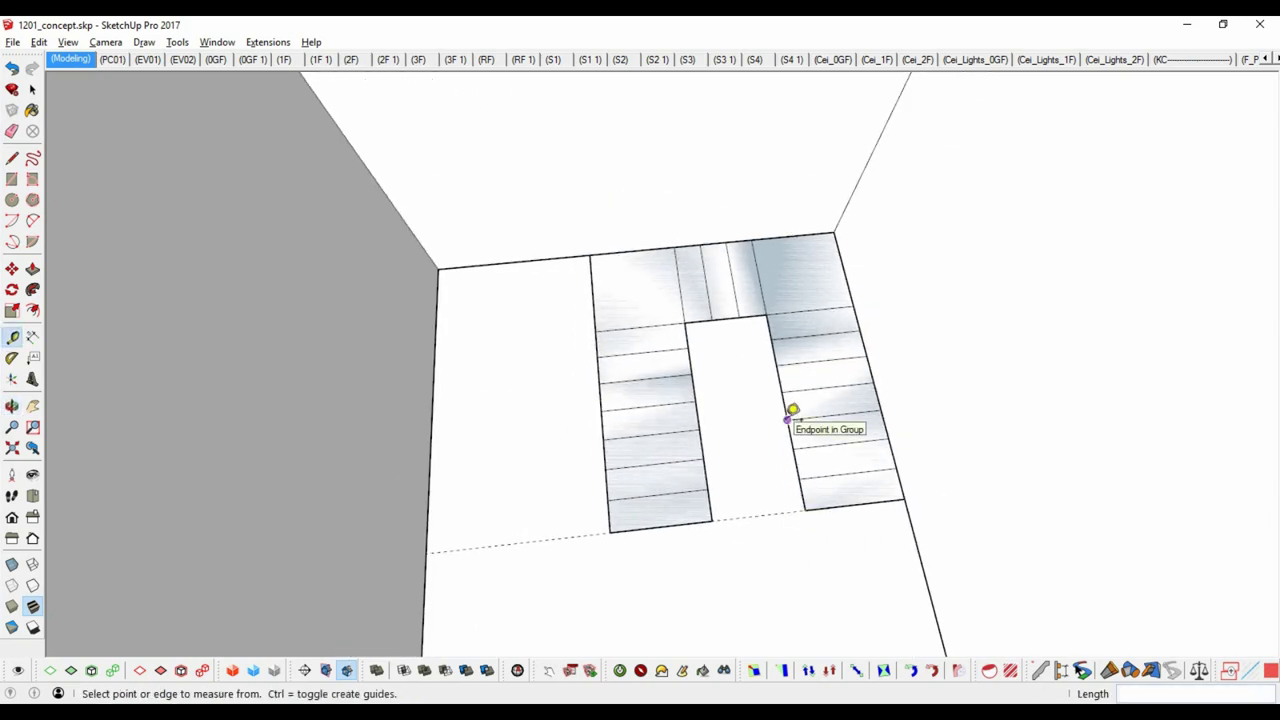
{"action": "mouse_move", "coordinate": [791, 410]}
{"action": "middle_mouse_down"}
{"action": "mouse_move", "coordinate": [786, 451]}
{"action": "mouse_move", "coordinate": [774, 404]}
{"action": "middle_mouse_up"}
{"action": "middle_click_drag", "start_coordinate": [774, 472], "coordinate": [733, 312]}
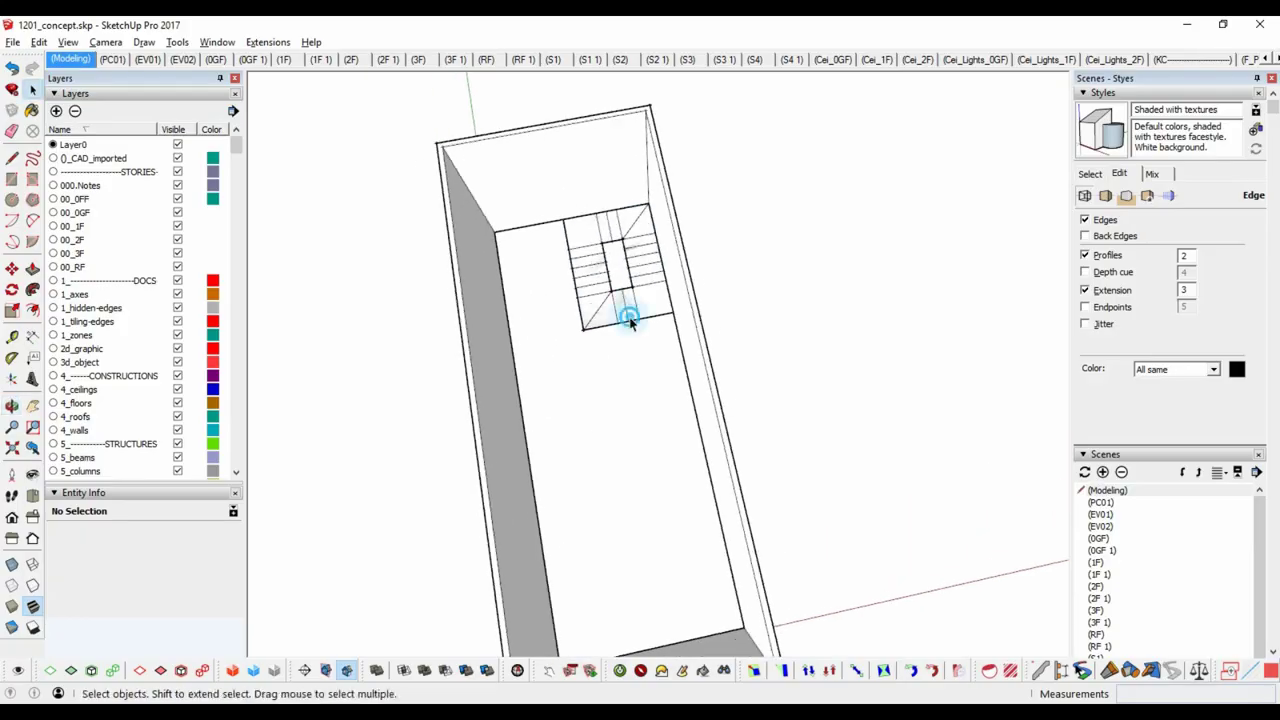
{"action": "left_click", "coordinate": [626, 314]}
{"action": "mouse_move", "coordinate": [626, 314]}
{"action": "middle_mouse_down"}
{"action": "mouse_move", "coordinate": [583, 420]}
{"action": "mouse_move", "coordinate": [611, 371]}
{"action": "middle_mouse_up"}
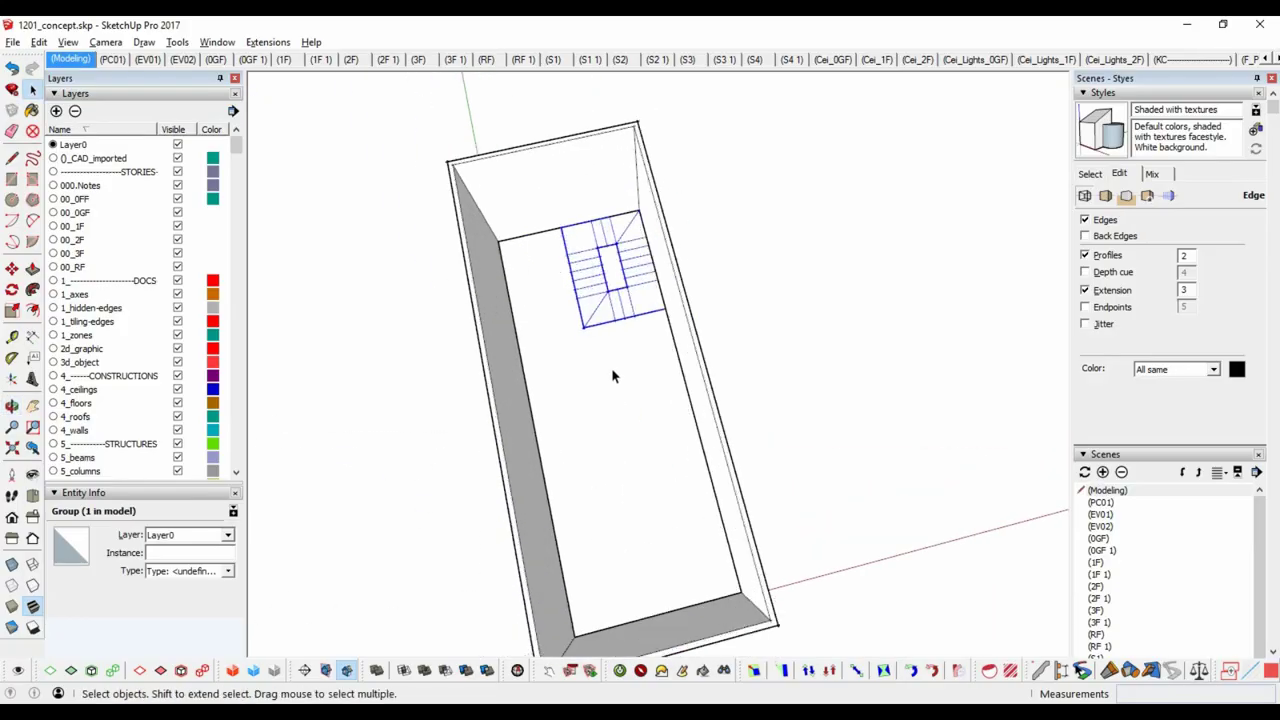
Open the stair group for editing and reverse the orientation of all its faces.
{"action": "scroll", "coordinate": [611, 371], "scroll_direction": "up", "scroll_amount": 5}
{"action": "double_click", "coordinate": [604, 313]}
{"action": "mouse_move", "coordinate": [650, 522]}
{"action": "middle_mouse_down"}
{"action": "mouse_move", "coordinate": [740, 308]}
{"action": "mouse_move", "coordinate": [666, 443]}
{"action": "middle_mouse_up"}
{"action": "key", "text": "p"}
{"action": "key", "text": "space"}
{"action": "key", "text": "ctrl+a"}
{"action": "right_click", "coordinate": [680, 449]}
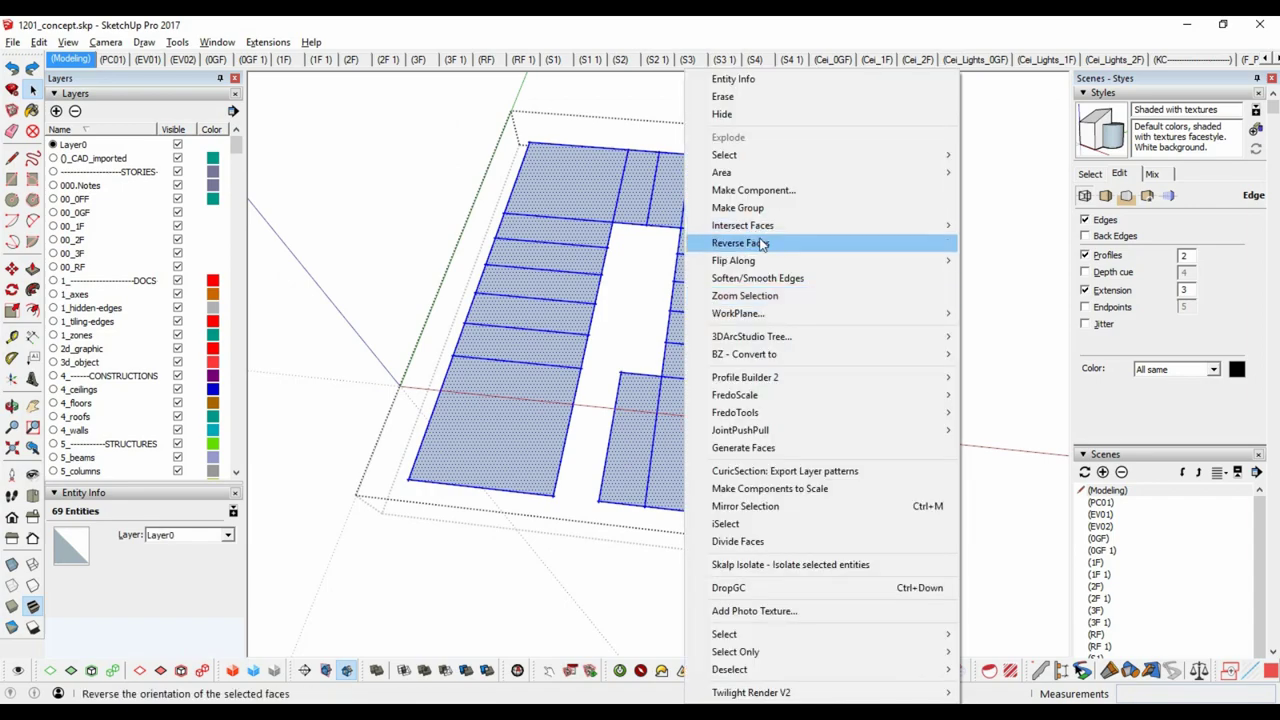
{"action": "left_click", "coordinate": [745, 243]}
{"action": "key", "text": "p"}
{"action": "mouse_move", "coordinate": [745, 243]}
{"action": "middle_mouse_down"}
{"action": "mouse_move", "coordinate": [654, 420]}
{"action": "mouse_move", "coordinate": [866, 383]}
{"action": "mouse_move", "coordinate": [666, 320]}
{"action": "mouse_move", "coordinate": [657, 220]}
{"action": "middle_mouse_up"}
Push/Pull the step faces upward, raising one into a 1950-high block.
{"action": "left_click", "coordinate": [737, 314]}
{"action": "mouse_move", "coordinate": [675, 298]}
{"action": "middle_mouse_down"}
{"action": "mouse_move", "coordinate": [777, 314]}
{"action": "mouse_move", "coordinate": [523, 289]}
{"action": "mouse_move", "coordinate": [471, 317]}
{"action": "middle_mouse_up"}
{"action": "left_click", "coordinate": [777, 314]}
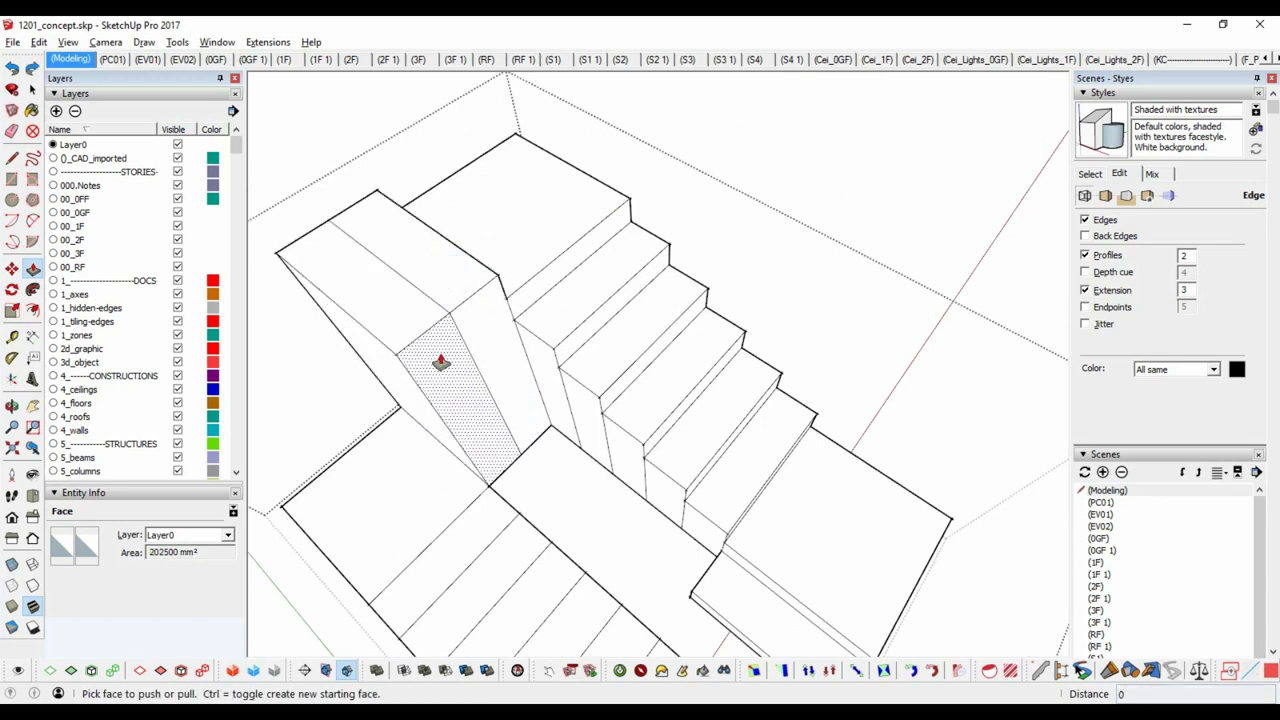
{"action": "left_click", "coordinate": [380, 297]}
{"action": "mouse_move", "coordinate": [380, 297]}
{"action": "middle_mouse_down"}
{"action": "mouse_move", "coordinate": [323, 223]}
{"action": "mouse_move", "coordinate": [519, 384]}
{"action": "middle_mouse_up"}
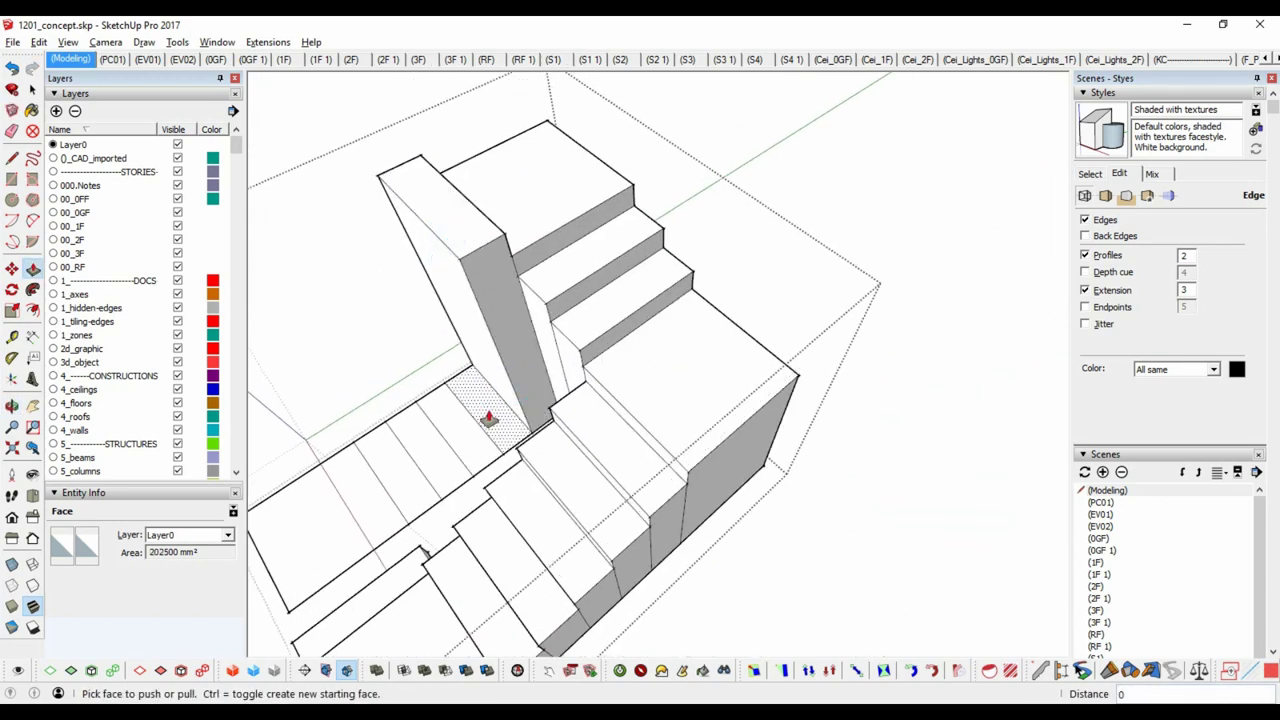
{"action": "mouse_move", "coordinate": [337, 246]}
{"action": "middle_mouse_down"}
{"action": "mouse_move", "coordinate": [656, 262]}
{"action": "mouse_move", "coordinate": [491, 366]}
{"action": "mouse_move", "coordinate": [434, 371]}
{"action": "mouse_move", "coordinate": [551, 432]}
{"action": "mouse_move", "coordinate": [617, 400]}
{"action": "mouse_move", "coordinate": [877, 563]}
{"action": "mouse_move", "coordinate": [571, 486]}
{"action": "mouse_move", "coordinate": [710, 575]}
{"action": "mouse_move", "coordinate": [429, 371]}
{"action": "mouse_move", "coordinate": [786, 366]}
{"action": "mouse_move", "coordinate": [743, 471]}
{"action": "mouse_move", "coordinate": [376, 325]}
{"action": "mouse_move", "coordinate": [614, 320]}
{"action": "middle_mouse_up"}
{"action": "left_click", "coordinate": [656, 262]}
{"action": "key", "text": "e"}
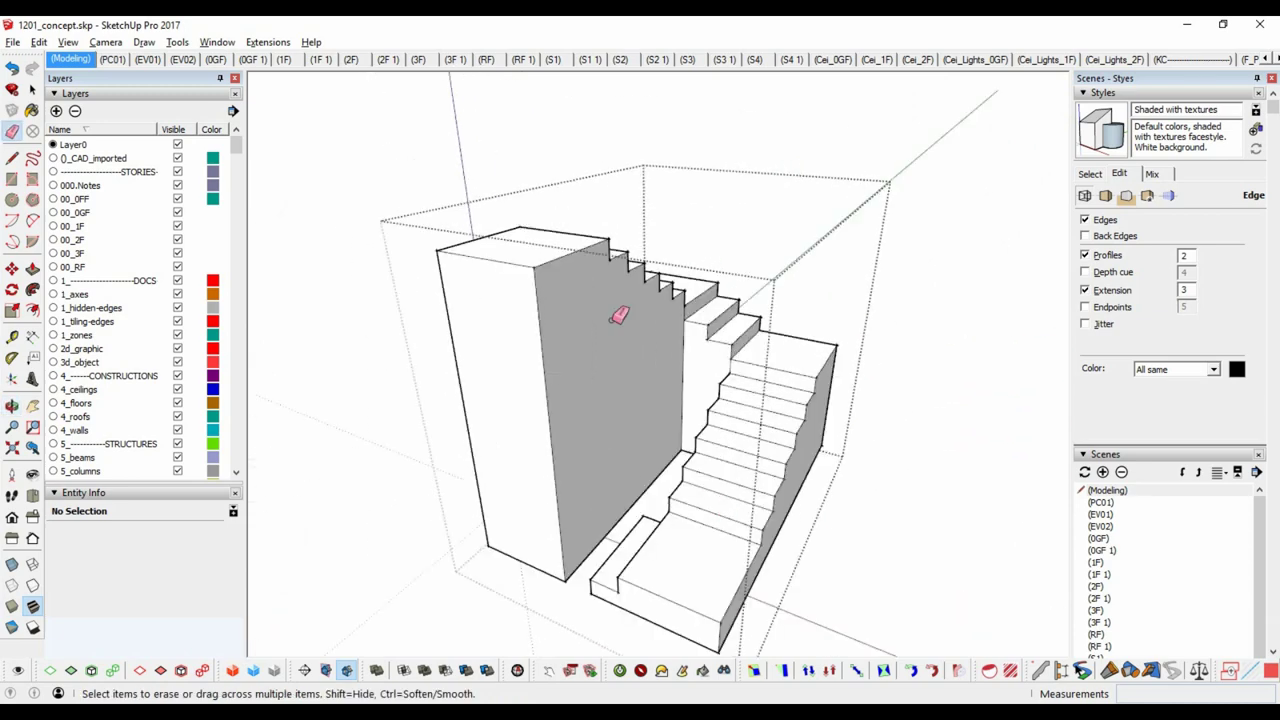
Orbit around the building and measure edges of the stair block.
{"action": "scroll", "coordinate": [541, 355], "scroll_direction": "up", "scroll_amount": 3}
{"action": "middle_click_drag", "start_coordinate": [541, 228], "coordinate": [443, 220]}
{"action": "left_click", "coordinate": [509, 229]}
{"action": "scroll", "coordinate": [817, 383], "scroll_direction": "down", "scroll_amount": 5}
{"action": "key", "text": "space"}
{"action": "key", "text": "t"}
{"action": "left_click", "coordinate": [909, 554]}
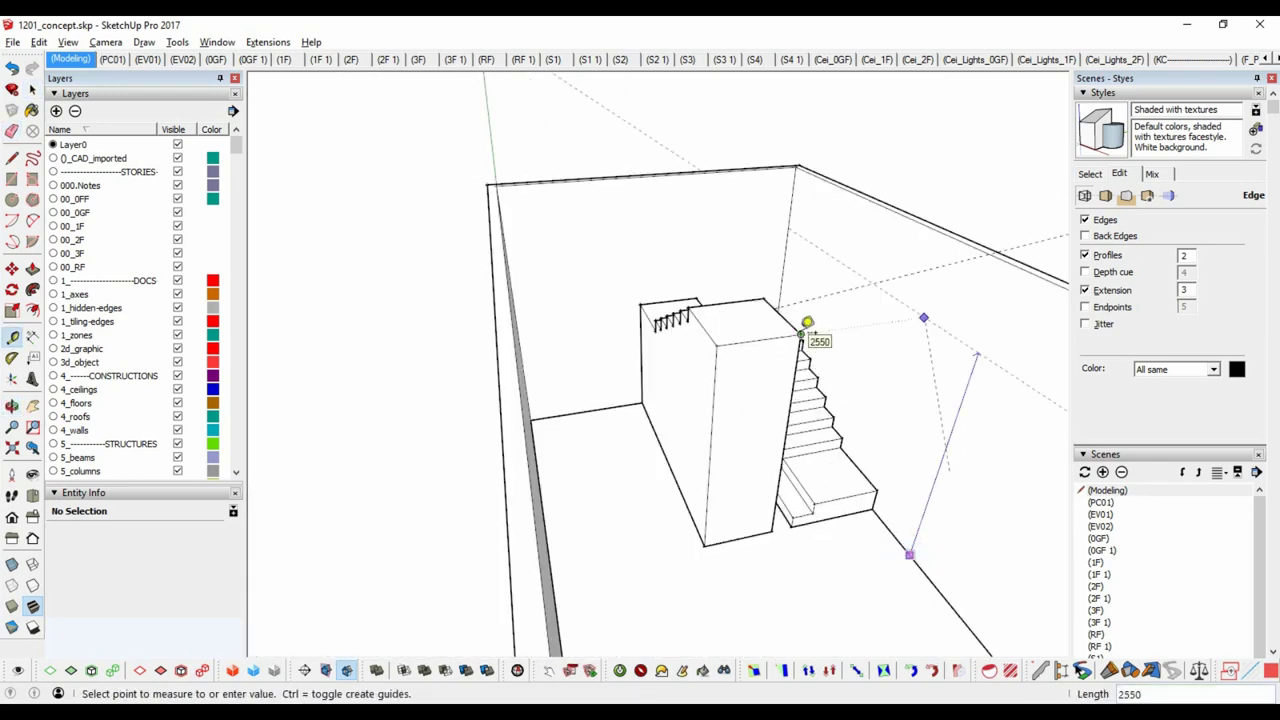
{"action": "key", "text": "space"}
{"action": "mouse_move", "coordinate": [807, 323]}
{"action": "middle_mouse_down"}
{"action": "mouse_move", "coordinate": [891, 380]}
{"action": "mouse_move", "coordinate": [708, 393]}
{"action": "mouse_move", "coordinate": [765, 458]}
{"action": "middle_mouse_up"}
{"action": "left_click", "coordinate": [791, 357]}
{"action": "key", "text": "m"}
{"action": "key", "text": "space"}
{"action": "key", "text": "t"}
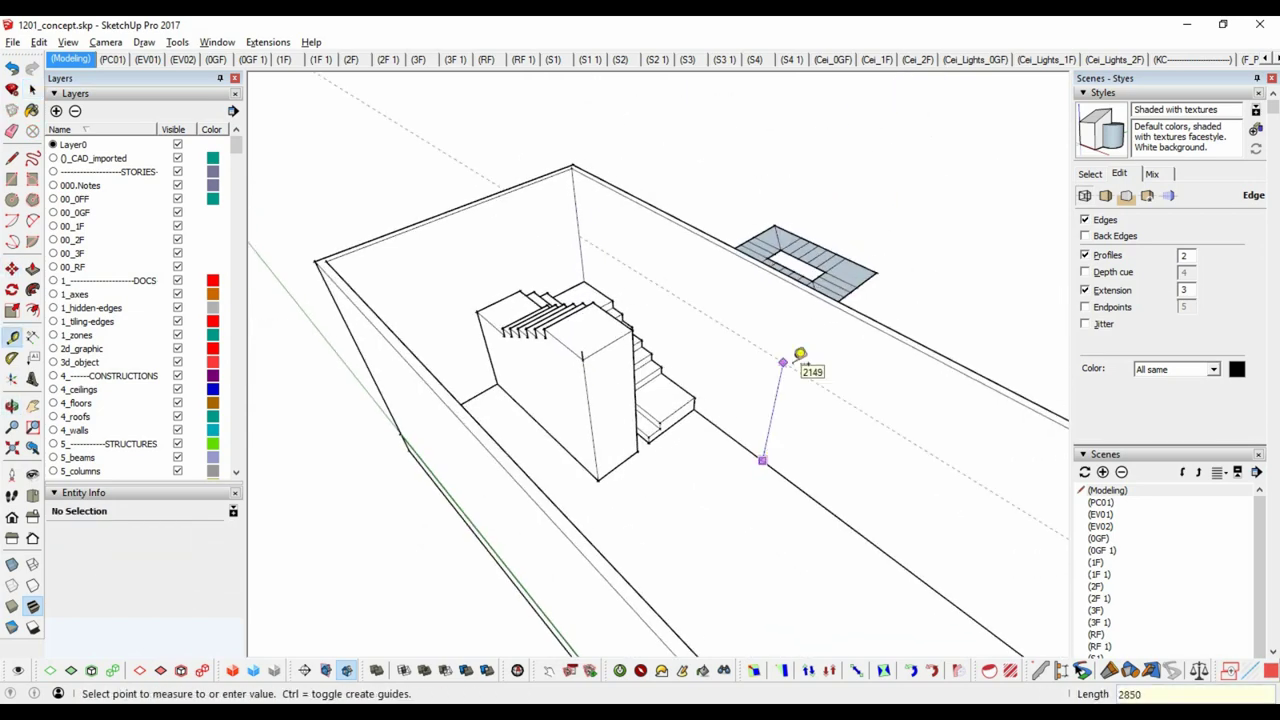
{"action": "mouse_move", "coordinate": [800, 357]}
{"action": "middle_mouse_down"}
{"action": "mouse_move", "coordinate": [803, 294]}
{"action": "mouse_move", "coordinate": [743, 349]}
{"action": "mouse_move", "coordinate": [600, 286]}
{"action": "mouse_move", "coordinate": [759, 383]}
{"action": "mouse_move", "coordinate": [449, 323]}
{"action": "middle_mouse_up"}
{"action": "scroll", "coordinate": [449, 323], "scroll_direction": "up", "scroll_amount": 5}
{"action": "left_click", "coordinate": [552, 420]}
{"action": "scroll", "coordinate": [552, 420], "scroll_direction": "down", "scroll_amount": 5}
{"action": "mouse_move", "coordinate": [552, 420]}
{"action": "middle_mouse_down"}
{"action": "mouse_move", "coordinate": [457, 371]}
{"action": "mouse_move", "coordinate": [513, 390]}
{"action": "mouse_move", "coordinate": [843, 429]}
{"action": "mouse_move", "coordinate": [571, 423]}
{"action": "mouse_move", "coordinate": [586, 451]}
{"action": "mouse_move", "coordinate": [579, 489]}
{"action": "mouse_move", "coordinate": [500, 443]}
{"action": "mouse_move", "coordinate": [617, 437]}
{"action": "middle_mouse_up"}
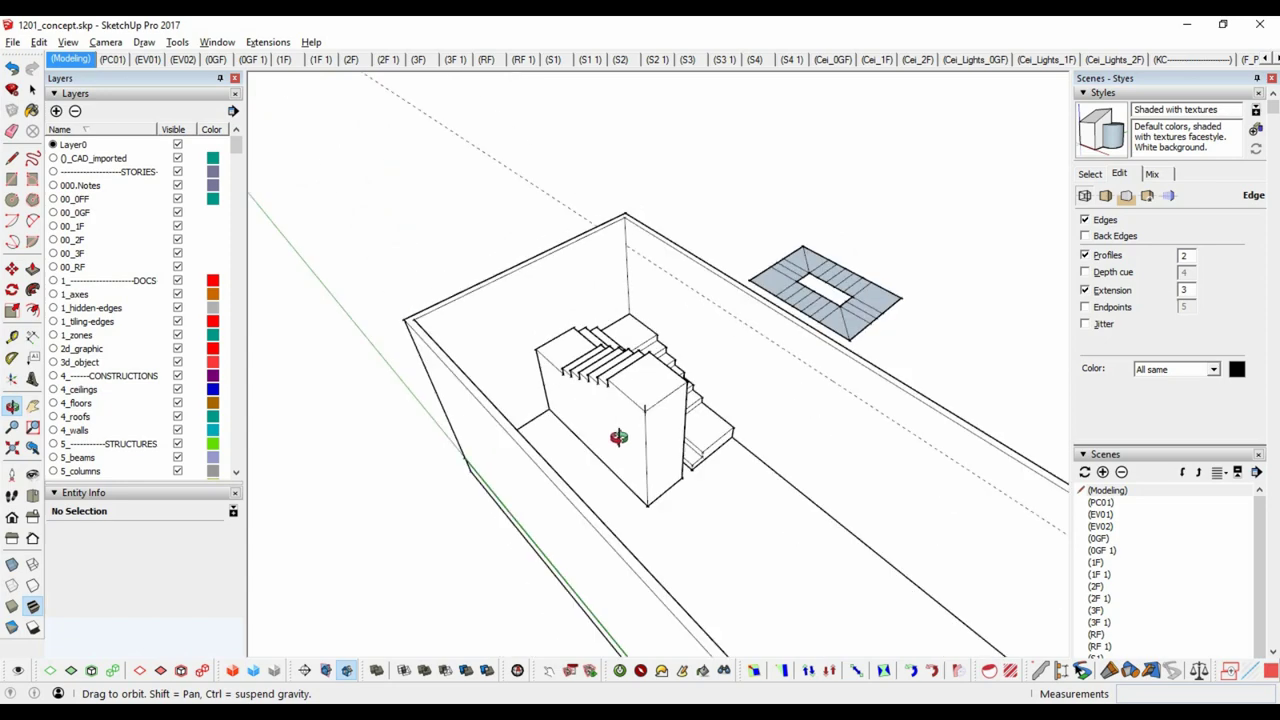
Select the stair group and view it from several angles before cutting.
{"action": "key", "text": "space"}
{"action": "left_click", "coordinate": [640, 320]}
{"action": "key", "text": "s"}
{"action": "scroll", "coordinate": [677, 363], "scroll_direction": "up", "scroll_amount": 5}
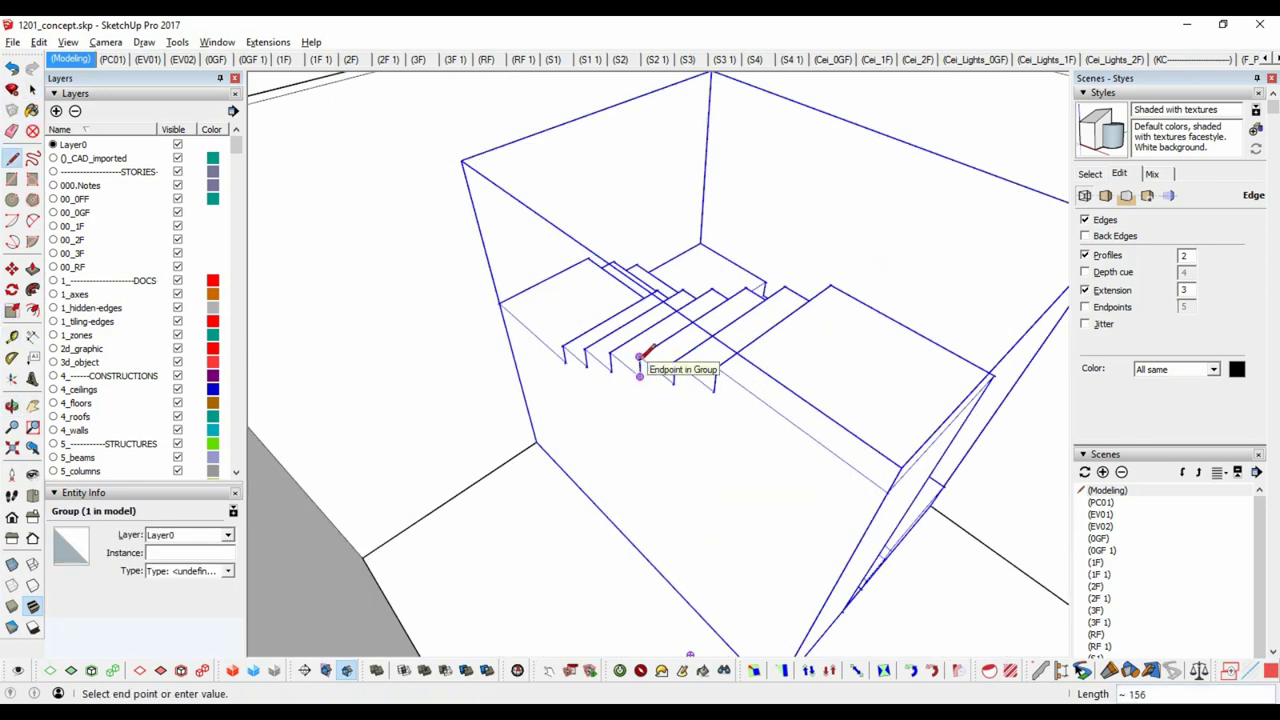
{"action": "scroll", "coordinate": [677, 363], "scroll_direction": "down", "scroll_amount": 5}
{"action": "mouse_move", "coordinate": [677, 363]}
{"action": "middle_mouse_down"}
{"action": "mouse_move", "coordinate": [680, 335]}
{"action": "mouse_move", "coordinate": [638, 372]}
{"action": "middle_mouse_up"}
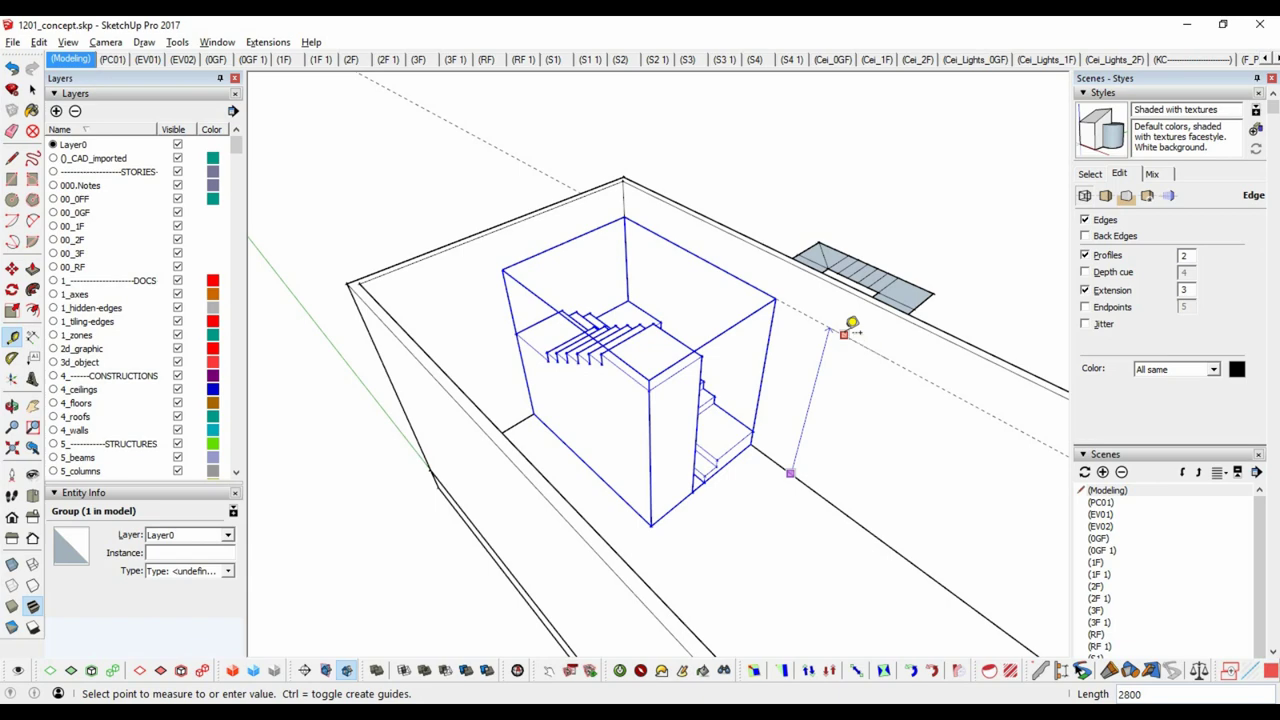
{"action": "key", "text": "s"}
{"action": "key", "text": "e"}
{"action": "key", "text": "t"}
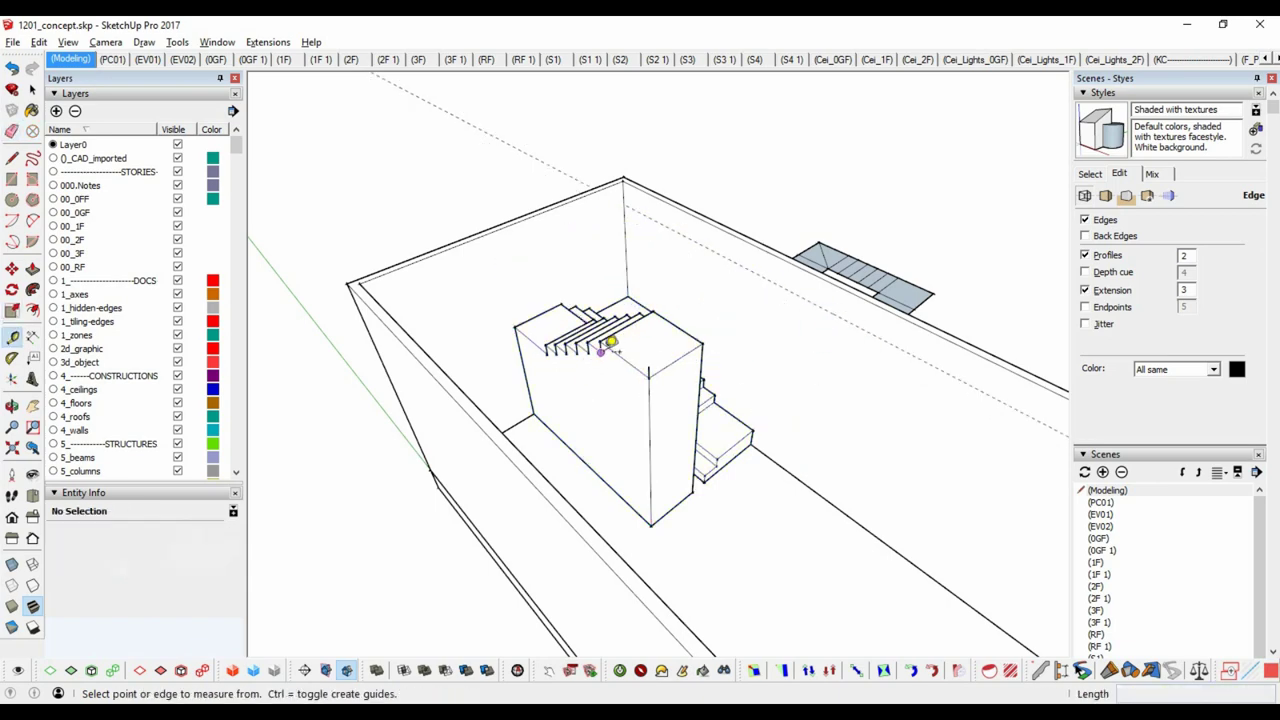
{"action": "mouse_move", "coordinate": [608, 337]}
{"action": "middle_mouse_down"}
{"action": "mouse_move", "coordinate": [563, 306]}
{"action": "mouse_move", "coordinate": [408, 343]}
{"action": "middle_mouse_up"}
{"action": "key", "text": "space"}
{"action": "left_click", "coordinate": [600, 405]}
{"action": "scroll", "coordinate": [600, 405], "scroll_direction": "up", "scroll_amount": 3}
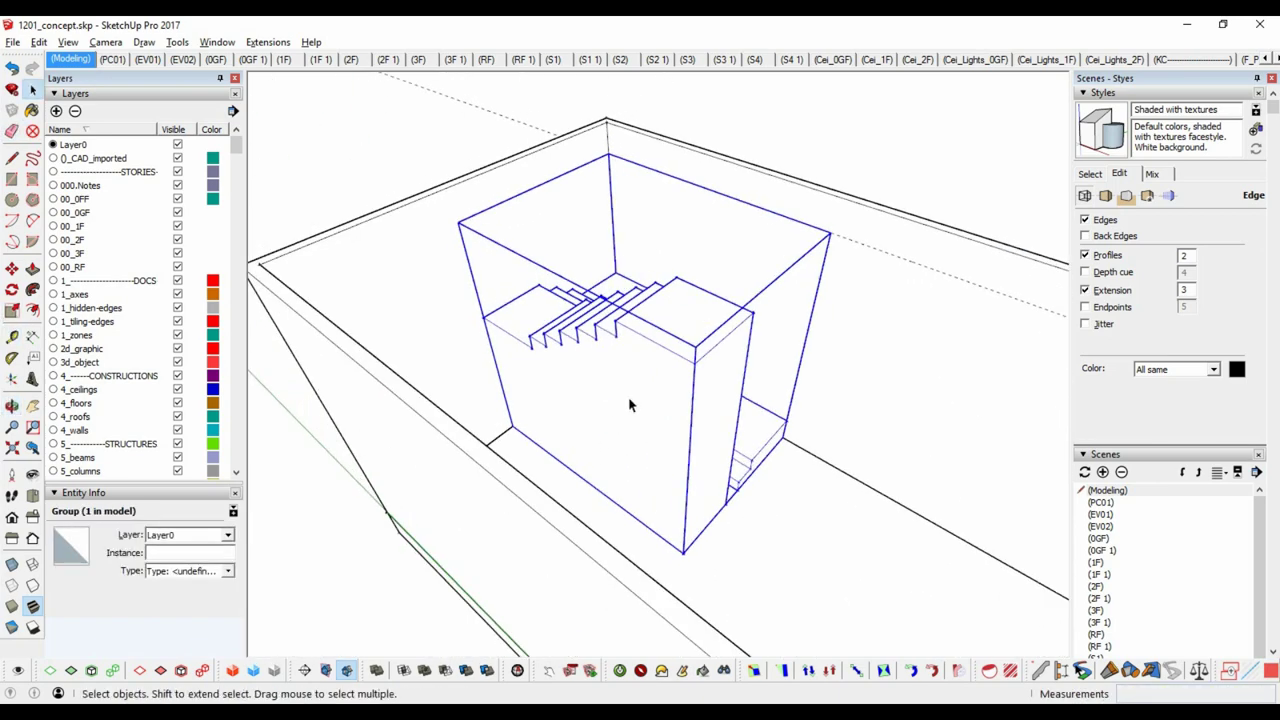
{"action": "key", "text": "t"}
{"action": "scroll", "coordinate": [647, 212], "scroll_direction": "up", "scroll_amount": 3}
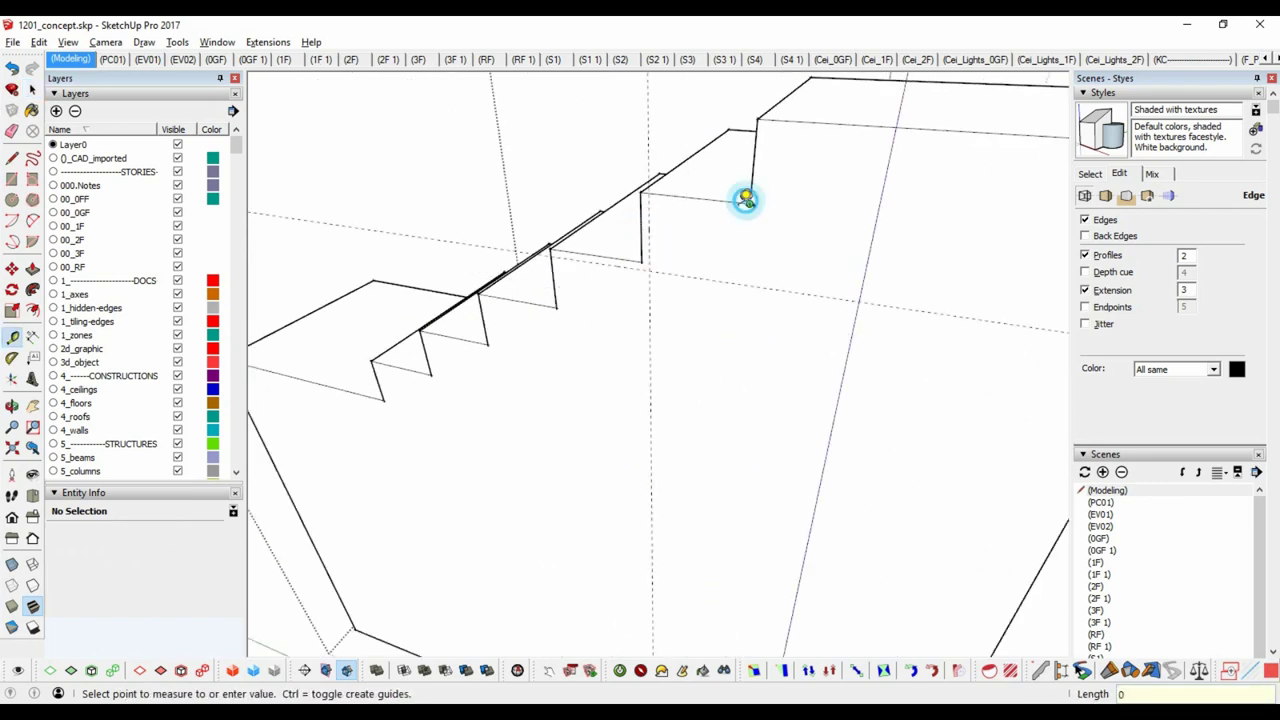
{"action": "scroll", "coordinate": [655, 264], "scroll_direction": "up", "scroll_amount": 2}
{"action": "key", "text": "Escape"}
{"action": "scroll", "coordinate": [808, 294], "scroll_direction": "down", "scroll_amount": 3}
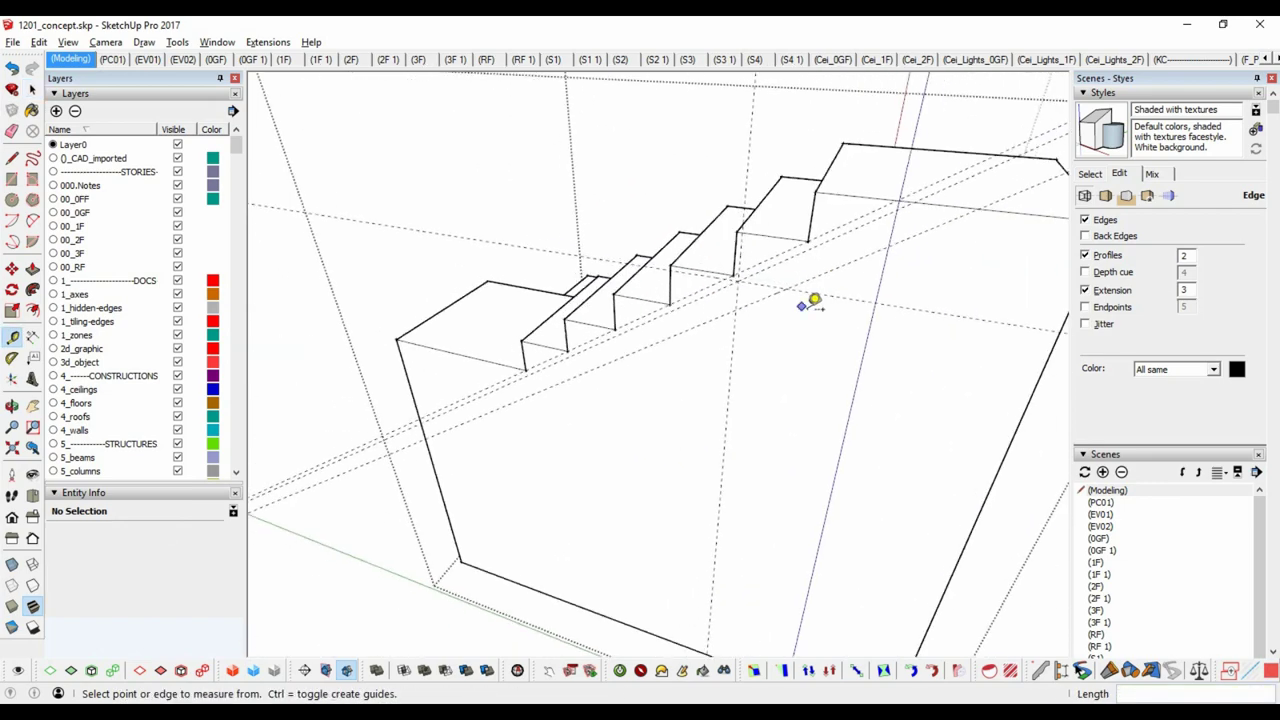
{"action": "scroll", "coordinate": [655, 205], "scroll_direction": "up", "scroll_amount": 3}
{"action": "scroll", "coordinate": [948, 232], "scroll_direction": "down", "scroll_amount": 3}
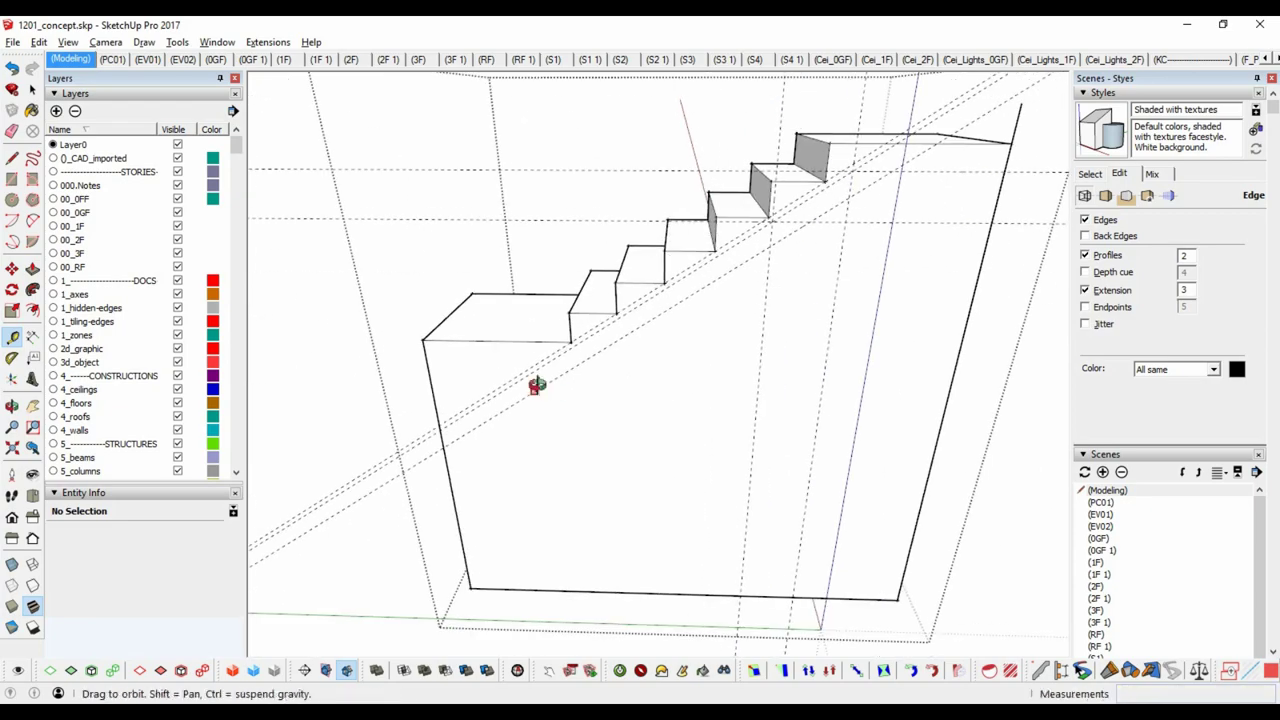
{"action": "mouse_move", "coordinate": [534, 380]}
{"action": "middle_mouse_down"}
{"action": "mouse_move", "coordinate": [514, 329]}
{"action": "mouse_move", "coordinate": [823, 354]}
{"action": "mouse_move", "coordinate": [607, 387]}
{"action": "mouse_move", "coordinate": [686, 323]}
{"action": "middle_mouse_up"}
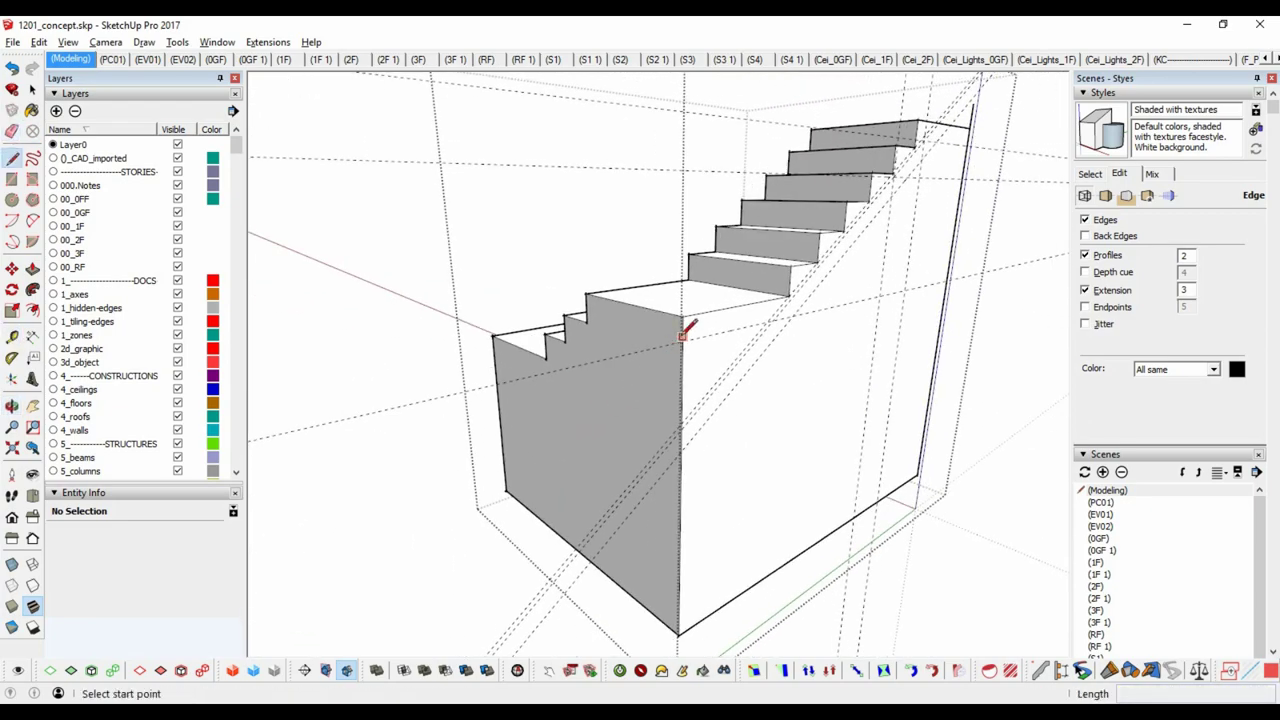
Start a cut line on the stair block's side face and measure down from its top.
{"action": "left_click", "coordinate": [686, 323]}
{"action": "scroll", "coordinate": [654, 346], "scroll_direction": "up", "scroll_amount": 2}
{"action": "scroll", "coordinate": [680, 290], "scroll_direction": "up", "scroll_amount": 3}
{"action": "scroll", "coordinate": [966, 251], "scroll_direction": "down", "scroll_amount": 3}
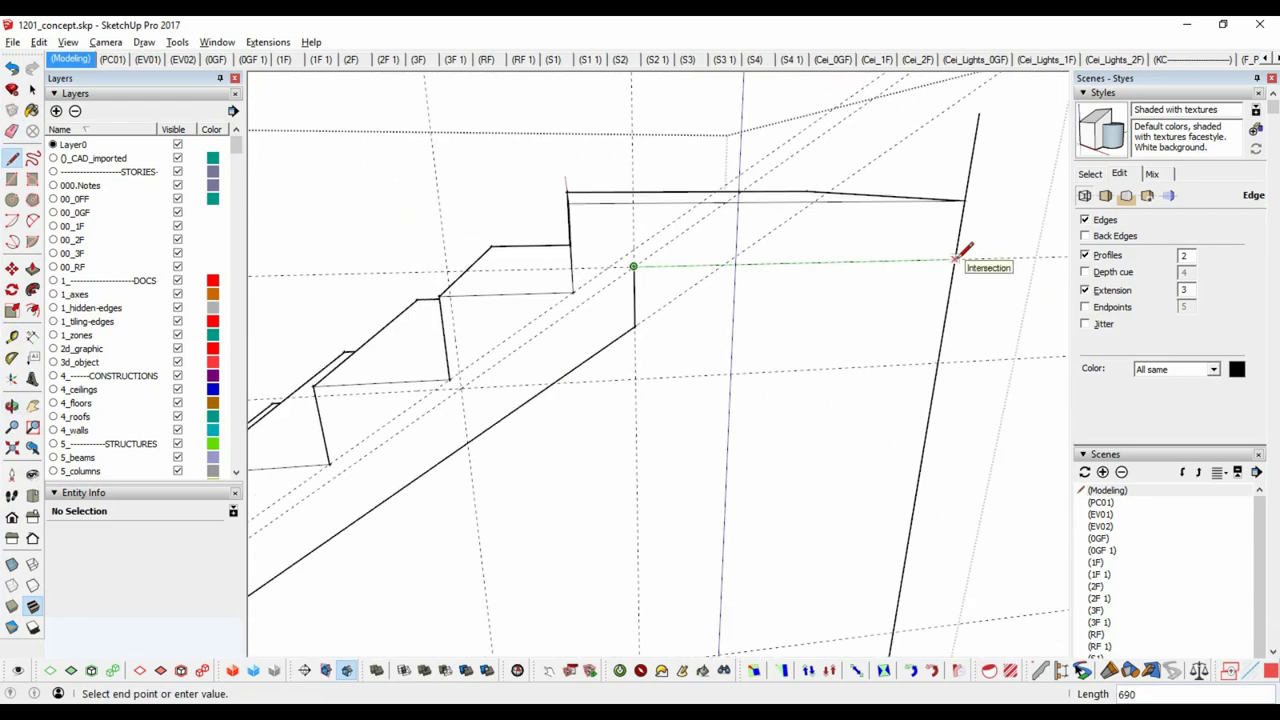
{"action": "middle_click_drag", "start_coordinate": [966, 251], "coordinate": [560, 340]}
{"action": "key", "text": "p"}
{"action": "mouse_move", "coordinate": [640, 434]}
{"action": "middle_mouse_down"}
{"action": "mouse_move", "coordinate": [585, 333]}
{"action": "mouse_move", "coordinate": [640, 503]}
{"action": "middle_mouse_up"}
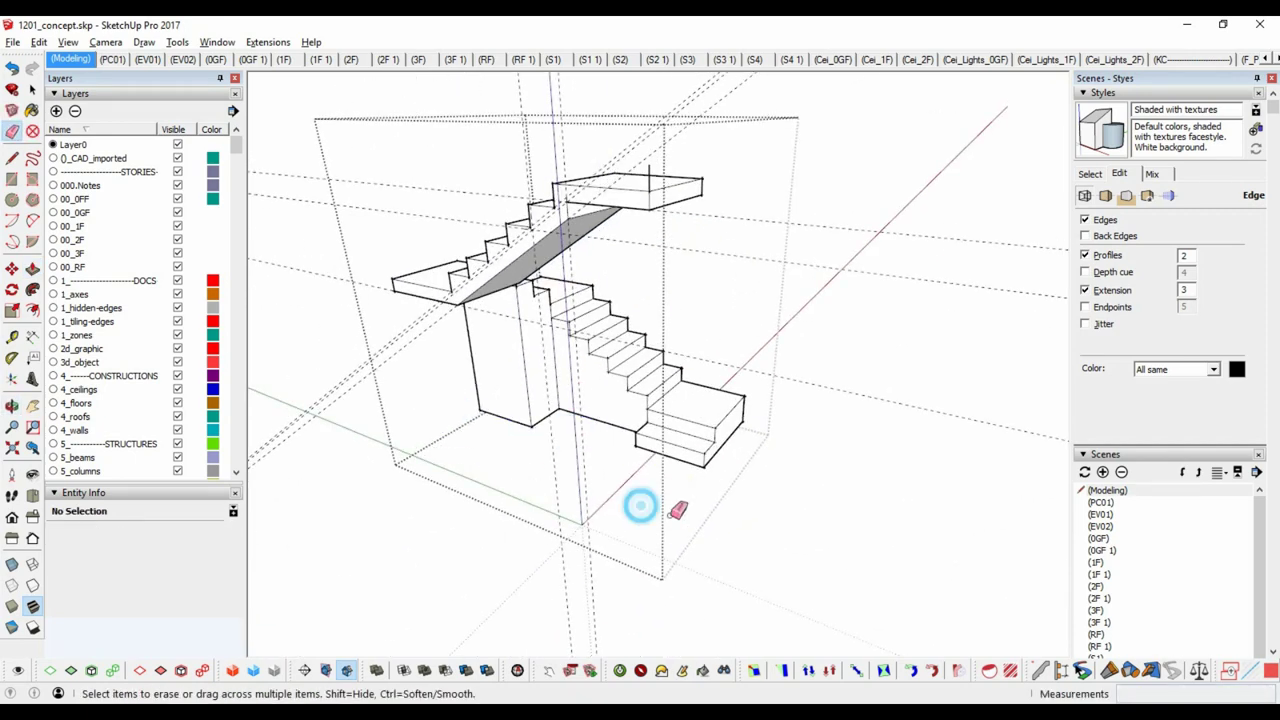
{"action": "scroll", "coordinate": [640, 503], "scroll_direction": "up", "scroll_amount": 5}
{"action": "middle_click_drag", "start_coordinate": [700, 420], "coordinate": [731, 371]}
{"action": "key", "text": "t"}
{"action": "scroll", "coordinate": [686, 363], "scroll_direction": "up", "scroll_amount": 3}
{"action": "scroll", "coordinate": [823, 221], "scroll_direction": "up", "scroll_amount": 3}
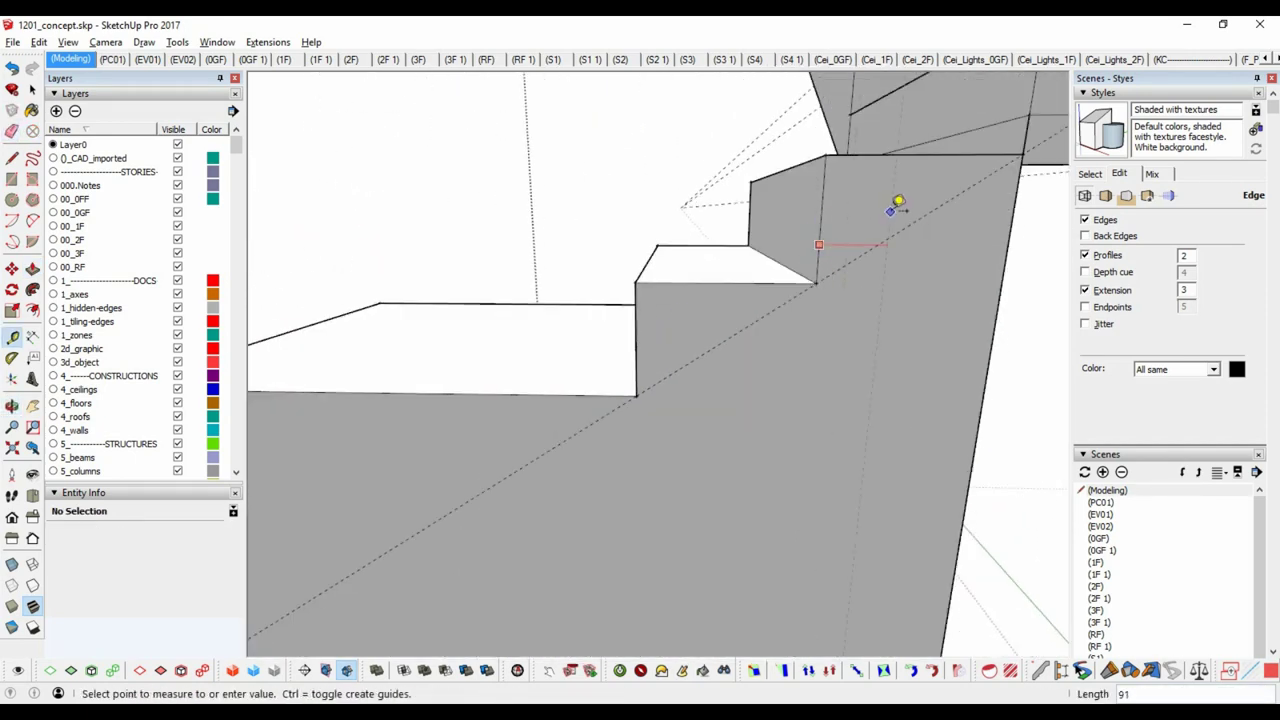
{"action": "middle_click_drag", "start_coordinate": [790, 371], "coordinate": [763, 272]}
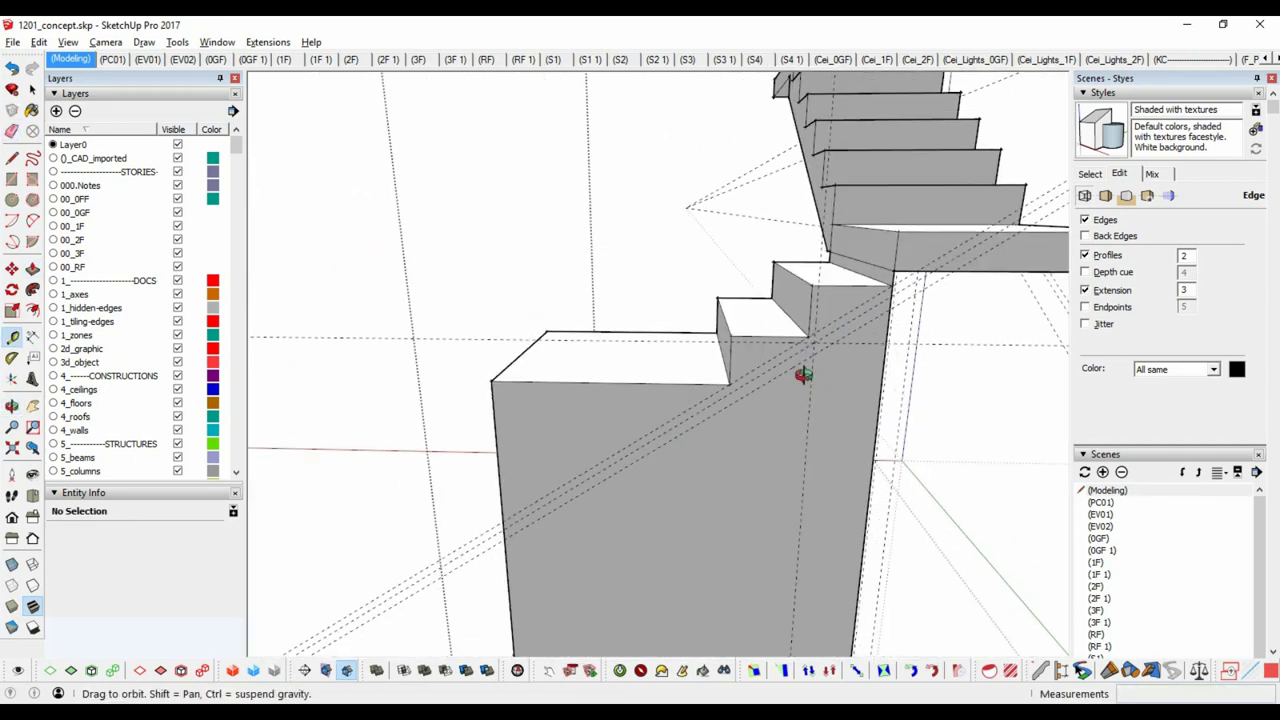
{"action": "scroll", "coordinate": [763, 272], "scroll_direction": "up", "scroll_amount": 3}
{"action": "scroll", "coordinate": [763, 272], "scroll_direction": "down", "scroll_amount": 3}
{"action": "left_click", "coordinate": [714, 320]}
{"action": "scroll", "coordinate": [578, 515], "scroll_direction": "up", "scroll_amount": 3}
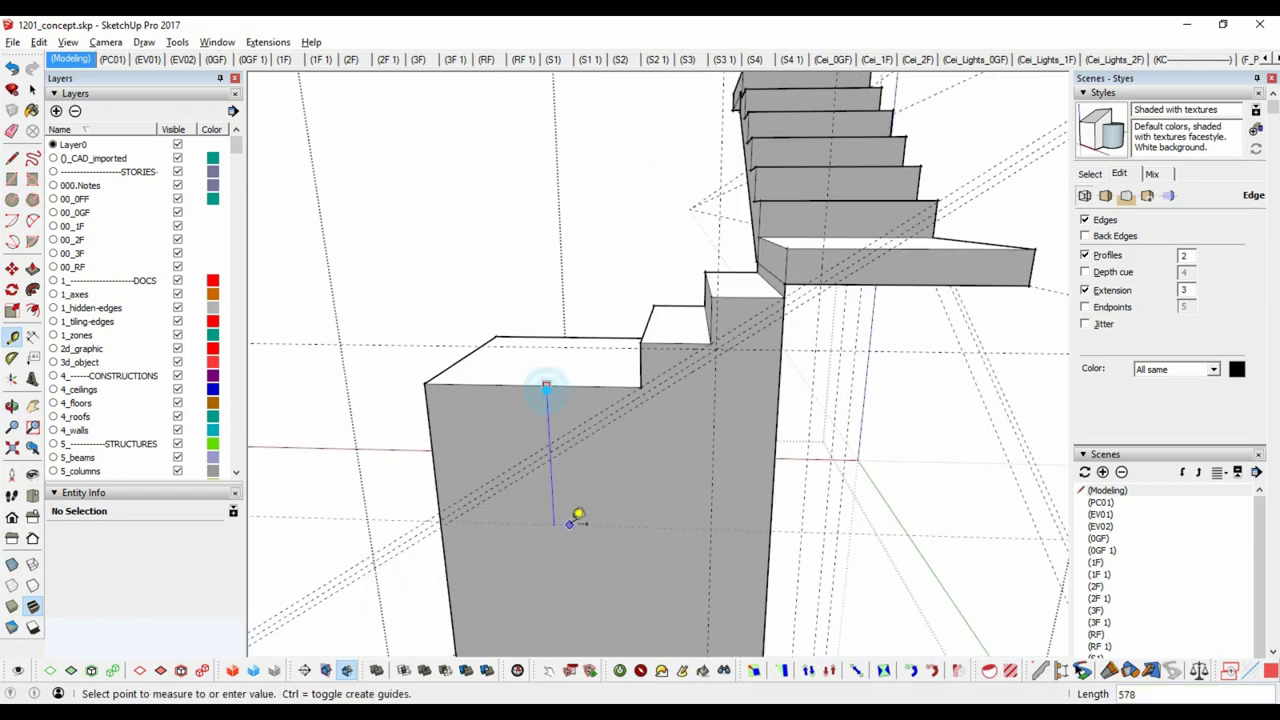
{"action": "middle_click_drag", "start_coordinate": [617, 410], "coordinate": [543, 357]}
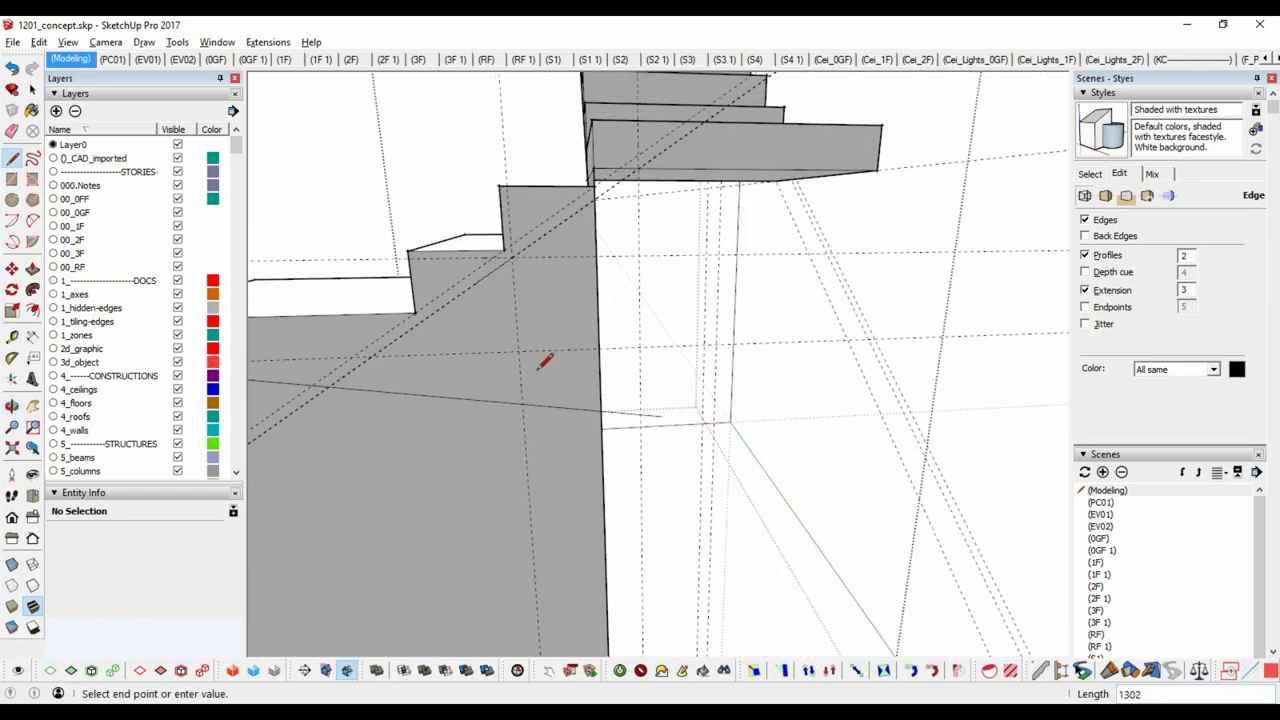
Finish the side-face cut line and push the cut-off wall face inward.
{"action": "key", "text": "e"}
{"action": "scroll", "coordinate": [654, 358], "scroll_direction": "down", "scroll_amount": 2}
{"action": "key", "text": "l"}
{"action": "middle_click_drag", "start_coordinate": [596, 449], "coordinate": [310, 477]}
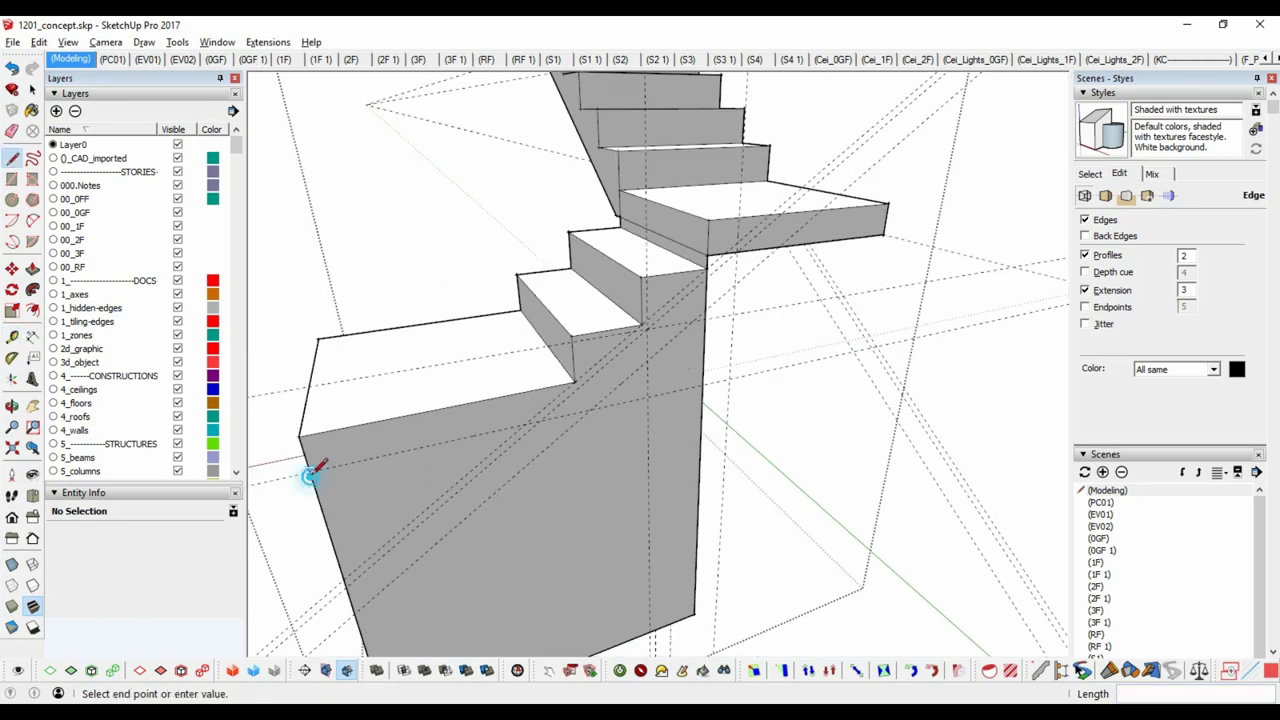
{"action": "left_click", "coordinate": [735, 283]}
{"action": "key", "text": "p"}
{"action": "middle_click_drag", "start_coordinate": [586, 380], "coordinate": [757, 337]}
{"action": "left_click", "coordinate": [757, 337]}
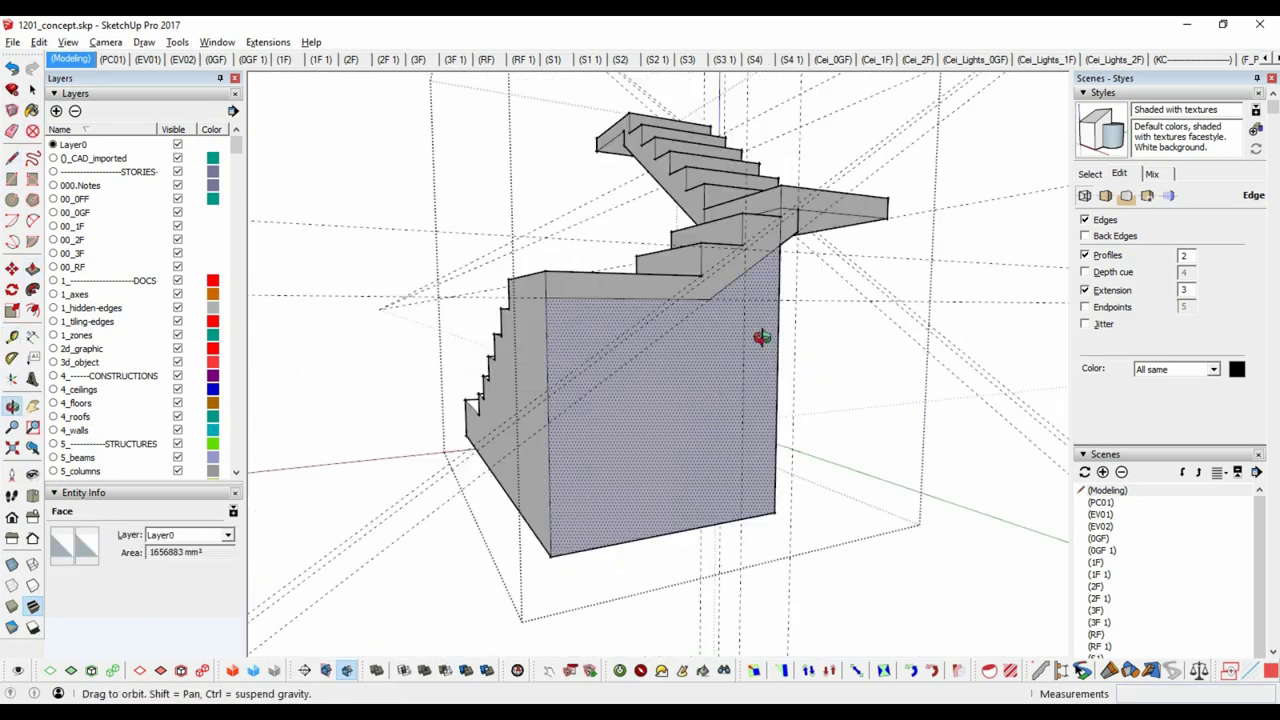
{"action": "left_click", "coordinate": [722, 210]}
Start a line on the wall edge and place a guide offset 300 from the stair edge.
{"action": "middle_click_drag", "start_coordinate": [722, 210], "coordinate": [523, 266]}
{"action": "key", "text": "e"}
{"action": "scroll", "coordinate": [557, 343], "scroll_direction": "up", "scroll_amount": 3}
{"action": "key", "text": "t"}
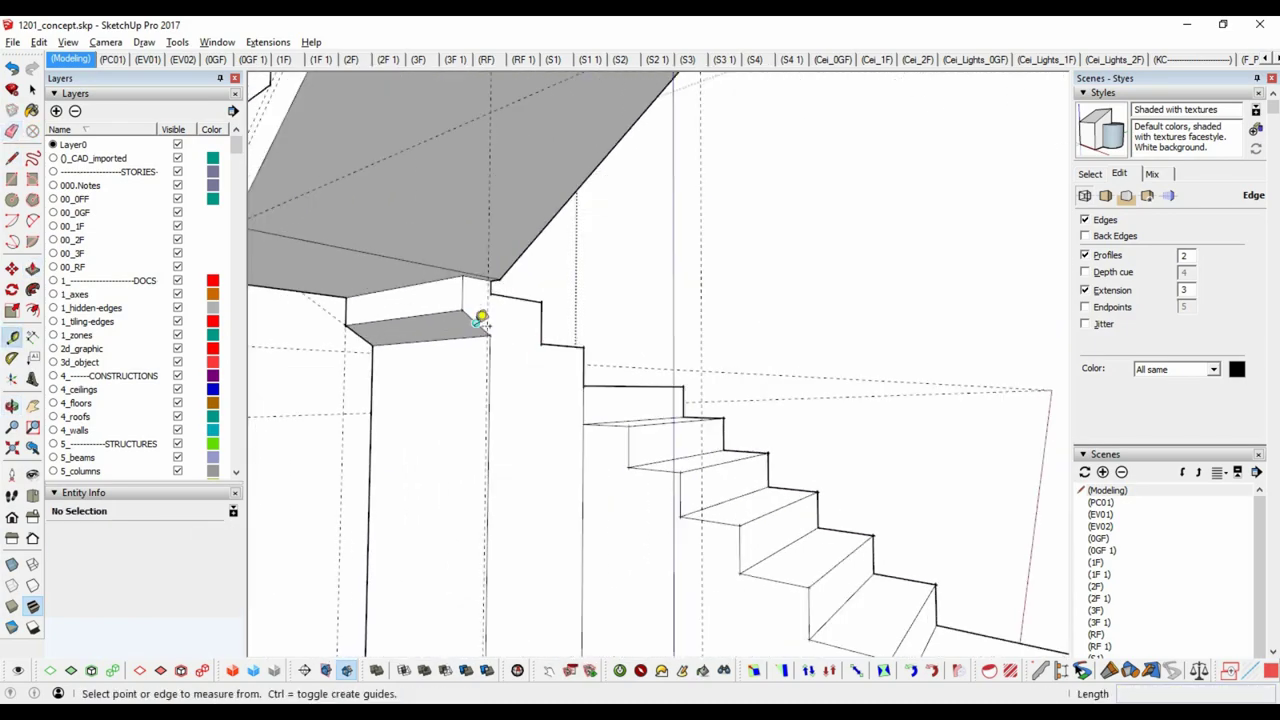
{"action": "key", "text": "l"}
{"action": "middle_click_drag", "start_coordinate": [541, 412], "coordinate": [450, 300]}
{"action": "left_click", "coordinate": [450, 300]}
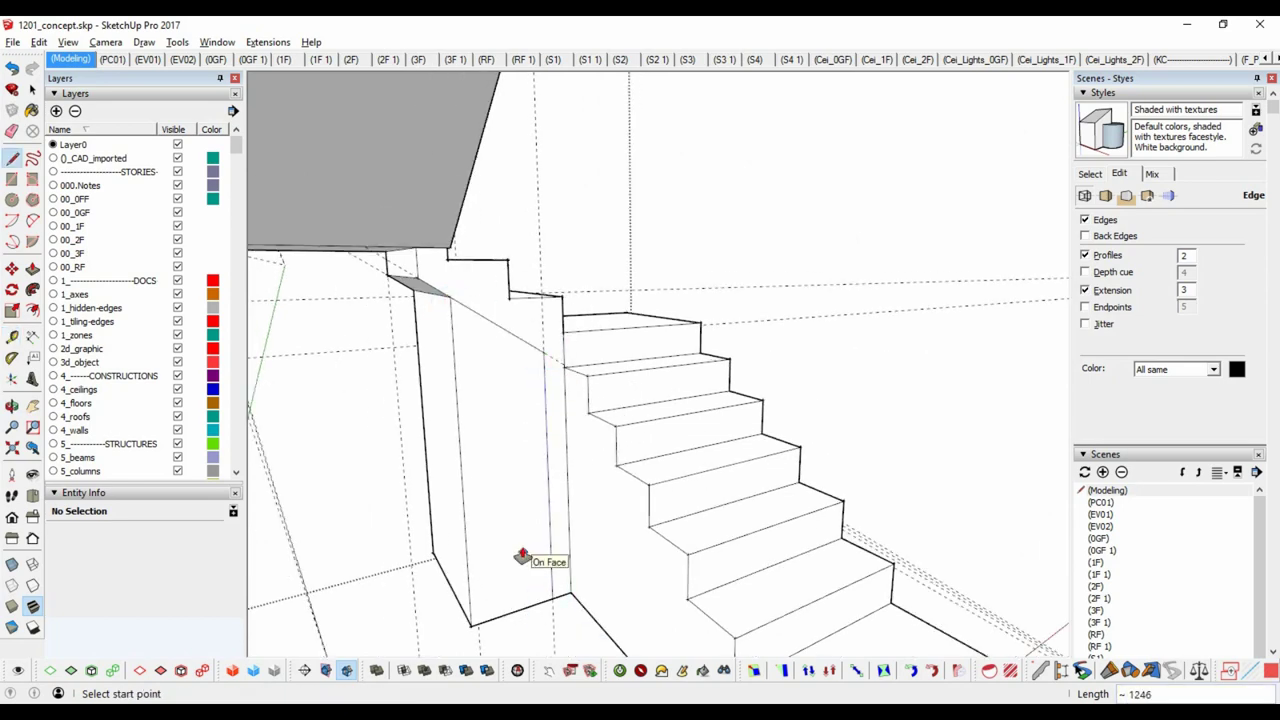
{"action": "key", "text": "p"}
{"action": "key", "text": "e"}
{"action": "mouse_move", "coordinate": [491, 586]}
{"action": "middle_mouse_down"}
{"action": "mouse_move", "coordinate": [400, 400]}
{"action": "mouse_move", "coordinate": [697, 355]}
{"action": "mouse_move", "coordinate": [700, 423]}
{"action": "mouse_move", "coordinate": [689, 394]}
{"action": "middle_mouse_up"}
{"action": "scroll", "coordinate": [716, 340], "scroll_direction": "up", "scroll_amount": 2}
{"action": "key", "text": "t"}
{"action": "left_click", "coordinate": [697, 372]}
{"action": "left_click", "coordinate": [628, 316]}
{"action": "mouse_move", "coordinate": [628, 316]}
{"action": "middle_mouse_down"}
{"action": "mouse_move", "coordinate": [731, 343]}
{"action": "mouse_move", "coordinate": [629, 195]}
{"action": "middle_mouse_up"}
{"action": "left_click", "coordinate": [640, 410]}
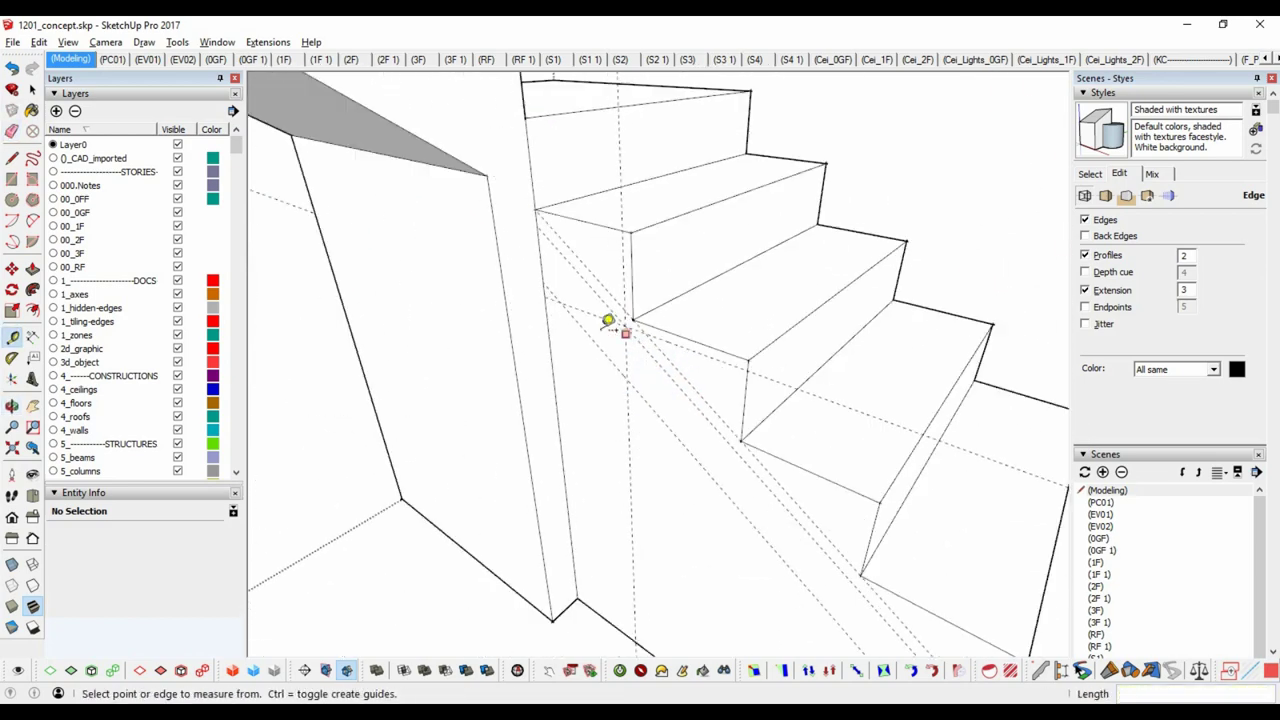
Draw a sloped line closing a triangle under the steps and push it 810 through the block.
{"action": "mouse_move", "coordinate": [608, 323]}
{"action": "middle_mouse_down"}
{"action": "mouse_move", "coordinate": [600, 243]}
{"action": "mouse_move", "coordinate": [806, 363]}
{"action": "middle_mouse_up"}
{"action": "key", "text": "l"}
{"action": "middle_click_drag", "start_coordinate": [913, 318], "coordinate": [552, 357]}
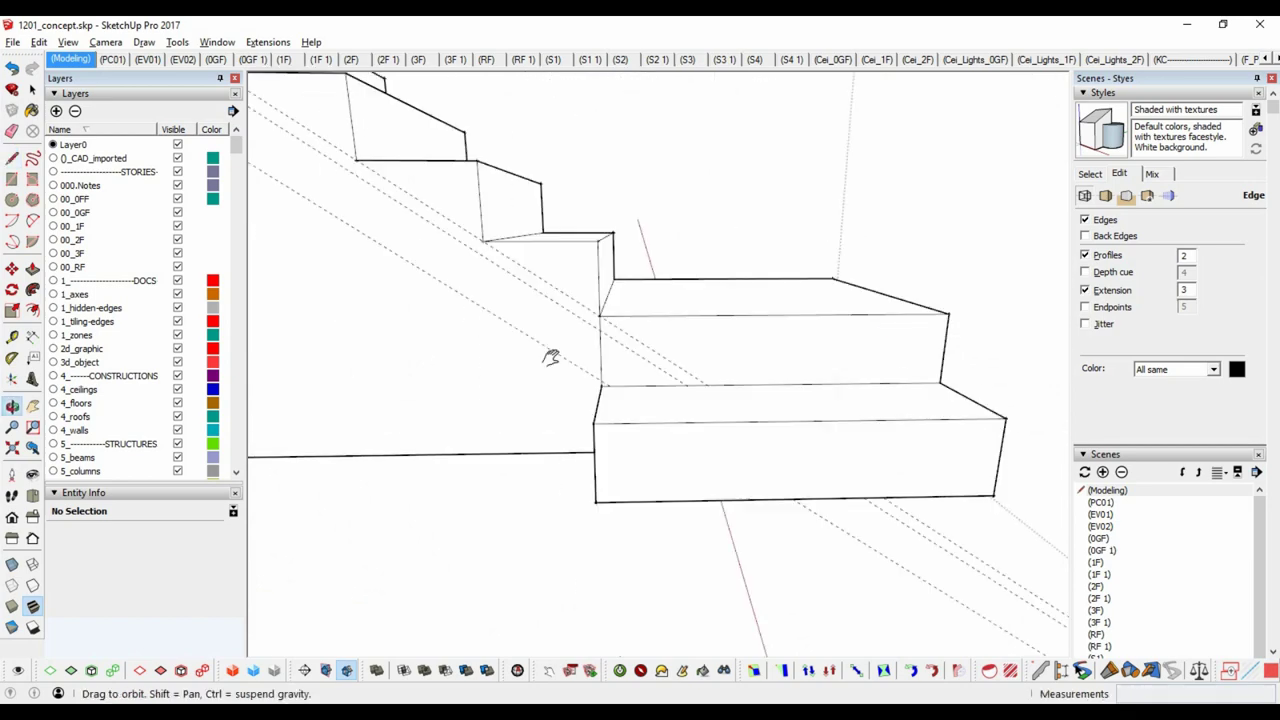
{"action": "scroll", "coordinate": [552, 357], "scroll_direction": "up", "scroll_amount": 3}
{"action": "left_click", "coordinate": [654, 400]}
{"action": "scroll", "coordinate": [654, 400], "scroll_direction": "down", "scroll_amount": 3}
{"action": "key", "text": "p"}
{"action": "left_click", "coordinate": [750, 393]}
Draw a line from the step corner to the wall face and push the leftover face out.
{"action": "left_click", "coordinate": [638, 335]}
{"action": "mouse_move", "coordinate": [638, 335]}
{"action": "middle_mouse_down"}
{"action": "mouse_move", "coordinate": [509, 320]}
{"action": "mouse_move", "coordinate": [480, 183]}
{"action": "mouse_move", "coordinate": [491, 191]}
{"action": "middle_mouse_up"}
{"action": "key", "text": "l"}
{"action": "left_click", "coordinate": [470, 165]}
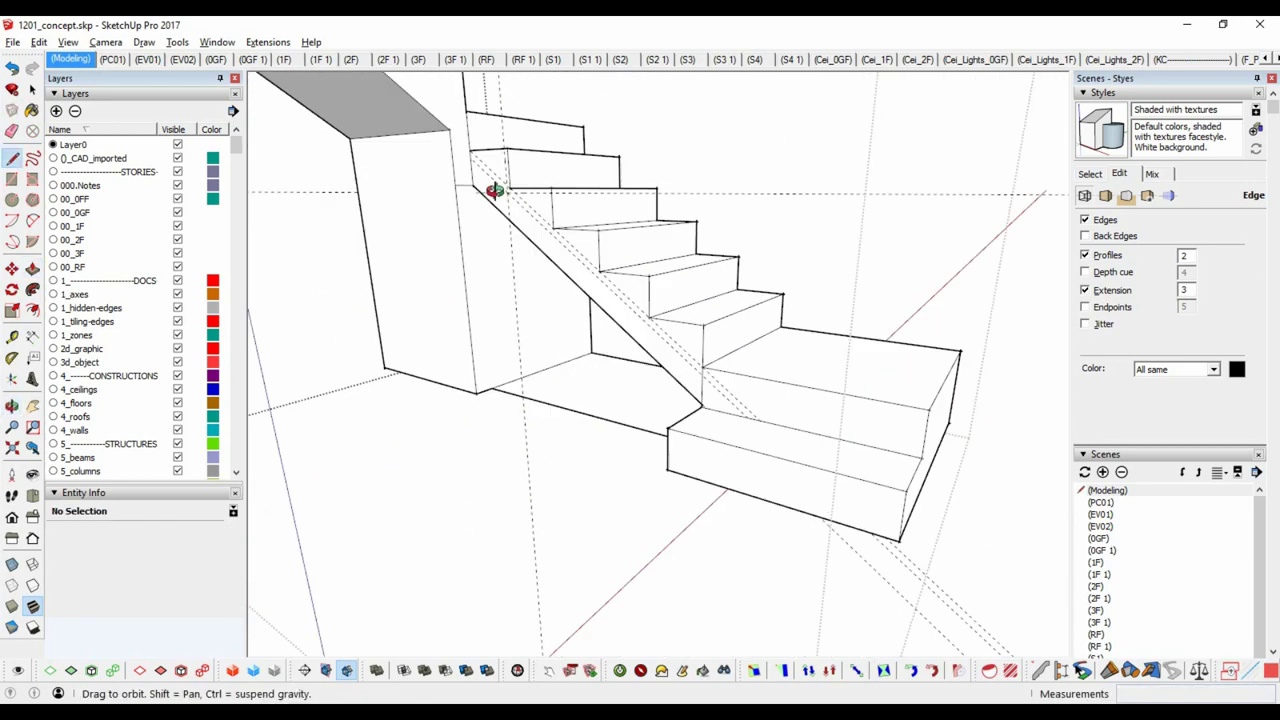
{"action": "key", "text": "p"}
{"action": "left_click", "coordinate": [517, 329]}
{"action": "middle_click_drag", "start_coordinate": [528, 329], "coordinate": [430, 318]}
Push the underside face 810 through the block and extrude a face into a box under the stairs.
{"action": "scroll", "coordinate": [806, 363], "scroll_direction": "down", "scroll_amount": 5}
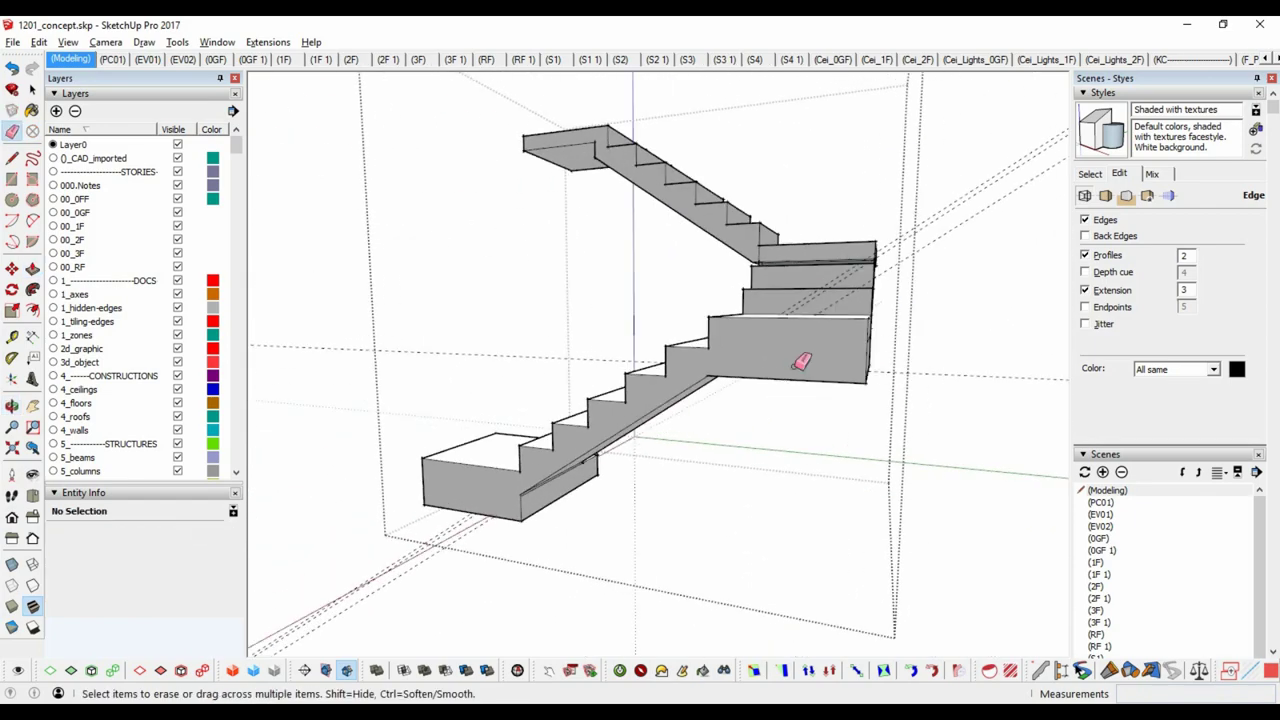
{"action": "key", "text": "t"}
{"action": "middle_click_drag", "start_coordinate": [789, 354], "coordinate": [740, 314]}
{"action": "scroll", "coordinate": [829, 303], "scroll_direction": "up", "scroll_amount": 3}
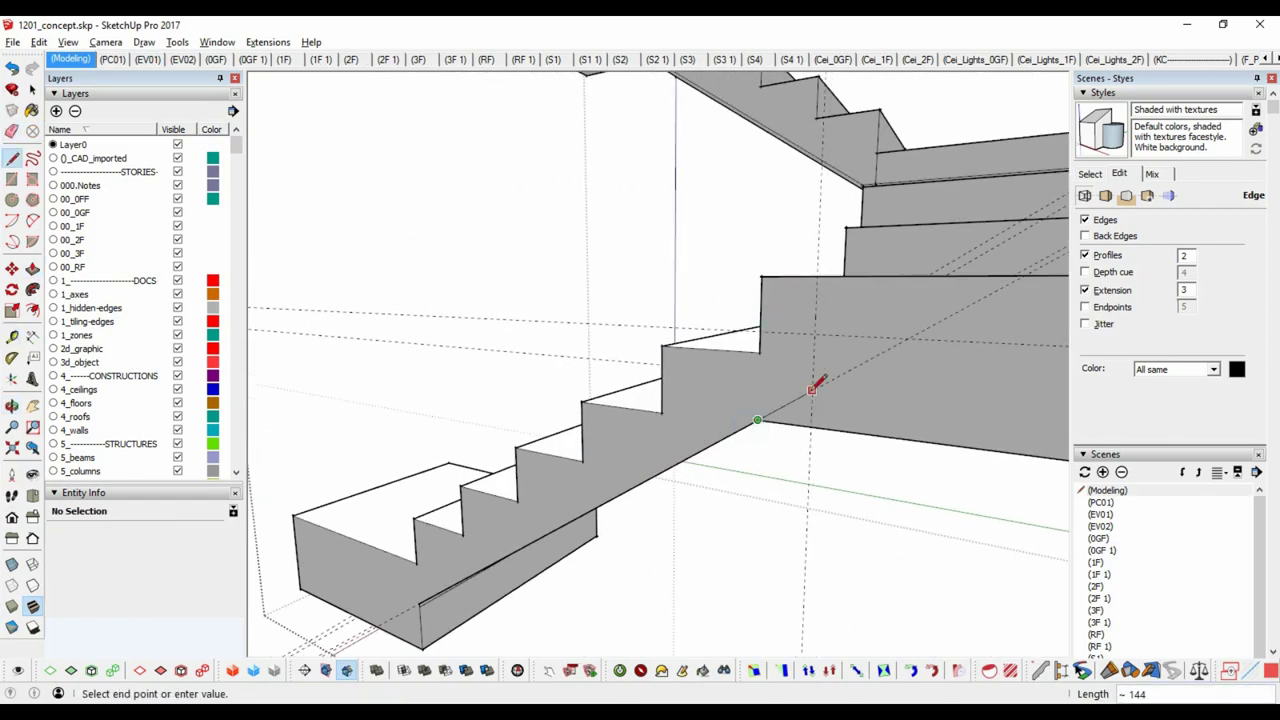
{"action": "scroll", "coordinate": [812, 389], "scroll_direction": "down", "scroll_amount": 3}
{"action": "middle_click_drag", "start_coordinate": [760, 380], "coordinate": [690, 280]}
{"action": "key", "text": "p"}
{"action": "left_click", "coordinate": [880, 380]}
{"action": "left_click", "coordinate": [900, 366]}
{"action": "middle_click_drag", "start_coordinate": [900, 366], "coordinate": [405, 380]}
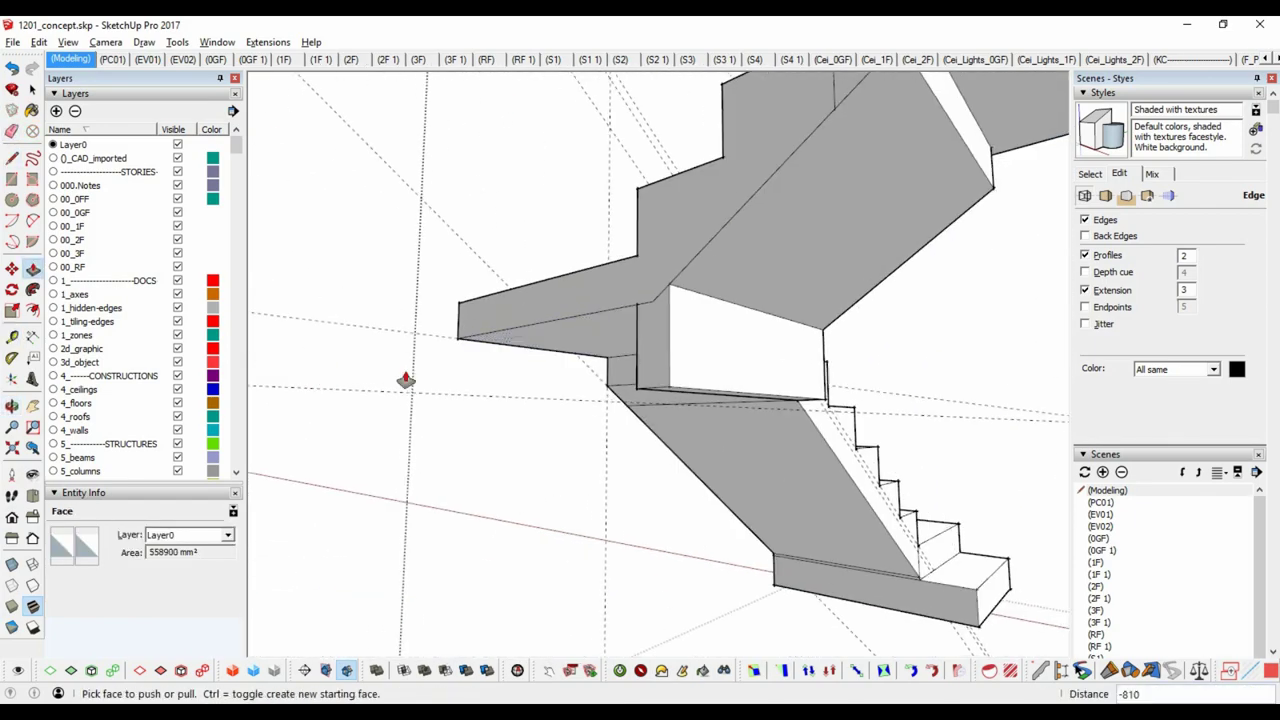
{"action": "scroll", "coordinate": [766, 363], "scroll_direction": "down", "scroll_amount": 2}
{"action": "left_click", "coordinate": [766, 363]}
{"action": "mouse_move", "coordinate": [766, 363]}
{"action": "middle_mouse_down"}
{"action": "mouse_move", "coordinate": [414, 314]}
{"action": "mouse_move", "coordinate": [771, 366]}
{"action": "mouse_move", "coordinate": [757, 366]}
{"action": "middle_mouse_up"}
{"action": "scroll", "coordinate": [771, 366], "scroll_direction": "up", "scroll_amount": 2}
{"action": "left_click", "coordinate": [766, 383]}
Draw a line at the new box corner and erase leftover edges where flights meet the landing.
{"action": "scroll", "coordinate": [763, 320], "scroll_direction": "up", "scroll_amount": 2}
{"action": "mouse_move", "coordinate": [763, 320]}
{"action": "middle_mouse_down"}
{"action": "mouse_move", "coordinate": [1015, 296]}
{"action": "mouse_move", "coordinate": [626, 326]}
{"action": "middle_mouse_up"}
{"action": "key", "text": "l"}
{"action": "left_click", "coordinate": [677, 271]}
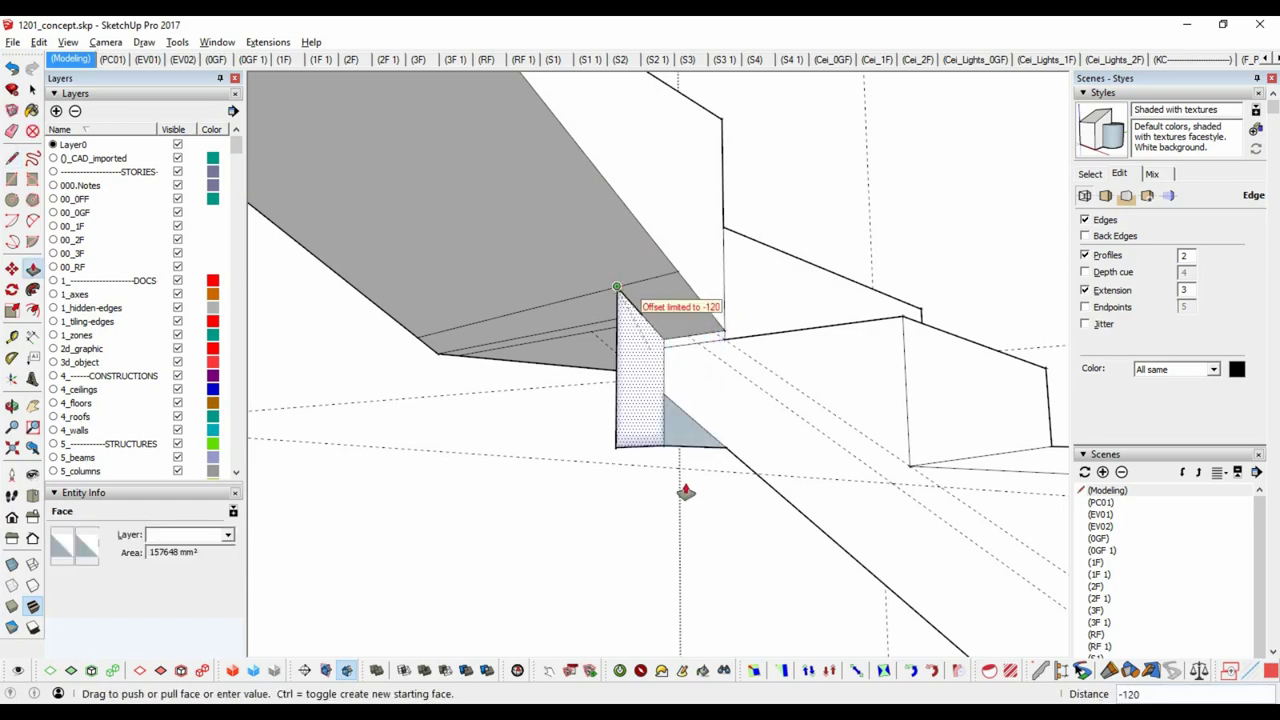
{"action": "middle_click_drag", "start_coordinate": [685, 492], "coordinate": [980, 229]}
{"action": "key", "text": "e"}
{"action": "mouse_move", "coordinate": [606, 414]}
{"action": "middle_mouse_down"}
{"action": "mouse_move", "coordinate": [686, 266]}
{"action": "mouse_move", "coordinate": [512, 256]}
{"action": "mouse_move", "coordinate": [623, 251]}
{"action": "mouse_move", "coordinate": [463, 317]}
{"action": "mouse_move", "coordinate": [606, 286]}
{"action": "mouse_move", "coordinate": [686, 477]}
{"action": "mouse_move", "coordinate": [534, 194]}
{"action": "mouse_move", "coordinate": [641, 320]}
{"action": "middle_mouse_up"}
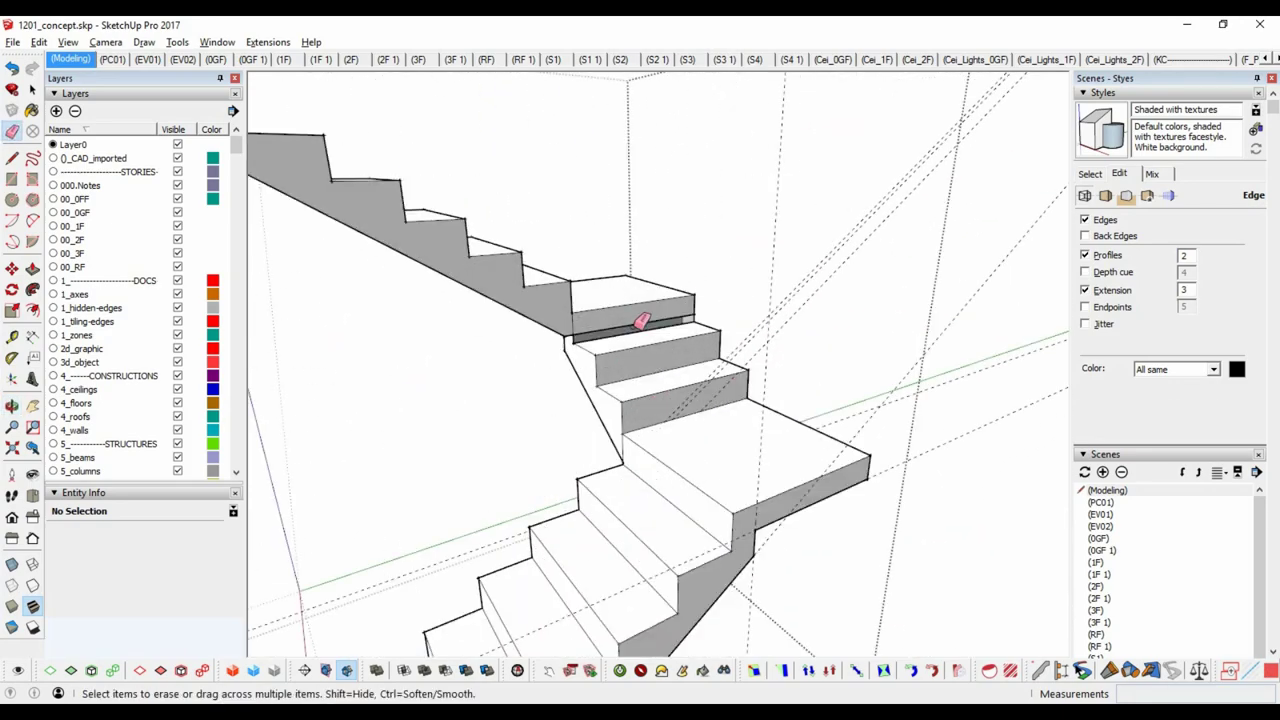
{"action": "scroll", "coordinate": [641, 320], "scroll_direction": "up", "scroll_amount": 3}
{"action": "middle_click_drag", "start_coordinate": [509, 343], "coordinate": [581, 319]}
{"action": "mouse_move", "coordinate": [703, 312]}
{"action": "middle_mouse_down"}
{"action": "mouse_move", "coordinate": [669, 334]}
{"action": "mouse_move", "coordinate": [587, 207]}
{"action": "mouse_move", "coordinate": [708, 263]}
{"action": "middle_mouse_up"}
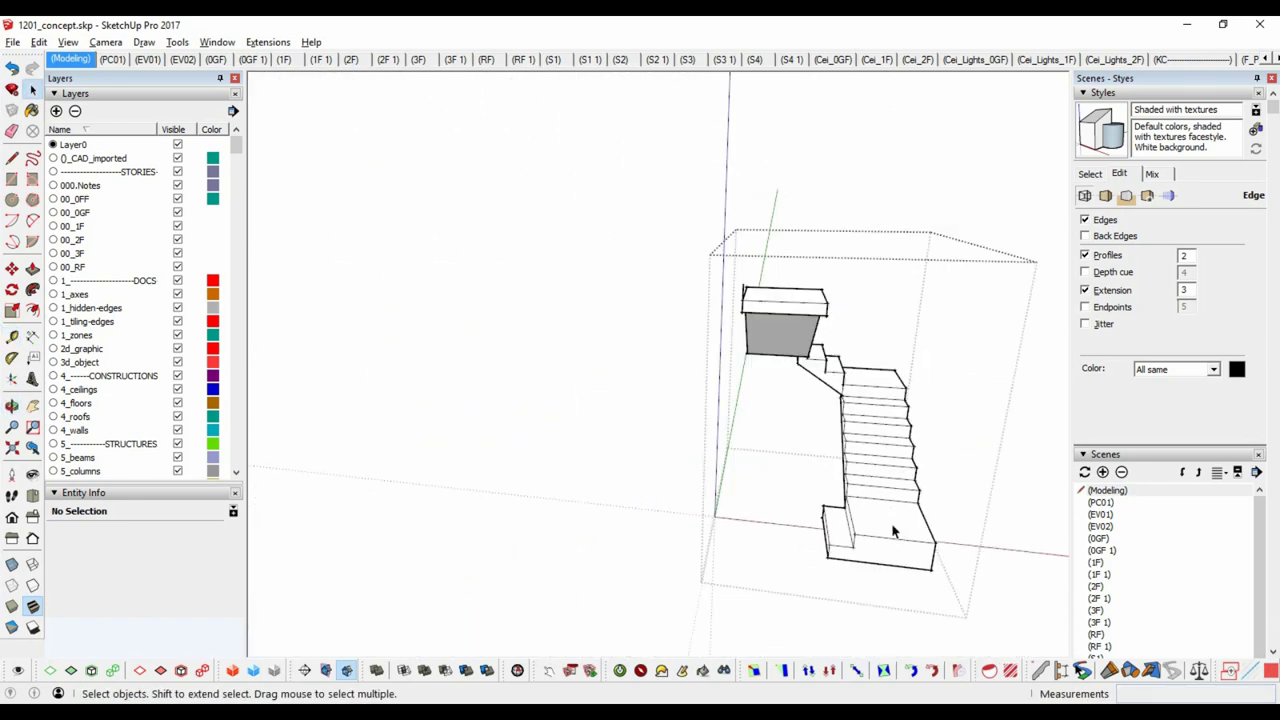
{"action": "middle_click_drag", "start_coordinate": [894, 529], "coordinate": [1034, 295]}
{"action": "scroll", "coordinate": [872, 285], "scroll_direction": "up", "scroll_amount": 5}
Push the stair's sloped end face out by 806.
{"action": "left_click", "coordinate": [872, 285]}
{"action": "middle_click_drag", "start_coordinate": [886, 263], "coordinate": [857, 329]}
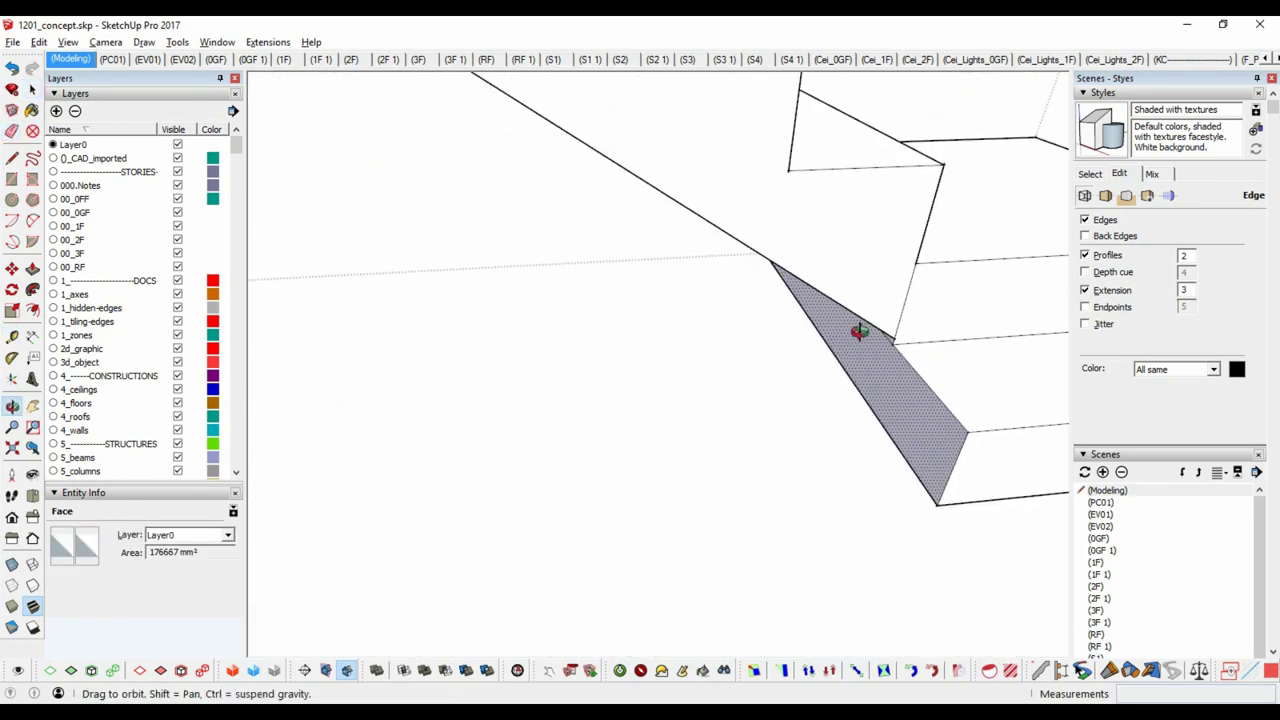
{"action": "key", "text": "p"}
{"action": "middle_click_drag", "start_coordinate": [790, 395], "coordinate": [780, 257]}
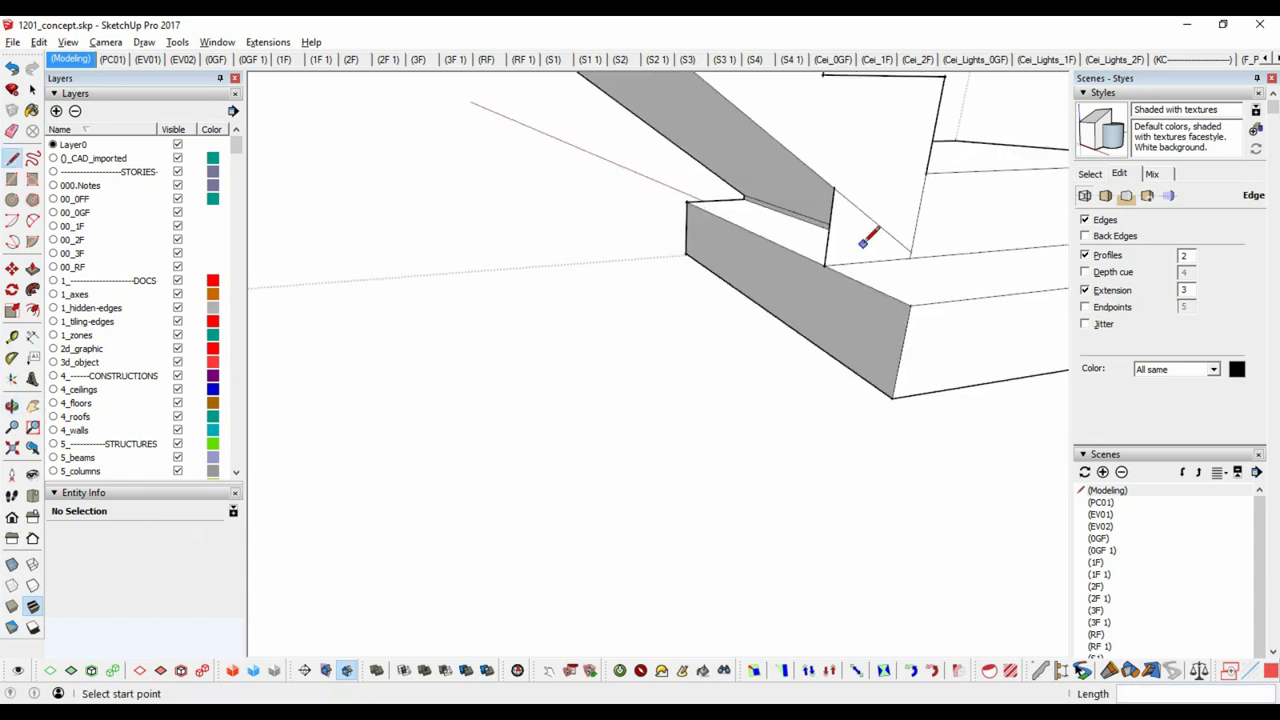
{"action": "left_click_drag", "start_coordinate": [860, 245], "coordinate": [787, 258]}
{"action": "middle_click_drag", "start_coordinate": [787, 258], "coordinate": [886, 251]}
{"action": "scroll", "coordinate": [886, 251], "scroll_direction": "down", "scroll_amount": 5}
Make the stair group a solid by removing its 5 coplanar edges with Solid Inspector.
{"action": "key", "text": "space"}
{"action": "key", "text": "Escape"}
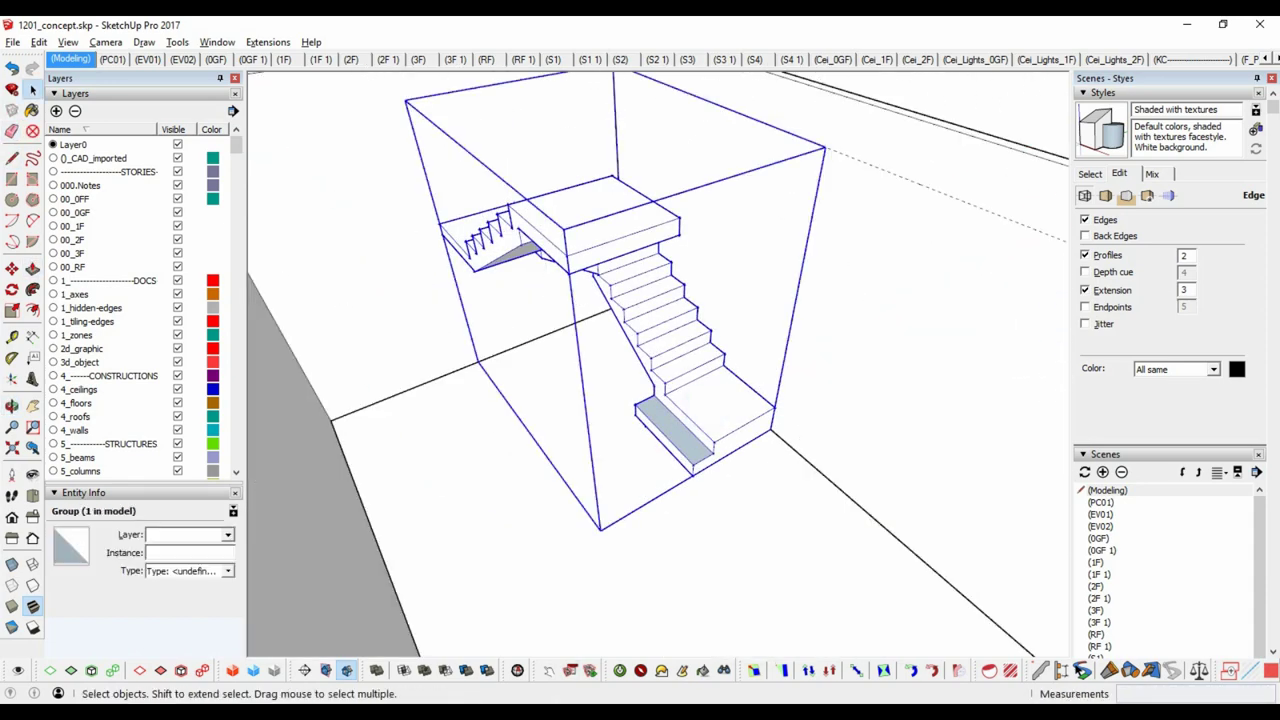
{"action": "left_click", "coordinate": [578, 672]}
{"action": "left_click", "coordinate": [590, 670]}
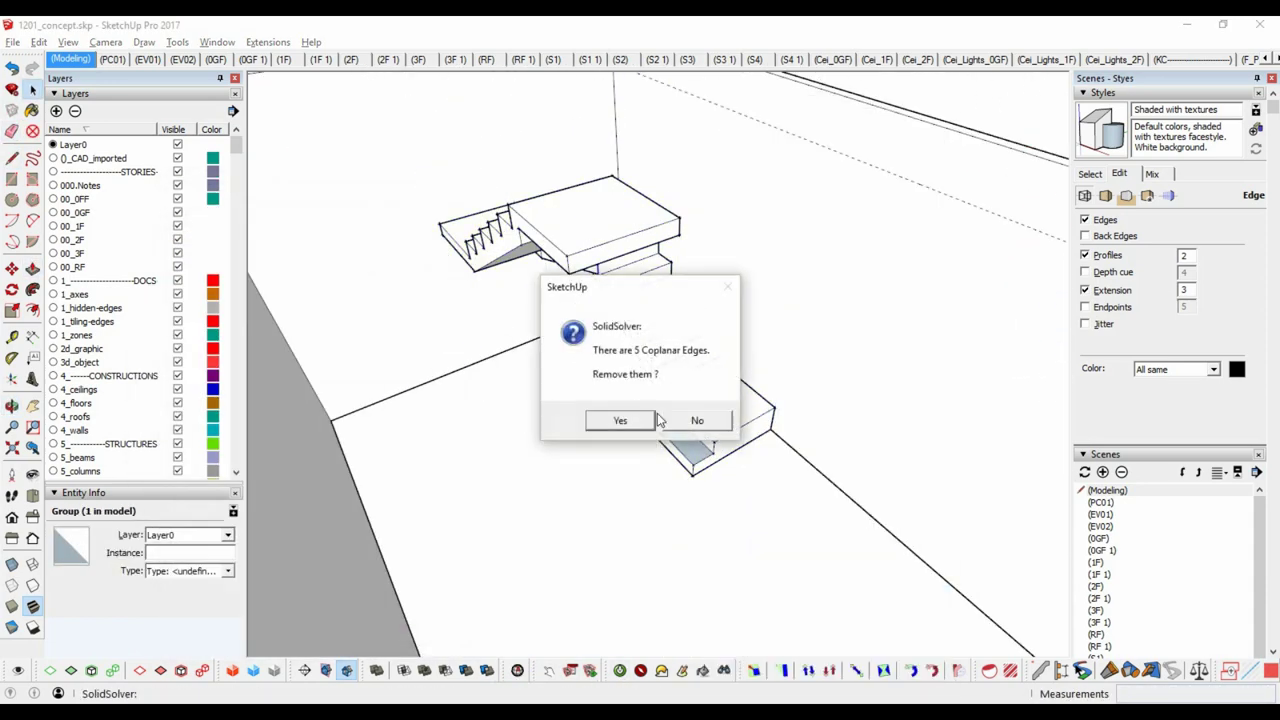
{"action": "left_click", "coordinate": [617, 420]}
{"action": "left_click", "coordinate": [709, 413]}
{"action": "left_click", "coordinate": [578, 672]}
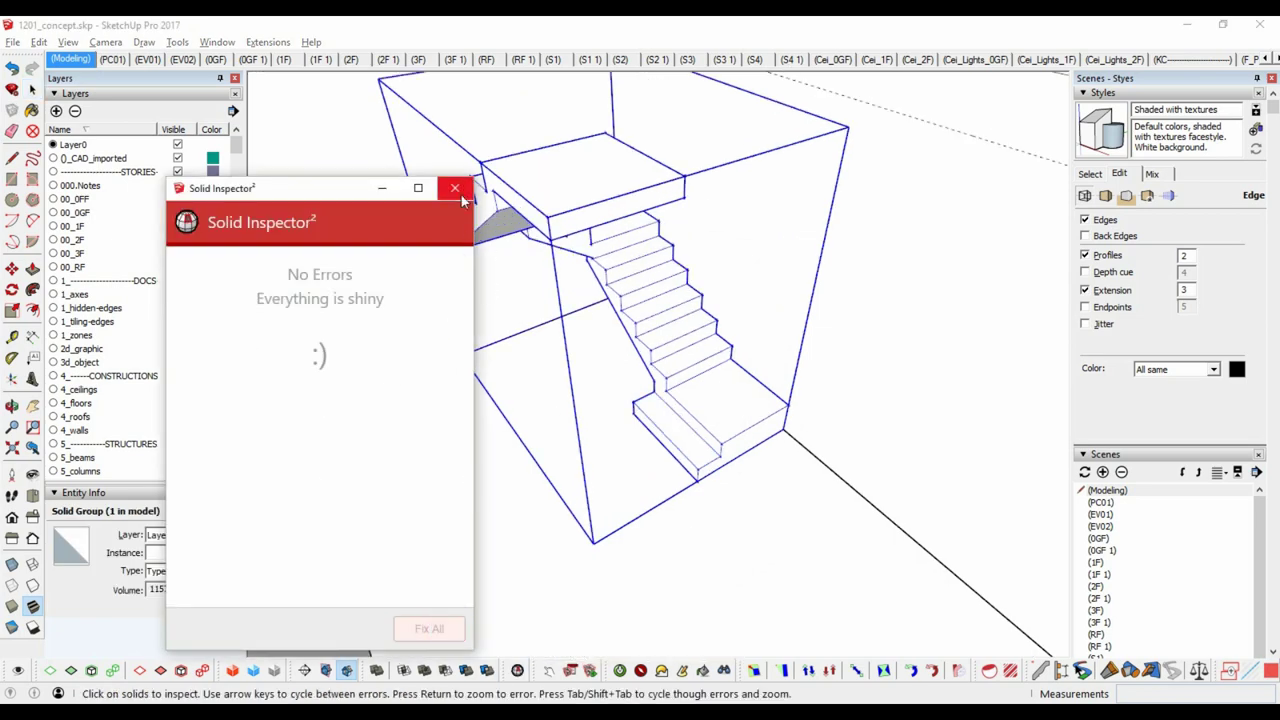
Push the box face down with Push/Pull to shape the box.
{"action": "mouse_move", "coordinate": [640, 520]}
{"action": "middle_mouse_down"}
{"action": "mouse_move", "coordinate": [667, 578]}
{"action": "mouse_move", "coordinate": [600, 120]}
{"action": "middle_mouse_up"}
{"action": "key", "text": "l"}
{"action": "left_click", "coordinate": [557, 300]}
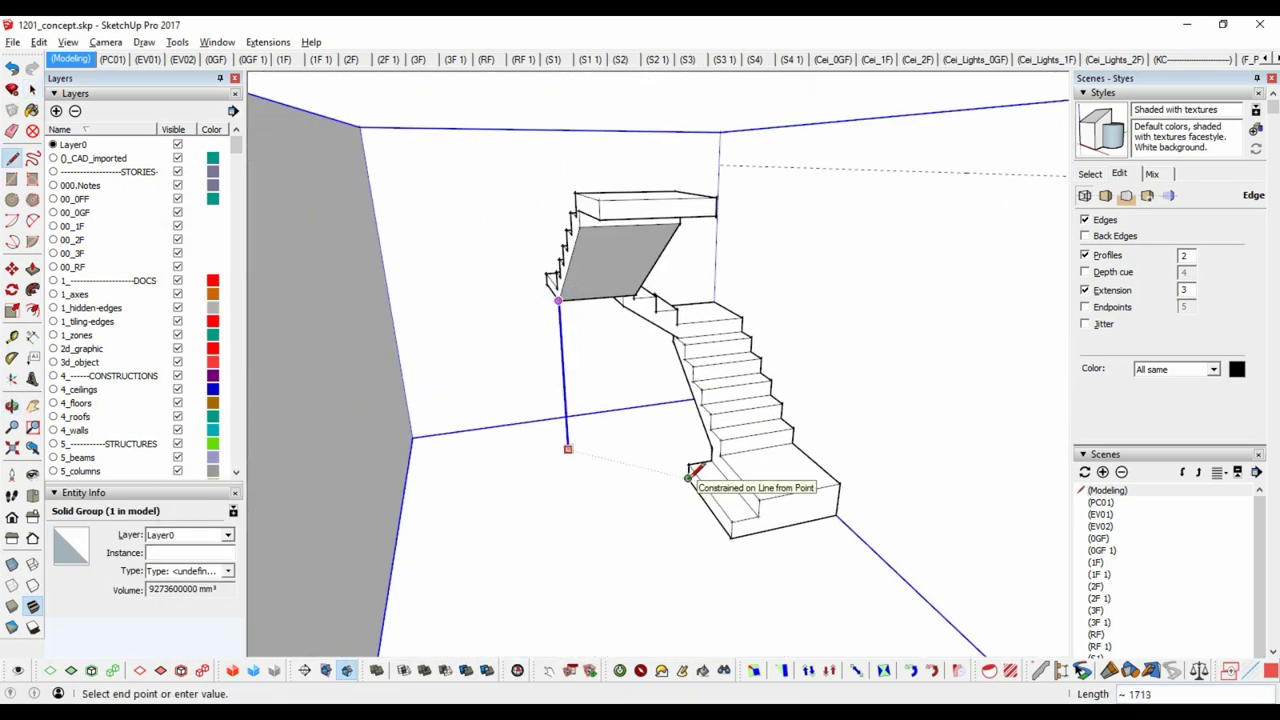
{"action": "key", "text": "Escape"}
{"action": "scroll", "coordinate": [600, 363], "scroll_direction": "down", "scroll_amount": 3}
{"action": "key", "text": "space"}
{"action": "middle_click_drag", "start_coordinate": [600, 363], "coordinate": [911, 474]}
{"action": "key", "text": "p"}
{"action": "scroll", "coordinate": [800, 443], "scroll_direction": "up", "scroll_amount": 2}
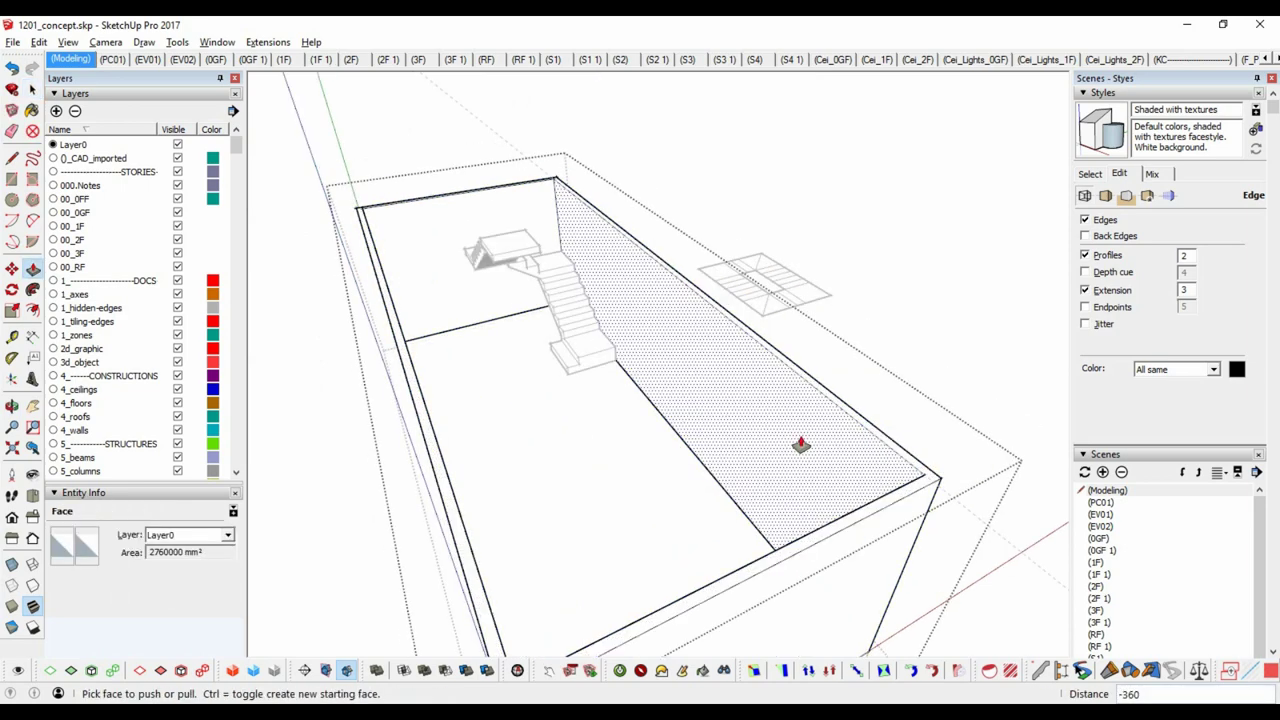
{"action": "scroll", "coordinate": [830, 460], "scroll_direction": "up", "scroll_amount": 2}
{"action": "left_click", "coordinate": [845, 477]}
{"action": "type", "text": "400"}
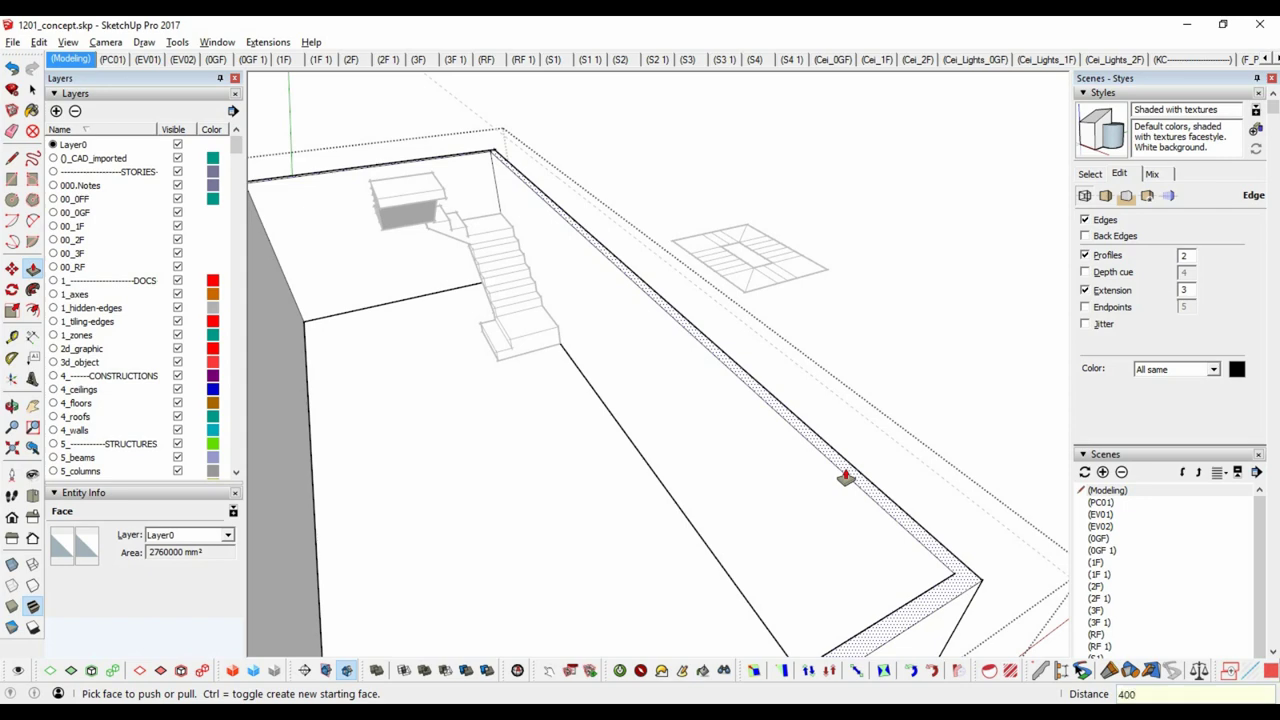
{"action": "key", "text": "Return"}
Draw a rectangle on the box with the Rectangle tool to form the top slab.
{"action": "key", "text": "space"}
{"action": "scroll", "coordinate": [845, 477], "scroll_direction": "down", "scroll_amount": 3}
{"action": "middle_click_drag", "start_coordinate": [895, 223], "coordinate": [789, 428]}
{"action": "key", "text": "r"}
{"action": "scroll", "coordinate": [977, 458], "scroll_direction": "up", "scroll_amount": 2}
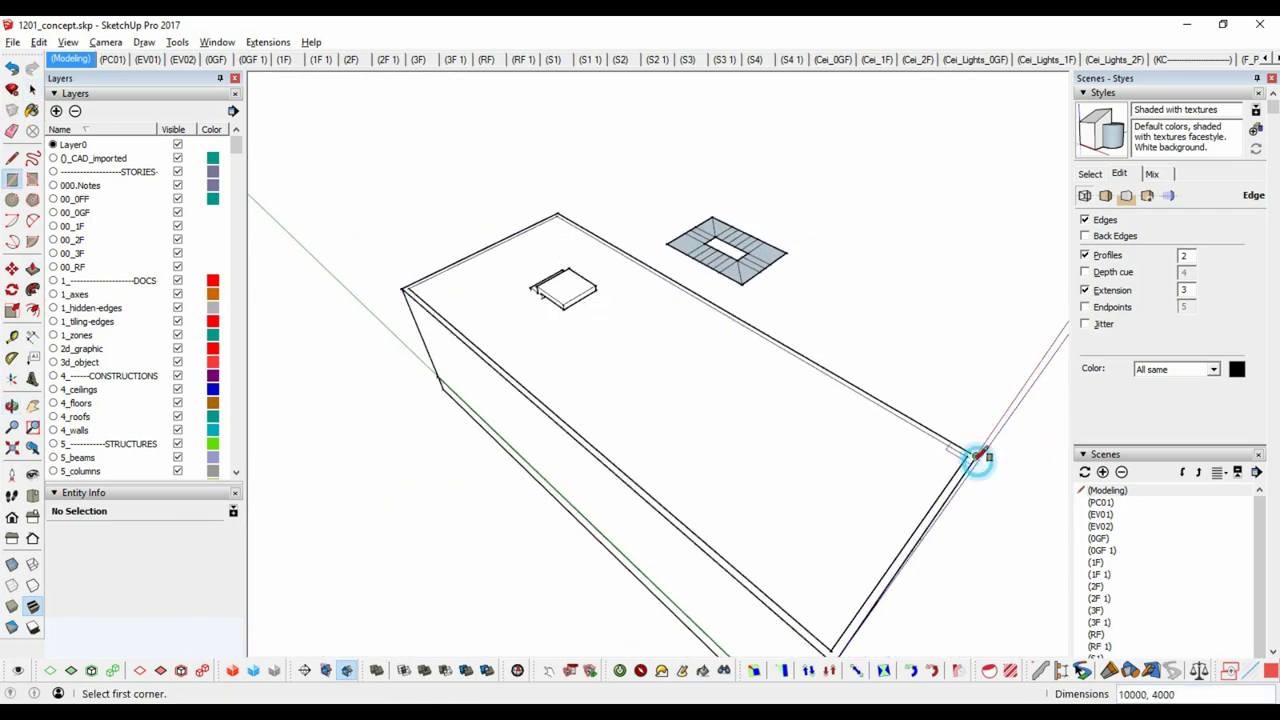
{"action": "scroll", "coordinate": [977, 458], "scroll_direction": "down", "scroll_amount": 3}
{"action": "middle_click_drag", "start_coordinate": [737, 294], "coordinate": [760, 271]}
Select the top slab group and the lower box groups to check the three solids.
{"action": "key", "text": "space"}
{"action": "left_click", "coordinate": [811, 400]}
{"action": "mouse_move", "coordinate": [811, 400]}
{"action": "middle_mouse_down"}
{"action": "mouse_move", "coordinate": [817, 540]}
{"action": "mouse_move", "coordinate": [777, 382]}
{"action": "middle_mouse_up"}
{"action": "left_click", "coordinate": [817, 540]}
{"action": "mouse_move", "coordinate": [516, 505]}
{"action": "middle_mouse_down"}
{"action": "mouse_move", "coordinate": [686, 580]}
{"action": "mouse_move", "coordinate": [643, 420]}
{"action": "mouse_move", "coordinate": [667, 413]}
{"action": "middle_mouse_up"}
{"action": "left_click", "coordinate": [686, 580]}
{"action": "mouse_move", "coordinate": [230, 540]}
{"action": "middle_mouse_down"}
{"action": "mouse_move", "coordinate": [377, 380]}
{"action": "mouse_move", "coordinate": [643, 386]}
{"action": "middle_mouse_up"}
Assign all geometry in the box group to the cyan 4_walls layer.
{"action": "double_click", "coordinate": [643, 386]}
{"action": "key", "text": "ctrl+a"}
{"action": "left_click", "coordinate": [225, 538]}
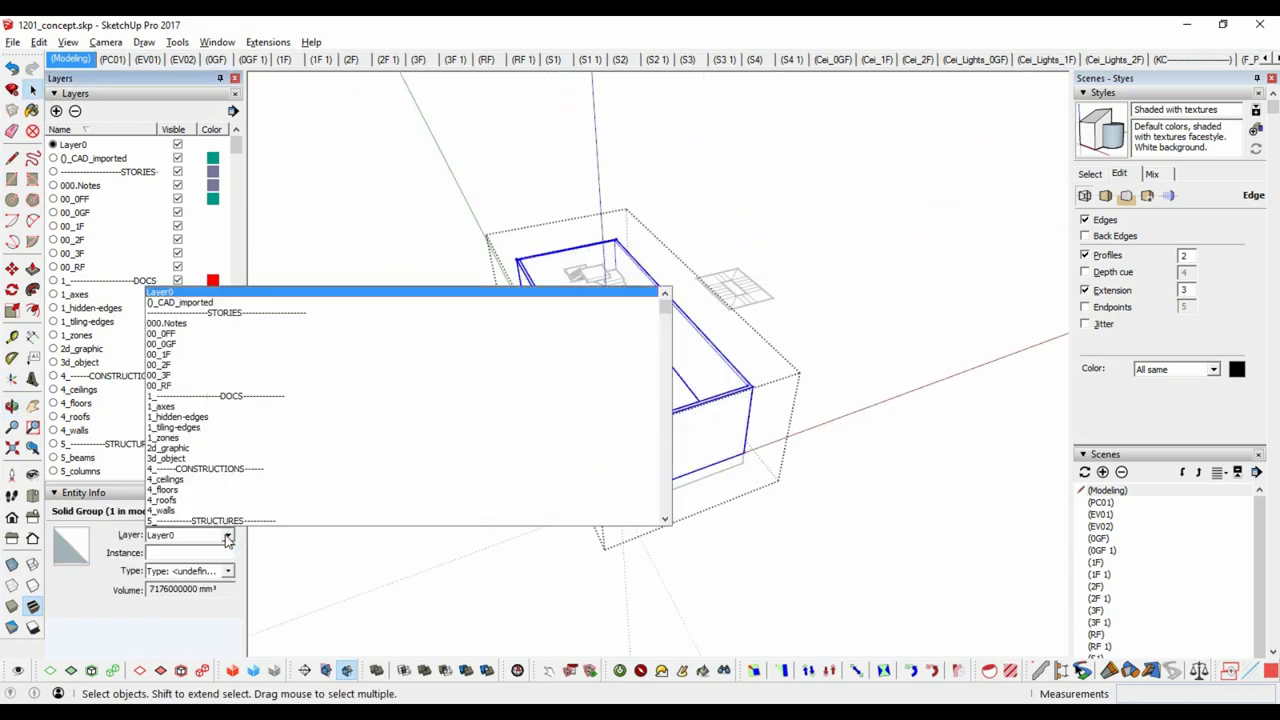
{"action": "left_click", "coordinate": [230, 508]}
{"action": "middle_click_drag", "start_coordinate": [811, 386], "coordinate": [613, 427]}
{"action": "left_click_drag", "start_coordinate": [613, 427], "coordinate": [710, 399]}
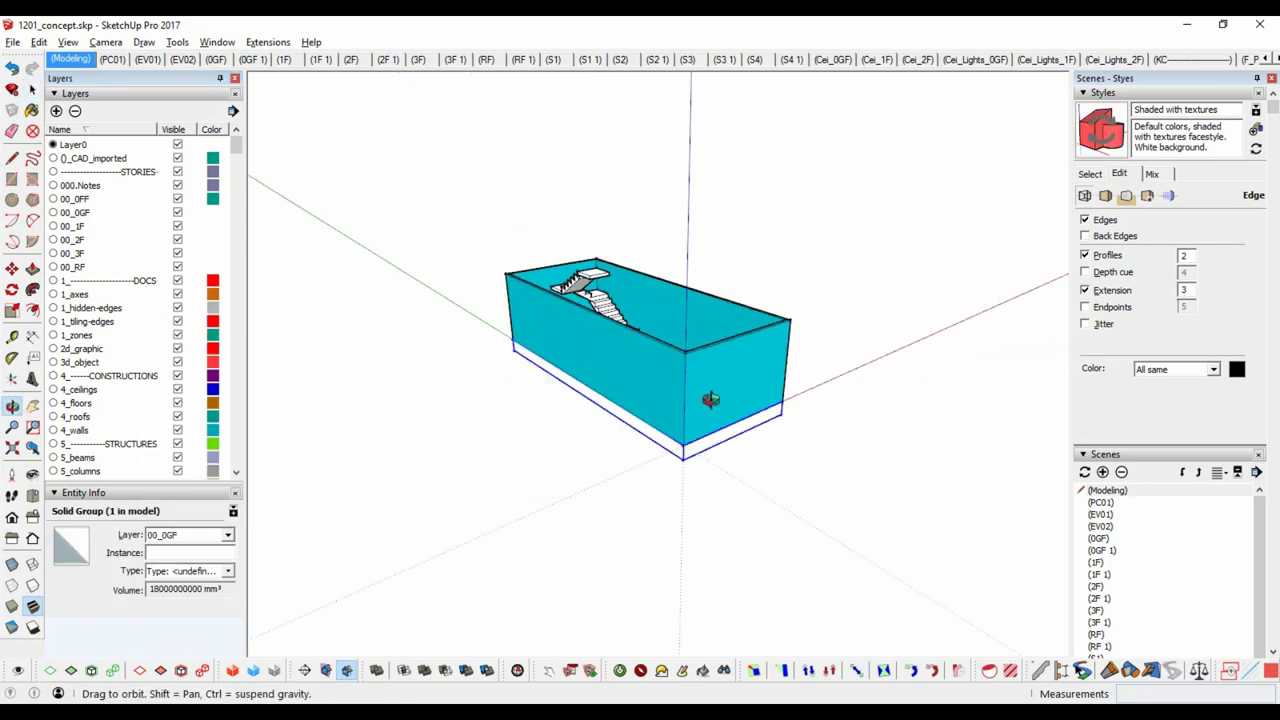
Put the bottom slab on the 4_floors layer.
{"action": "double_click", "coordinate": [722, 484]}
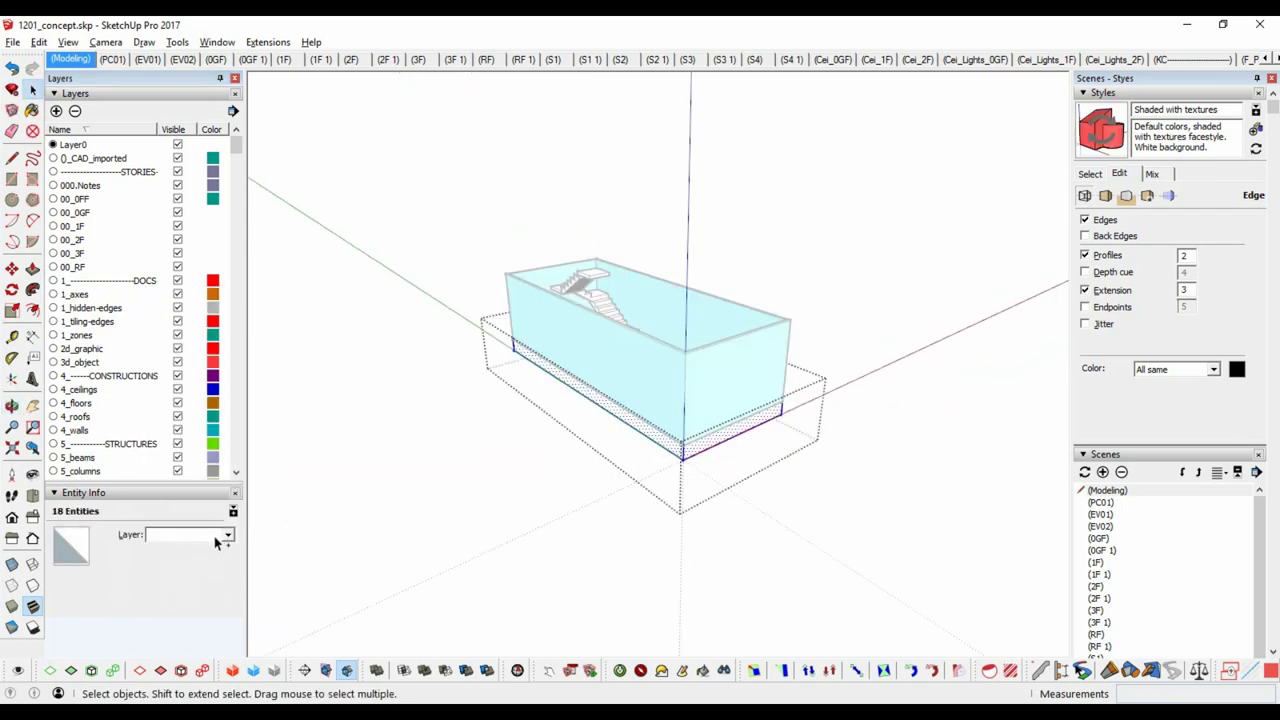
{"action": "left_click", "coordinate": [228, 537]}
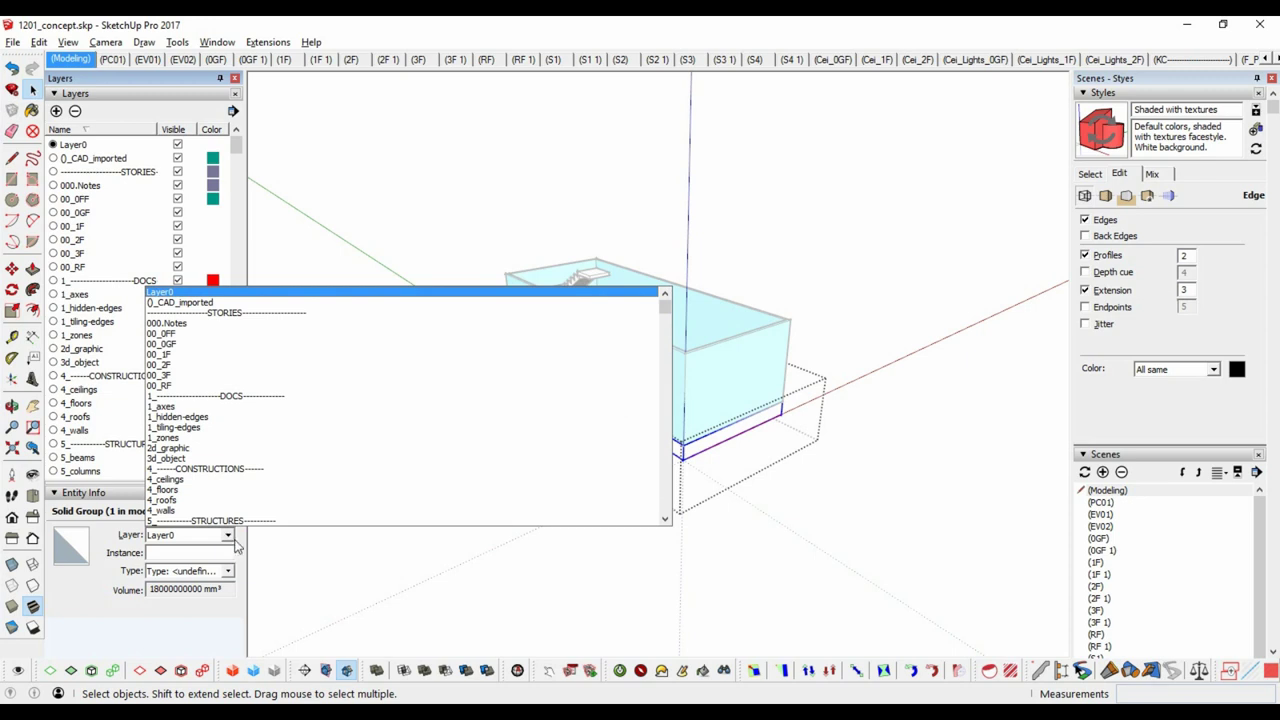
{"action": "left_click", "coordinate": [170, 486]}
{"action": "middle_click_drag", "start_coordinate": [734, 266], "coordinate": [614, 320]}
Put the top slab on the 4_floors layer so it shows orange.
{"action": "left_click", "coordinate": [641, 384]}
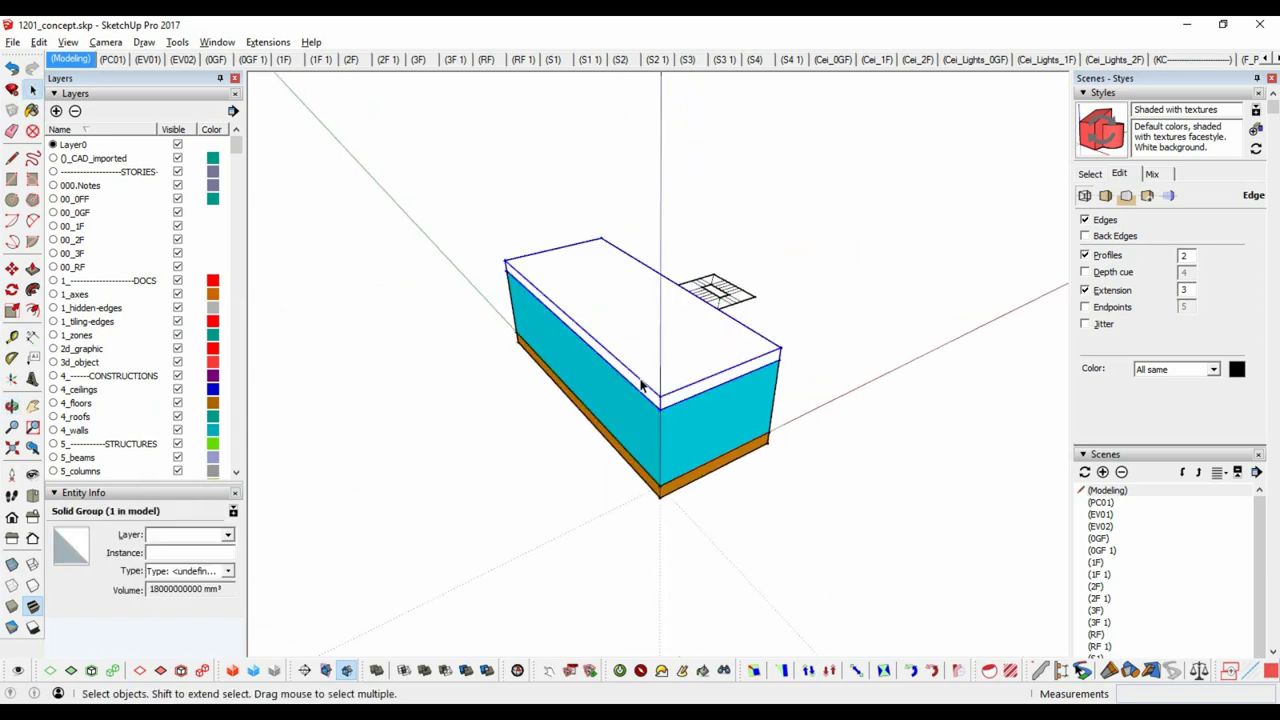
{"action": "mouse_move", "coordinate": [396, 437]}
{"action": "middle_mouse_down"}
{"action": "mouse_move", "coordinate": [677, 380]}
{"action": "mouse_move", "coordinate": [294, 531]}
{"action": "middle_mouse_up"}
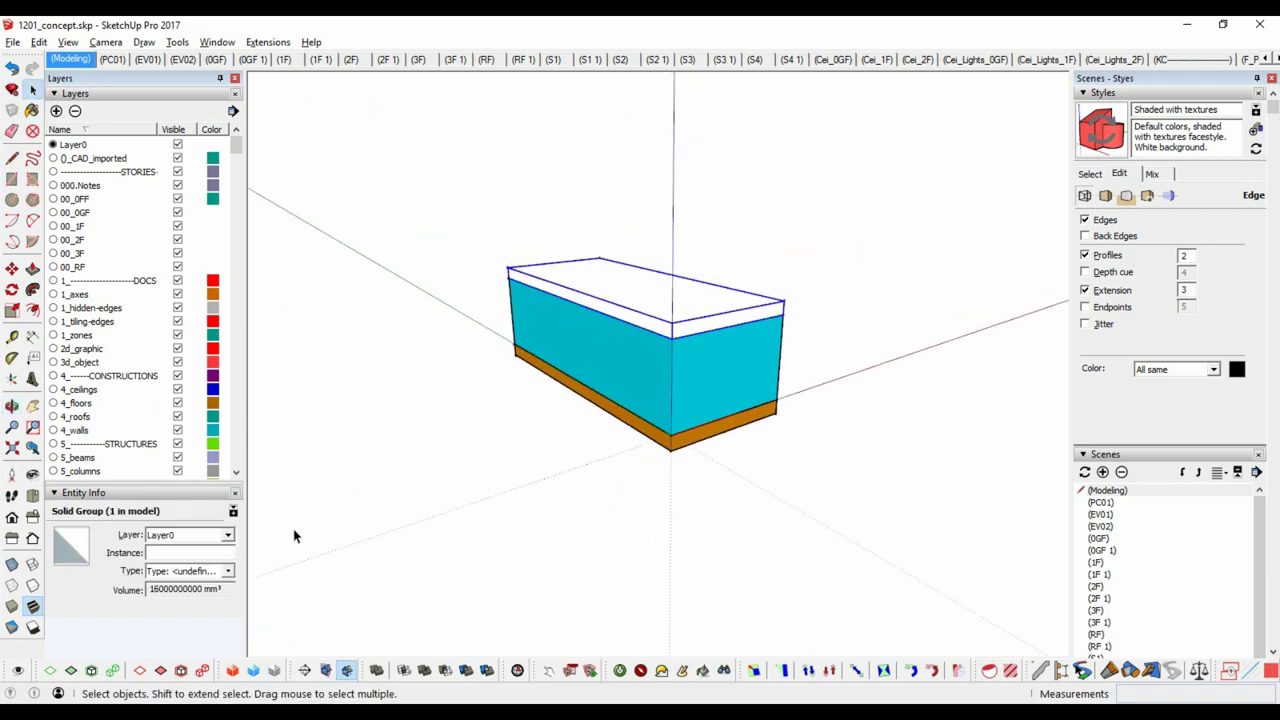
{"action": "left_click", "coordinate": [228, 535]}
{"action": "left_click", "coordinate": [273, 436]}
{"action": "double_click", "coordinate": [683, 314]}
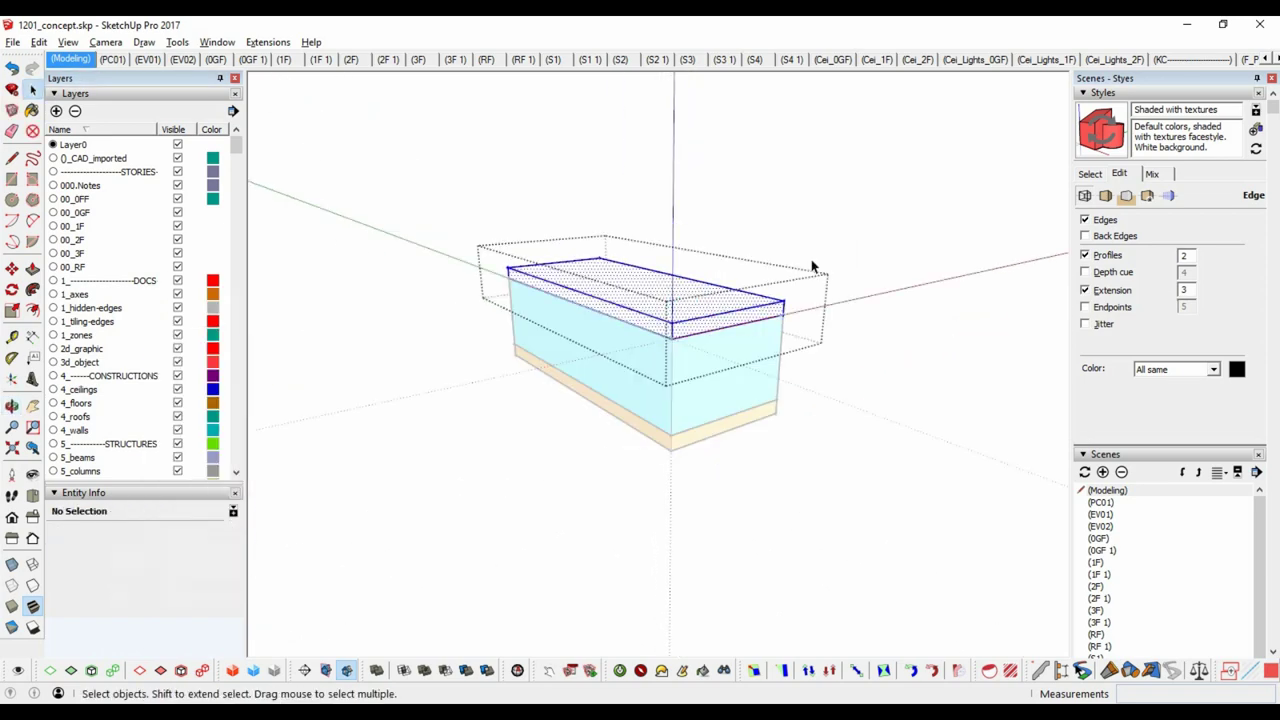
{"action": "left_click", "coordinate": [228, 535]}
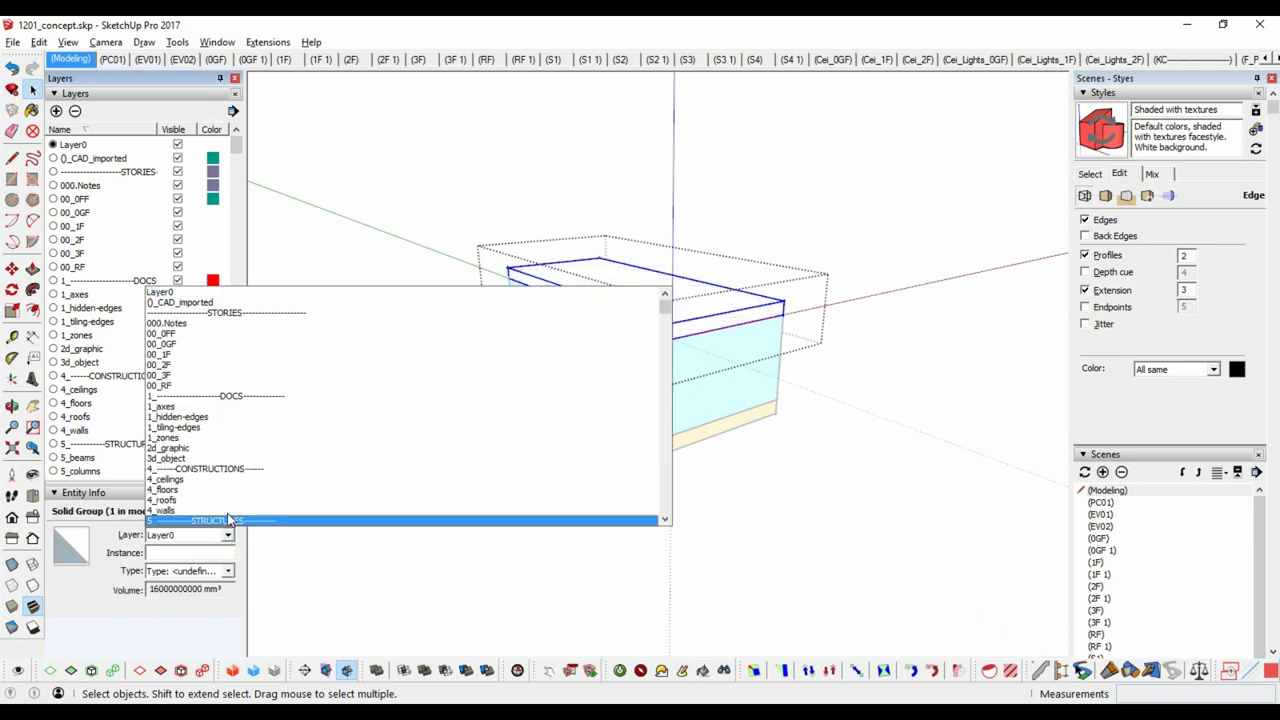
{"action": "left_click", "coordinate": [250, 495]}
{"action": "left_click", "coordinate": [831, 403]}
{"action": "mouse_move", "coordinate": [831, 403]}
{"action": "middle_mouse_down"}
{"action": "mouse_move", "coordinate": [830, 445]}
{"action": "mouse_move", "coordinate": [709, 391]}
{"action": "middle_mouse_up"}
{"action": "scroll", "coordinate": [688, 416], "scroll_direction": "up", "scroll_amount": 3}
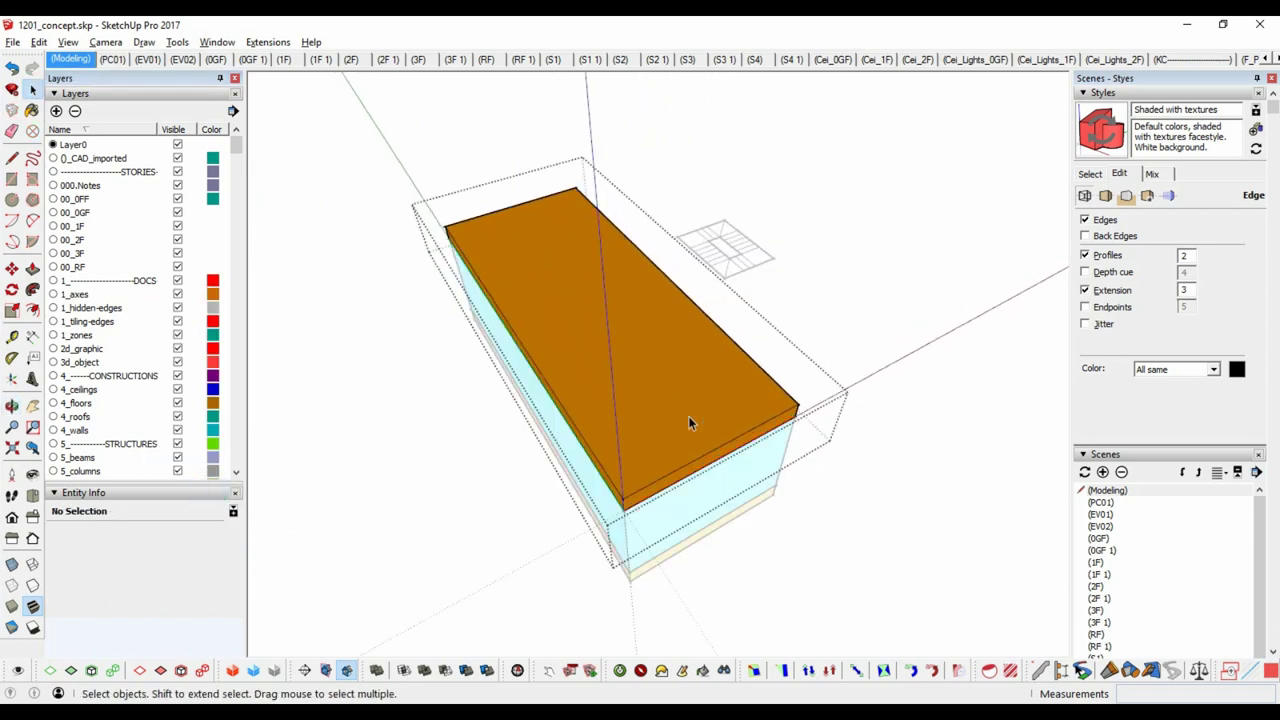
{"action": "key", "text": "t"}
{"action": "scroll", "coordinate": [688, 416], "scroll_direction": "up", "scroll_amount": 2}
Place a guide 200 in from the slab edge and push the stair-side opening through the slab.
{"action": "left_click", "coordinate": [595, 470]}
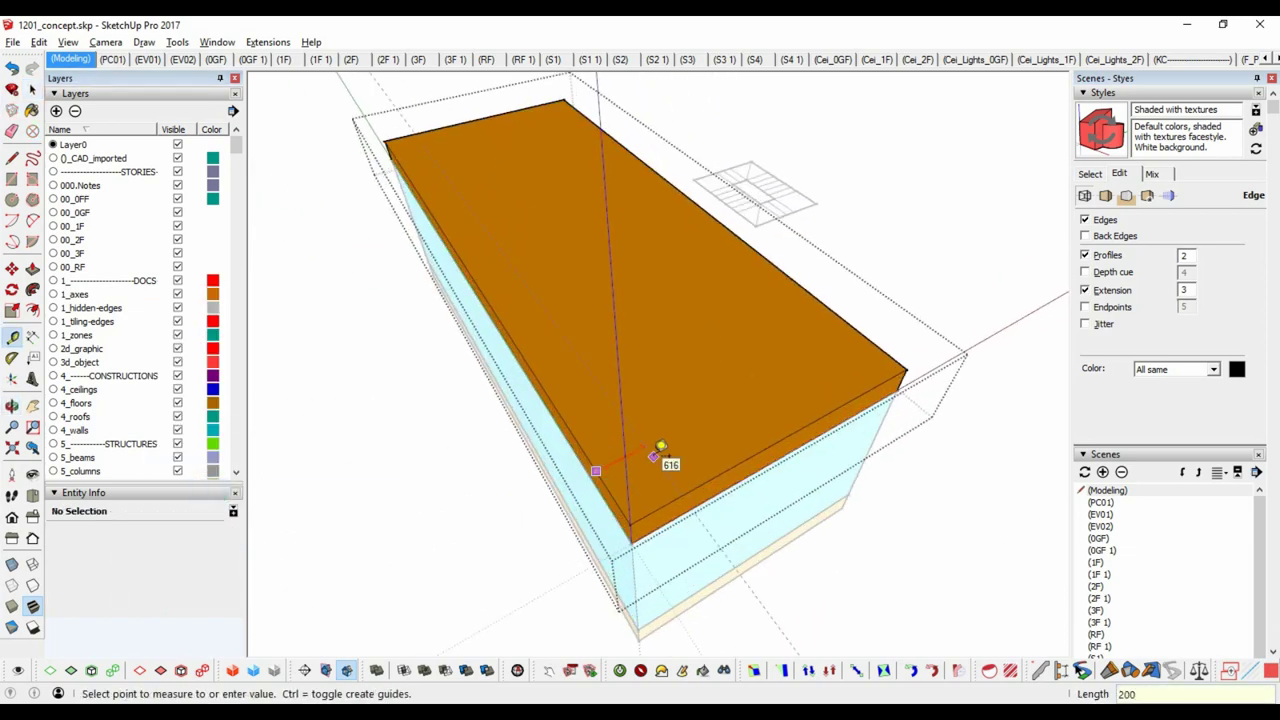
{"action": "left_click", "coordinate": [829, 338]}
{"action": "middle_click_drag", "start_coordinate": [829, 338], "coordinate": [851, 436]}
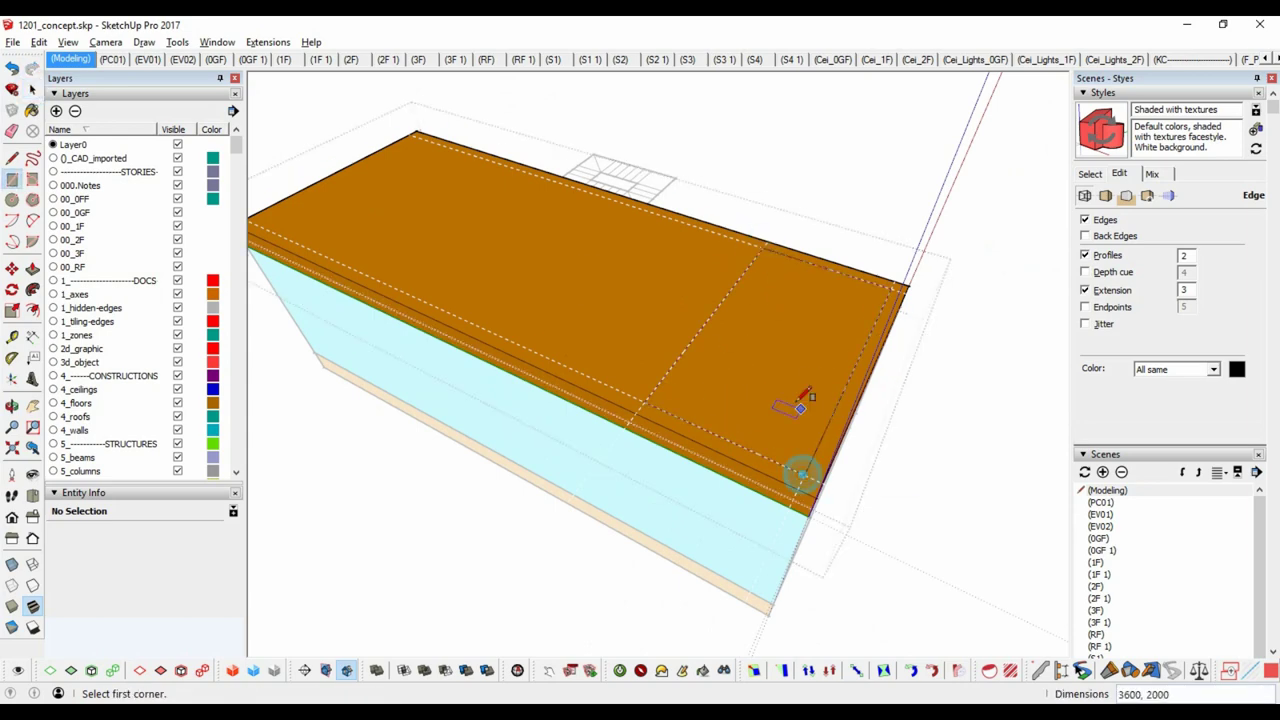
{"action": "key", "text": "p"}
{"action": "mouse_move", "coordinate": [803, 398]}
{"action": "middle_mouse_down"}
{"action": "mouse_move", "coordinate": [779, 346]}
{"action": "mouse_move", "coordinate": [394, 300]}
{"action": "middle_mouse_up"}
{"action": "left_click", "coordinate": [738, 333]}
Push the far-end rectangle down through the slab to cut the second opening.
{"action": "key", "text": "space"}
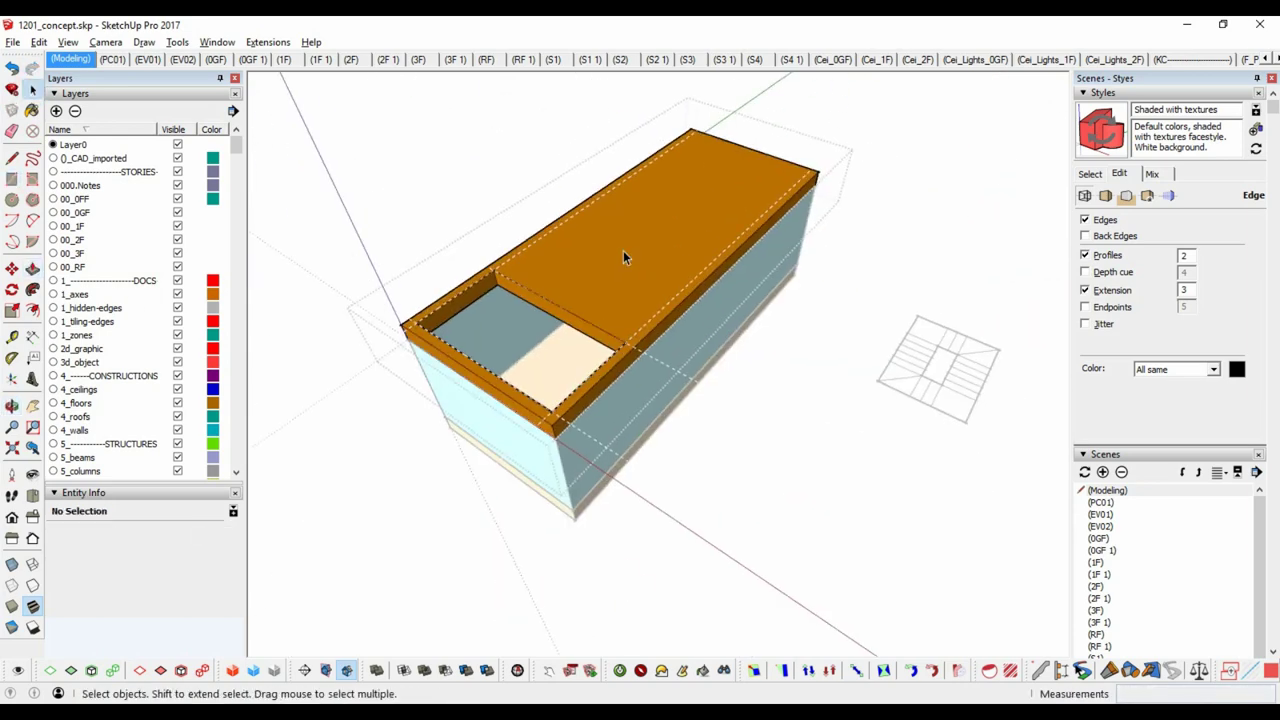
{"action": "key", "text": "t"}
{"action": "key", "text": "Escape"}
{"action": "scroll", "coordinate": [395, 313], "scroll_direction": "up", "scroll_amount": 2}
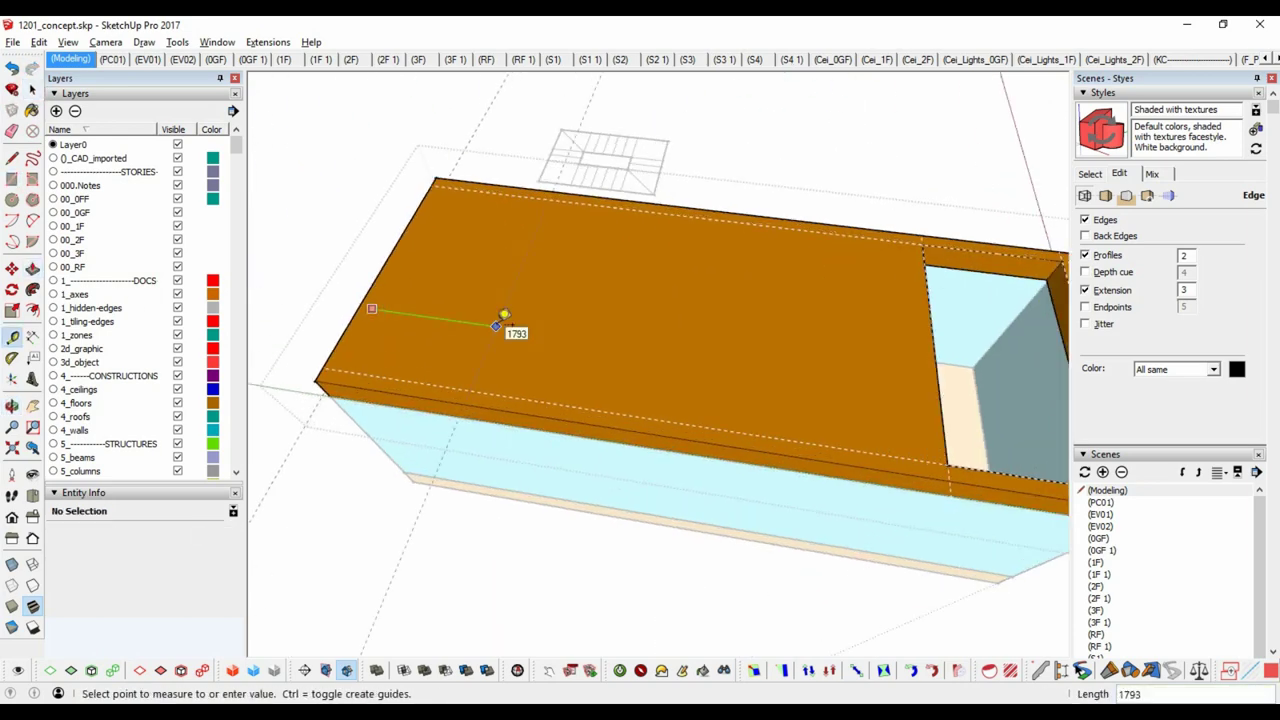
{"action": "middle_click_drag", "start_coordinate": [458, 178], "coordinate": [600, 214]}
{"action": "key", "text": "p"}
{"action": "left_click", "coordinate": [486, 271]}
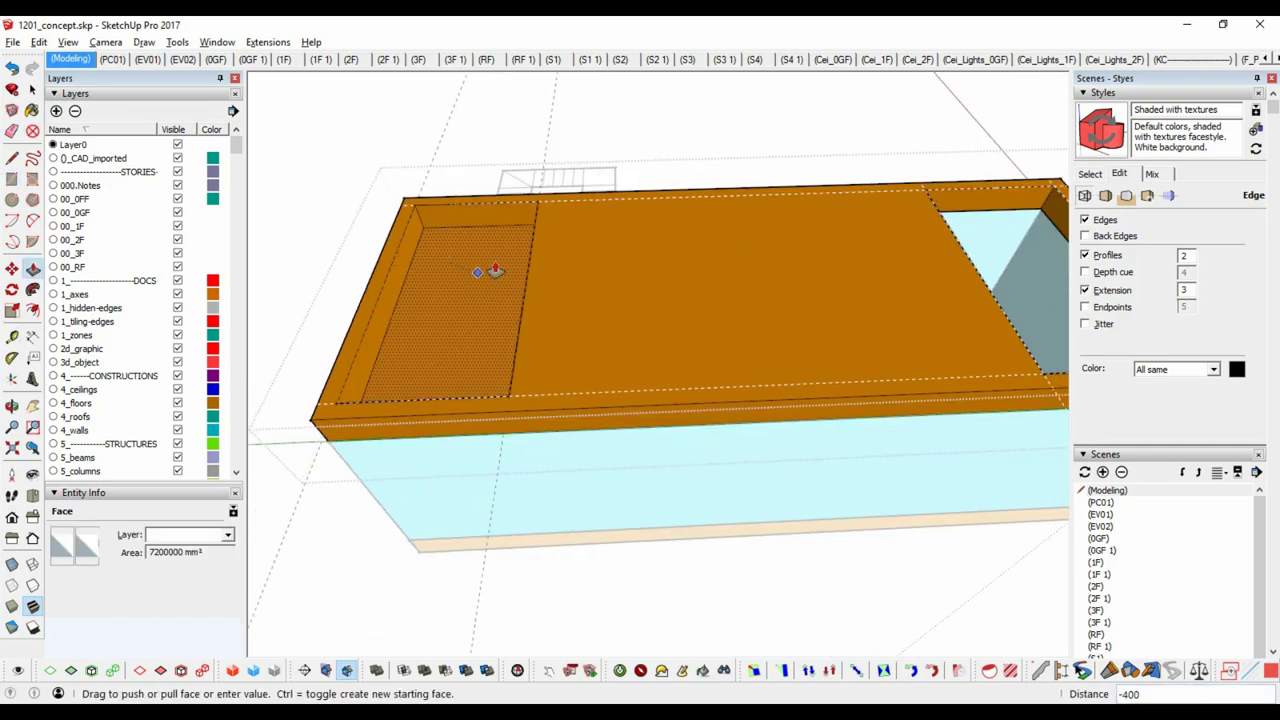
{"action": "middle_click_drag", "start_coordinate": [486, 271], "coordinate": [837, 200]}
{"action": "scroll", "coordinate": [708, 226], "scroll_direction": "up", "scroll_amount": 3}
{"action": "left_click", "coordinate": [708, 226]}
{"action": "scroll", "coordinate": [708, 226], "scroll_direction": "up", "scroll_amount": 3}
{"action": "scroll", "coordinate": [723, 251], "scroll_direction": "down", "scroll_amount": 5}
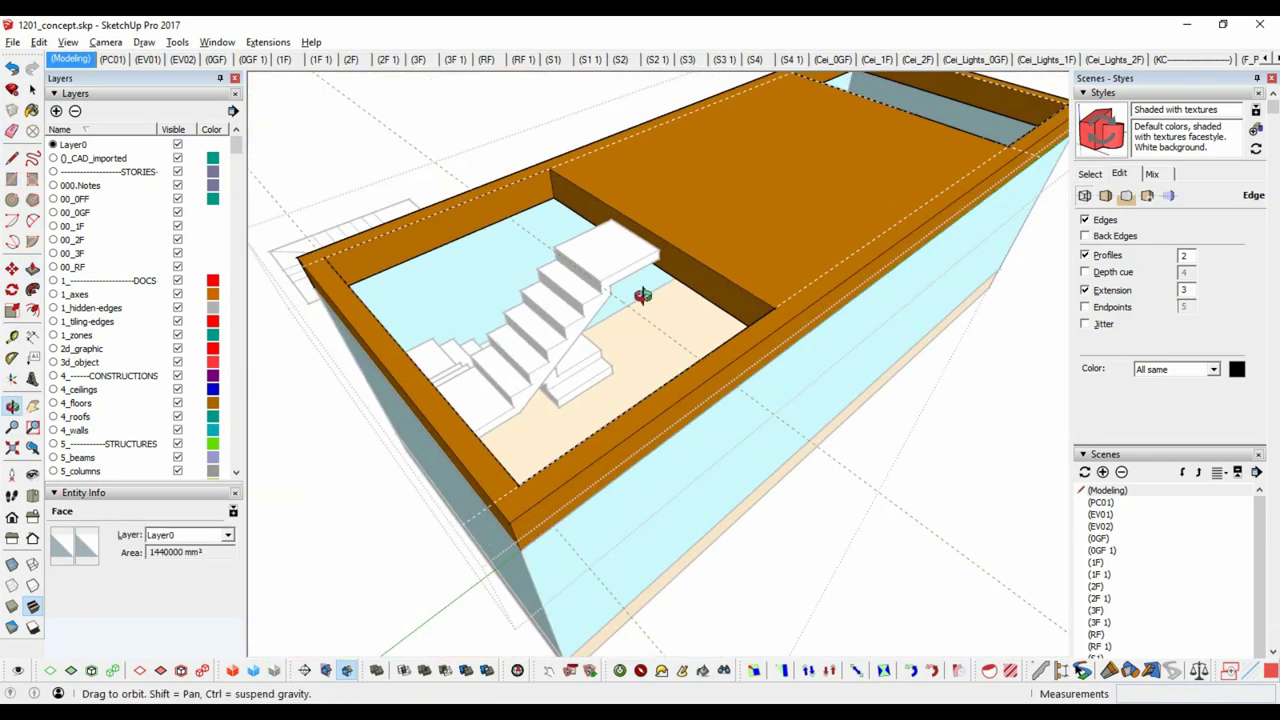
{"action": "middle_click_drag", "start_coordinate": [643, 294], "coordinate": [849, 290]}
{"action": "scroll", "coordinate": [714, 337], "scroll_direction": "down", "scroll_amount": 5}
{"action": "middle_click_drag", "start_coordinate": [714, 337], "coordinate": [545, 415]}
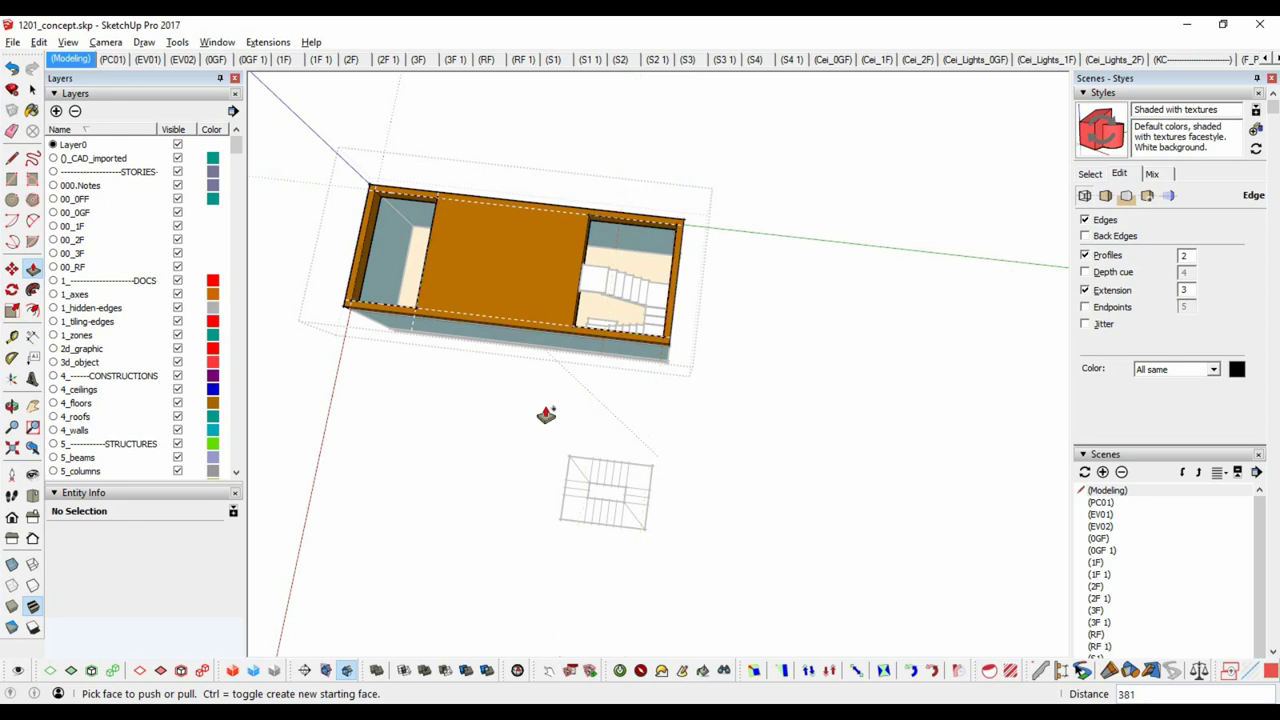
Set a guide from the cyan end wall's edge and draw a rectangle on its front face.
{"action": "mouse_move", "coordinate": [560, 330]}
{"action": "middle_mouse_down"}
{"action": "mouse_move", "coordinate": [480, 300]}
{"action": "mouse_move", "coordinate": [786, 194]}
{"action": "mouse_move", "coordinate": [662, 461]}
{"action": "mouse_move", "coordinate": [477, 294]}
{"action": "mouse_move", "coordinate": [595, 307]}
{"action": "middle_mouse_up"}
{"action": "key", "text": "t"}
{"action": "left_click", "coordinate": [631, 492]}
{"action": "type", "text": "2"}
{"action": "left_click", "coordinate": [32, 90]}
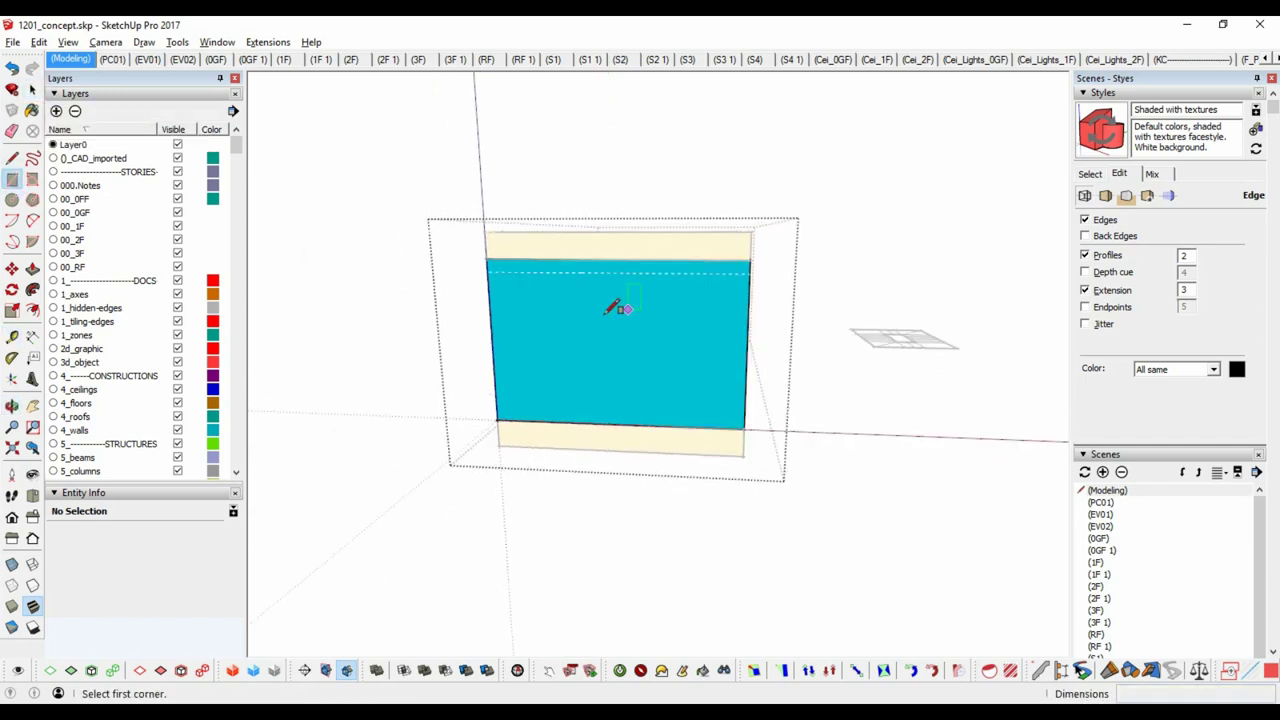
{"action": "left_click", "coordinate": [674, 424]}
Push the wall panel back 100, erase stray edges, and exit the group.
{"action": "key", "text": "p"}
{"action": "mouse_move", "coordinate": [674, 424]}
{"action": "middle_mouse_down"}
{"action": "mouse_move", "coordinate": [605, 399]}
{"action": "mouse_move", "coordinate": [691, 586]}
{"action": "middle_mouse_up"}
{"action": "scroll", "coordinate": [580, 400], "scroll_direction": "up", "scroll_amount": 3}
{"action": "left_click", "coordinate": [586, 471]}
{"action": "middle_click_drag", "start_coordinate": [903, 437], "coordinate": [693, 187]}
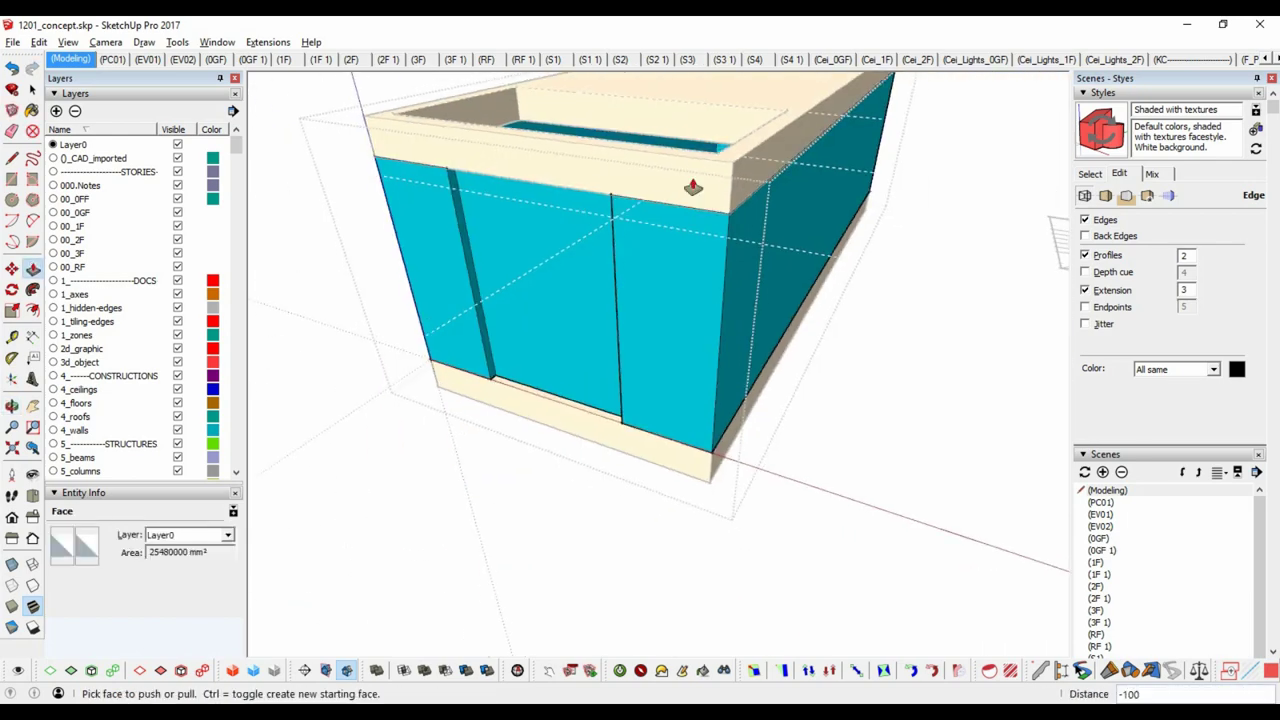
{"action": "key", "text": "e"}
{"action": "mouse_move", "coordinate": [606, 464]}
{"action": "middle_mouse_down"}
{"action": "mouse_move", "coordinate": [909, 494]}
{"action": "mouse_move", "coordinate": [800, 503]}
{"action": "middle_mouse_up"}
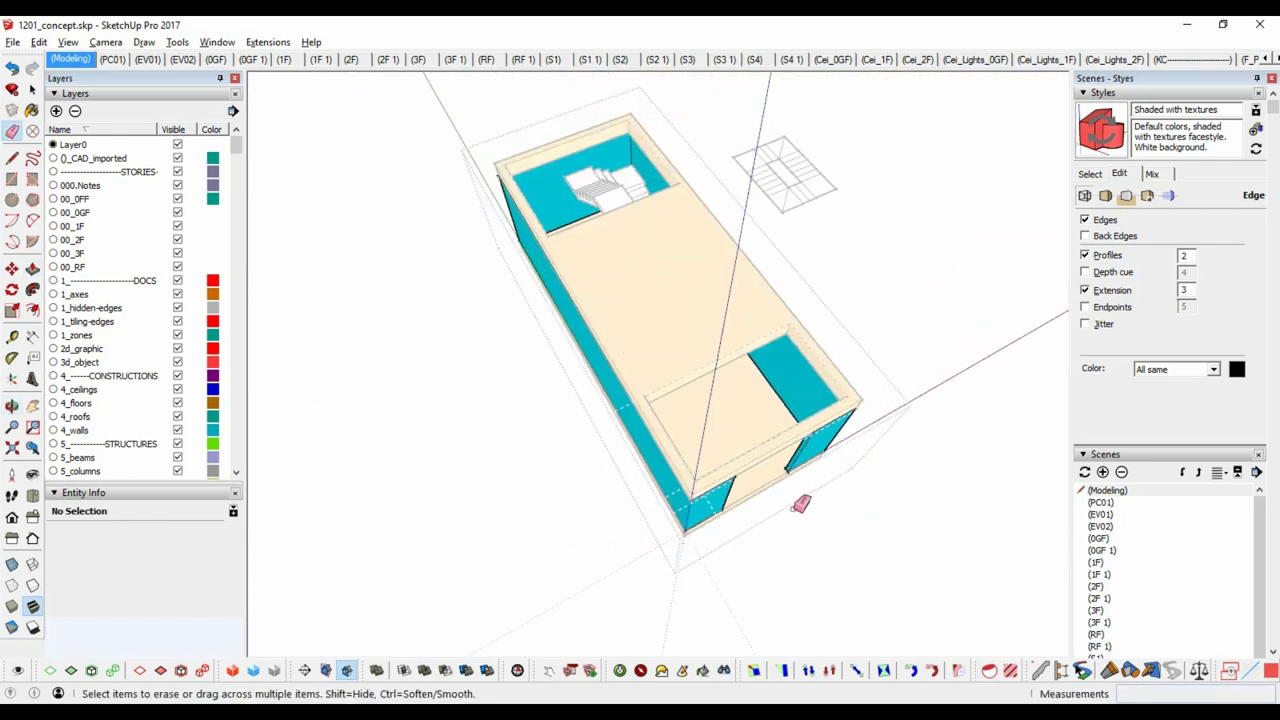
{"action": "left_click", "coordinate": [903, 447]}
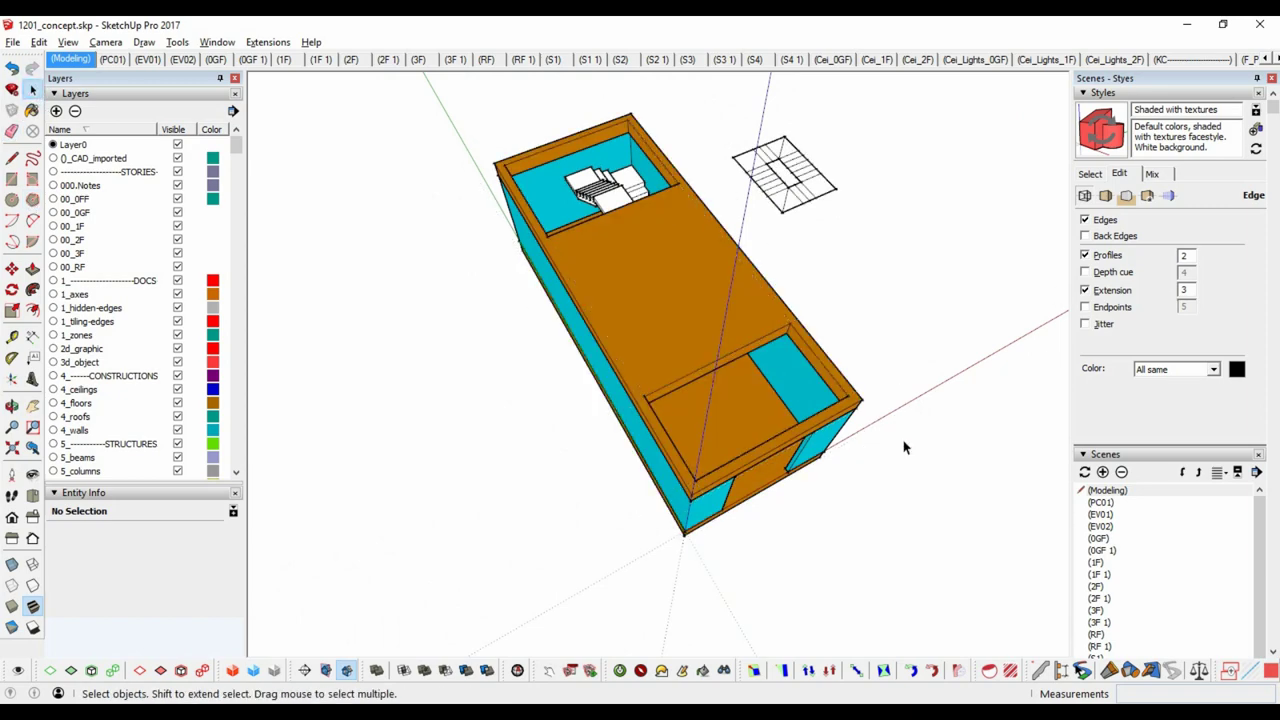
Copy the stair plan drawing and place the copy over the stair opening.
{"action": "mouse_move", "coordinate": [903, 447]}
{"action": "middle_mouse_down"}
{"action": "mouse_move", "coordinate": [733, 433]}
{"action": "mouse_move", "coordinate": [882, 364]}
{"action": "mouse_move", "coordinate": [623, 420]}
{"action": "mouse_move", "coordinate": [808, 398]}
{"action": "middle_mouse_up"}
{"action": "scroll", "coordinate": [808, 398], "scroll_direction": "up", "scroll_amount": 3}
{"action": "left_click", "coordinate": [717, 229]}
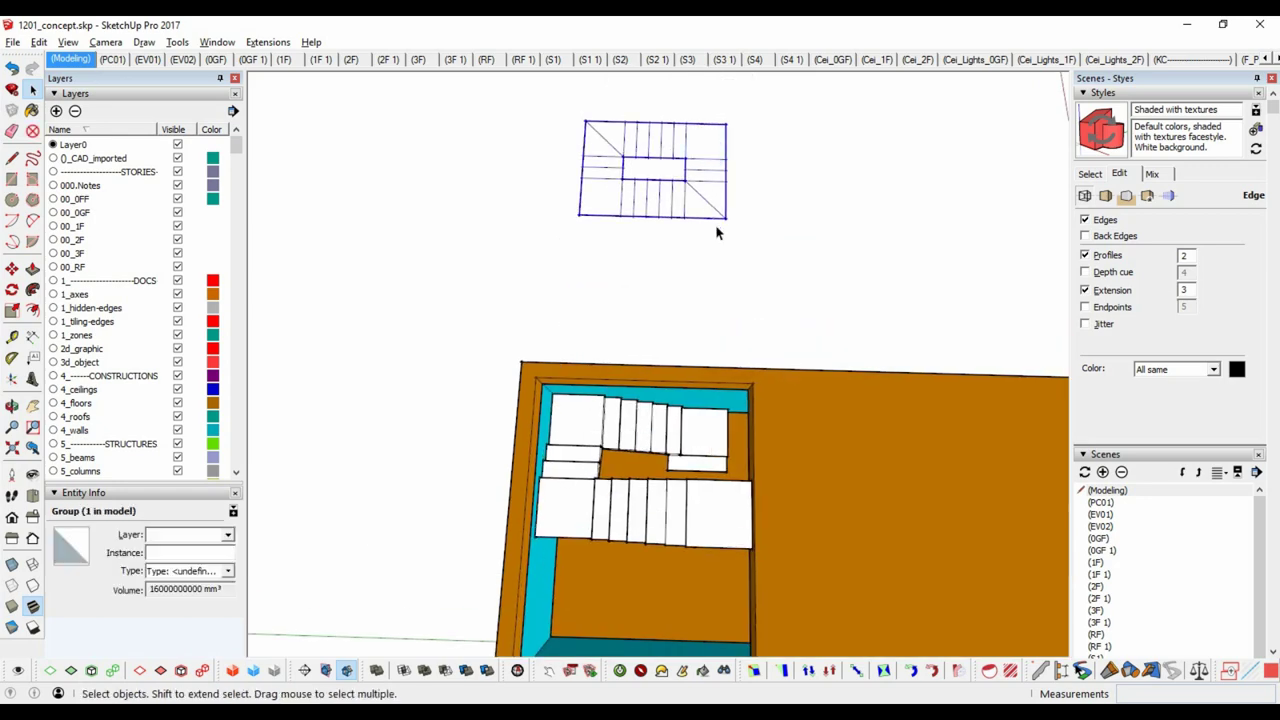
{"action": "middle_click_drag", "start_coordinate": [717, 229], "coordinate": [783, 234]}
{"action": "key", "text": "m"}
{"action": "key", "text": "ctrl"}
{"action": "left_click", "coordinate": [745, 225]}
{"action": "scroll", "coordinate": [600, 350], "scroll_direction": "up", "scroll_amount": 3}
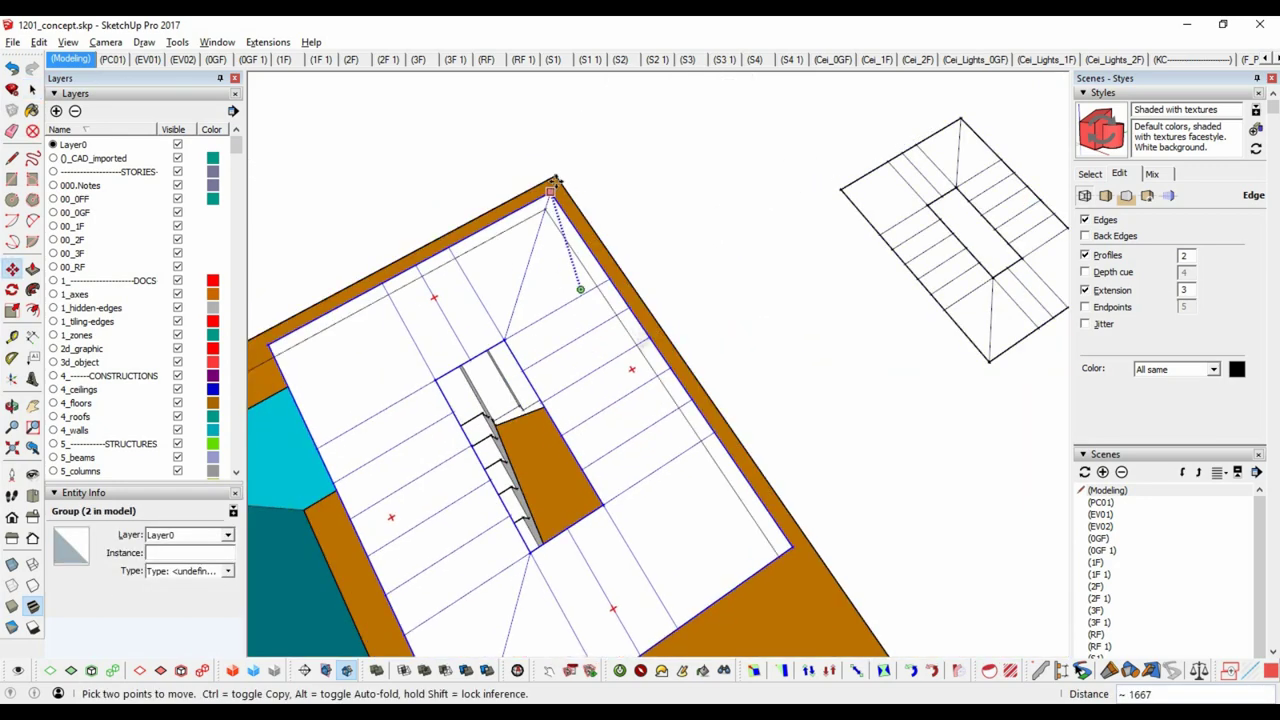
{"action": "middle_click_drag", "start_coordinate": [600, 350], "coordinate": [688, 127]}
{"action": "left_click", "coordinate": [688, 127]}
{"action": "left_click", "coordinate": [515, 308]}
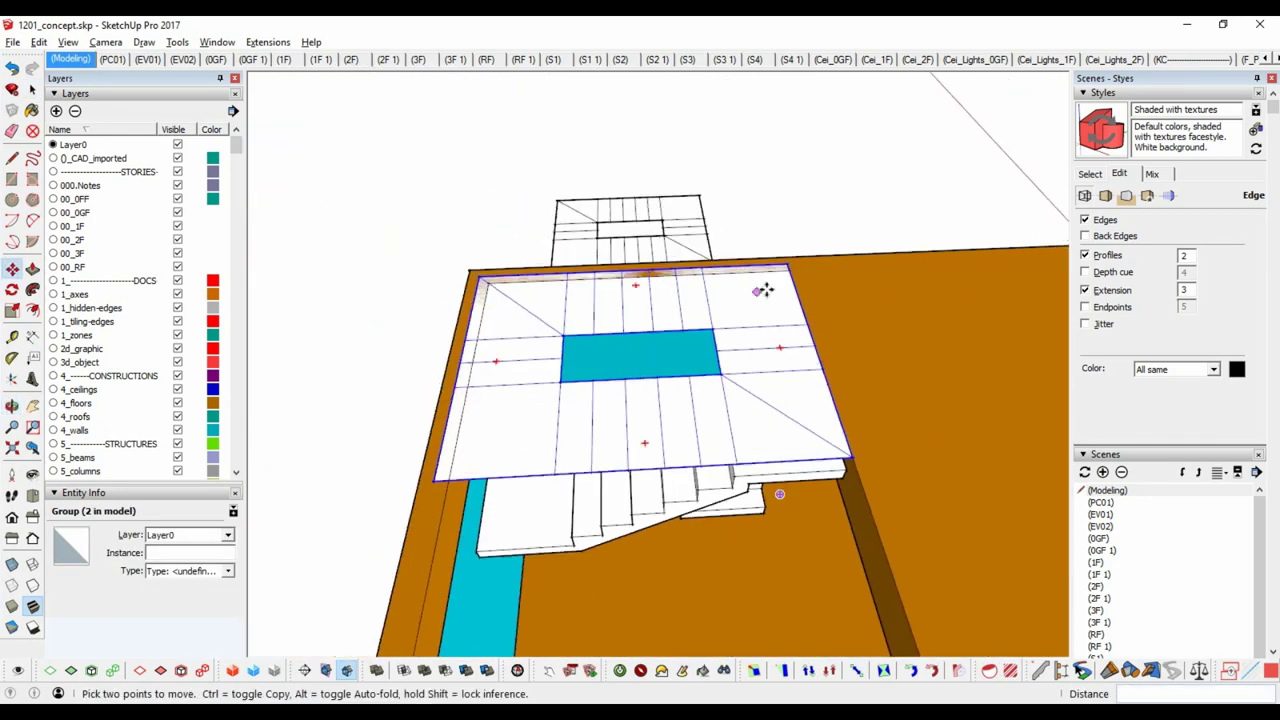
{"action": "middle_click_drag", "start_coordinate": [515, 308], "coordinate": [533, 390]}
{"action": "key", "text": "space"}
Begin extruding a face of the copied stair slab at the opening.
{"action": "key", "text": "p"}
{"action": "left_click", "coordinate": [533, 390]}
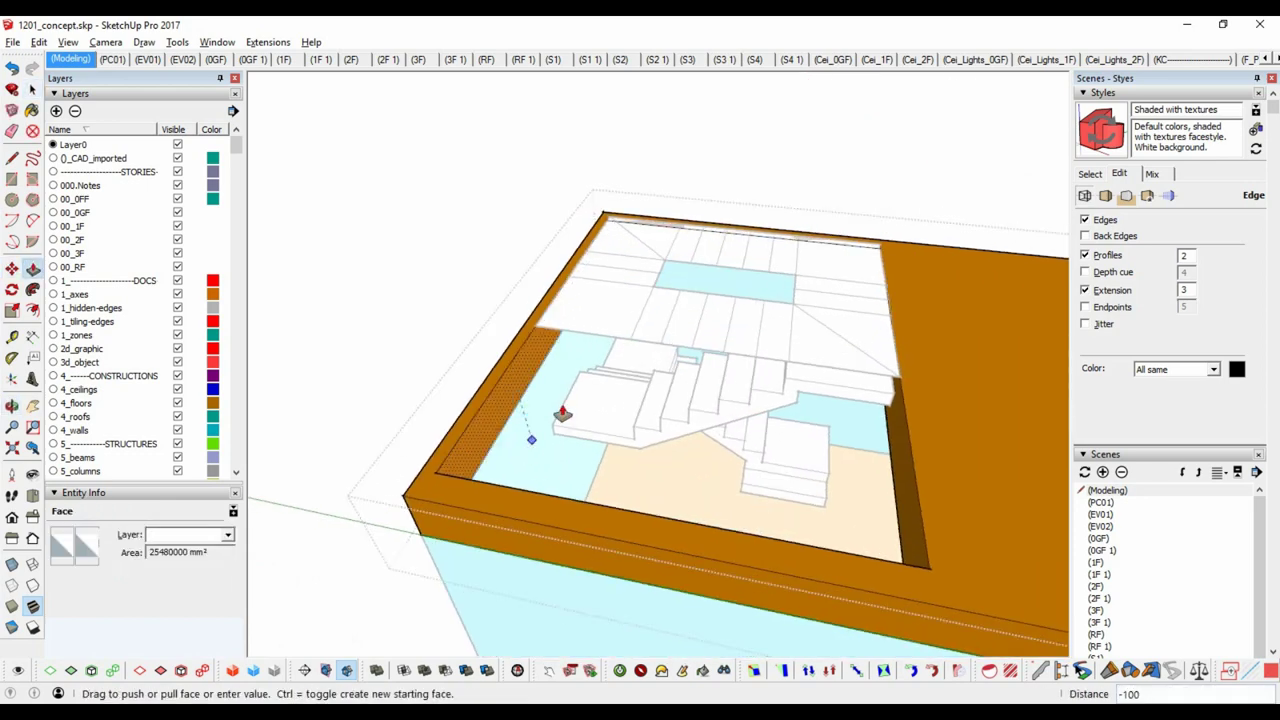
{"action": "scroll", "coordinate": [643, 237], "scroll_direction": "up", "scroll_amount": 3}
{"action": "key", "text": "space"}
{"action": "middle_click_drag", "start_coordinate": [631, 343], "coordinate": [689, 460]}
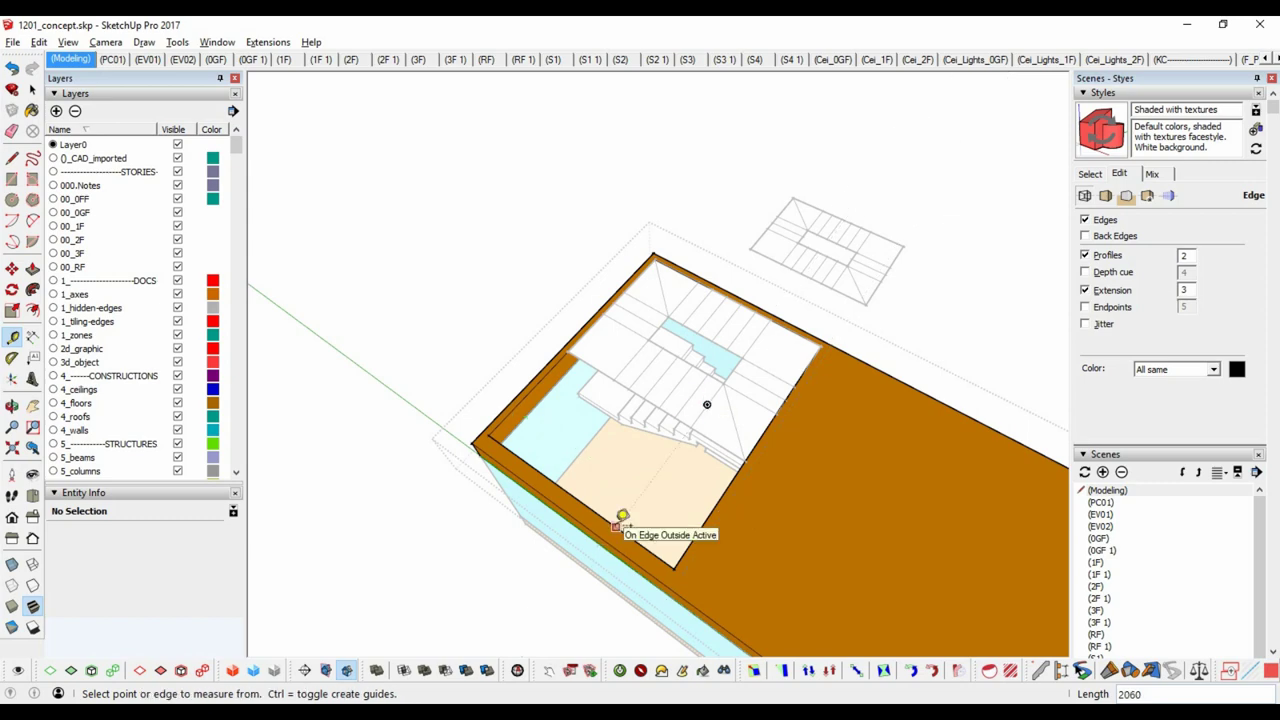
{"action": "key", "text": "space"}
{"action": "mouse_move", "coordinate": [607, 343]}
{"action": "middle_mouse_down"}
{"action": "mouse_move", "coordinate": [757, 265]}
{"action": "mouse_move", "coordinate": [566, 347]}
{"action": "mouse_move", "coordinate": [786, 296]}
{"action": "middle_mouse_up"}
Push the face beside the opening down 167 and push the block's top face down.
{"action": "left_click", "coordinate": [737, 247]}
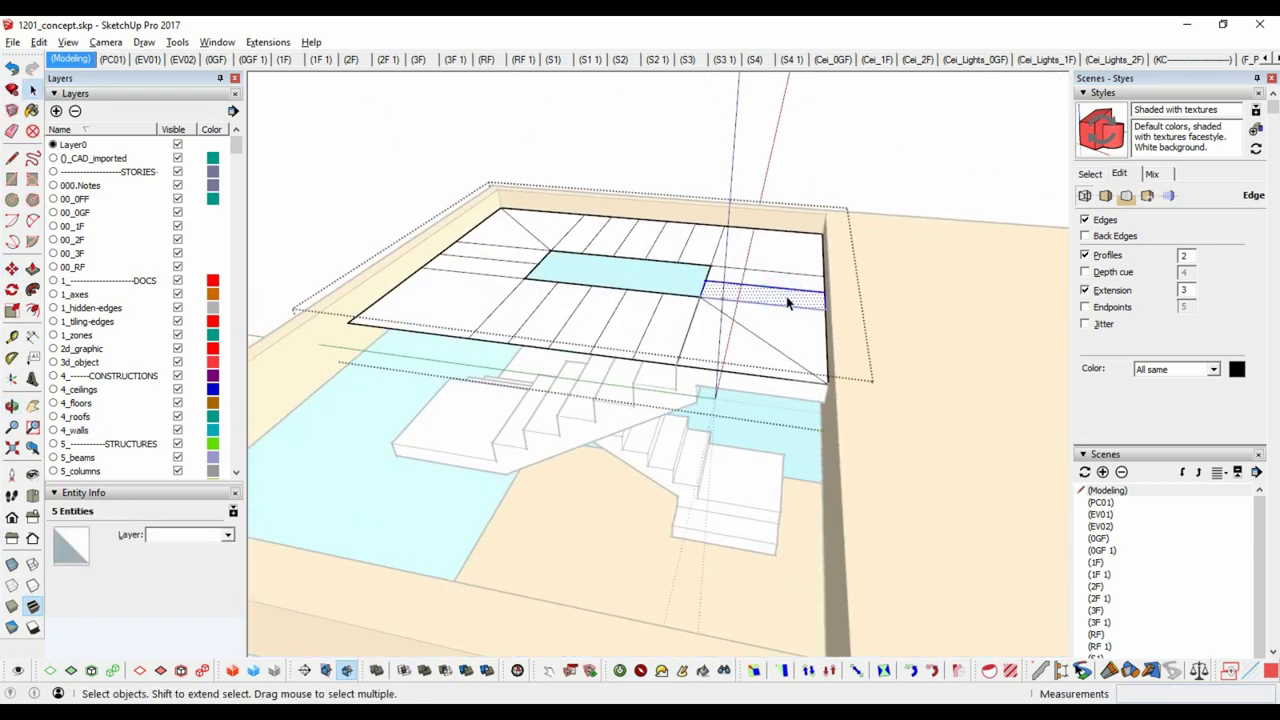
{"action": "key", "text": "p"}
{"action": "left_click_drag", "start_coordinate": [800, 285], "coordinate": [771, 264]}
{"action": "left_click", "coordinate": [707, 265]}
{"action": "mouse_move", "coordinate": [707, 265]}
{"action": "middle_mouse_down"}
{"action": "mouse_move", "coordinate": [700, 237]}
{"action": "mouse_move", "coordinate": [686, 240]}
{"action": "mouse_move", "coordinate": [743, 349]}
{"action": "mouse_move", "coordinate": [720, 366]}
{"action": "mouse_move", "coordinate": [671, 329]}
{"action": "mouse_move", "coordinate": [786, 249]}
{"action": "mouse_move", "coordinate": [686, 314]}
{"action": "mouse_move", "coordinate": [634, 298]}
{"action": "middle_mouse_up"}
{"action": "key", "text": "l"}
{"action": "key", "text": "p"}
{"action": "left_click", "coordinate": [772, 300]}
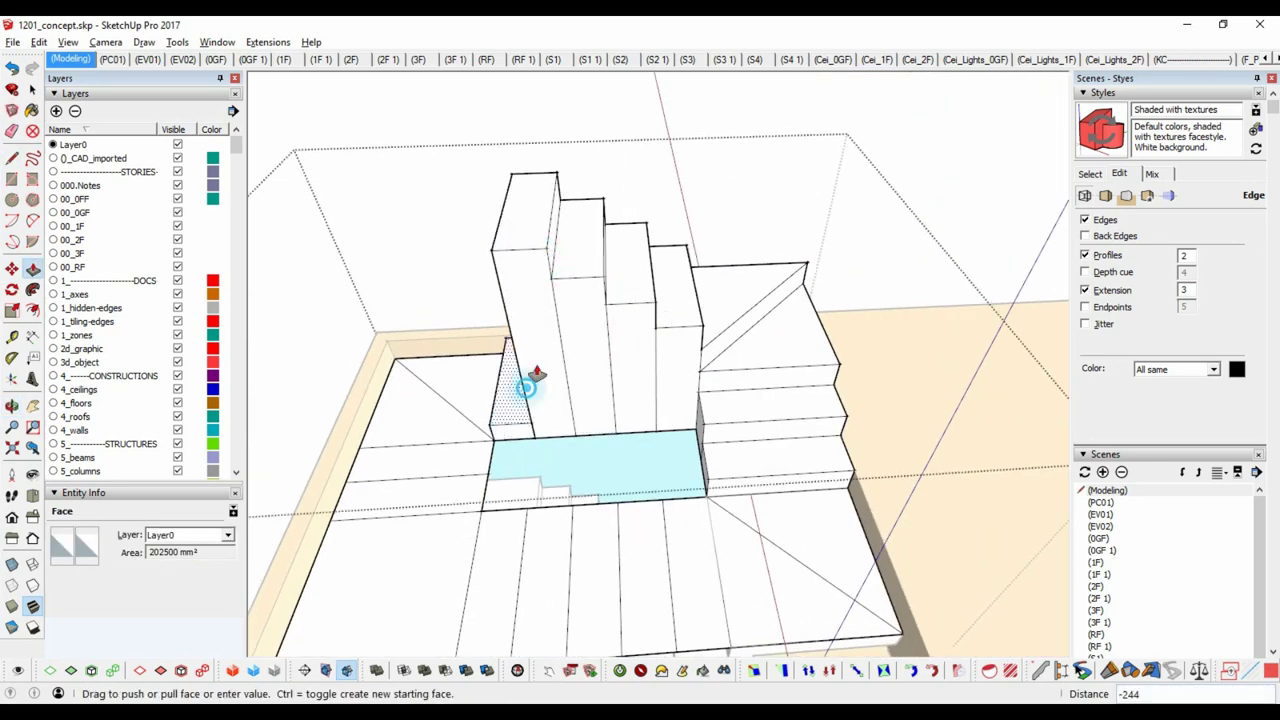
Push the first step blocks' top faces down to new, stepped heights.
{"action": "left_click", "coordinate": [469, 240]}
{"action": "left_click", "coordinate": [437, 207]}
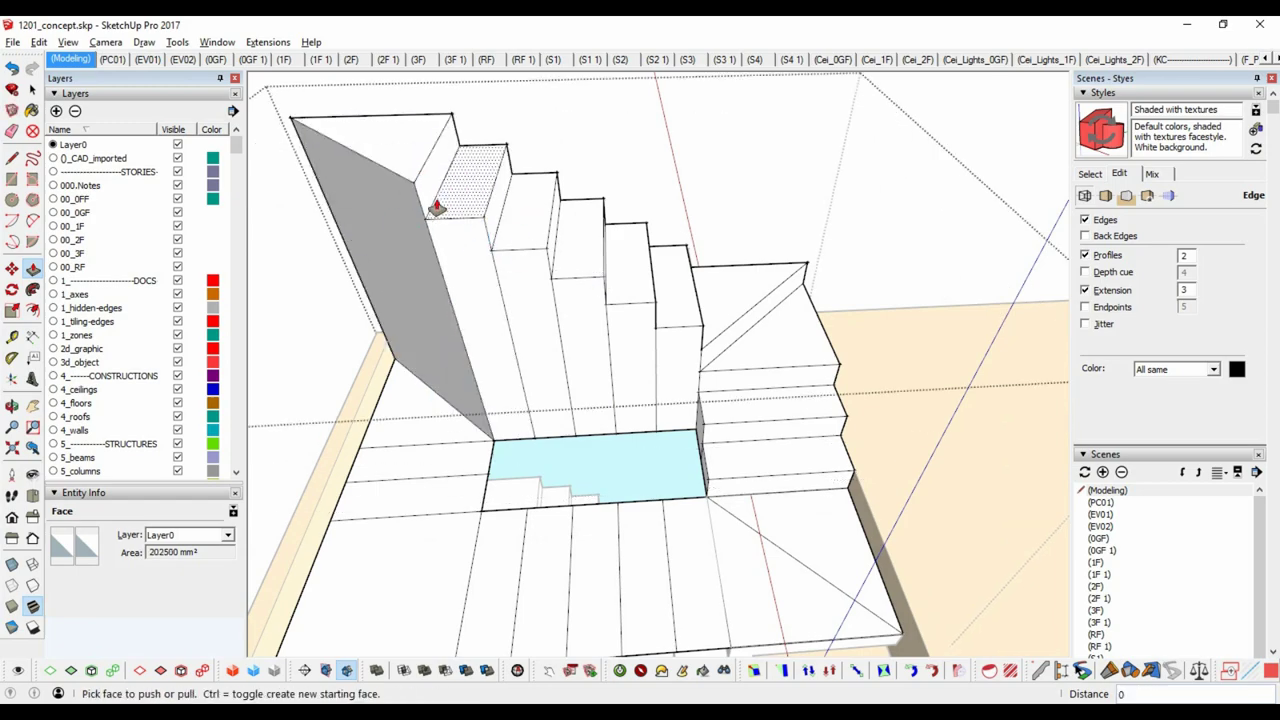
{"action": "mouse_move", "coordinate": [437, 207]}
{"action": "middle_mouse_down"}
{"action": "mouse_move", "coordinate": [466, 366]}
{"action": "mouse_move", "coordinate": [574, 411]}
{"action": "mouse_move", "coordinate": [697, 294]}
{"action": "mouse_move", "coordinate": [777, 363]}
{"action": "mouse_move", "coordinate": [762, 314]}
{"action": "middle_mouse_up"}
{"action": "left_click", "coordinate": [762, 314]}
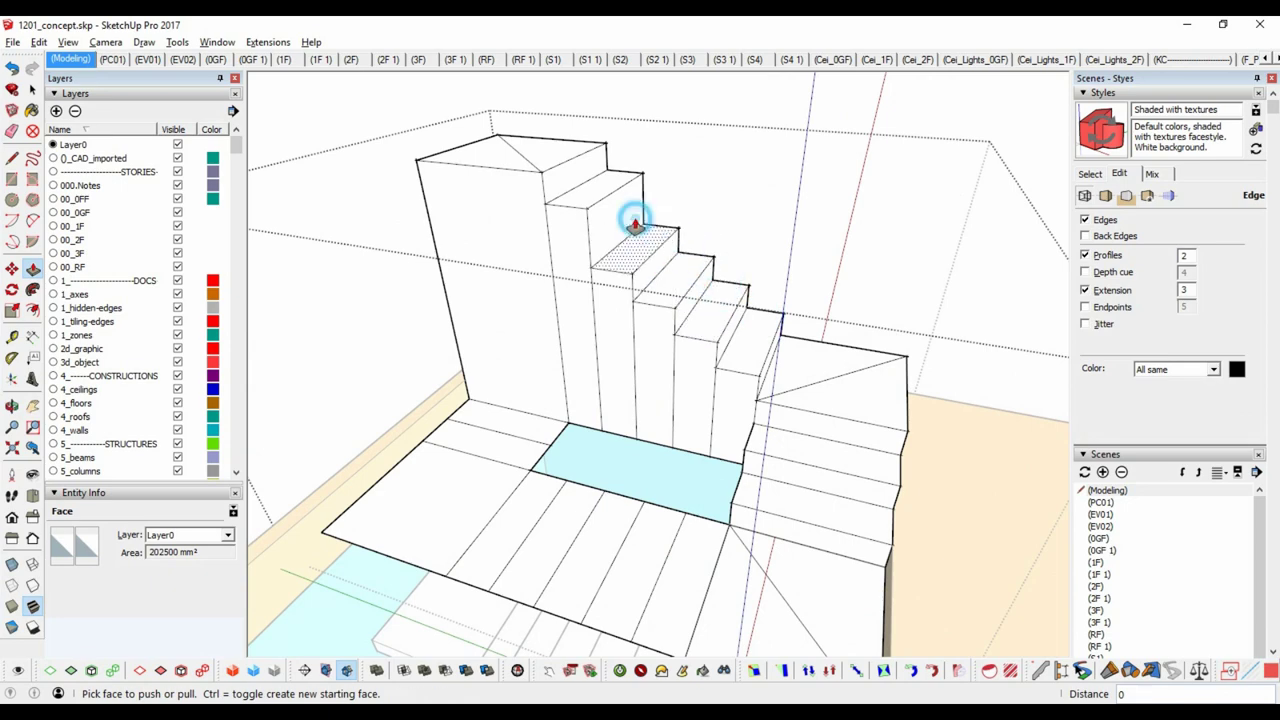
{"action": "mouse_move", "coordinate": [635, 222]}
{"action": "middle_mouse_down"}
{"action": "mouse_move", "coordinate": [557, 357]}
{"action": "mouse_move", "coordinate": [534, 191]}
{"action": "mouse_move", "coordinate": [566, 270]}
{"action": "middle_mouse_up"}
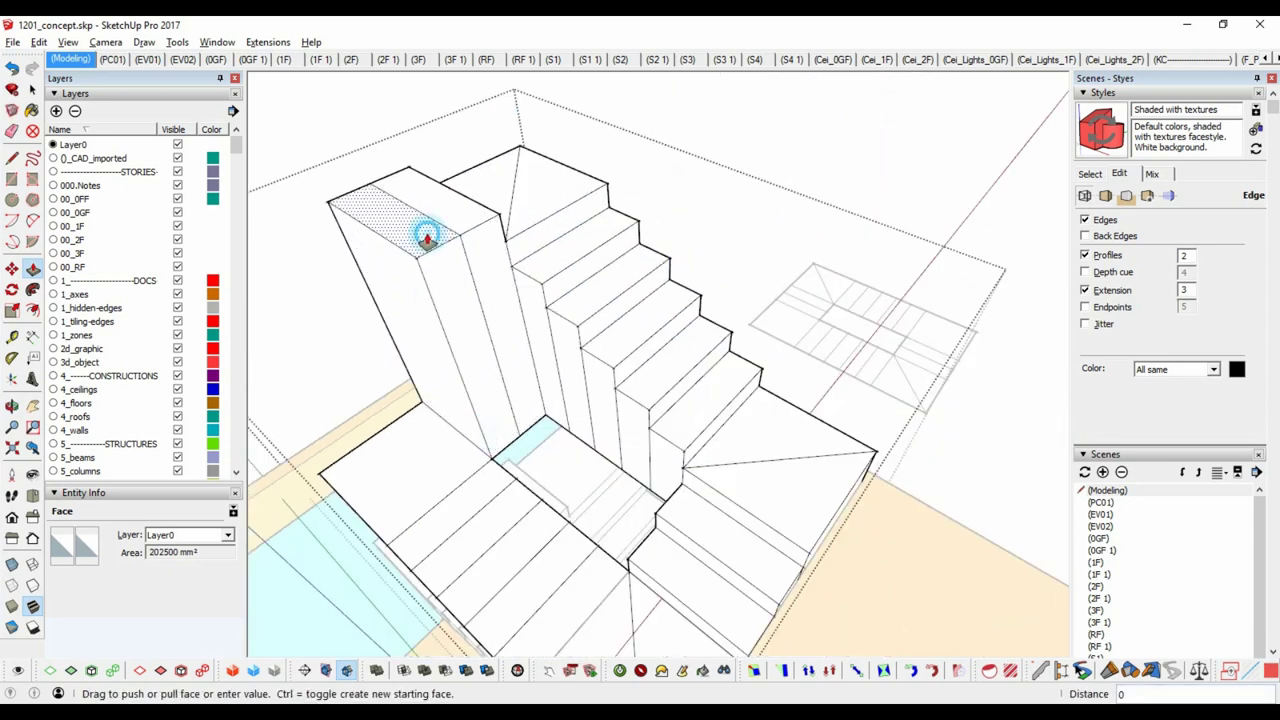
{"action": "left_click", "coordinate": [337, 243]}
Repeat the same push distance on the remaining block tops to complete the stepped flight.
{"action": "mouse_move", "coordinate": [508, 334]}
{"action": "middle_mouse_down"}
{"action": "mouse_move", "coordinate": [560, 449]}
{"action": "mouse_move", "coordinate": [577, 453]}
{"action": "middle_mouse_up"}
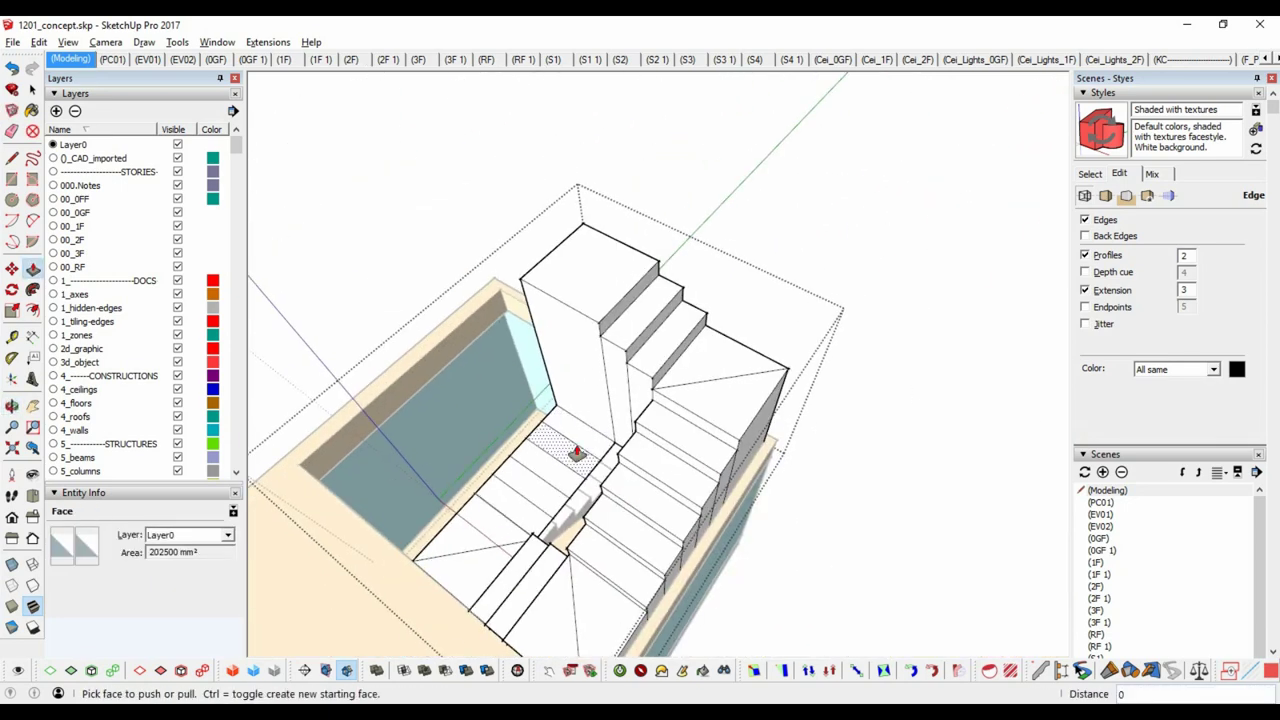
{"action": "double_click", "coordinate": [556, 324]}
{"action": "middle_click_drag", "start_coordinate": [529, 329], "coordinate": [578, 500]}
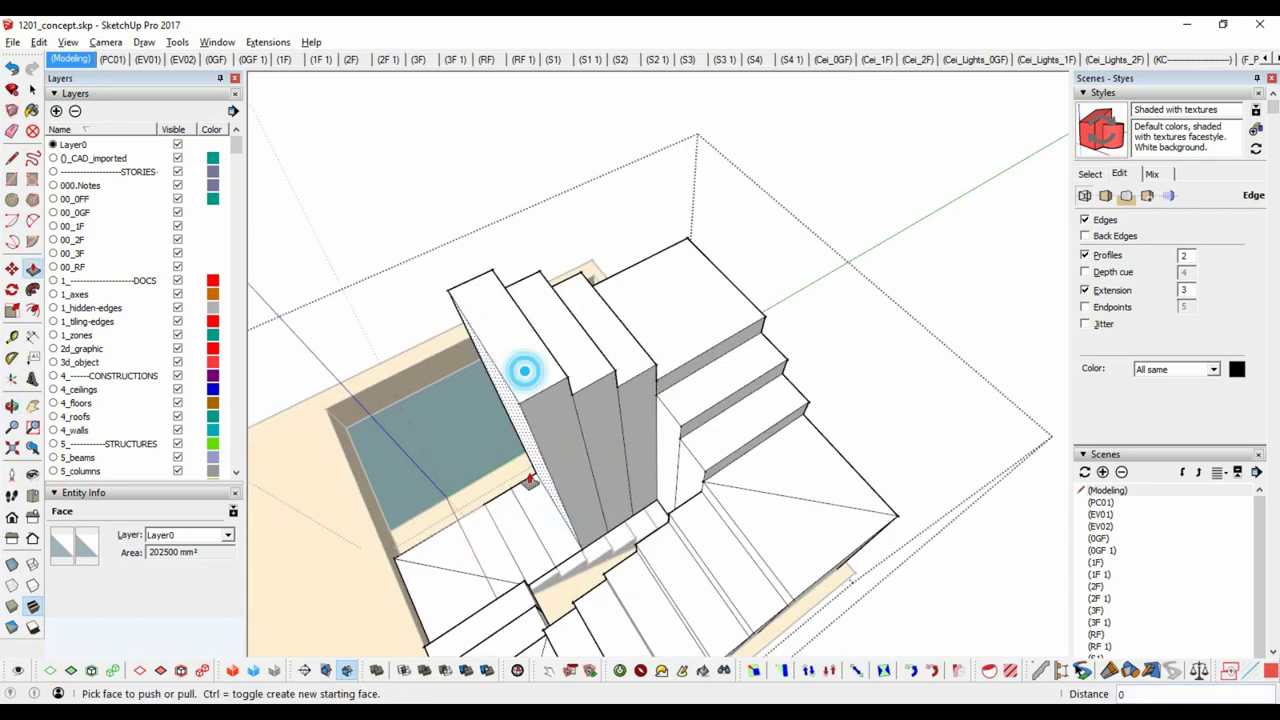
{"action": "left_click", "coordinate": [524, 371]}
{"action": "mouse_move", "coordinate": [408, 400]}
{"action": "middle_mouse_down"}
{"action": "mouse_move", "coordinate": [443, 234]}
{"action": "mouse_move", "coordinate": [555, 234]}
{"action": "middle_mouse_up"}
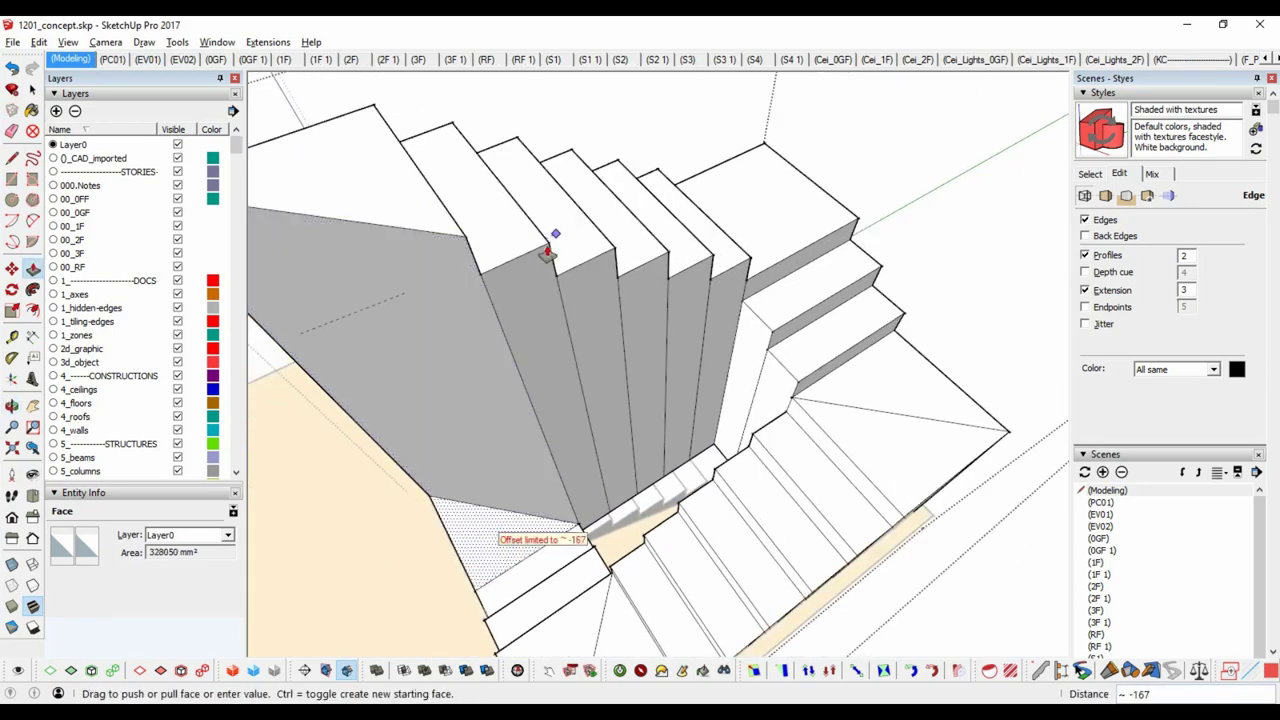
{"action": "left_click", "coordinate": [548, 253]}
{"action": "key", "text": "e"}
{"action": "mouse_move", "coordinate": [443, 251]}
{"action": "middle_mouse_down"}
{"action": "mouse_move", "coordinate": [526, 100]}
{"action": "mouse_move", "coordinate": [686, 466]}
{"action": "mouse_move", "coordinate": [553, 320]}
{"action": "mouse_move", "coordinate": [775, 246]}
{"action": "mouse_move", "coordinate": [429, 340]}
{"action": "mouse_move", "coordinate": [817, 209]}
{"action": "mouse_move", "coordinate": [689, 397]}
{"action": "mouse_move", "coordinate": [689, 297]}
{"action": "mouse_move", "coordinate": [394, 314]}
{"action": "mouse_move", "coordinate": [650, 373]}
{"action": "mouse_move", "coordinate": [774, 363]}
{"action": "mouse_move", "coordinate": [936, 388]}
{"action": "middle_mouse_up"}
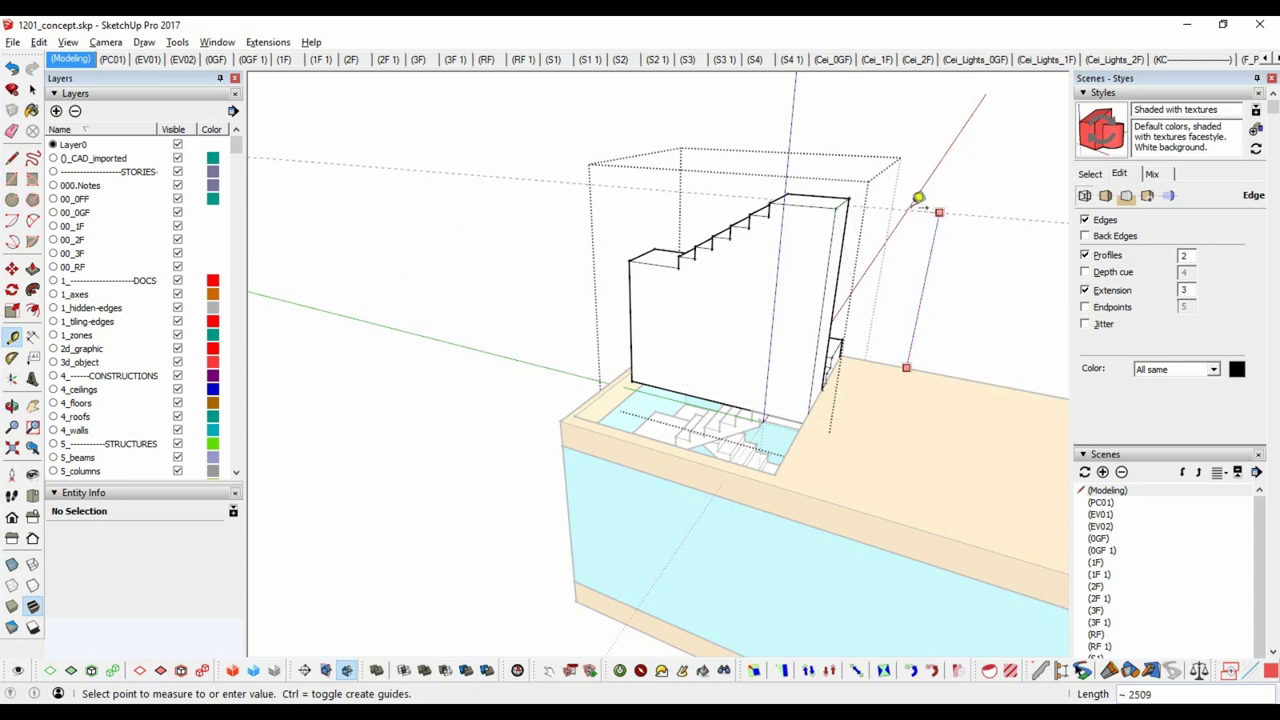
Push/Pull the stair flight's underside face to begin a sloped soffit.
{"action": "key", "text": "space"}
{"action": "mouse_move", "coordinate": [809, 283]}
{"action": "middle_mouse_down"}
{"action": "mouse_move", "coordinate": [581, 370]}
{"action": "mouse_move", "coordinate": [586, 437]}
{"action": "middle_mouse_up"}
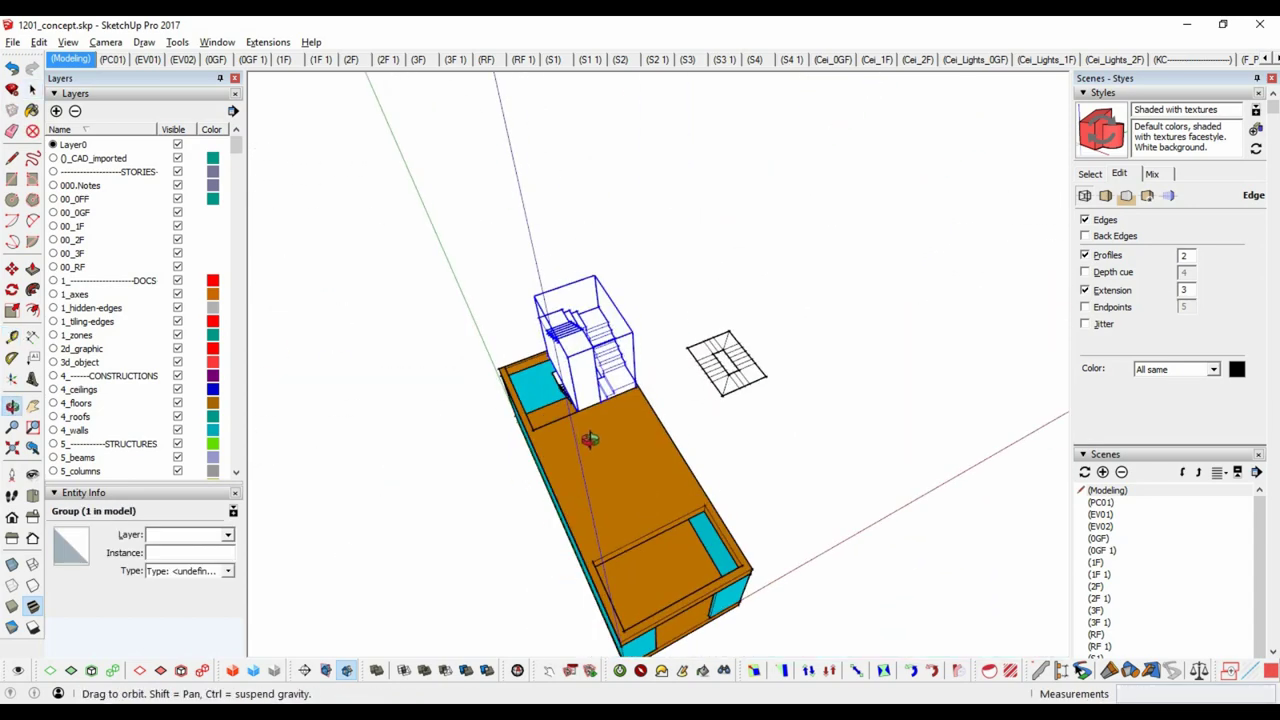
{"action": "scroll", "coordinate": [700, 400], "scroll_direction": "up", "scroll_amount": 5}
{"action": "key", "text": "m"}
{"action": "left_click", "coordinate": [758, 500]}
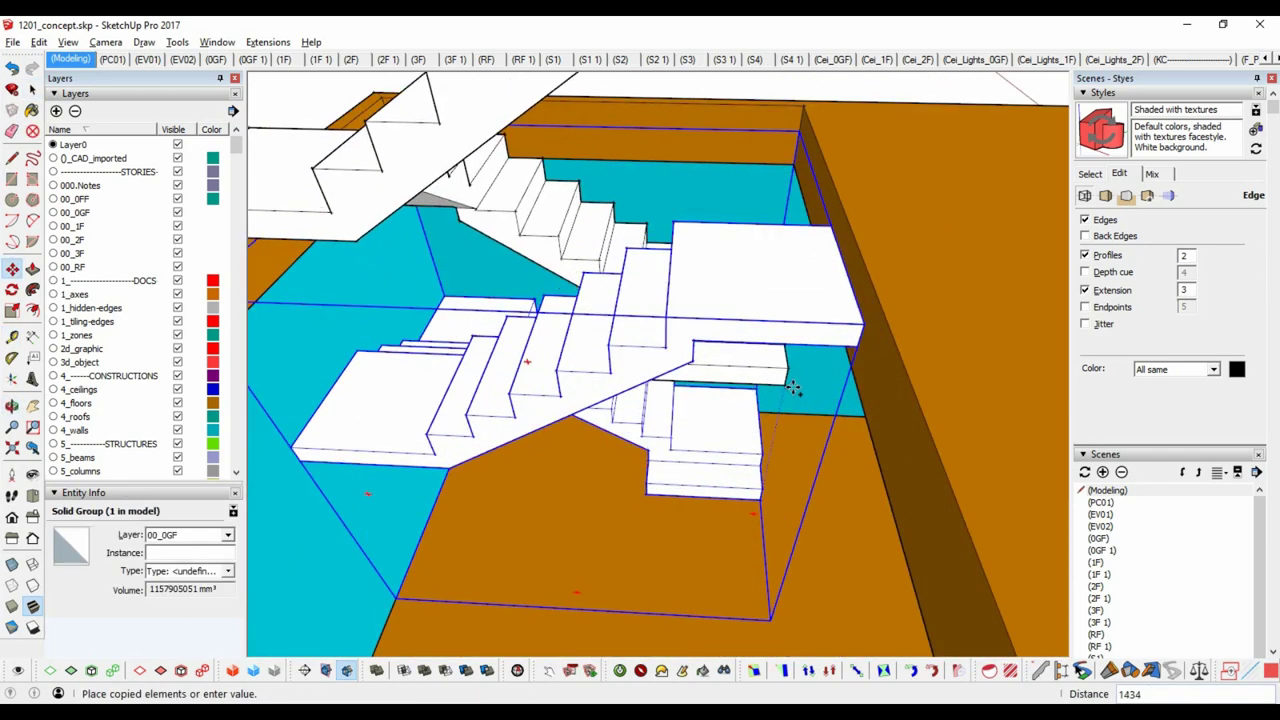
{"action": "mouse_move", "coordinate": [794, 389]}
{"action": "middle_mouse_down"}
{"action": "mouse_move", "coordinate": [843, 243]}
{"action": "mouse_move", "coordinate": [697, 397]}
{"action": "middle_mouse_up"}
{"action": "key", "text": "p"}
{"action": "left_click", "coordinate": [537, 349]}
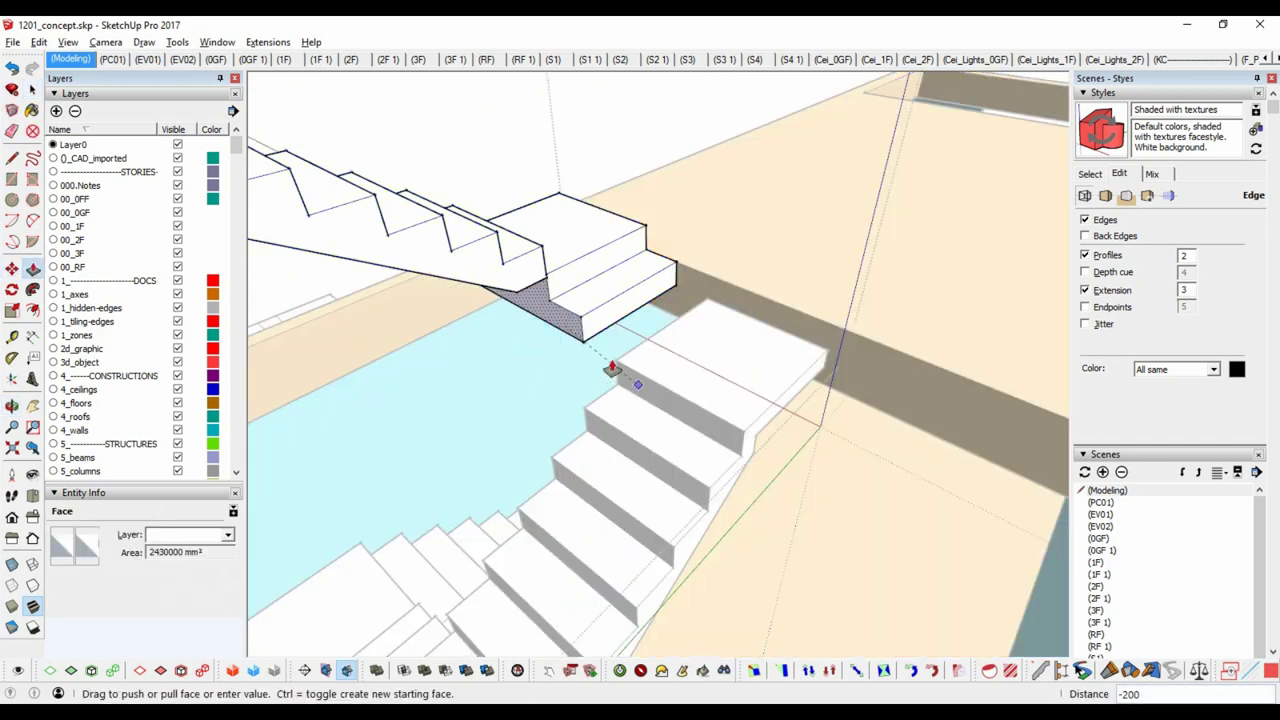
{"action": "left_click", "coordinate": [517, 266]}
{"action": "scroll", "coordinate": [500, 280], "scroll_direction": "up", "scroll_amount": 3}
{"action": "scroll", "coordinate": [563, 289], "scroll_direction": "up", "scroll_amount": 2}
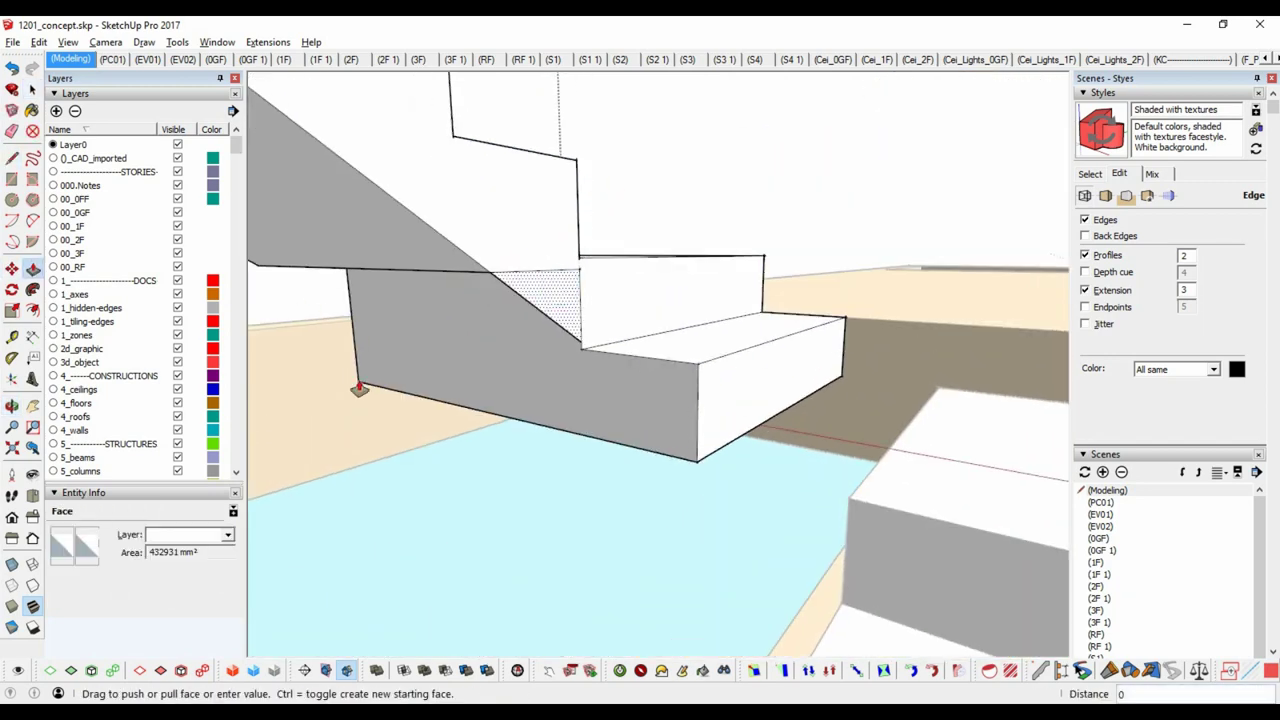
{"action": "mouse_move", "coordinate": [357, 389]}
{"action": "middle_mouse_down"}
{"action": "mouse_move", "coordinate": [557, 343]}
{"action": "mouse_move", "coordinate": [657, 360]}
{"action": "mouse_move", "coordinate": [745, 271]}
{"action": "mouse_move", "coordinate": [766, 366]}
{"action": "middle_mouse_up"}
Thicken the landing by pushing its face 250.
{"action": "triple_click", "coordinate": [820, 343]}
{"action": "key", "text": "m"}
{"action": "mouse_move", "coordinate": [806, 319]}
{"action": "middle_mouse_down"}
{"action": "mouse_move", "coordinate": [737, 291]}
{"action": "mouse_move", "coordinate": [886, 349]}
{"action": "mouse_move", "coordinate": [814, 329]}
{"action": "mouse_move", "coordinate": [893, 394]}
{"action": "mouse_move", "coordinate": [940, 229]}
{"action": "mouse_move", "coordinate": [877, 314]}
{"action": "mouse_move", "coordinate": [851, 421]}
{"action": "mouse_move", "coordinate": [917, 343]}
{"action": "mouse_move", "coordinate": [700, 434]}
{"action": "mouse_move", "coordinate": [703, 479]}
{"action": "mouse_move", "coordinate": [743, 443]}
{"action": "mouse_move", "coordinate": [838, 494]}
{"action": "middle_mouse_up"}
{"action": "type", "text": "p250"}
{"action": "key", "text": "Return"}
Place Tape Measure guides from the block's right edge and the stair corner.
{"action": "key", "text": "t"}
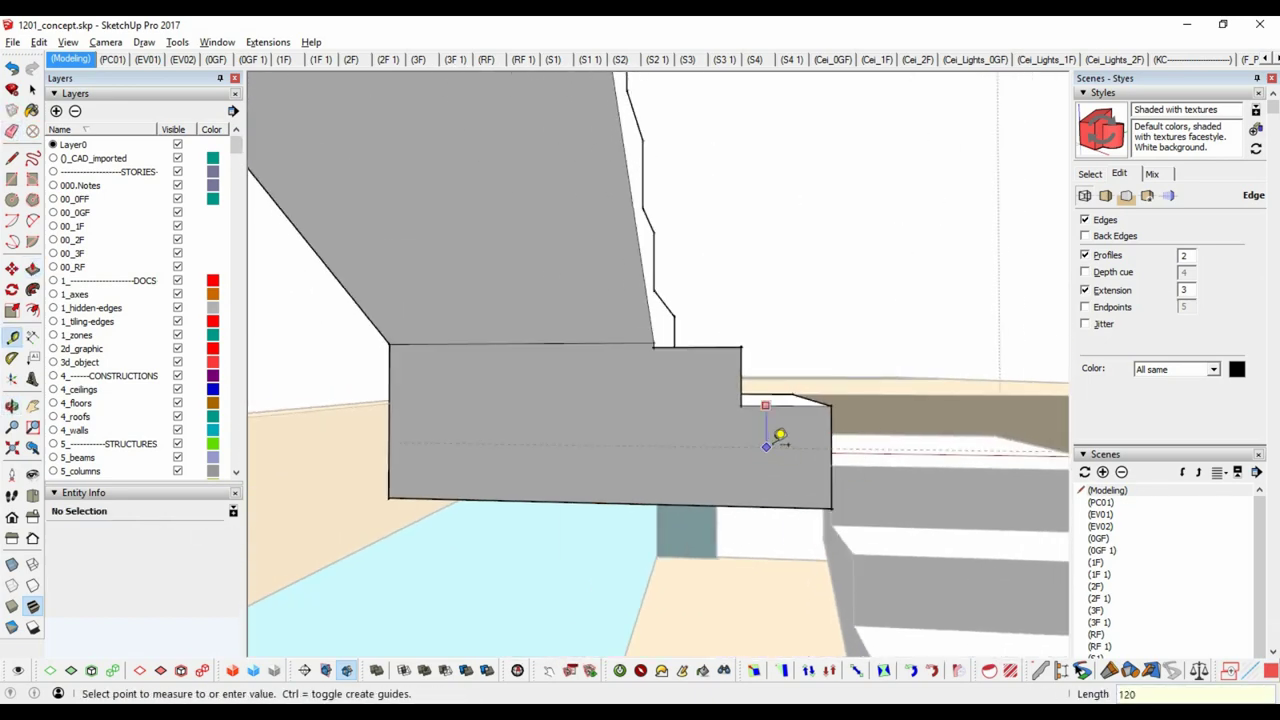
{"action": "left_click", "coordinate": [825, 425]}
{"action": "mouse_move", "coordinate": [825, 425]}
{"action": "middle_mouse_down"}
{"action": "mouse_move", "coordinate": [565, 393]}
{"action": "mouse_move", "coordinate": [583, 423]}
{"action": "middle_mouse_up"}
{"action": "scroll", "coordinate": [580, 343], "scroll_direction": "up", "scroll_amount": 5}
{"action": "left_click", "coordinate": [532, 327]}
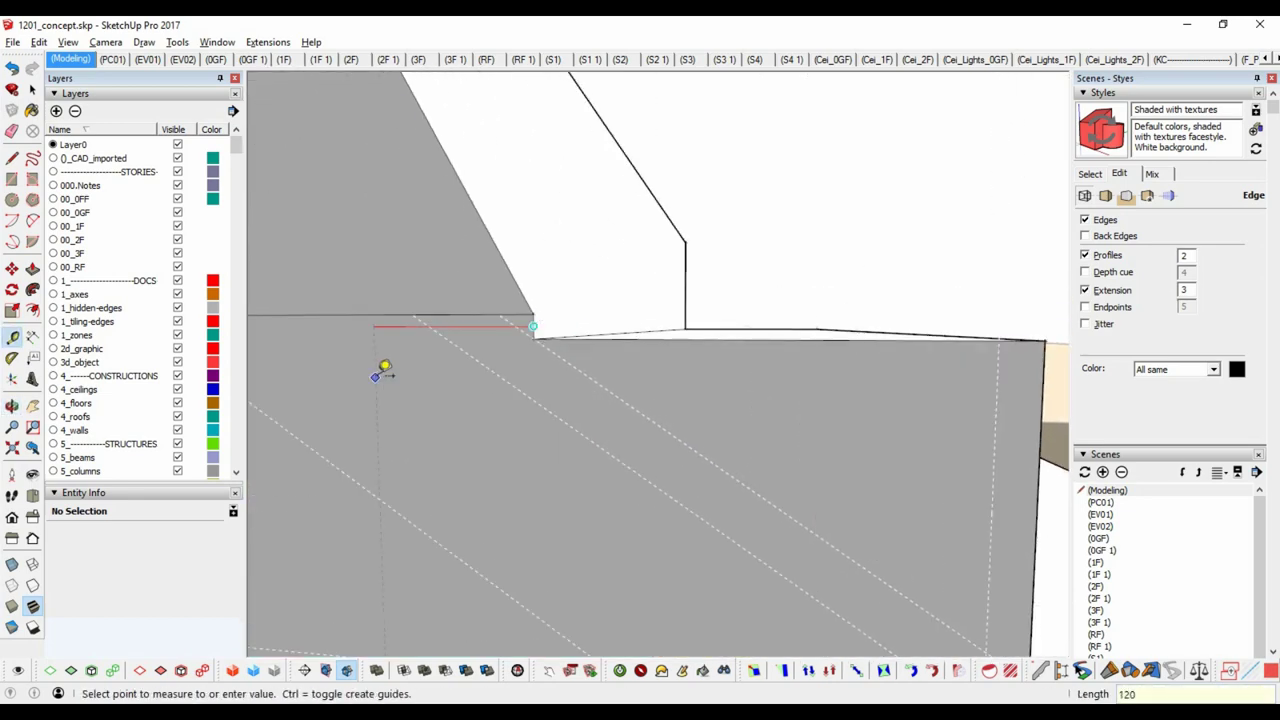
Draw a diagonal line on the block's side face outlining the underside, and erase leftover edges.
{"action": "key", "text": "l"}
{"action": "scroll", "coordinate": [500, 314], "scroll_direction": "down", "scroll_amount": 3}
{"action": "middle_click_drag", "start_coordinate": [500, 314], "coordinate": [700, 466]}
{"action": "scroll", "coordinate": [650, 428], "scroll_direction": "up", "scroll_amount": 3}
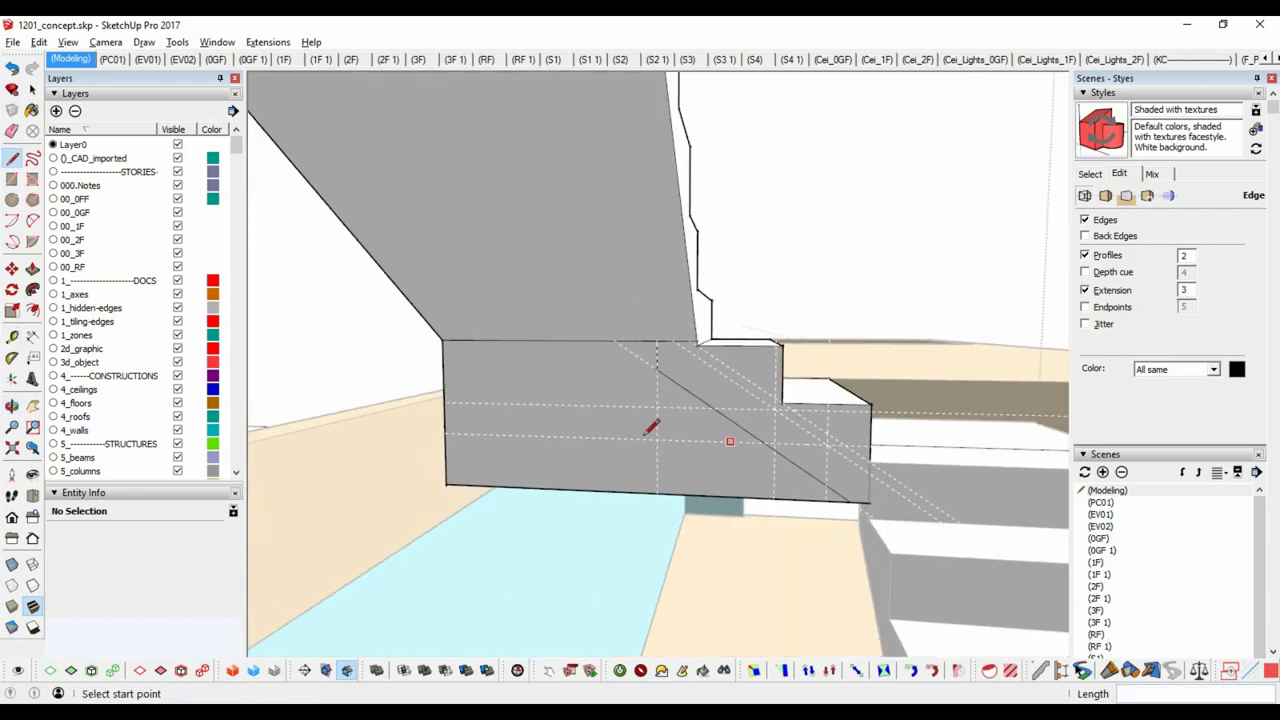
{"action": "scroll", "coordinate": [650, 427], "scroll_direction": "down", "scroll_amount": 3}
{"action": "key", "text": "p"}
{"action": "left_click", "coordinate": [658, 431]}
{"action": "scroll", "coordinate": [689, 443], "scroll_direction": "up", "scroll_amount": 3}
{"action": "key", "text": "e"}
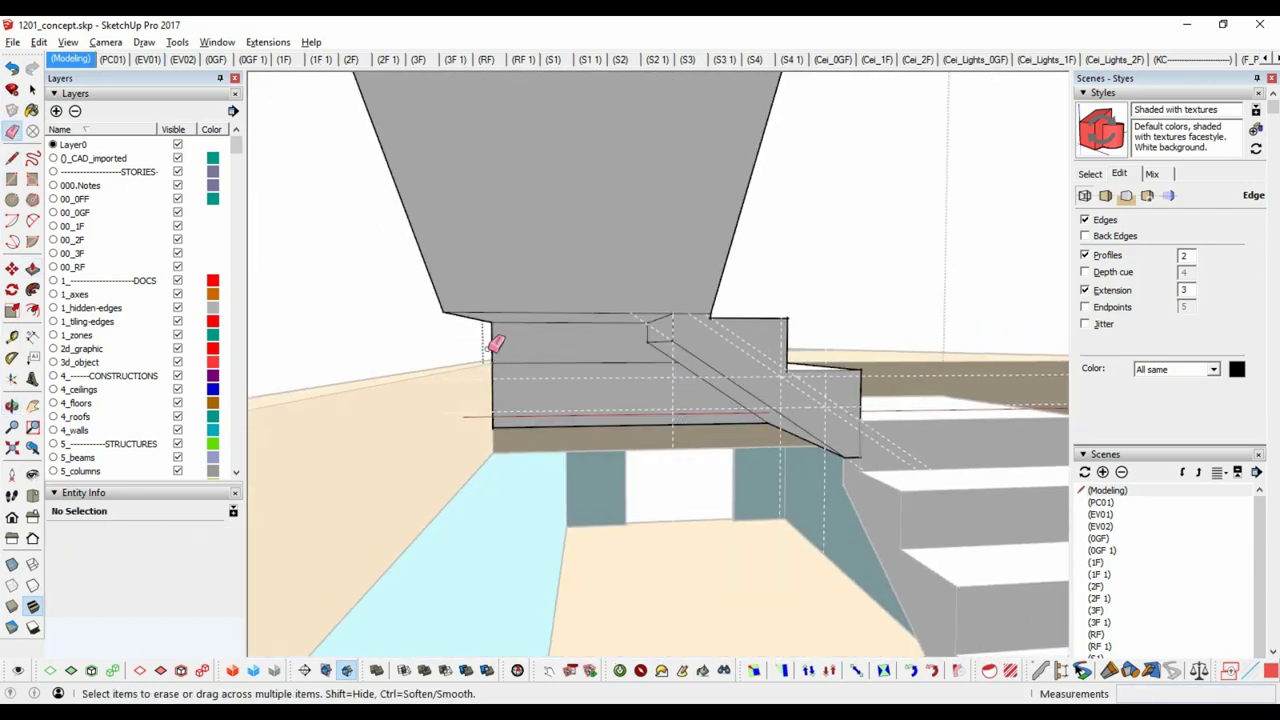
{"action": "mouse_move", "coordinate": [493, 343]}
{"action": "middle_mouse_down"}
{"action": "mouse_move", "coordinate": [523, 374]}
{"action": "mouse_move", "coordinate": [380, 486]}
{"action": "mouse_move", "coordinate": [837, 334]}
{"action": "middle_mouse_up"}
Select the stair solid group and measure a step height.
{"action": "scroll", "coordinate": [706, 387], "scroll_direction": "down", "scroll_amount": 3}
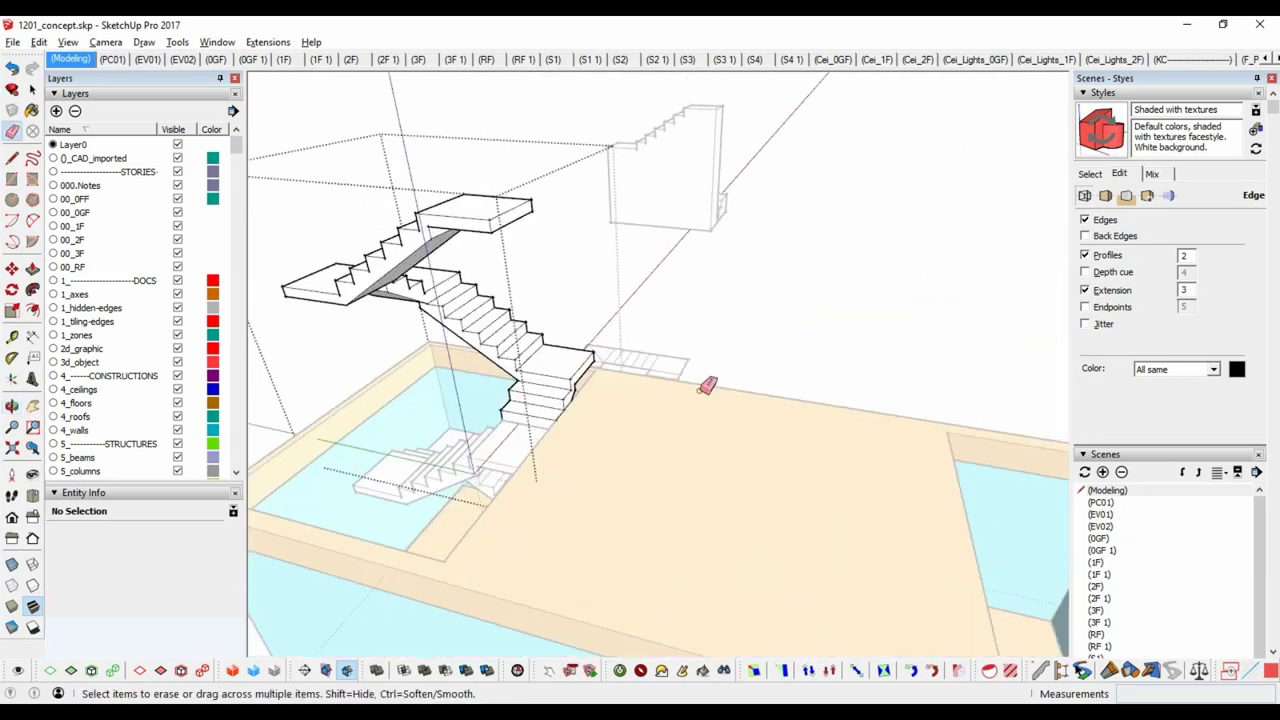
{"action": "mouse_move", "coordinate": [706, 387]}
{"action": "middle_mouse_down"}
{"action": "mouse_move", "coordinate": [797, 440]}
{"action": "mouse_move", "coordinate": [943, 466]}
{"action": "mouse_move", "coordinate": [502, 421]}
{"action": "middle_mouse_up"}
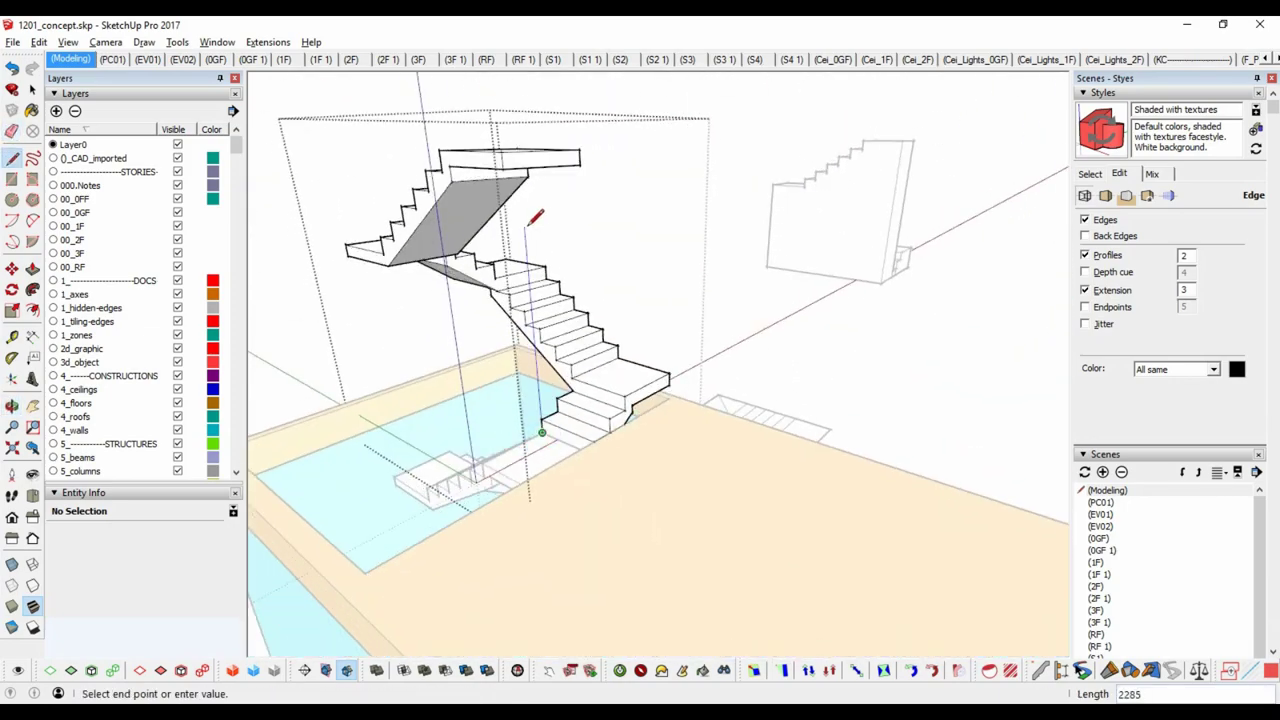
{"action": "scroll", "coordinate": [681, 409], "scroll_direction": "down", "scroll_amount": 3}
{"action": "key", "text": "t"}
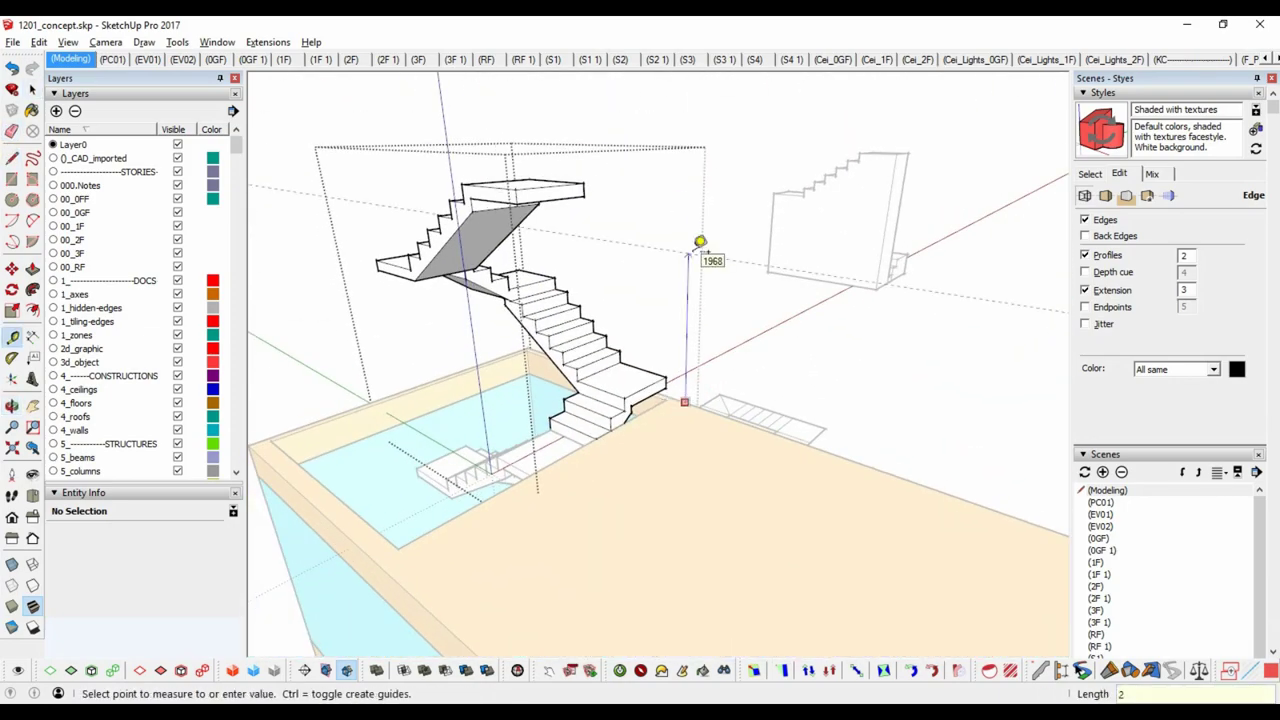
{"action": "mouse_move", "coordinate": [700, 243]}
{"action": "middle_mouse_down"}
{"action": "mouse_move", "coordinate": [674, 331]}
{"action": "mouse_move", "coordinate": [654, 331]}
{"action": "mouse_move", "coordinate": [790, 508]}
{"action": "mouse_move", "coordinate": [471, 337]}
{"action": "middle_mouse_up"}
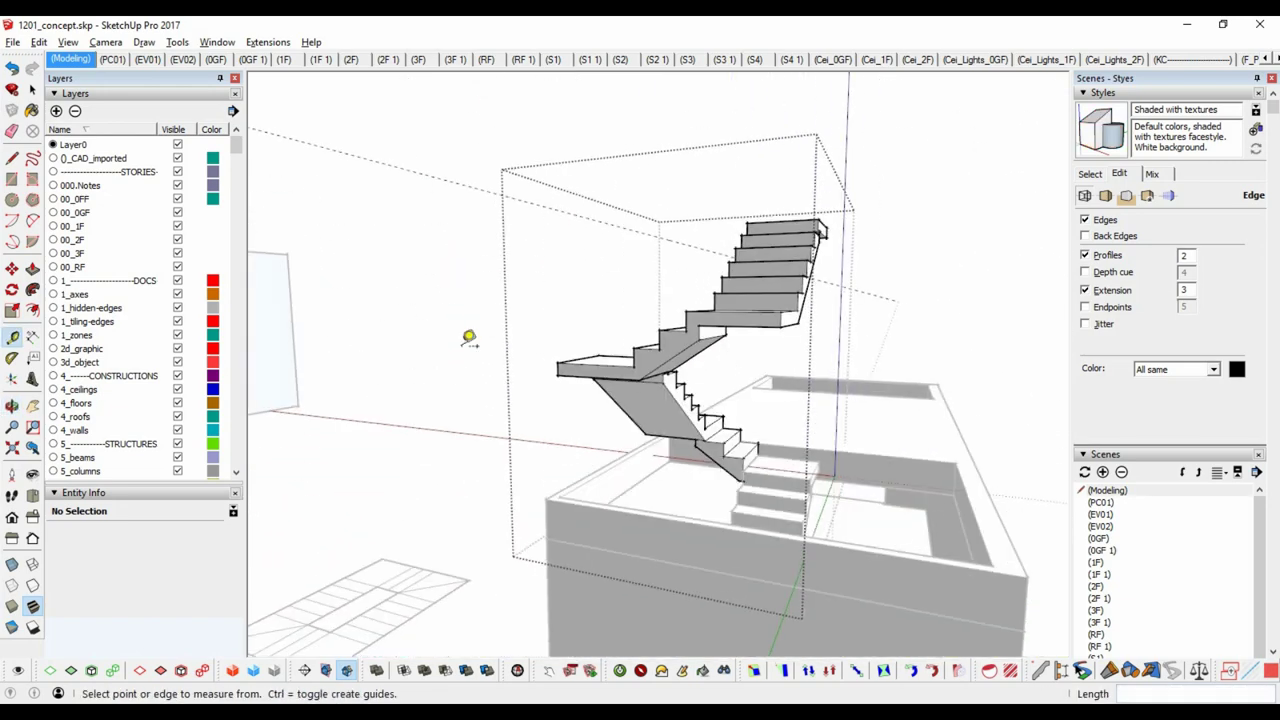
{"action": "scroll", "coordinate": [714, 463], "scroll_direction": "up", "scroll_amount": 5}
{"action": "key", "text": "space"}
{"action": "left_click", "coordinate": [716, 455]}
{"action": "left_click", "coordinate": [692, 455]}
{"action": "key", "text": "t"}
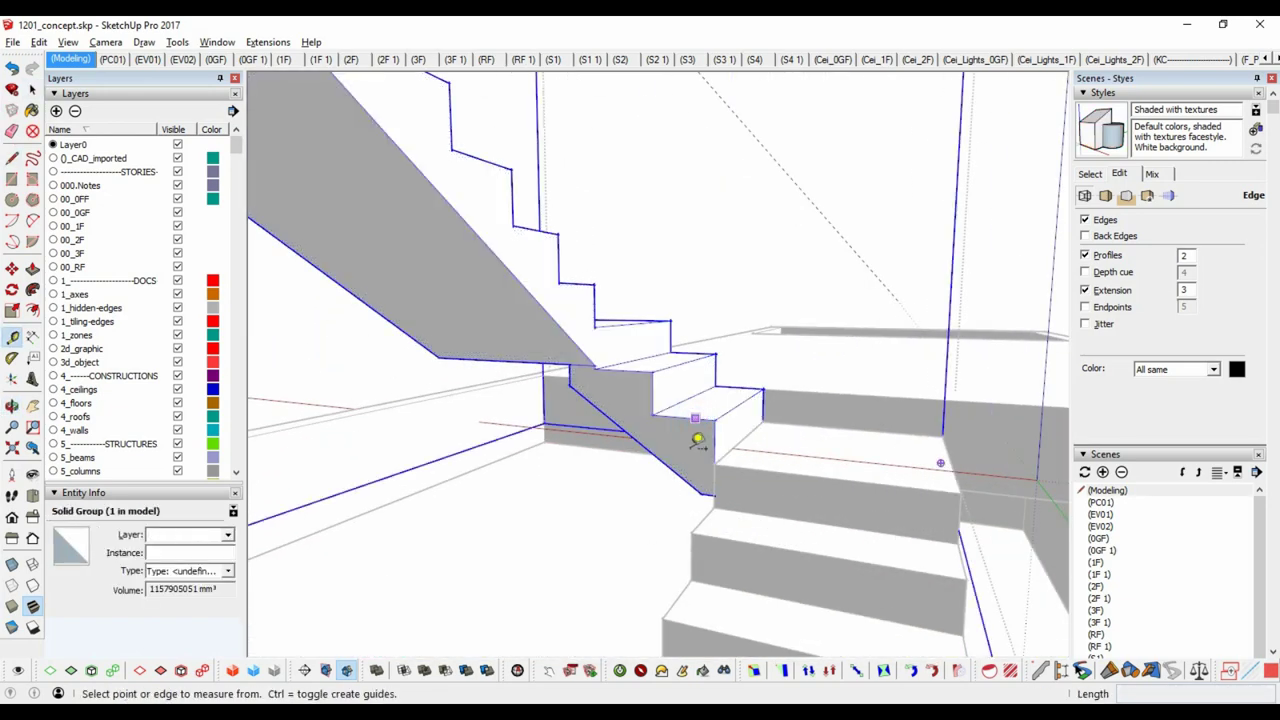
{"action": "left_click", "coordinate": [720, 456]}
In Front view, run Suforyou Slice > Detach via LaunchUp to cut the stair into two solids.
{"action": "left_click", "coordinate": [10, 537]}
{"action": "scroll", "coordinate": [749, 251], "scroll_direction": "up", "scroll_amount": 3}
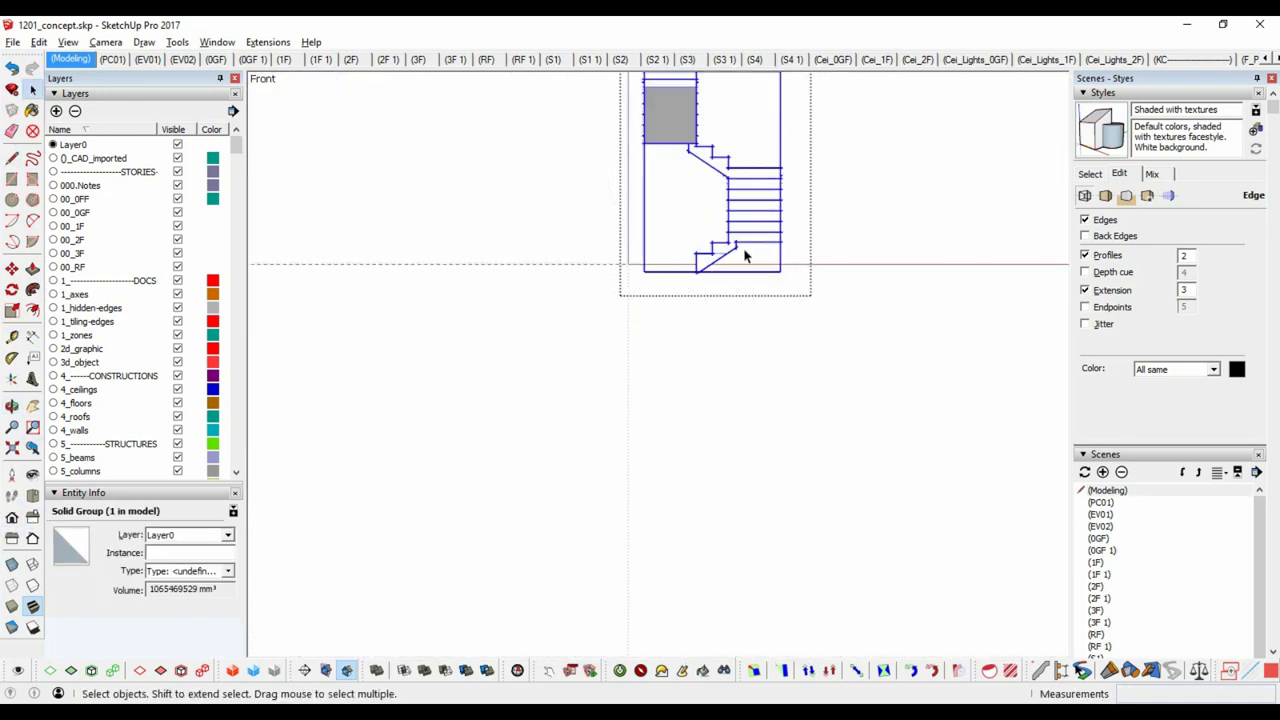
{"action": "scroll", "coordinate": [623, 377], "scroll_direction": "up", "scroll_amount": 2}
{"action": "scroll", "coordinate": [593, 487], "scroll_direction": "up", "scroll_amount": 2}
{"action": "key", "text": "ctrl+space"}
{"action": "type", "text": "detach"}
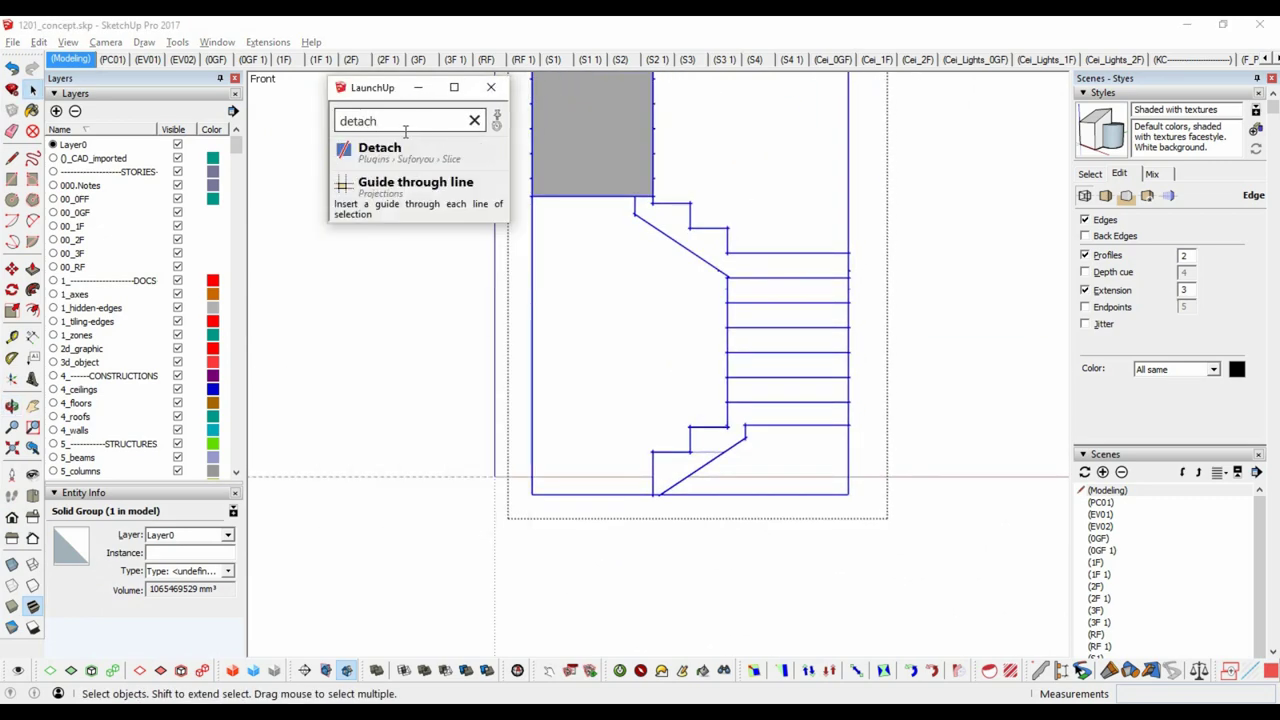
{"action": "key", "text": "Return"}
{"action": "left_click", "coordinate": [494, 480]}
{"action": "left_click", "coordinate": [920, 477]}
{"action": "mouse_move", "coordinate": [771, 249]}
{"action": "middle_mouse_down"}
{"action": "mouse_move", "coordinate": [780, 340]}
{"action": "mouse_move", "coordinate": [803, 298]}
{"action": "middle_mouse_up"}
{"action": "key", "text": "l"}
{"action": "left_click", "coordinate": [917, 423]}
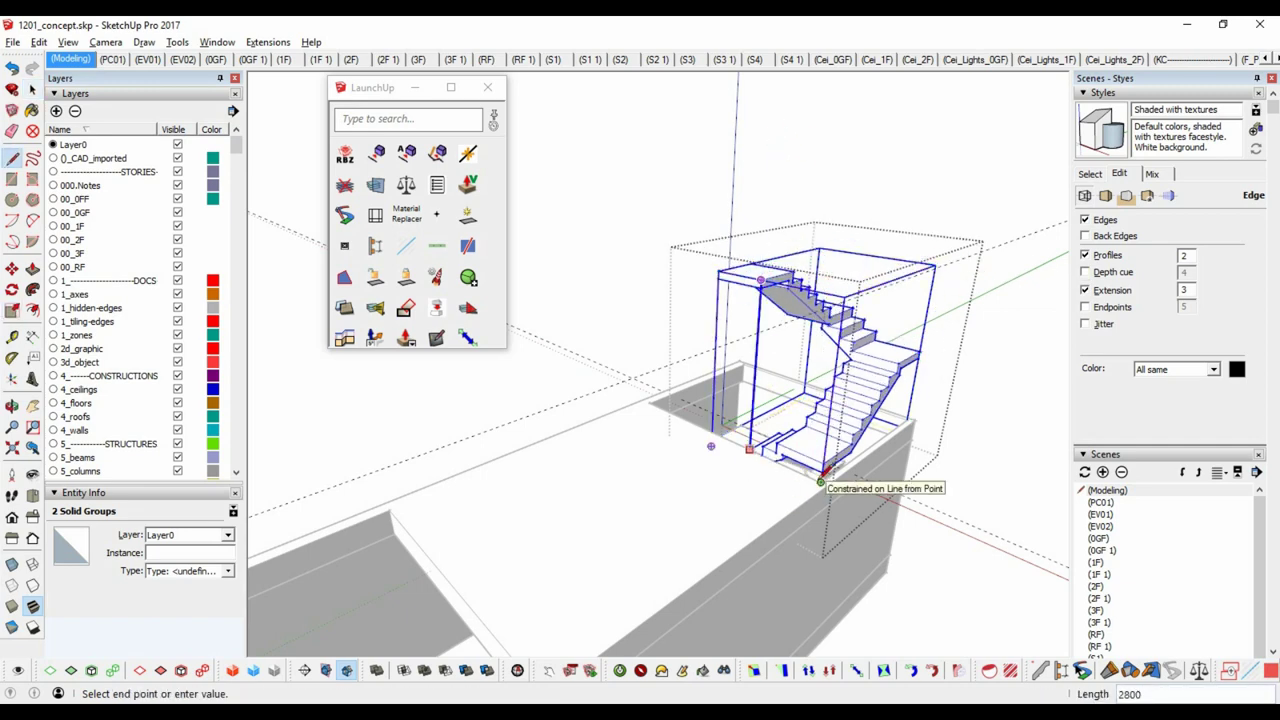
Copy the floor slab 2800 above the original to form the upper storey's slab.
{"action": "mouse_move", "coordinate": [820, 482]}
{"action": "middle_mouse_down"}
{"action": "mouse_move", "coordinate": [646, 452]}
{"action": "mouse_move", "coordinate": [831, 457]}
{"action": "mouse_move", "coordinate": [780, 409]}
{"action": "mouse_move", "coordinate": [831, 514]}
{"action": "mouse_move", "coordinate": [830, 308]}
{"action": "mouse_move", "coordinate": [671, 429]}
{"action": "mouse_move", "coordinate": [591, 457]}
{"action": "mouse_move", "coordinate": [726, 369]}
{"action": "middle_mouse_up"}
{"action": "left_click", "coordinate": [671, 429]}
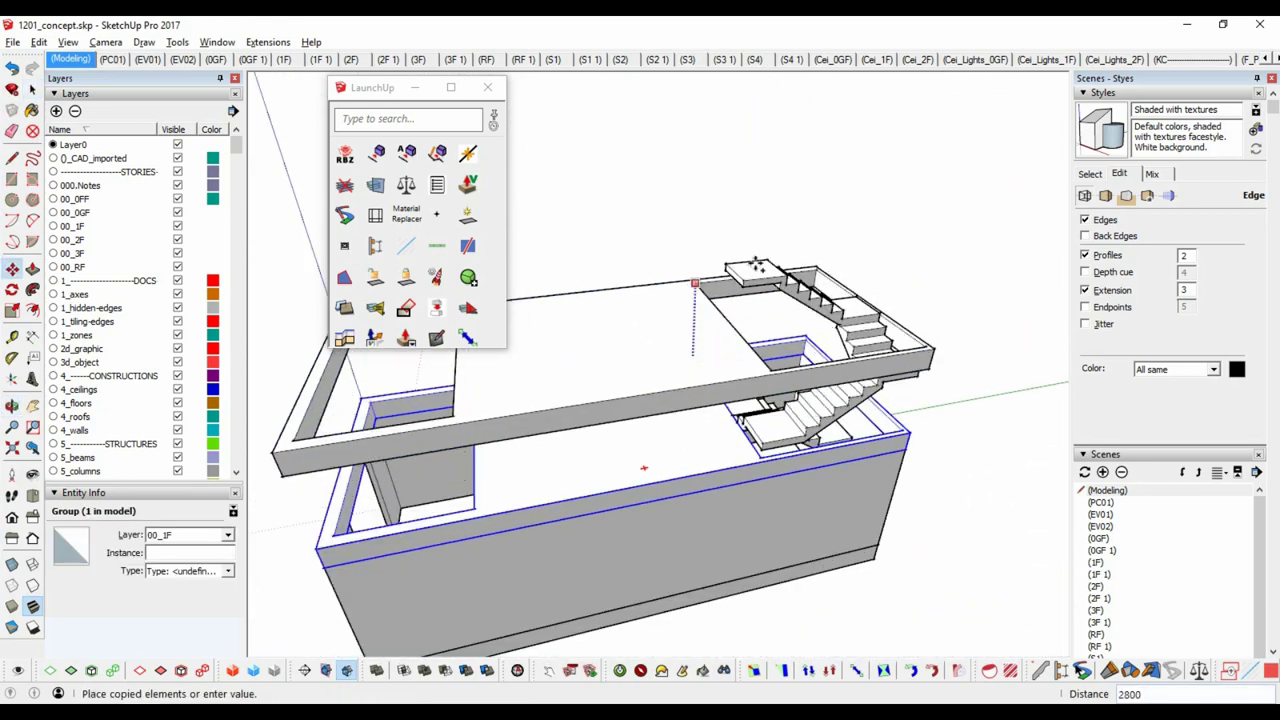
{"action": "key", "text": "Return"}
{"action": "key", "text": "space"}
{"action": "mouse_move", "coordinate": [660, 470]}
{"action": "middle_mouse_down"}
{"action": "mouse_move", "coordinate": [722, 543]}
{"action": "mouse_move", "coordinate": [706, 328]}
{"action": "middle_mouse_up"}
{"action": "double_click", "coordinate": [706, 328]}
{"action": "key", "text": "space"}
{"action": "mouse_move", "coordinate": [651, 441]}
{"action": "middle_mouse_down"}
{"action": "mouse_move", "coordinate": [828, 365]}
{"action": "mouse_move", "coordinate": [854, 388]}
{"action": "middle_mouse_up"}
{"action": "left_click", "coordinate": [854, 388]}
Close the stair block's bottom face and reverse all its faces to face outward.
{"action": "key", "text": "m"}
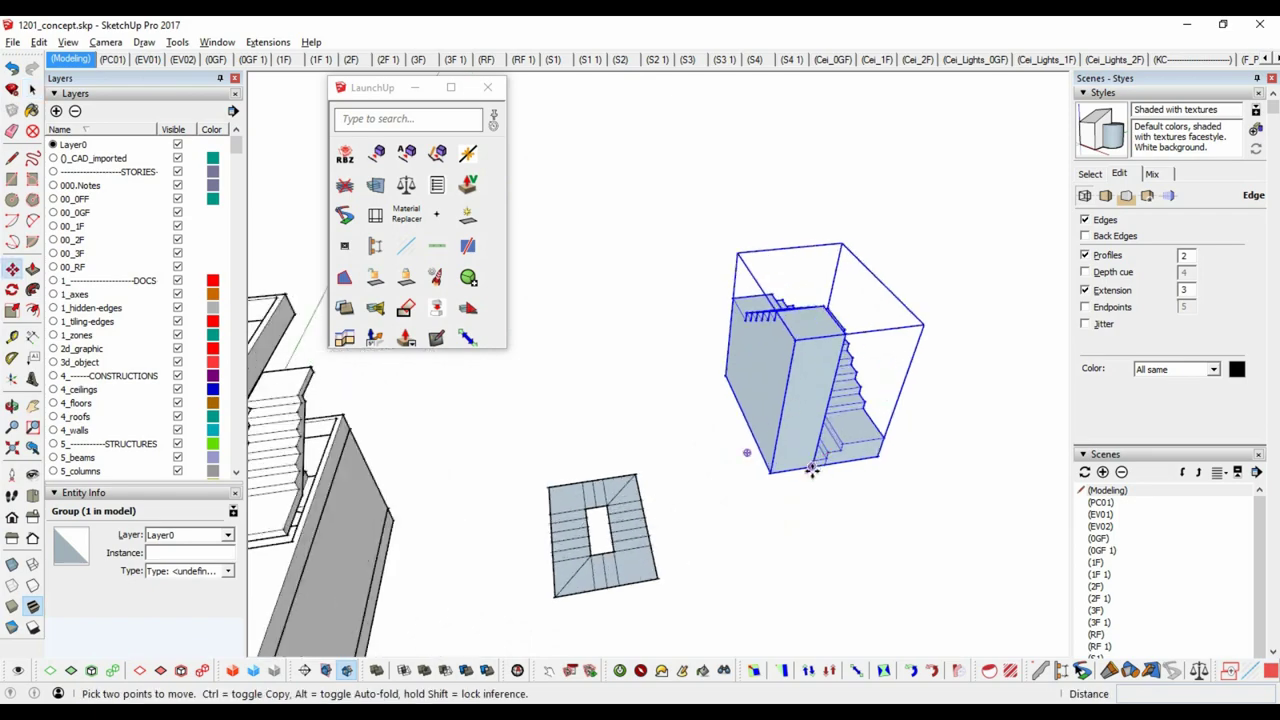
{"action": "scroll", "coordinate": [800, 410], "scroll_direction": "up", "scroll_amount": 5}
{"action": "scroll", "coordinate": [780, 402], "scroll_direction": "up", "scroll_amount": 3}
{"action": "mouse_move", "coordinate": [757, 403]}
{"action": "middle_mouse_down"}
{"action": "mouse_move", "coordinate": [597, 361]}
{"action": "mouse_move", "coordinate": [737, 448]}
{"action": "mouse_move", "coordinate": [663, 562]}
{"action": "mouse_move", "coordinate": [890, 250]}
{"action": "mouse_move", "coordinate": [872, 187]}
{"action": "mouse_move", "coordinate": [834, 449]}
{"action": "mouse_move", "coordinate": [877, 463]}
{"action": "mouse_move", "coordinate": [677, 327]}
{"action": "mouse_move", "coordinate": [640, 250]}
{"action": "mouse_move", "coordinate": [663, 183]}
{"action": "middle_mouse_up"}
{"action": "scroll", "coordinate": [597, 361], "scroll_direction": "down", "scroll_amount": 3}
{"action": "key", "text": "space"}
{"action": "left_click", "coordinate": [862, 209]}
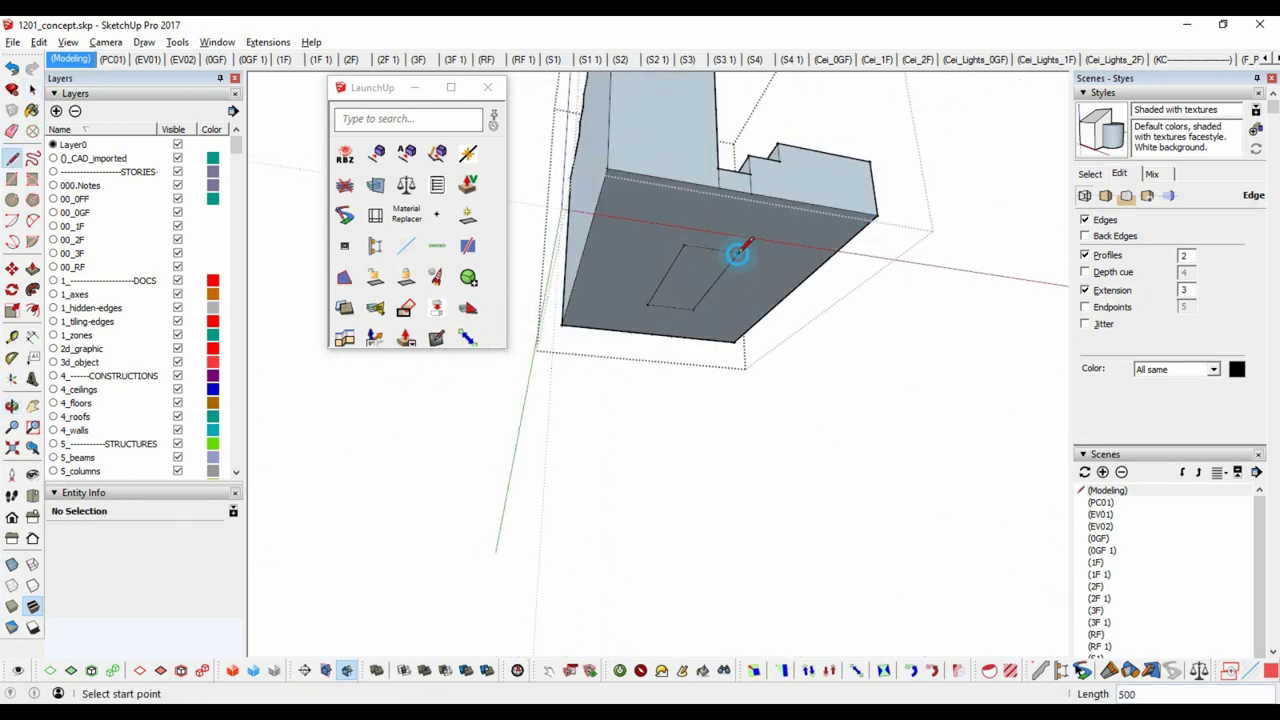
{"action": "mouse_move", "coordinate": [763, 371]}
{"action": "middle_mouse_down"}
{"action": "mouse_move", "coordinate": [623, 414]}
{"action": "mouse_move", "coordinate": [630, 400]}
{"action": "middle_mouse_up"}
{"action": "key", "text": "ctrl+a"}
{"action": "right_click", "coordinate": [605, 300]}
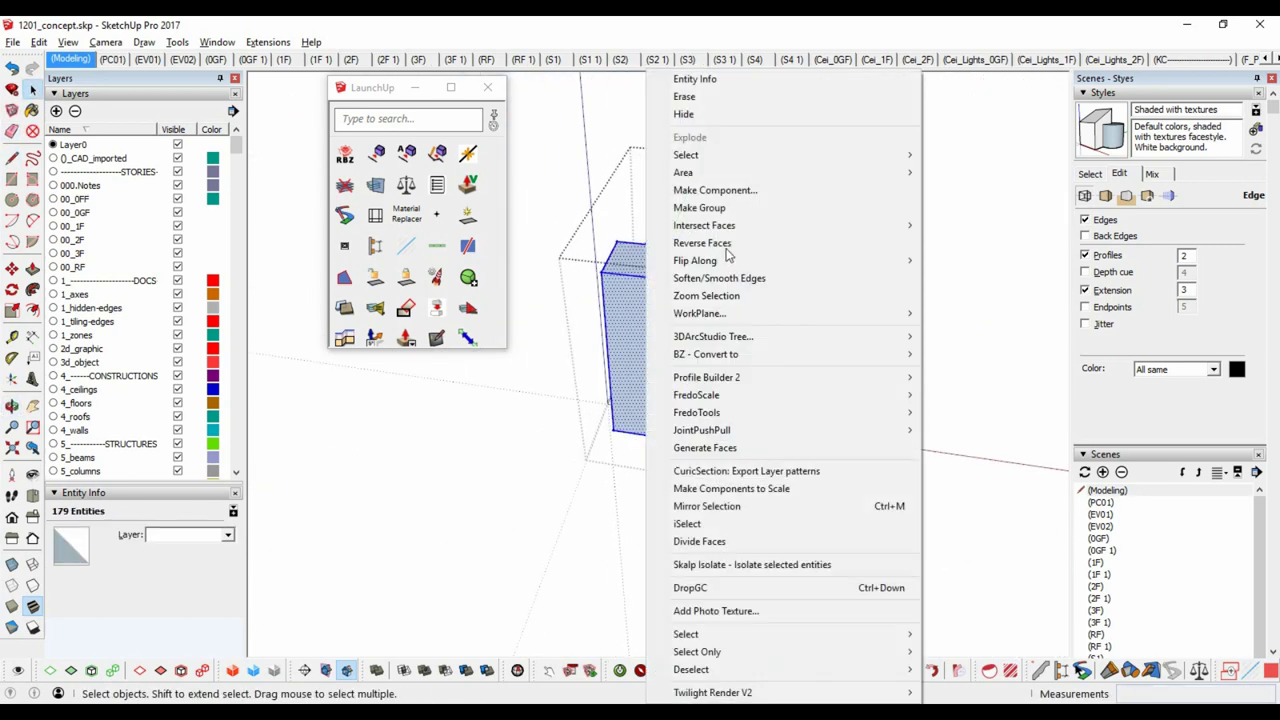
{"action": "left_click", "coordinate": [826, 323]}
Draw dividing lines across the landing faces to split them into strips.
{"action": "scroll", "coordinate": [826, 323], "scroll_direction": "up", "scroll_amount": 5}
{"action": "mouse_move", "coordinate": [846, 294]}
{"action": "middle_mouse_down"}
{"action": "mouse_move", "coordinate": [608, 229]}
{"action": "mouse_move", "coordinate": [600, 428]}
{"action": "middle_mouse_up"}
{"action": "left_click", "coordinate": [609, 249]}
{"action": "middle_click_drag", "start_coordinate": [748, 317], "coordinate": [632, 220]}
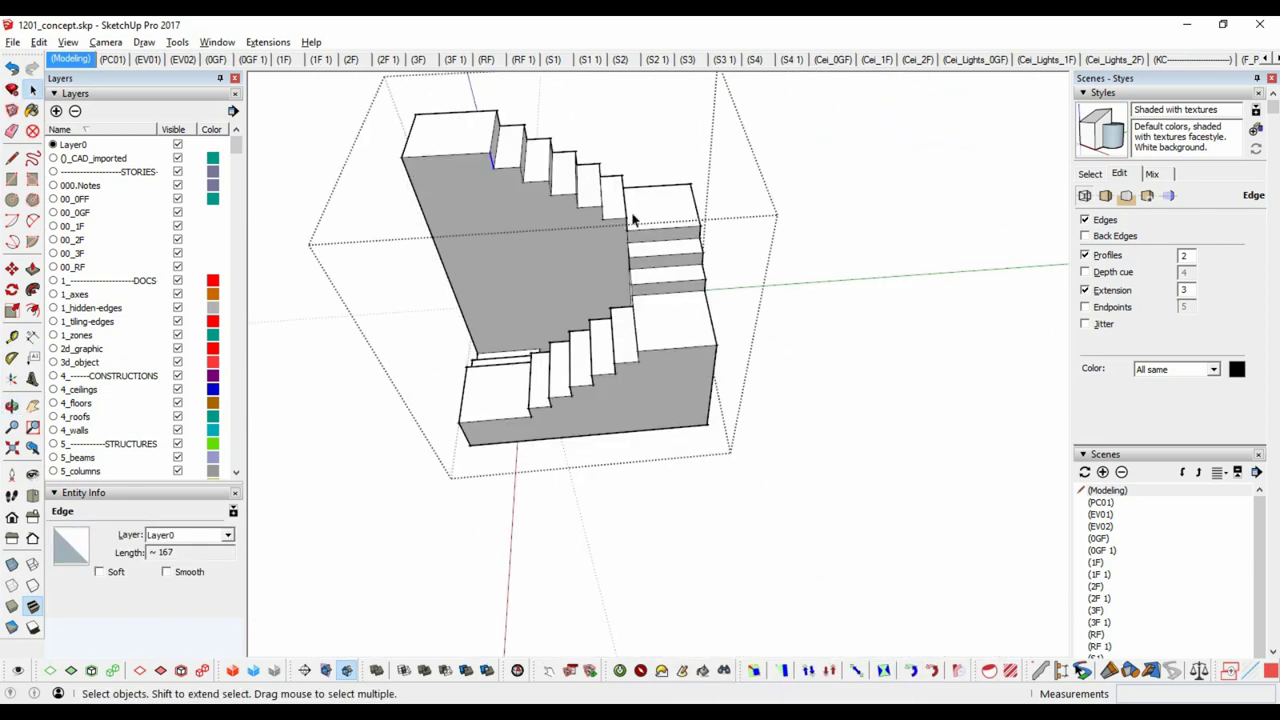
{"action": "mouse_move", "coordinate": [550, 245]}
{"action": "middle_mouse_down"}
{"action": "mouse_move", "coordinate": [643, 381]}
{"action": "mouse_move", "coordinate": [625, 528]}
{"action": "middle_mouse_up"}
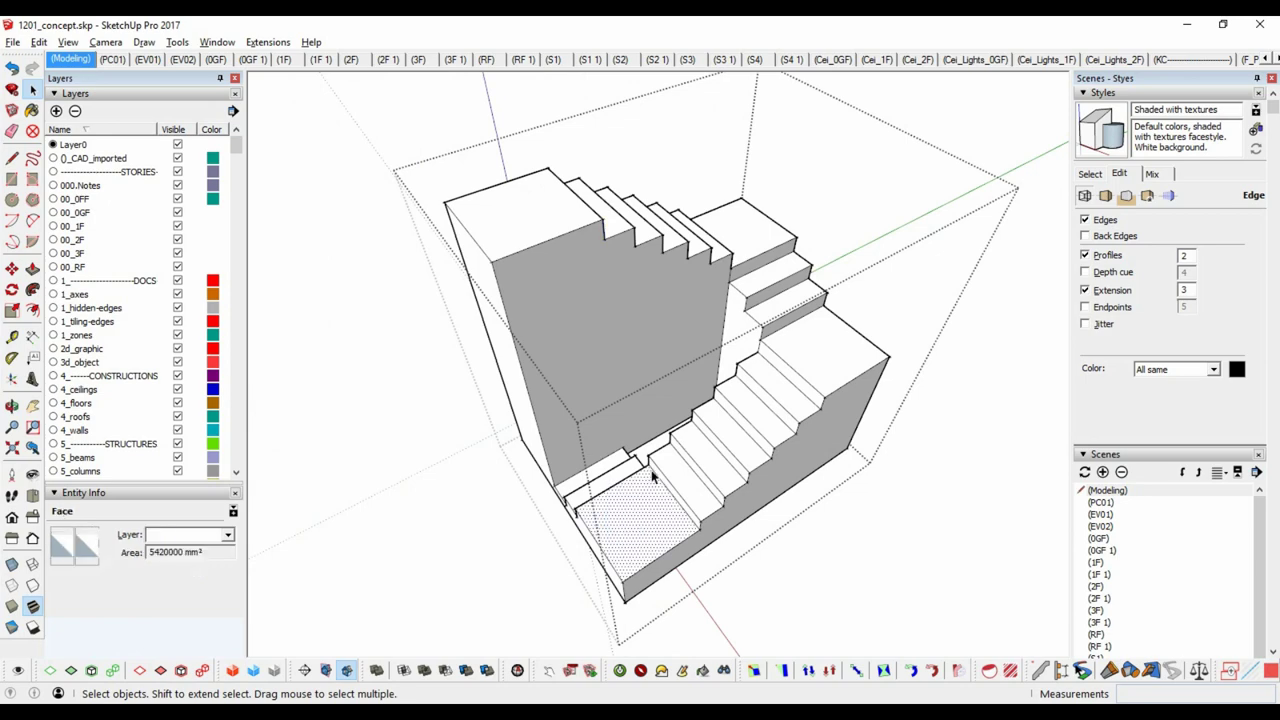
{"action": "left_click", "coordinate": [622, 581]}
{"action": "key", "text": "p"}
{"action": "scroll", "coordinate": [648, 496], "scroll_direction": "up", "scroll_amount": 2}
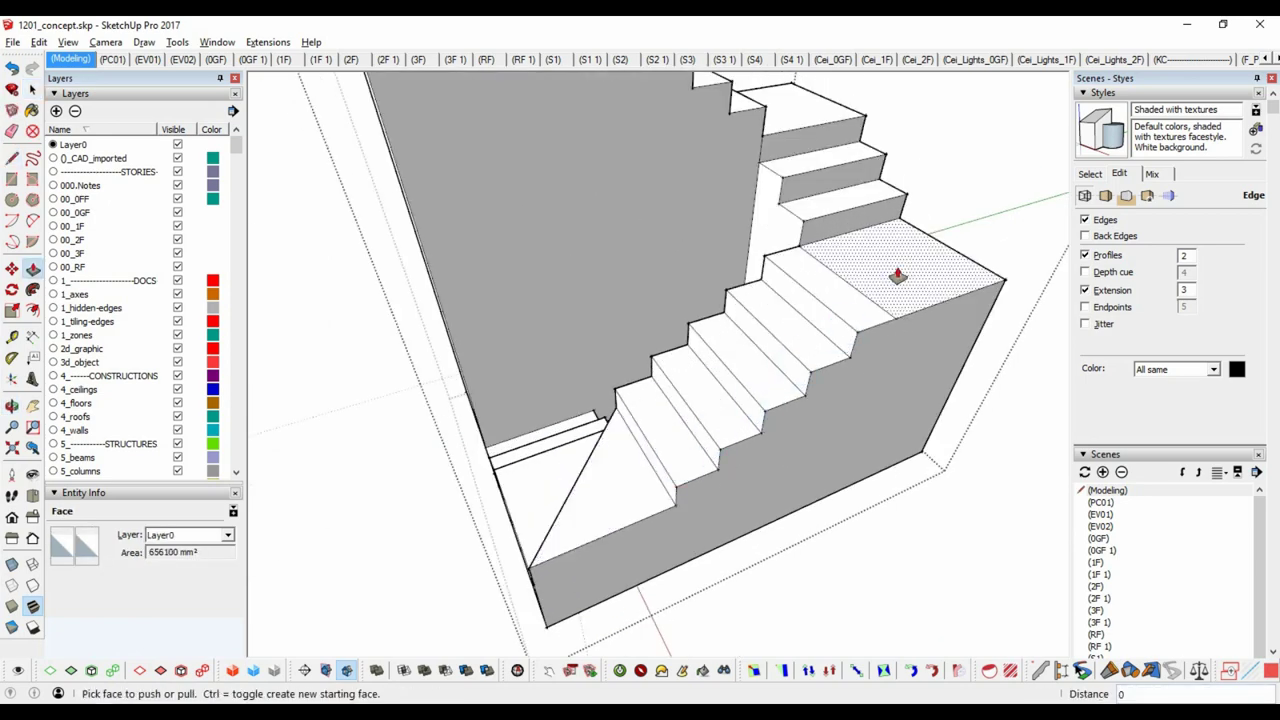
{"action": "middle_click_drag", "start_coordinate": [897, 276], "coordinate": [776, 409]}
{"action": "left_click", "coordinate": [891, 437]}
Push the strip faces about 167 to form additional steps.
{"action": "key", "text": "p"}
{"action": "middle_click_drag", "start_coordinate": [891, 437], "coordinate": [614, 434]}
{"action": "left_click", "coordinate": [562, 395]}
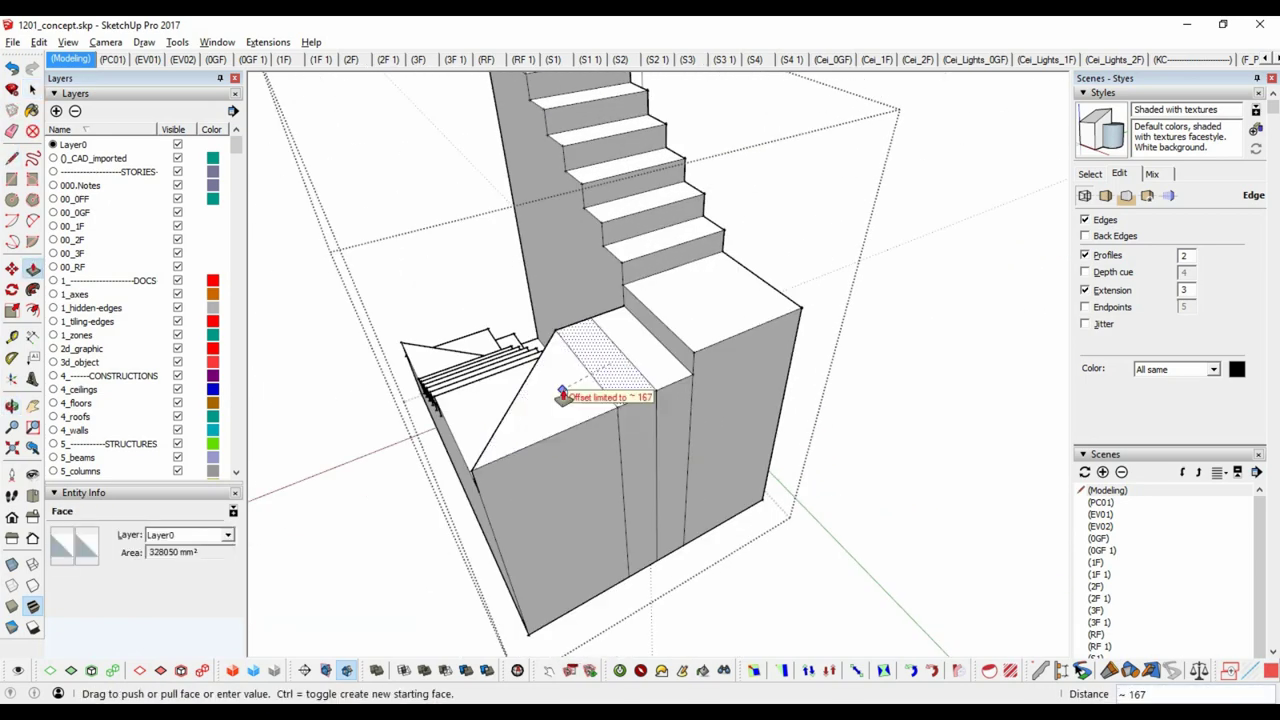
{"action": "left_click", "coordinate": [643, 351]}
{"action": "middle_click_drag", "start_coordinate": [643, 351], "coordinate": [697, 380]}
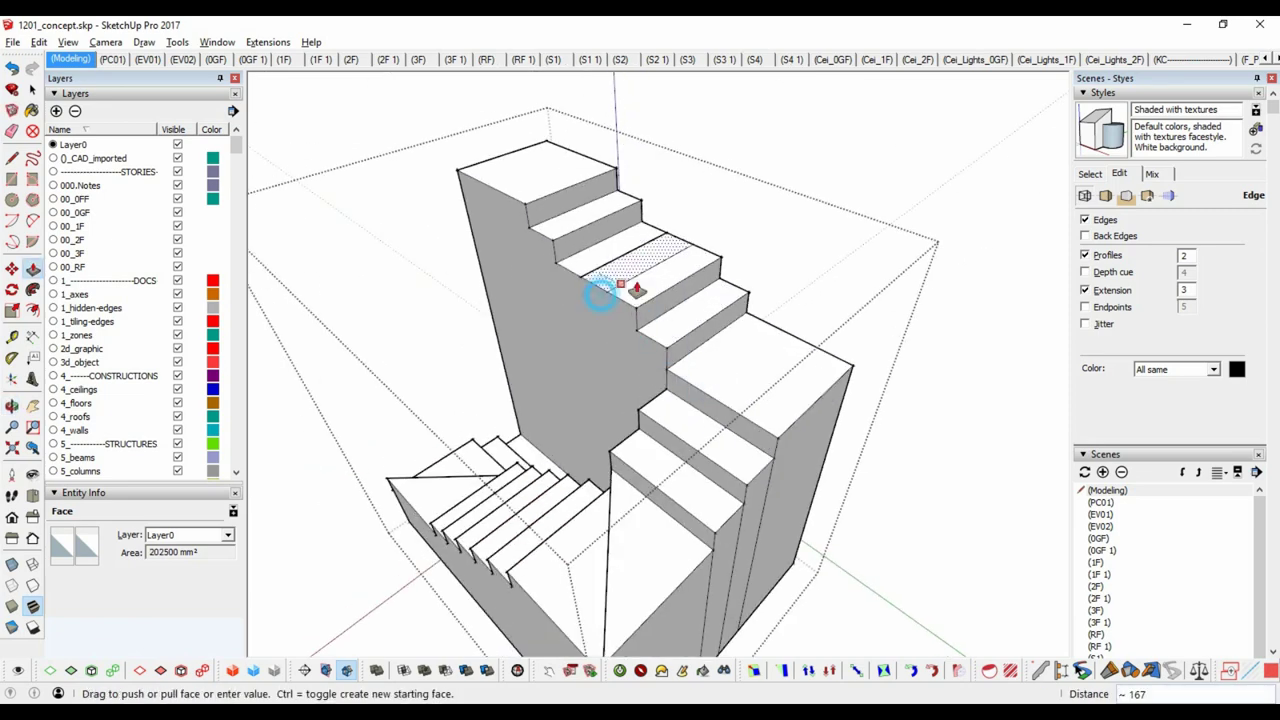
{"action": "left_click", "coordinate": [518, 170]}
{"action": "middle_click_drag", "start_coordinate": [518, 170], "coordinate": [663, 535]}
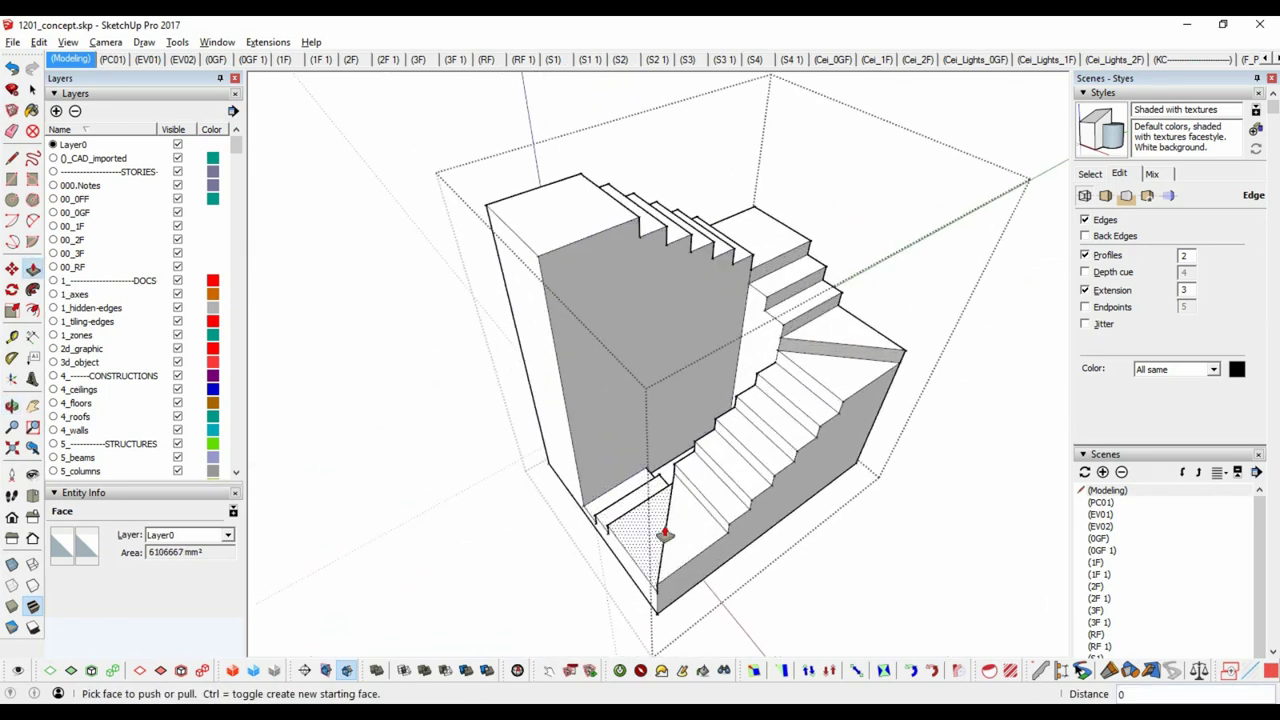
Exit the stair group and turn on shadows to view the building.
{"action": "key", "text": "space"}
{"action": "middle_click_drag", "start_coordinate": [600, 240], "coordinate": [779, 403]}
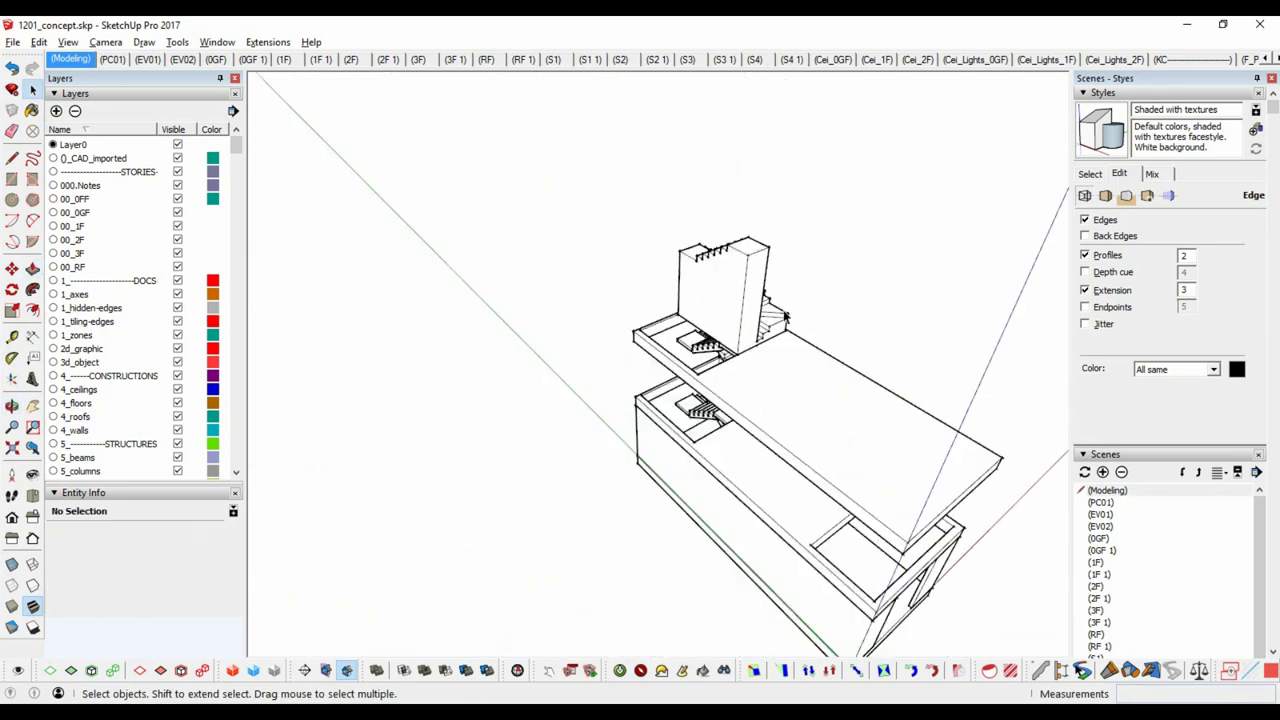
{"action": "left_click", "coordinate": [779, 403]}
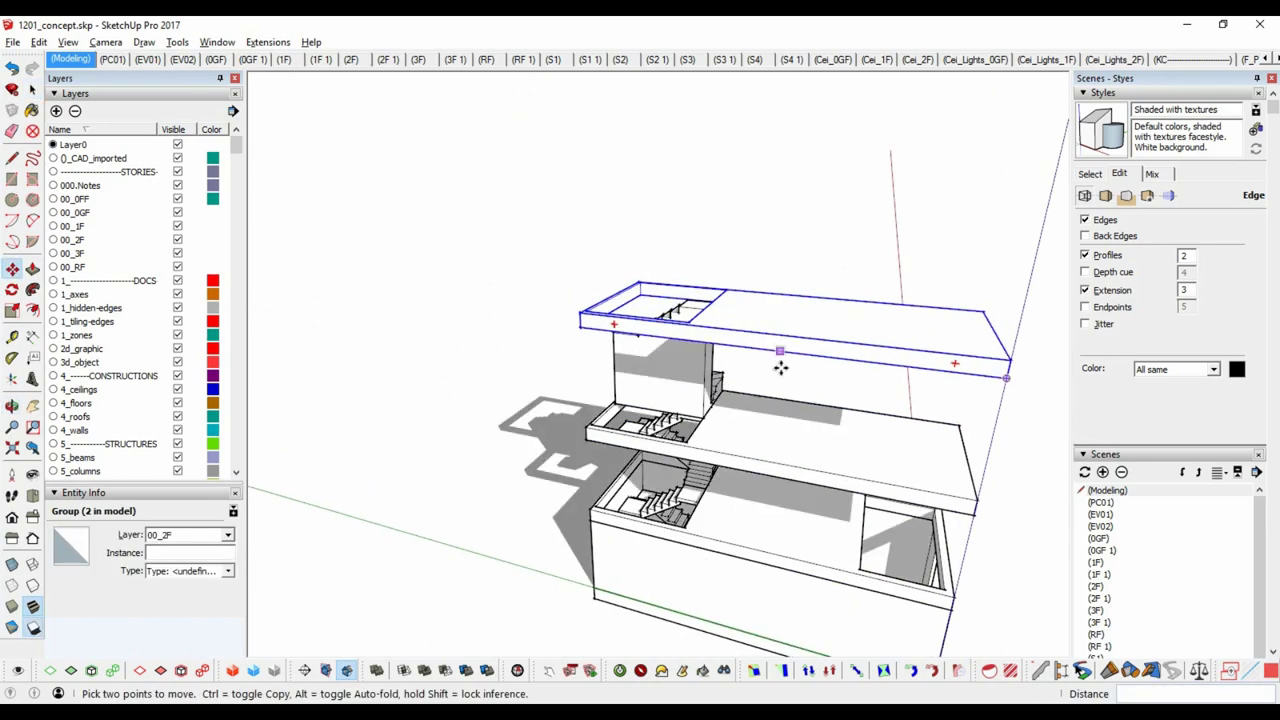
{"action": "mouse_move", "coordinate": [768, 345]}
{"action": "middle_mouse_down"}
{"action": "mouse_move", "coordinate": [772, 333]}
{"action": "mouse_move", "coordinate": [757, 331]}
{"action": "middle_mouse_up"}
{"action": "key", "text": "space"}
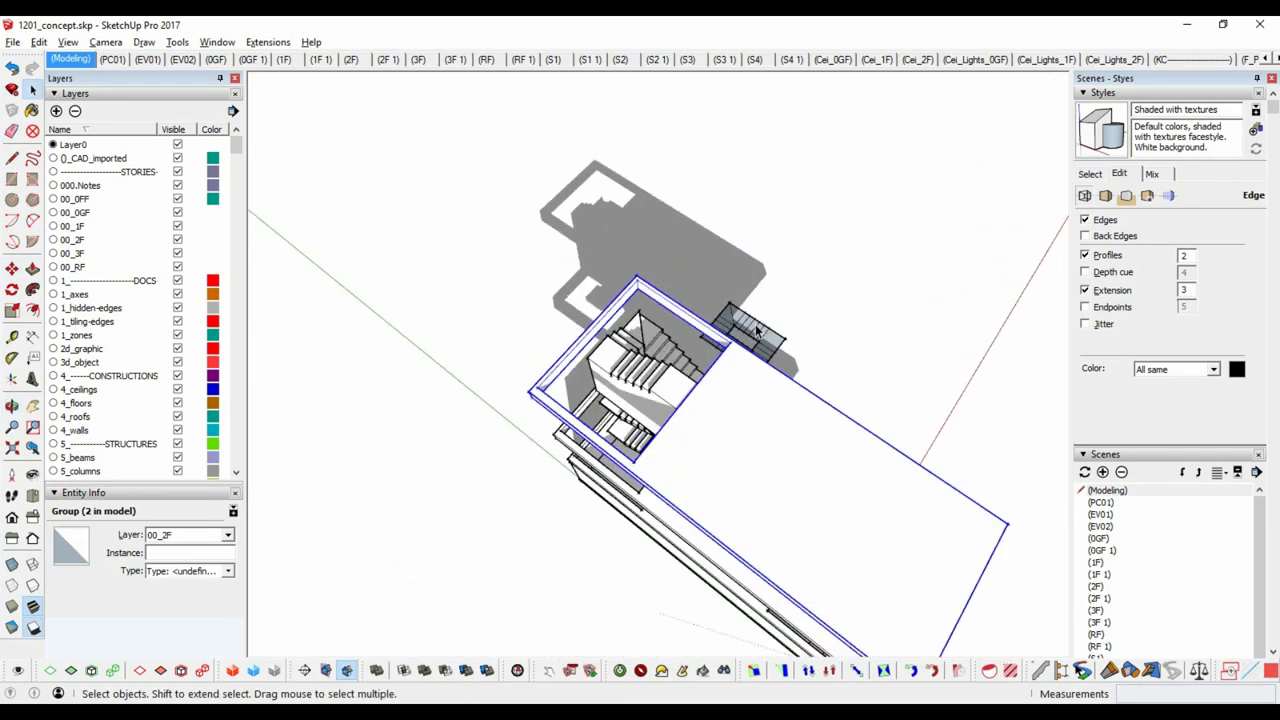
{"action": "scroll", "coordinate": [752, 345], "scroll_direction": "up", "scroll_amount": 5}
{"action": "mouse_move", "coordinate": [957, 277]}
{"action": "middle_mouse_down"}
{"action": "mouse_move", "coordinate": [643, 200]}
{"action": "mouse_move", "coordinate": [578, 288]}
{"action": "mouse_move", "coordinate": [666, 277]}
{"action": "mouse_move", "coordinate": [634, 263]}
{"action": "mouse_move", "coordinate": [626, 289]}
{"action": "mouse_move", "coordinate": [543, 251]}
{"action": "middle_mouse_up"}
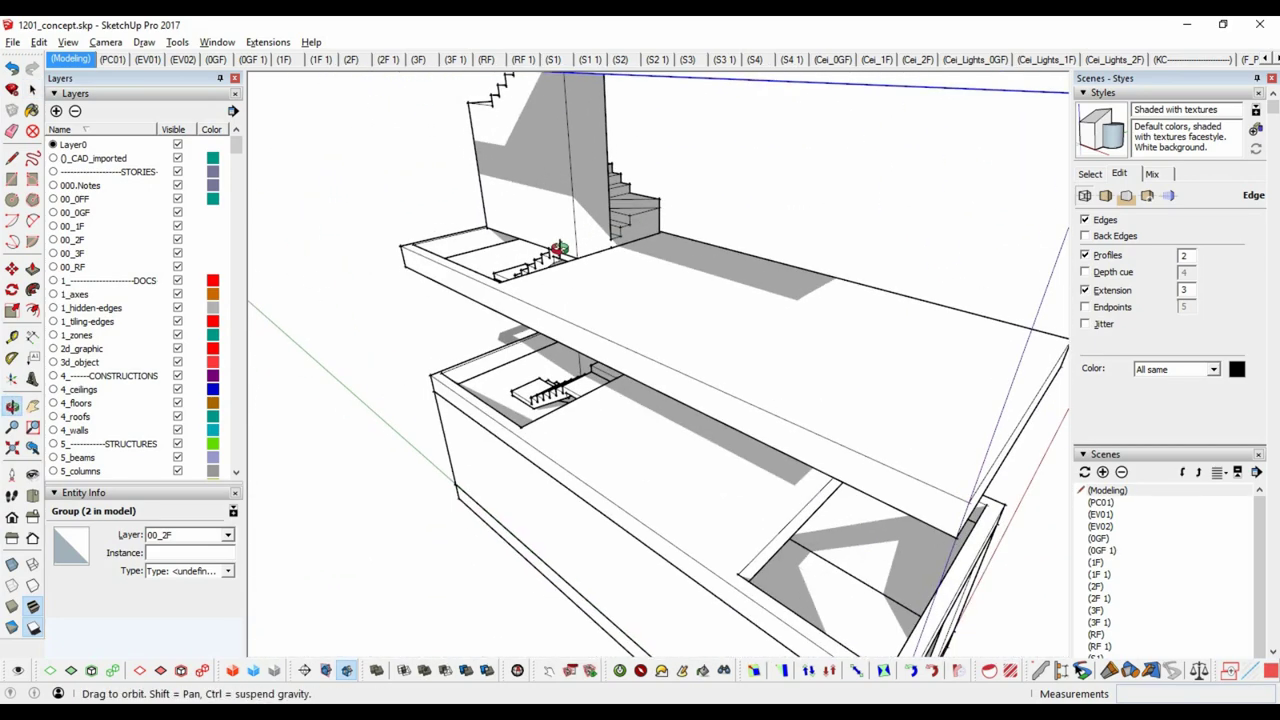
Push the hatched face at the stair block's base further down to extend the lowest step.
{"action": "scroll", "coordinate": [508, 269], "scroll_direction": "up", "scroll_amount": 5}
{"action": "scroll", "coordinate": [523, 256], "scroll_direction": "up", "scroll_amount": 2}
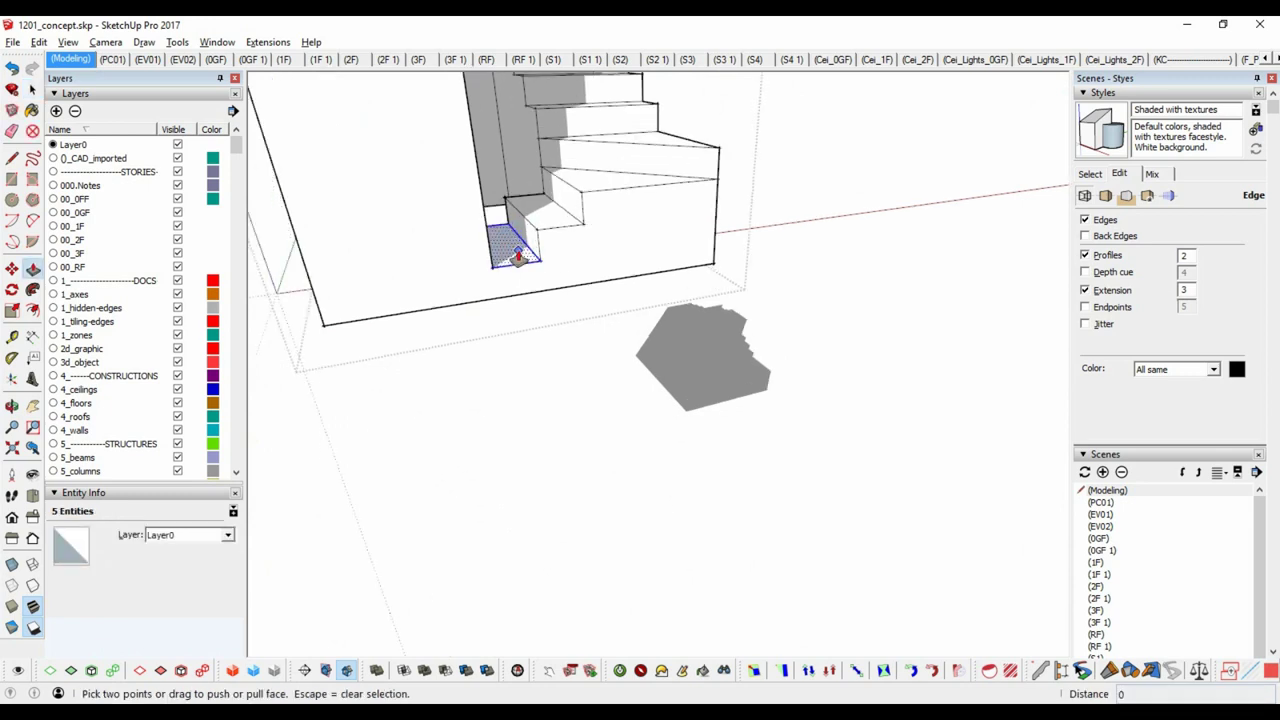
{"action": "left_click", "coordinate": [517, 256]}
{"action": "scroll", "coordinate": [536, 262], "scroll_direction": "up", "scroll_amount": 1}
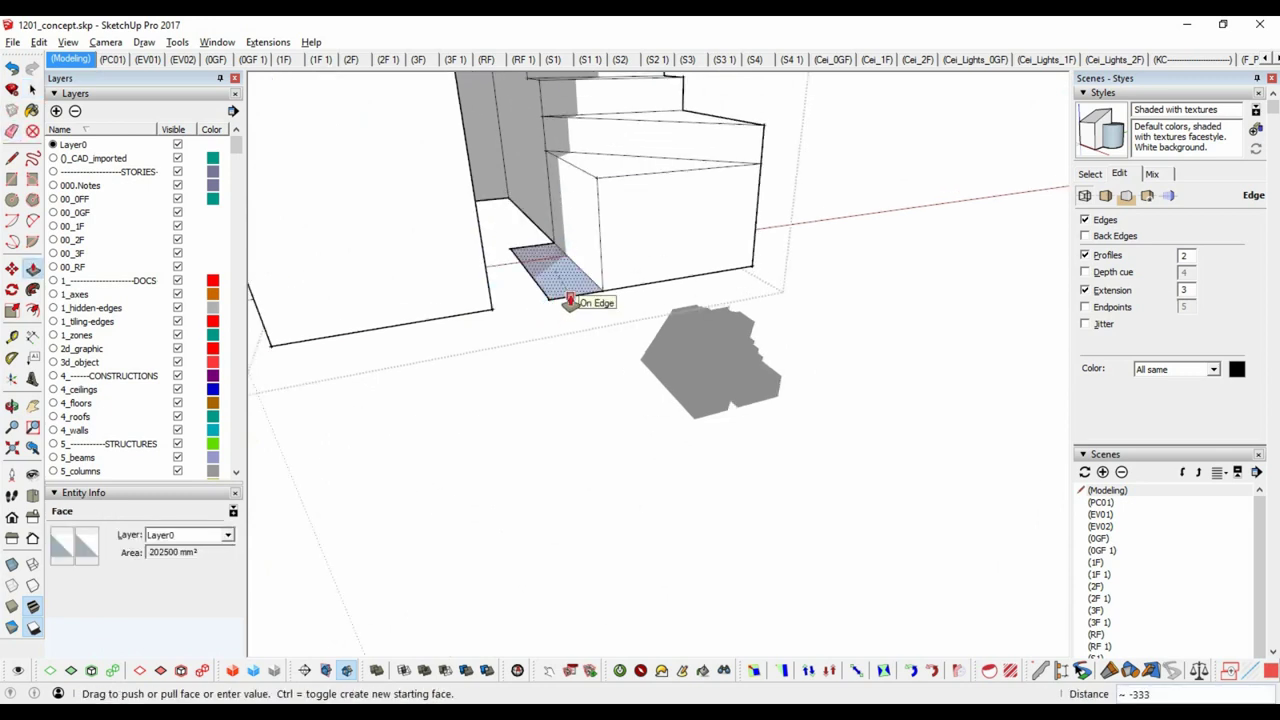
{"action": "key", "text": "t"}
{"action": "left_click", "coordinate": [694, 125]}
{"action": "mouse_move", "coordinate": [671, 206]}
{"action": "middle_mouse_down"}
{"action": "mouse_move", "coordinate": [694, 125]}
{"action": "mouse_move", "coordinate": [720, 223]}
{"action": "mouse_move", "coordinate": [661, 253]}
{"action": "middle_mouse_up"}
{"action": "key", "text": "space"}
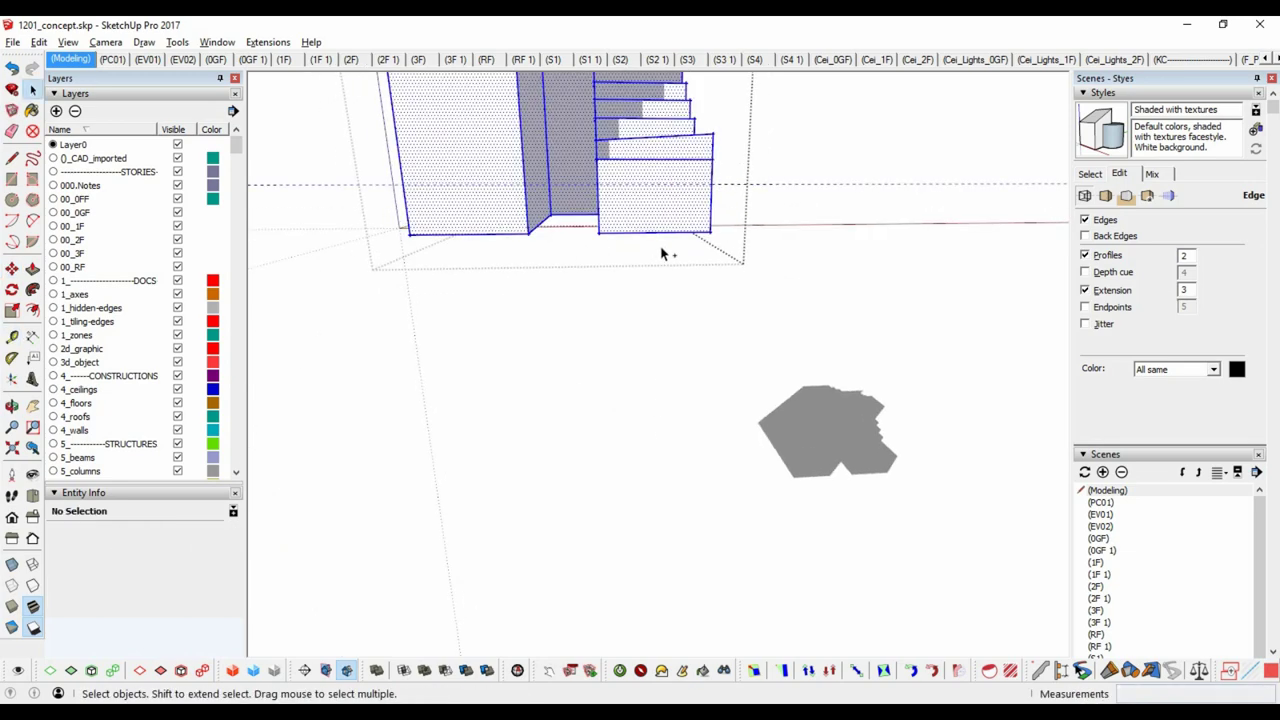
In Front view, explode the stair group into loose geometry.
{"action": "left_click", "coordinate": [11, 522]}
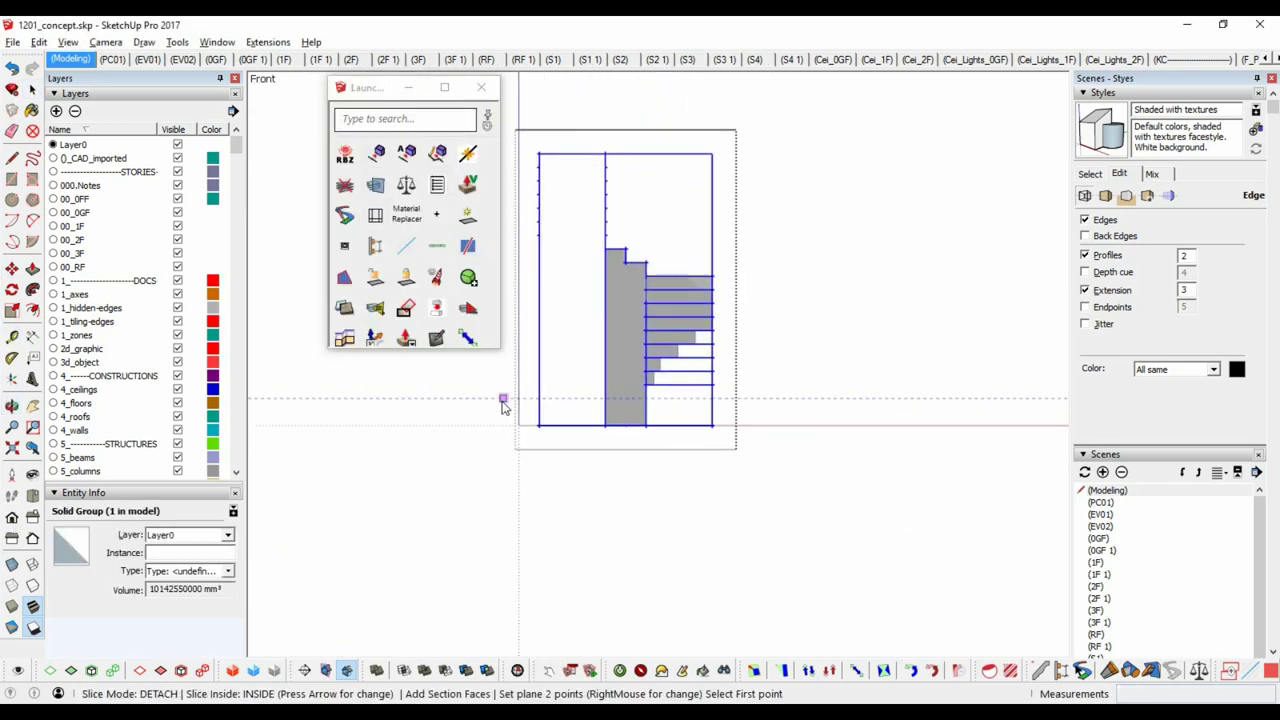
{"action": "right_click", "coordinate": [588, 410]}
{"action": "left_click", "coordinate": [614, 186]}
{"action": "mouse_move", "coordinate": [786, 391]}
{"action": "middle_mouse_down"}
{"action": "mouse_move", "coordinate": [849, 431]}
{"action": "mouse_move", "coordinate": [697, 385]}
{"action": "middle_mouse_up"}
{"action": "scroll", "coordinate": [697, 385], "scroll_direction": "up", "scroll_amount": 5}
{"action": "middle_click_drag", "start_coordinate": [574, 449], "coordinate": [718, 381]}
Copy stair edges to divide the upper block's top into treads and erase stray edges.
{"action": "key", "text": "m"}
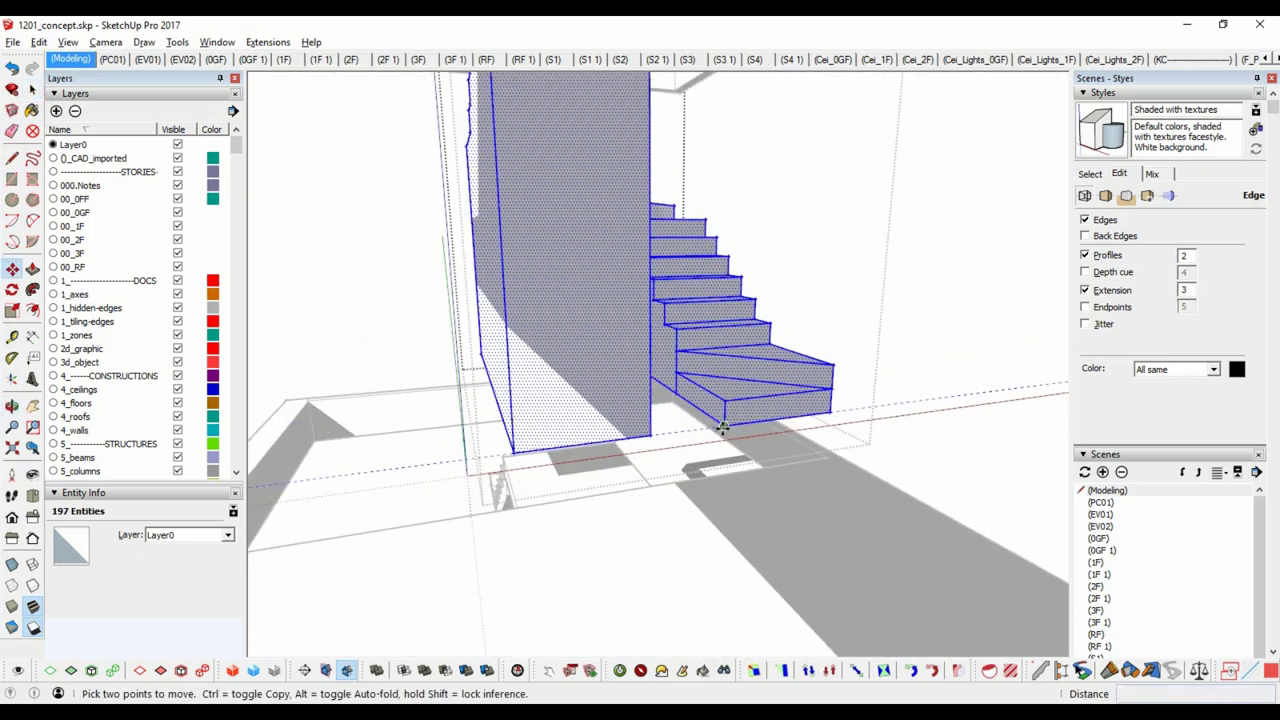
{"action": "mouse_move", "coordinate": [657, 465]}
{"action": "middle_mouse_down"}
{"action": "mouse_move", "coordinate": [840, 346]}
{"action": "mouse_move", "coordinate": [954, 491]}
{"action": "mouse_move", "coordinate": [680, 371]}
{"action": "mouse_move", "coordinate": [659, 308]}
{"action": "mouse_move", "coordinate": [786, 357]}
{"action": "middle_mouse_up"}
{"action": "left_click", "coordinate": [792, 376]}
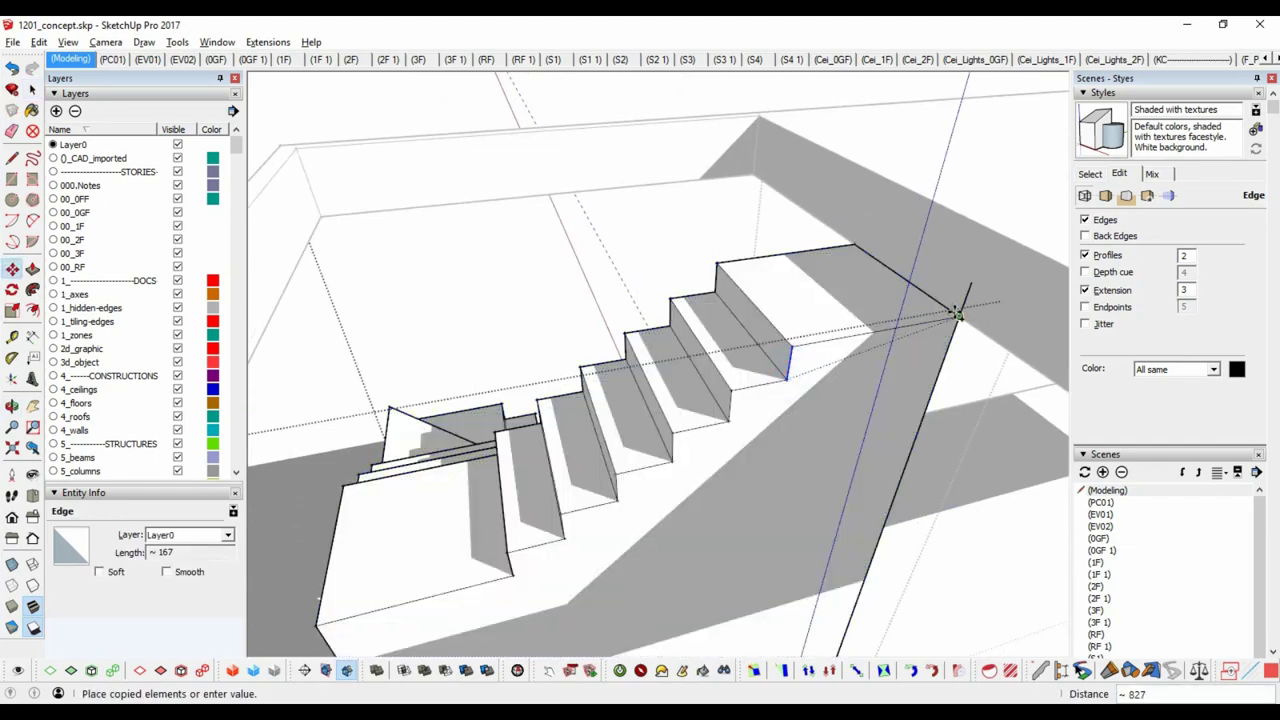
{"action": "key", "text": "space"}
{"action": "middle_click_drag", "start_coordinate": [957, 313], "coordinate": [583, 476]}
{"action": "scroll", "coordinate": [583, 476], "scroll_direction": "down", "scroll_amount": 3}
{"action": "middle_click_drag", "start_coordinate": [698, 446], "coordinate": [810, 262]}
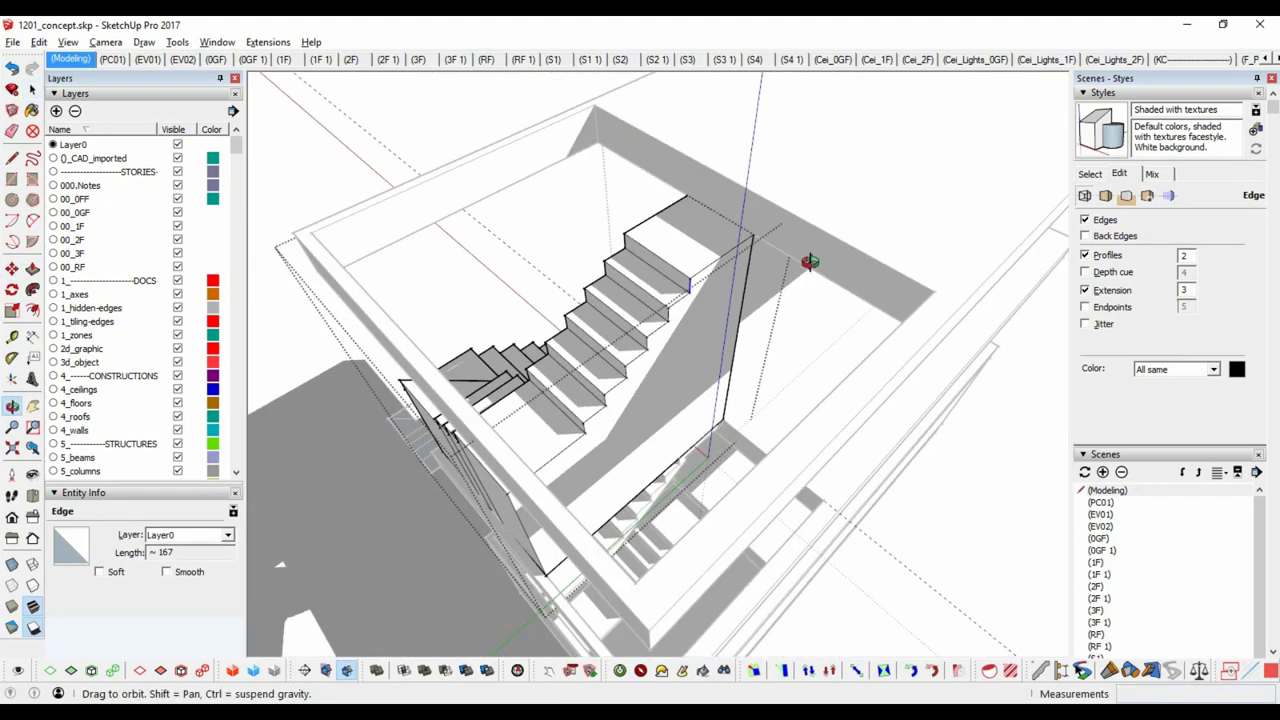
{"action": "key", "text": "e"}
{"action": "mouse_move", "coordinate": [762, 307]}
{"action": "middle_mouse_down"}
{"action": "mouse_move", "coordinate": [686, 400]}
{"action": "mouse_move", "coordinate": [557, 437]}
{"action": "mouse_move", "coordinate": [863, 191]}
{"action": "mouse_move", "coordinate": [808, 366]}
{"action": "mouse_move", "coordinate": [551, 434]}
{"action": "mouse_move", "coordinate": [700, 420]}
{"action": "mouse_move", "coordinate": [815, 473]}
{"action": "middle_mouse_up"}
{"action": "mouse_move", "coordinate": [967, 350]}
{"action": "middle_mouse_down"}
{"action": "mouse_move", "coordinate": [829, 409]}
{"action": "mouse_move", "coordinate": [706, 246]}
{"action": "mouse_move", "coordinate": [686, 246]}
{"action": "mouse_move", "coordinate": [501, 366]}
{"action": "mouse_move", "coordinate": [580, 350]}
{"action": "mouse_move", "coordinate": [537, 357]}
{"action": "middle_mouse_up"}
Push one tread of the upper flight about 167.
{"action": "key", "text": "p"}
{"action": "left_click", "coordinate": [600, 290]}
{"action": "left_click", "coordinate": [595, 377]}
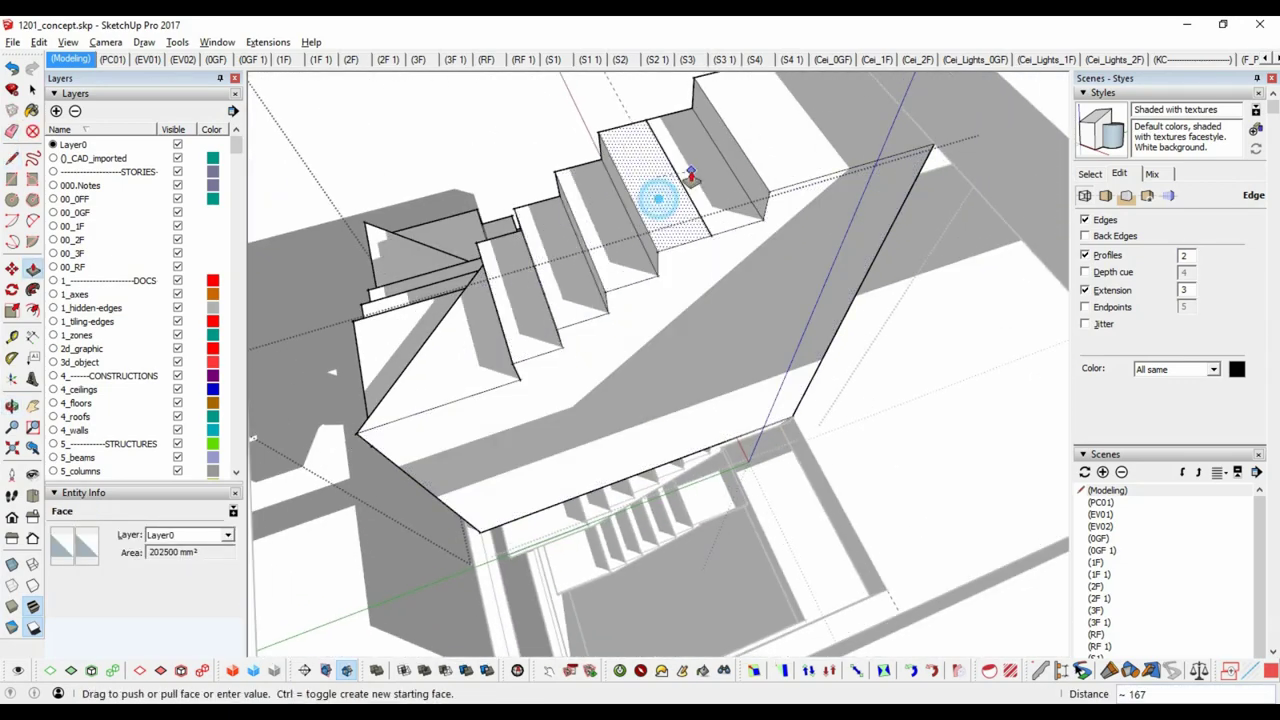
Orbit and zoom around the building to an oblique view of the upper stair block.
{"action": "mouse_move", "coordinate": [690, 175]}
{"action": "middle_mouse_down"}
{"action": "mouse_move", "coordinate": [723, 346]}
{"action": "mouse_move", "coordinate": [837, 434]}
{"action": "mouse_move", "coordinate": [586, 360]}
{"action": "mouse_move", "coordinate": [790, 278]}
{"action": "mouse_move", "coordinate": [886, 466]}
{"action": "mouse_move", "coordinate": [829, 443]}
{"action": "mouse_move", "coordinate": [648, 460]}
{"action": "middle_mouse_up"}
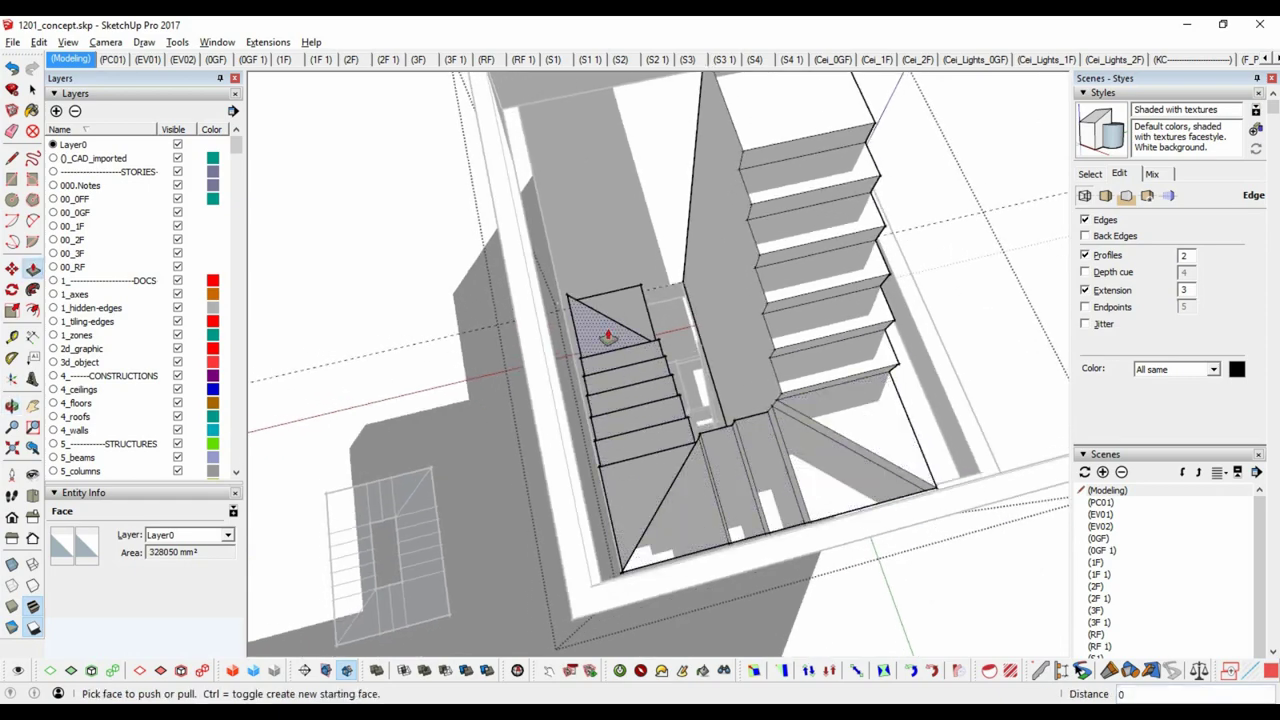
{"action": "middle_click_drag", "start_coordinate": [607, 337], "coordinate": [496, 347]}
{"action": "mouse_move", "coordinate": [706, 358]}
{"action": "middle_mouse_down"}
{"action": "mouse_move", "coordinate": [497, 266]}
{"action": "mouse_move", "coordinate": [597, 223]}
{"action": "mouse_move", "coordinate": [811, 289]}
{"action": "mouse_move", "coordinate": [955, 243]}
{"action": "mouse_move", "coordinate": [1006, 274]}
{"action": "mouse_move", "coordinate": [871, 374]}
{"action": "mouse_move", "coordinate": [400, 423]}
{"action": "mouse_move", "coordinate": [621, 383]}
{"action": "middle_mouse_up"}
{"action": "mouse_move", "coordinate": [715, 280]}
{"action": "middle_mouse_down"}
{"action": "mouse_move", "coordinate": [877, 366]}
{"action": "mouse_move", "coordinate": [757, 300]}
{"action": "mouse_move", "coordinate": [860, 238]}
{"action": "middle_mouse_up"}
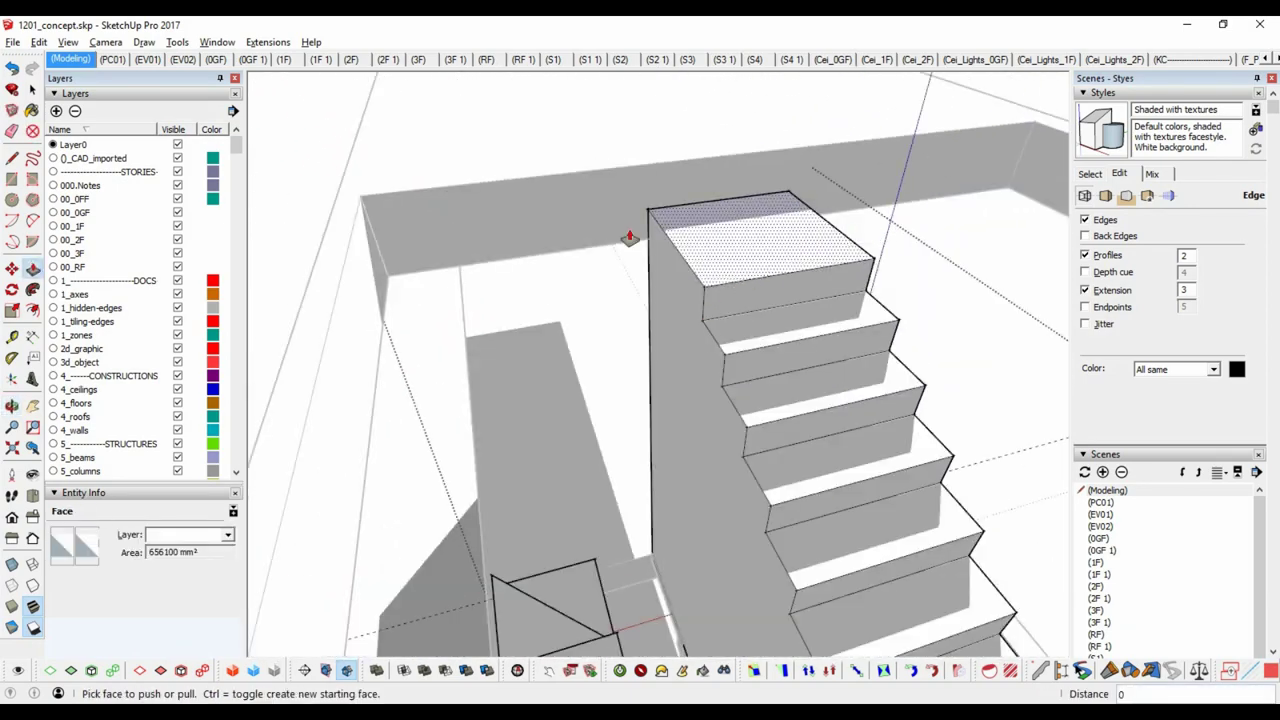
{"action": "scroll", "coordinate": [629, 237], "scroll_direction": "down", "scroll_amount": 5}
{"action": "mouse_move", "coordinate": [523, 303]}
{"action": "middle_mouse_down"}
{"action": "mouse_move", "coordinate": [571, 300]}
{"action": "mouse_move", "coordinate": [561, 315]}
{"action": "middle_mouse_up"}
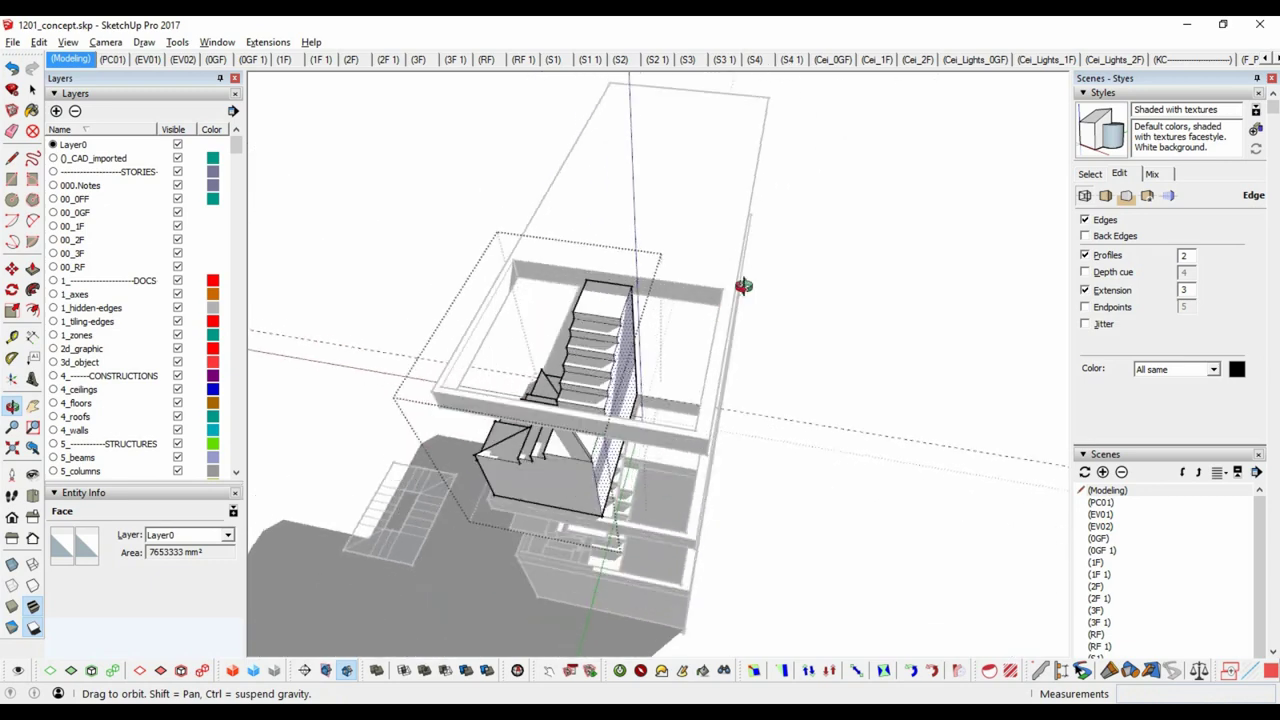
{"action": "mouse_move", "coordinate": [614, 179]}
{"action": "middle_mouse_down"}
{"action": "mouse_move", "coordinate": [606, 290]}
{"action": "mouse_move", "coordinate": [752, 325]}
{"action": "middle_mouse_up"}
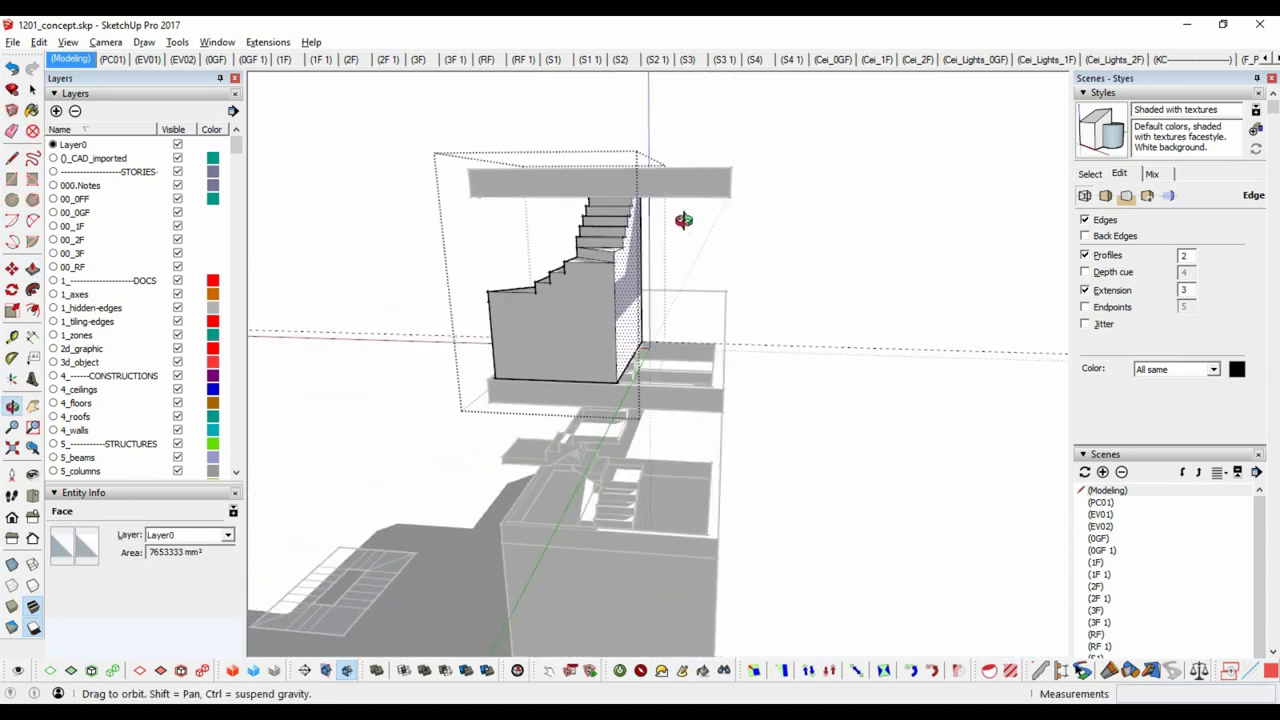
{"action": "middle_click_drag", "start_coordinate": [683, 220], "coordinate": [686, 351]}
{"action": "scroll", "coordinate": [603, 352], "scroll_direction": "up", "scroll_amount": 3}
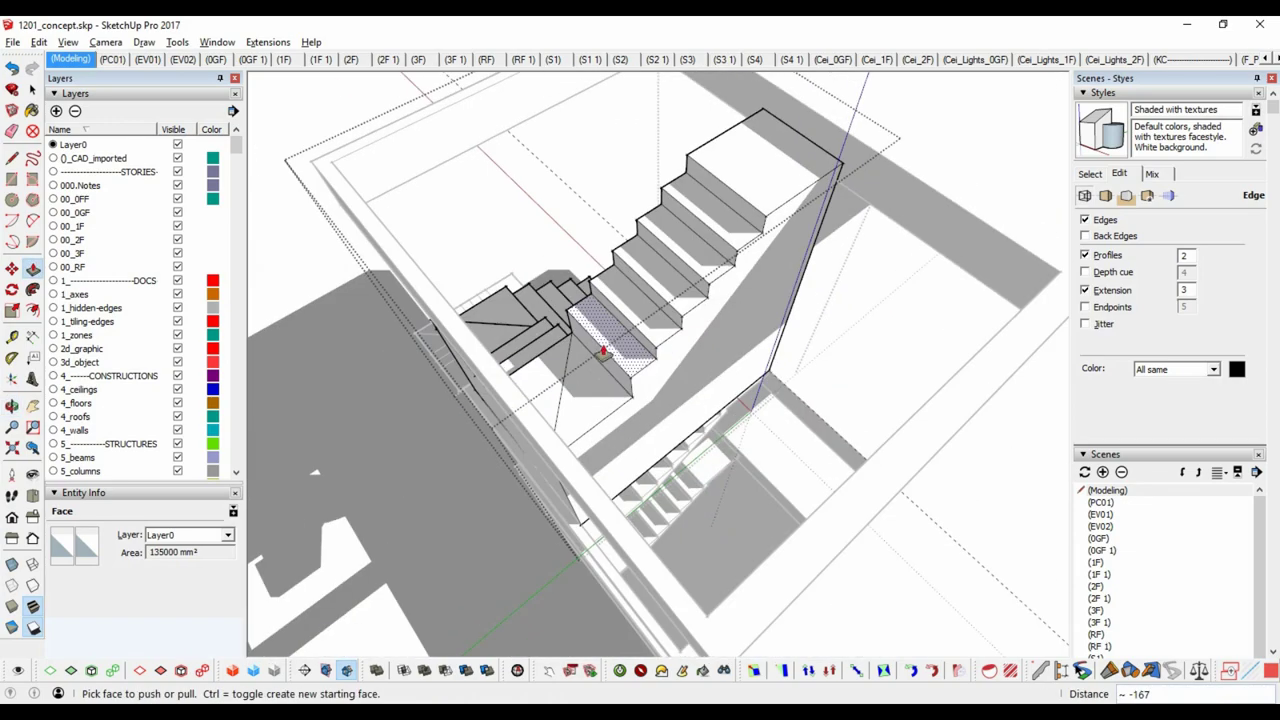
{"action": "mouse_move", "coordinate": [690, 283]}
{"action": "middle_mouse_down"}
{"action": "mouse_move", "coordinate": [551, 194]}
{"action": "mouse_move", "coordinate": [666, 363]}
{"action": "mouse_move", "coordinate": [640, 214]}
{"action": "mouse_move", "coordinate": [792, 298]}
{"action": "middle_mouse_up"}
{"action": "scroll", "coordinate": [810, 325], "scroll_direction": "up", "scroll_amount": 3}
Complete a new face on the stair block and push/pull it.
{"action": "key", "text": "e"}
{"action": "left_click", "coordinate": [735, 408]}
{"action": "key", "text": "p"}
{"action": "middle_click_drag", "start_coordinate": [735, 408], "coordinate": [776, 334]}
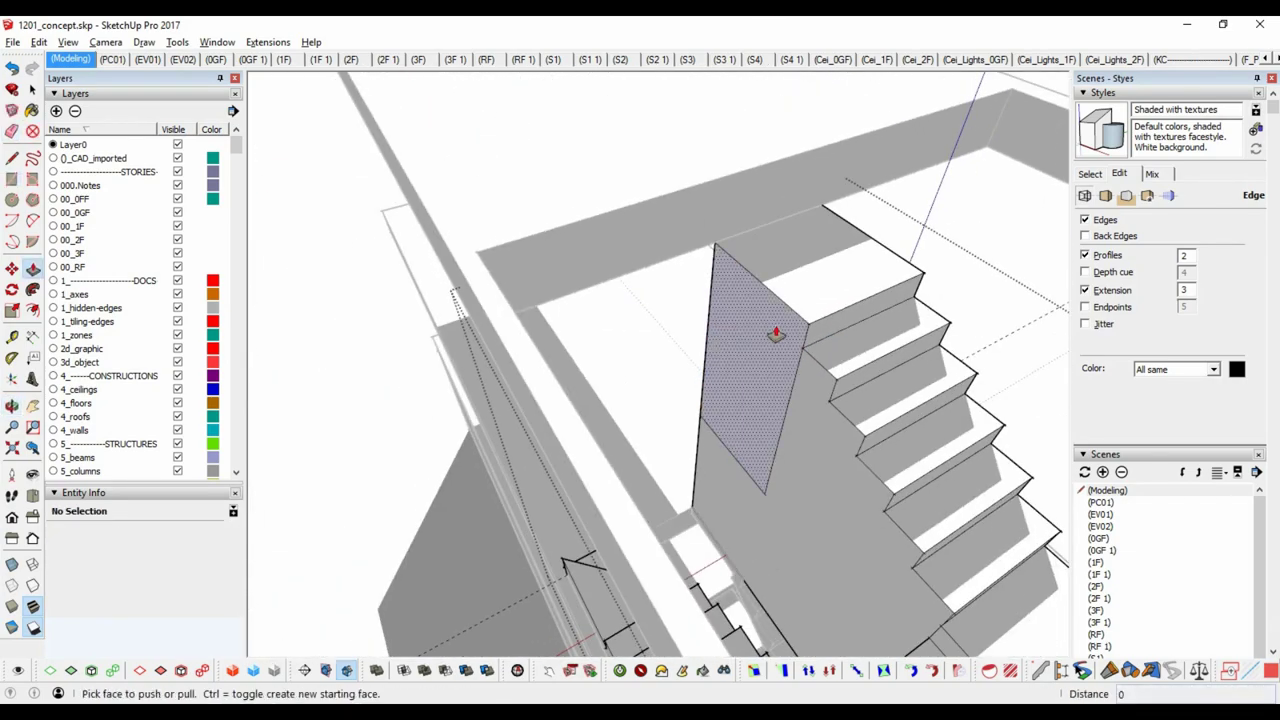
{"action": "left_click", "coordinate": [476, 263]}
{"action": "mouse_move", "coordinate": [476, 263]}
{"action": "middle_mouse_down"}
{"action": "mouse_move", "coordinate": [760, 346]}
{"action": "mouse_move", "coordinate": [671, 294]}
{"action": "middle_mouse_up"}
Add a Tape Measure guide from an edge of the stair block's top.
{"action": "key", "text": "t"}
{"action": "left_click", "coordinate": [700, 371]}
{"action": "left_click", "coordinate": [725, 383]}
{"action": "left_click", "coordinate": [725, 383]}
{"action": "mouse_move", "coordinate": [725, 383]}
{"action": "middle_mouse_down"}
{"action": "mouse_move", "coordinate": [726, 357]}
{"action": "mouse_move", "coordinate": [766, 297]}
{"action": "middle_mouse_up"}
Draw a rectangle on the block's top beside the steps and push it down 167.
{"action": "key", "text": "r"}
{"action": "left_click", "coordinate": [728, 352]}
{"action": "left_click", "coordinate": [677, 337]}
{"action": "key", "text": "p"}
{"action": "left_click", "coordinate": [656, 392]}
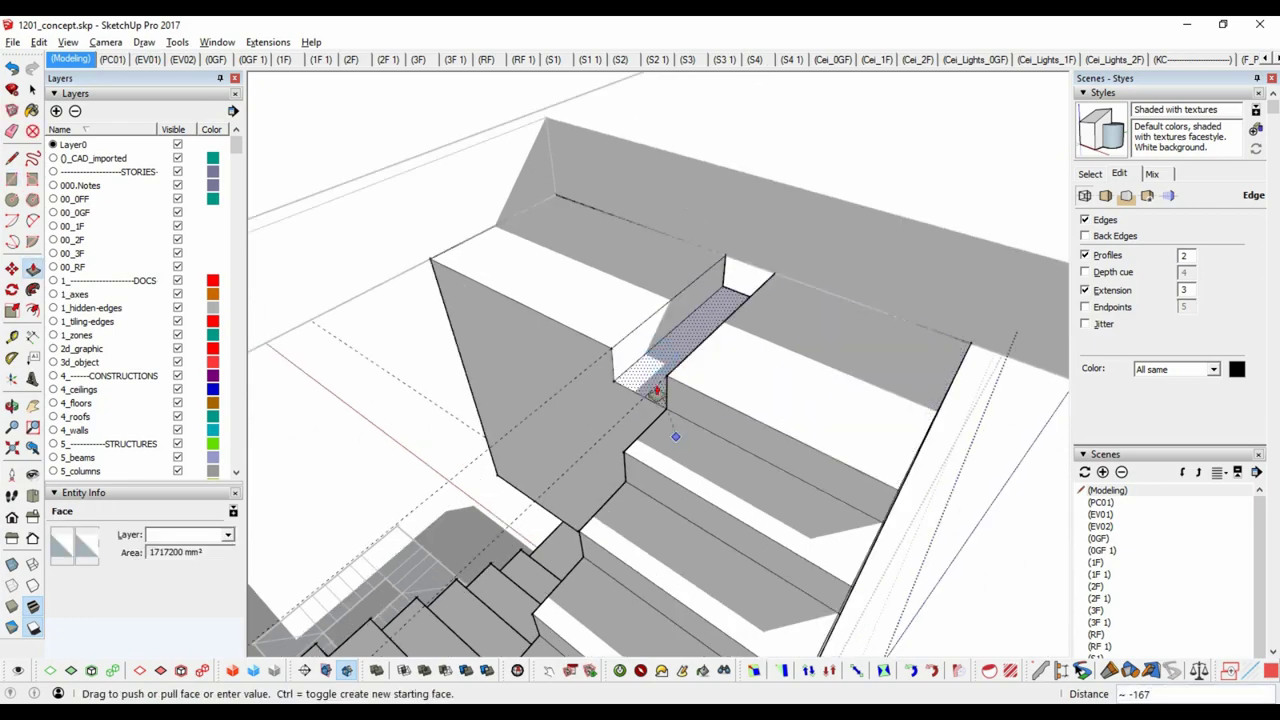
{"action": "left_click", "coordinate": [681, 343]}
{"action": "mouse_move", "coordinate": [681, 343]}
{"action": "middle_mouse_down"}
{"action": "mouse_move", "coordinate": [586, 277]}
{"action": "mouse_move", "coordinate": [763, 320]}
{"action": "middle_mouse_up"}
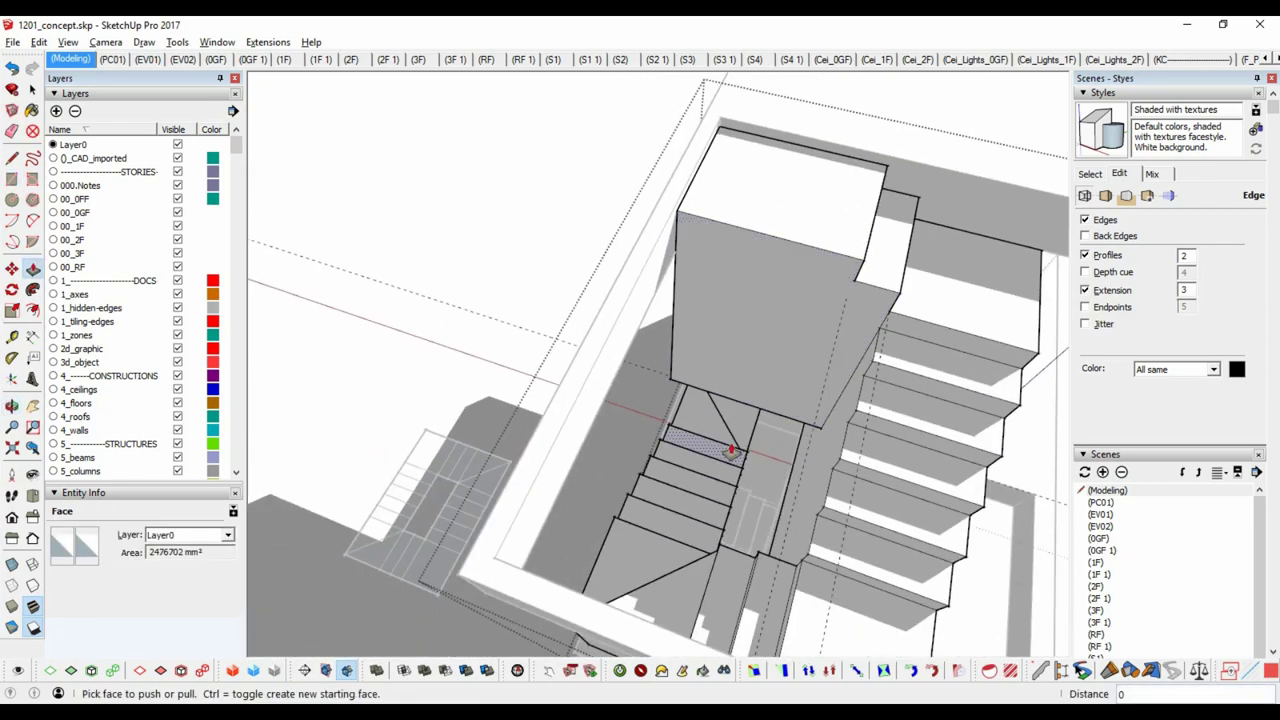
{"action": "middle_click_drag", "start_coordinate": [737, 449], "coordinate": [645, 545]}
{"action": "mouse_move", "coordinate": [890, 377]}
{"action": "middle_mouse_down"}
{"action": "mouse_move", "coordinate": [743, 177]}
{"action": "mouse_move", "coordinate": [650, 289]}
{"action": "mouse_move", "coordinate": [641, 256]}
{"action": "mouse_move", "coordinate": [553, 289]}
{"action": "middle_mouse_up"}
Return to the Select tool and clear the selection.
{"action": "key", "text": "space"}
{"action": "scroll", "coordinate": [553, 289], "scroll_direction": "up", "scroll_amount": 3}
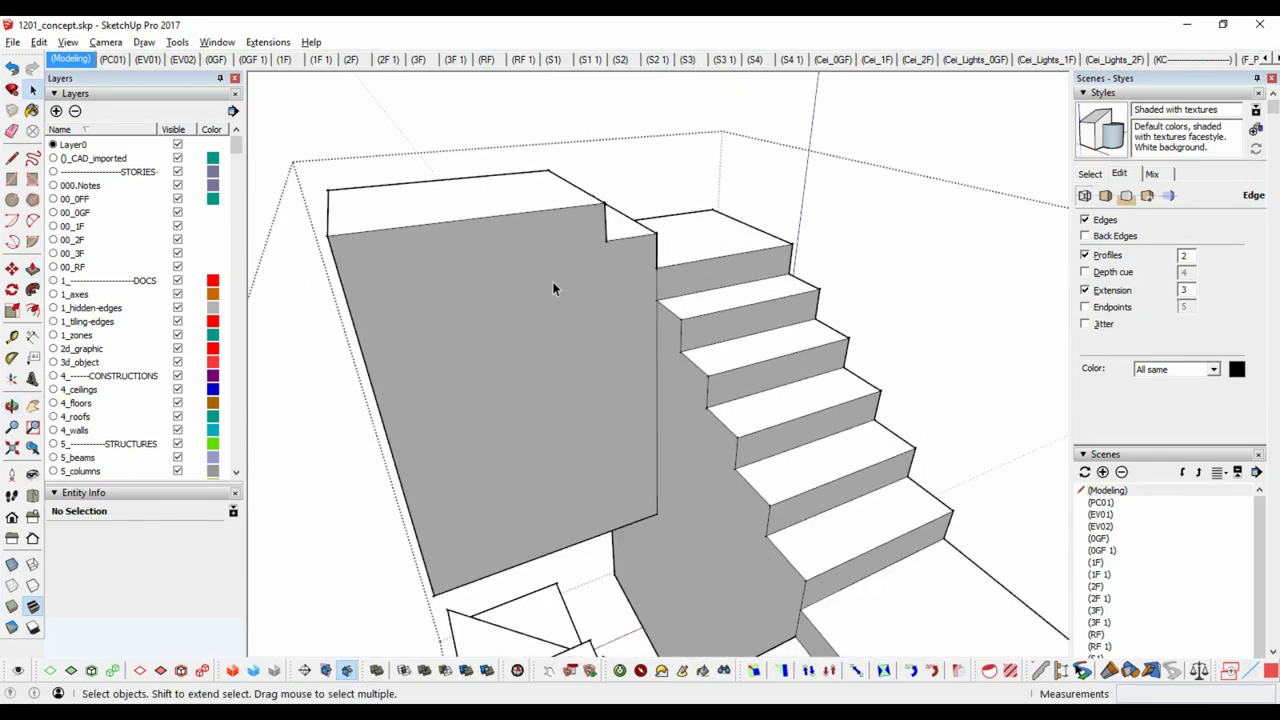
{"action": "key", "text": "space"}
{"action": "scroll", "coordinate": [540, 288], "scroll_direction": "down", "scroll_amount": 5}
{"action": "left_click", "coordinate": [574, 285]}
{"action": "scroll", "coordinate": [551, 209], "scroll_direction": "up", "scroll_amount": 5}
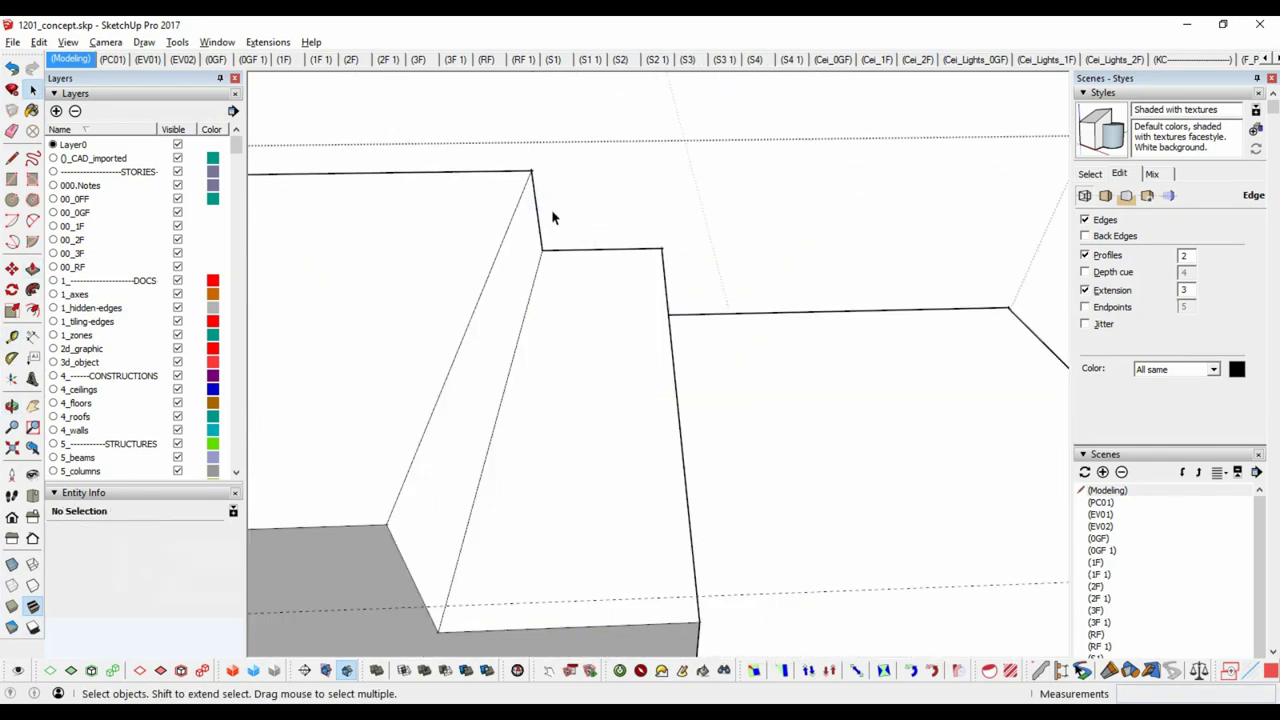
Select the stair group, then orbit to view the upper storey and top slab.
{"action": "mouse_move", "coordinate": [546, 257]}
{"action": "middle_mouse_down"}
{"action": "mouse_move", "coordinate": [343, 200]}
{"action": "mouse_move", "coordinate": [597, 334]}
{"action": "middle_mouse_up"}
{"action": "left_click", "coordinate": [656, 421]}
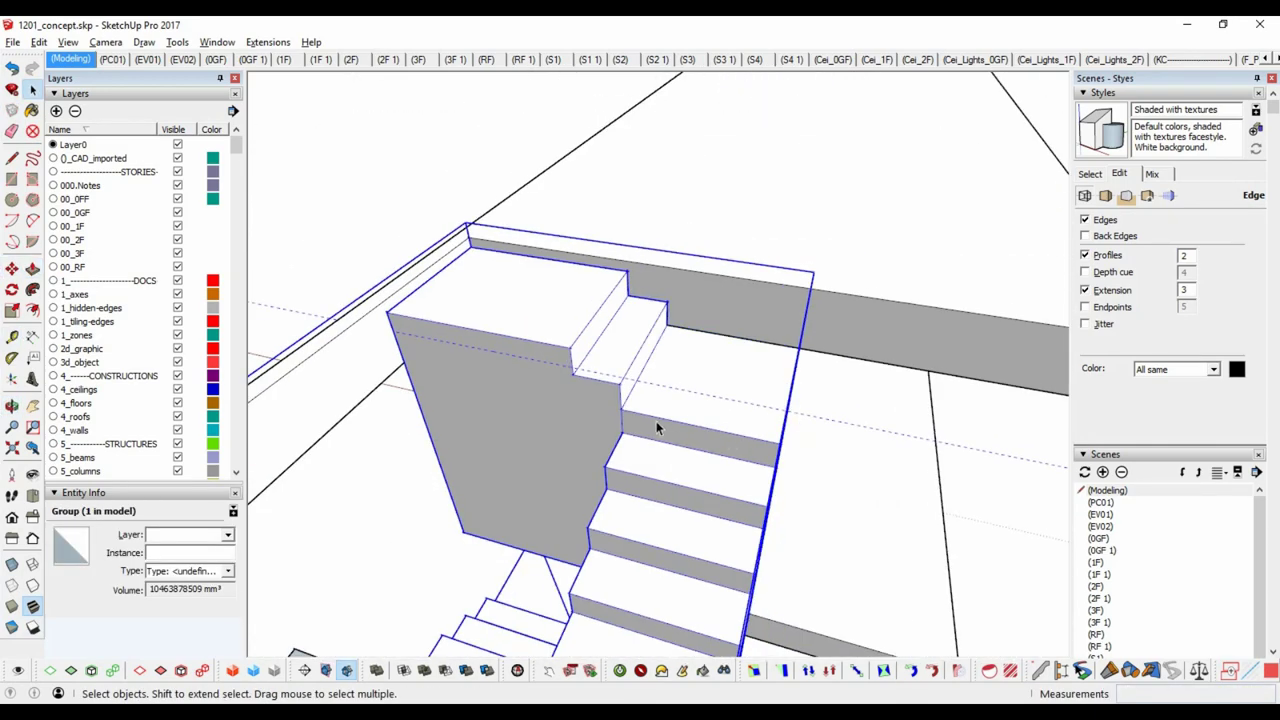
{"action": "mouse_move", "coordinate": [656, 421]}
{"action": "middle_mouse_down"}
{"action": "mouse_move", "coordinate": [455, 305]}
{"action": "mouse_move", "coordinate": [483, 514]}
{"action": "middle_mouse_up"}
{"action": "scroll", "coordinate": [603, 374], "scroll_direction": "up", "scroll_amount": 5}
{"action": "scroll", "coordinate": [666, 314], "scroll_direction": "up", "scroll_amount": 2}
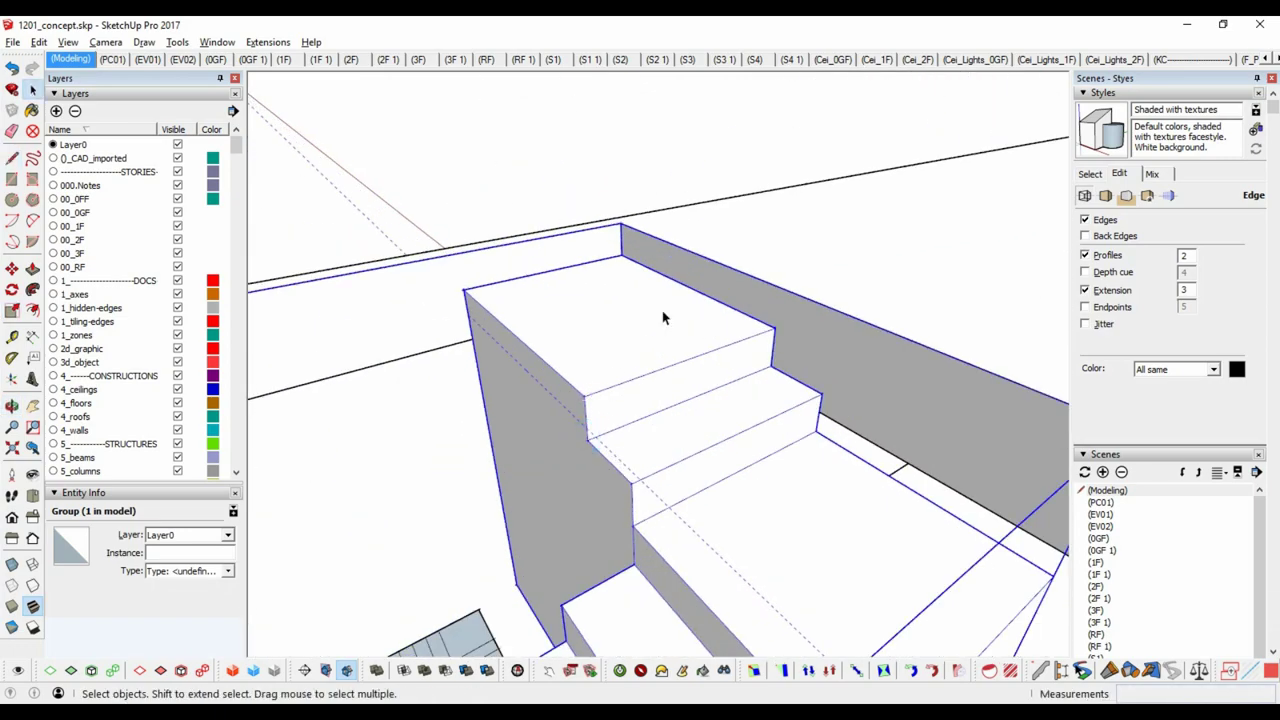
{"action": "scroll", "coordinate": [666, 314], "scroll_direction": "down", "scroll_amount": 5}
{"action": "mouse_move", "coordinate": [666, 314]}
{"action": "middle_mouse_down"}
{"action": "mouse_move", "coordinate": [779, 171]}
{"action": "mouse_move", "coordinate": [866, 357]}
{"action": "mouse_move", "coordinate": [806, 166]}
{"action": "mouse_move", "coordinate": [616, 303]}
{"action": "middle_mouse_up"}
{"action": "scroll", "coordinate": [779, 171], "scroll_direction": "down", "scroll_amount": 4}
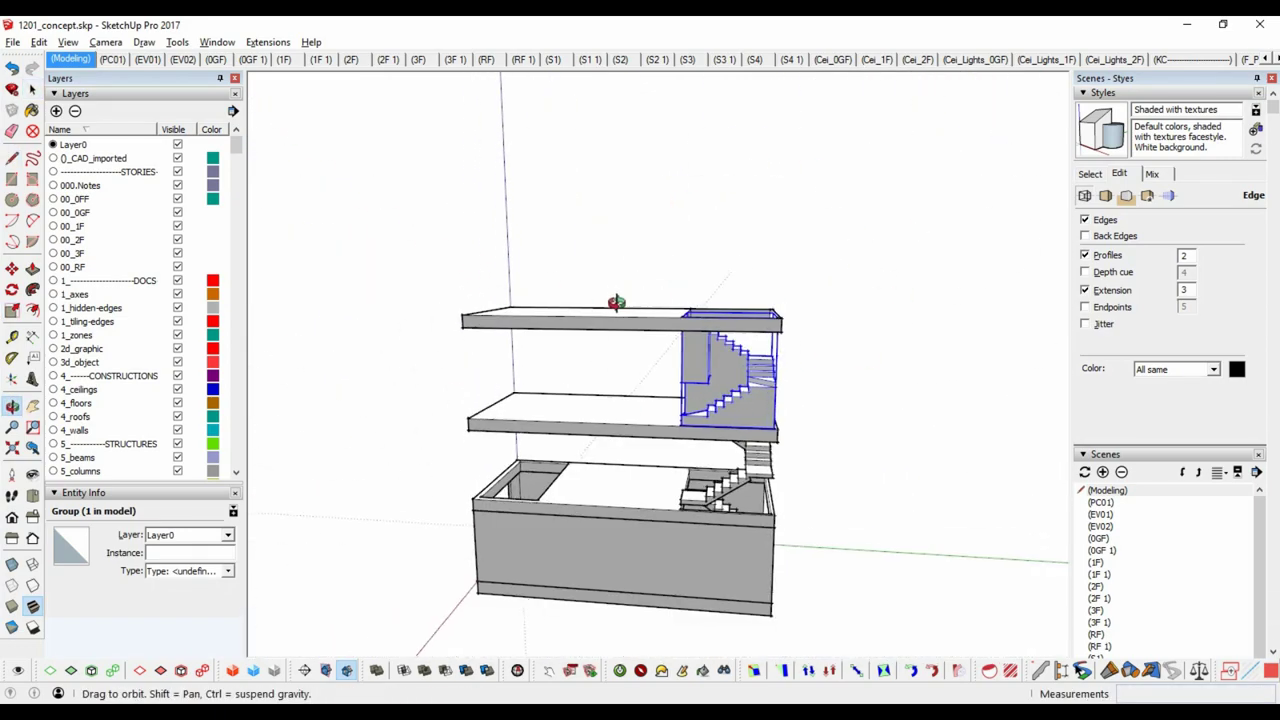
{"action": "middle_click_drag", "start_coordinate": [662, 472], "coordinate": [700, 357]}
Copy the top floor slab one storey higher with Move and Ctrl.
{"action": "left_click", "coordinate": [700, 357]}
{"action": "key", "text": "m"}
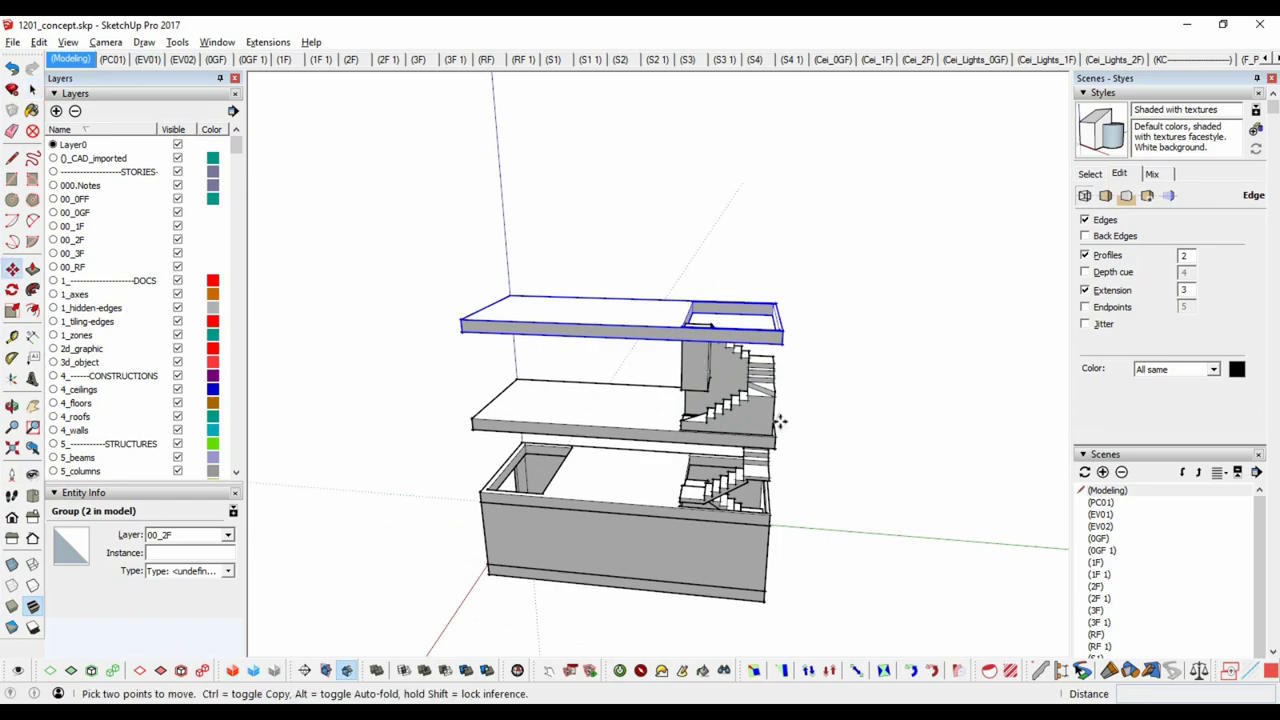
{"action": "left_click", "coordinate": [777, 423]}
{"action": "key", "text": "ctrl"}
{"action": "mouse_move", "coordinate": [777, 366]}
{"action": "middle_mouse_down"}
{"action": "mouse_move", "coordinate": [650, 229]}
{"action": "mouse_move", "coordinate": [623, 409]}
{"action": "mouse_move", "coordinate": [705, 311]}
{"action": "mouse_move", "coordinate": [686, 196]}
{"action": "middle_mouse_up"}
{"action": "left_click", "coordinate": [623, 409]}
Open the stair group and place a diagonal guide along the stair slope.
{"action": "double_click", "coordinate": [700, 320]}
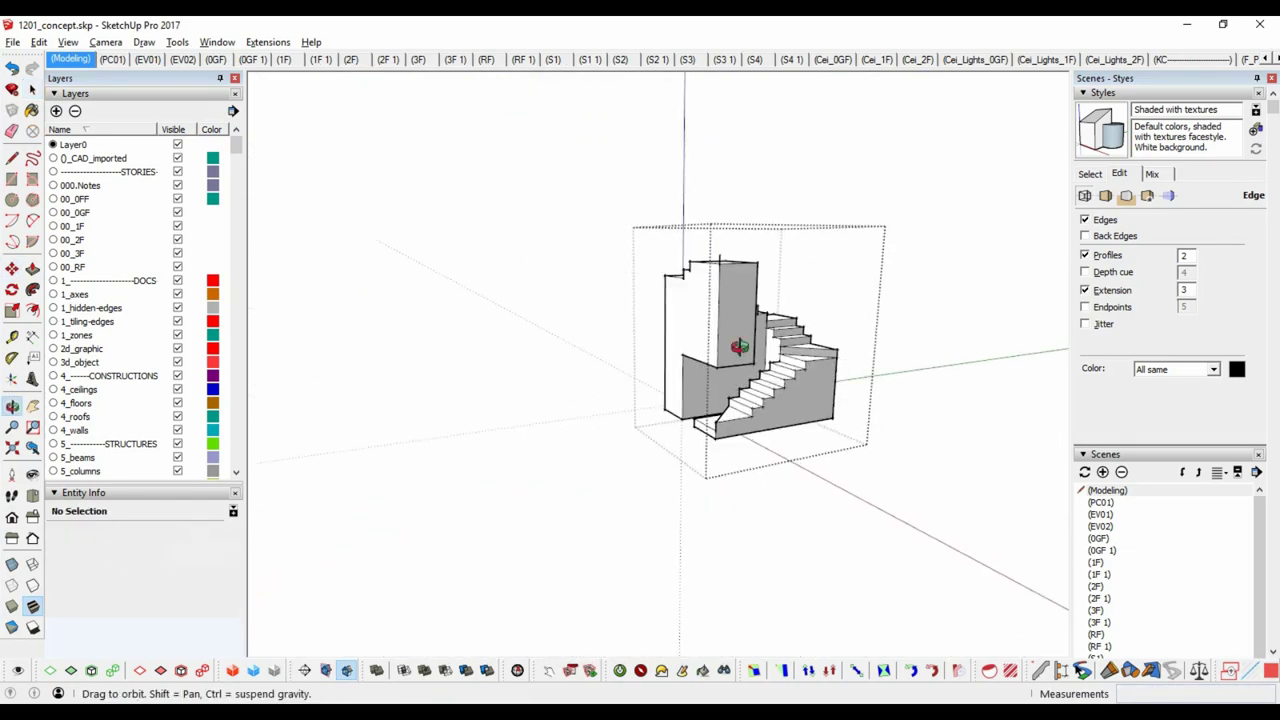
{"action": "scroll", "coordinate": [581, 297], "scroll_direction": "up", "scroll_amount": 5}
{"action": "key", "text": "t"}
{"action": "scroll", "coordinate": [600, 255], "scroll_direction": "up", "scroll_amount": 3}
{"action": "scroll", "coordinate": [560, 278], "scroll_direction": "up", "scroll_amount": 3}
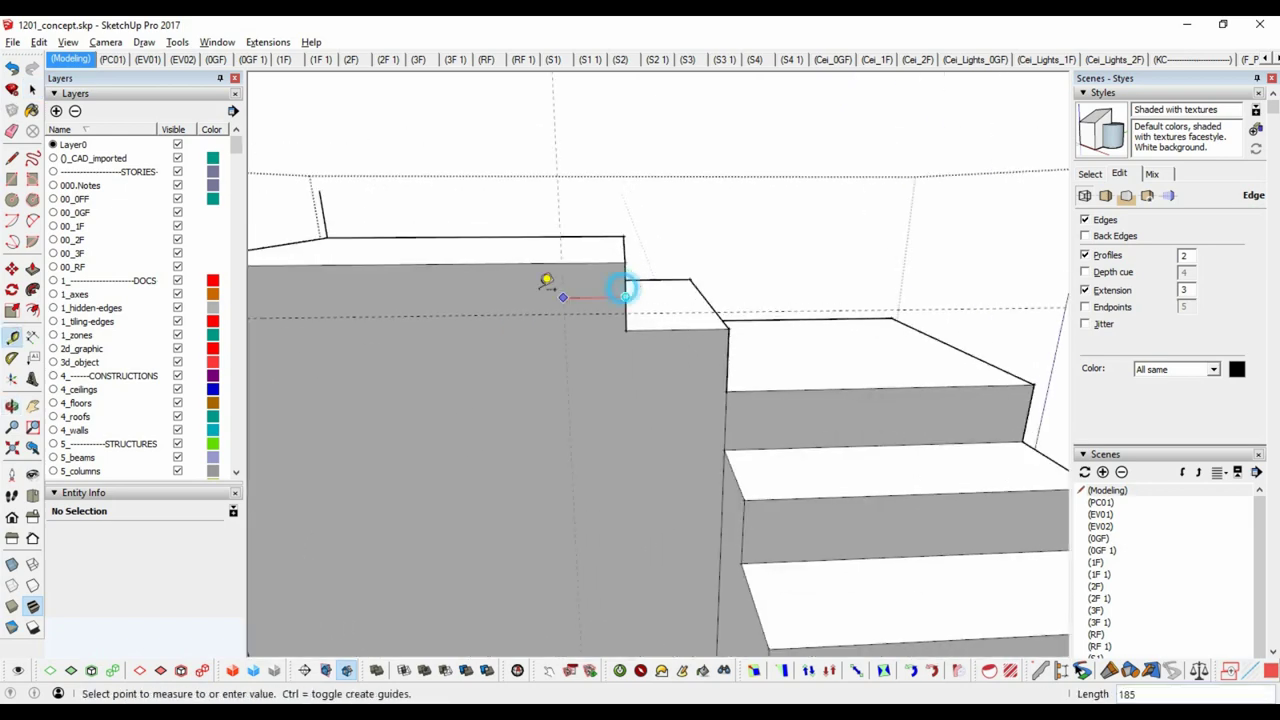
{"action": "left_click", "coordinate": [628, 280]}
{"action": "middle_click_drag", "start_coordinate": [571, 294], "coordinate": [700, 320]}
{"action": "left_click", "coordinate": [779, 361]}
{"action": "scroll", "coordinate": [664, 285], "scroll_direction": "up", "scroll_amount": 2}
{"action": "left_click", "coordinate": [662, 271]}
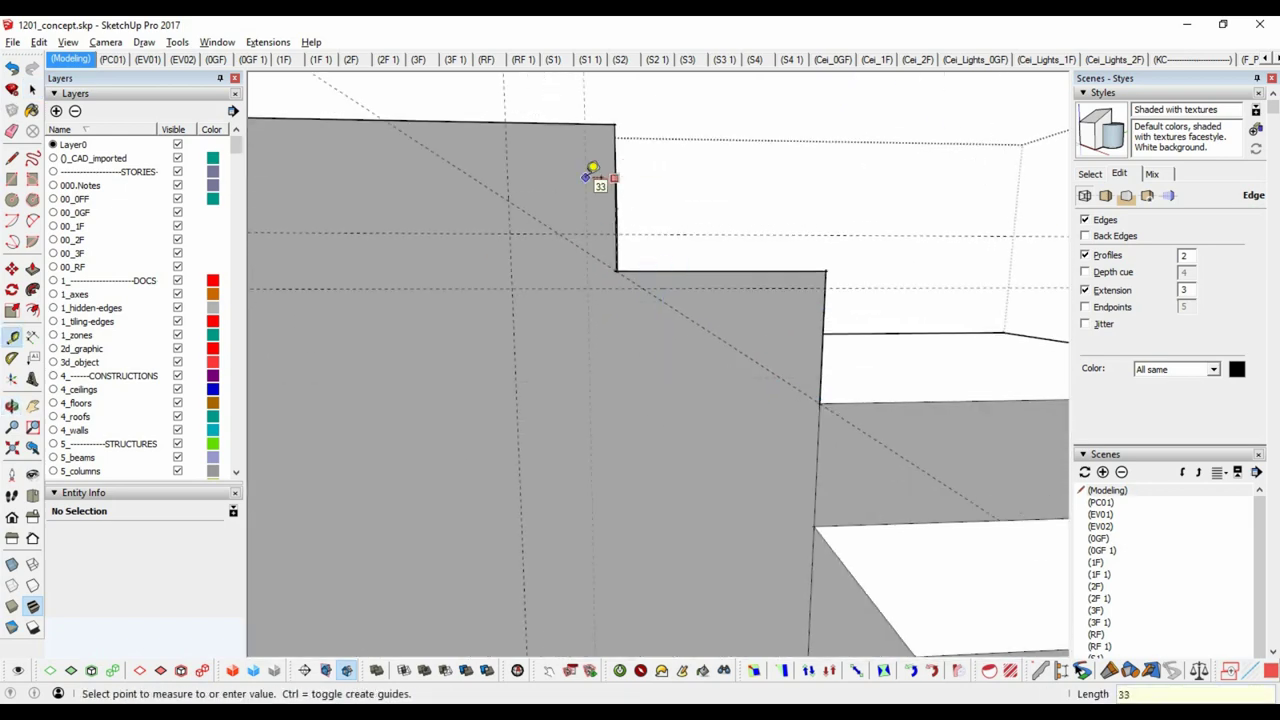
Push the stair block's side face back.
{"action": "scroll", "coordinate": [735, 433], "scroll_direction": "down", "scroll_amount": 2}
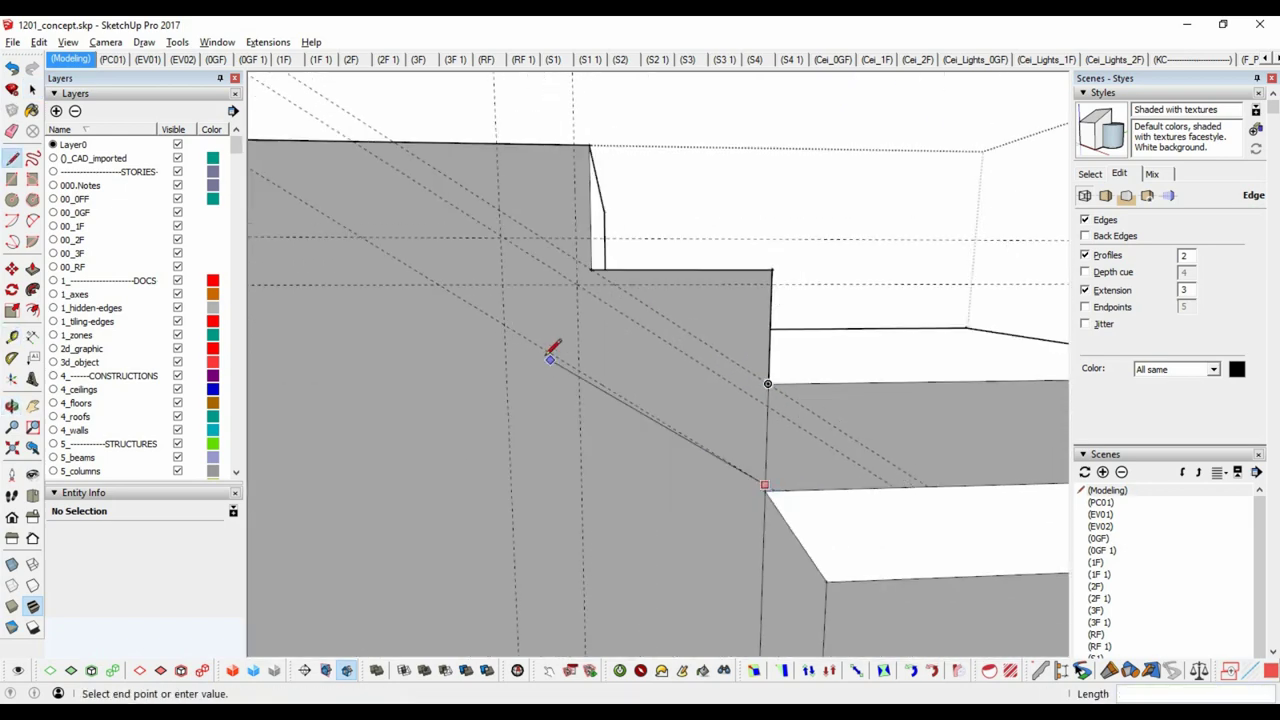
{"action": "middle_click_drag", "start_coordinate": [551, 351], "coordinate": [714, 357]}
{"action": "scroll", "coordinate": [714, 357], "scroll_direction": "up", "scroll_amount": 3}
{"action": "scroll", "coordinate": [703, 294], "scroll_direction": "down", "scroll_amount": 3}
{"action": "mouse_move", "coordinate": [703, 294]}
{"action": "middle_mouse_down"}
{"action": "mouse_move", "coordinate": [638, 345]}
{"action": "mouse_move", "coordinate": [886, 451]}
{"action": "middle_mouse_up"}
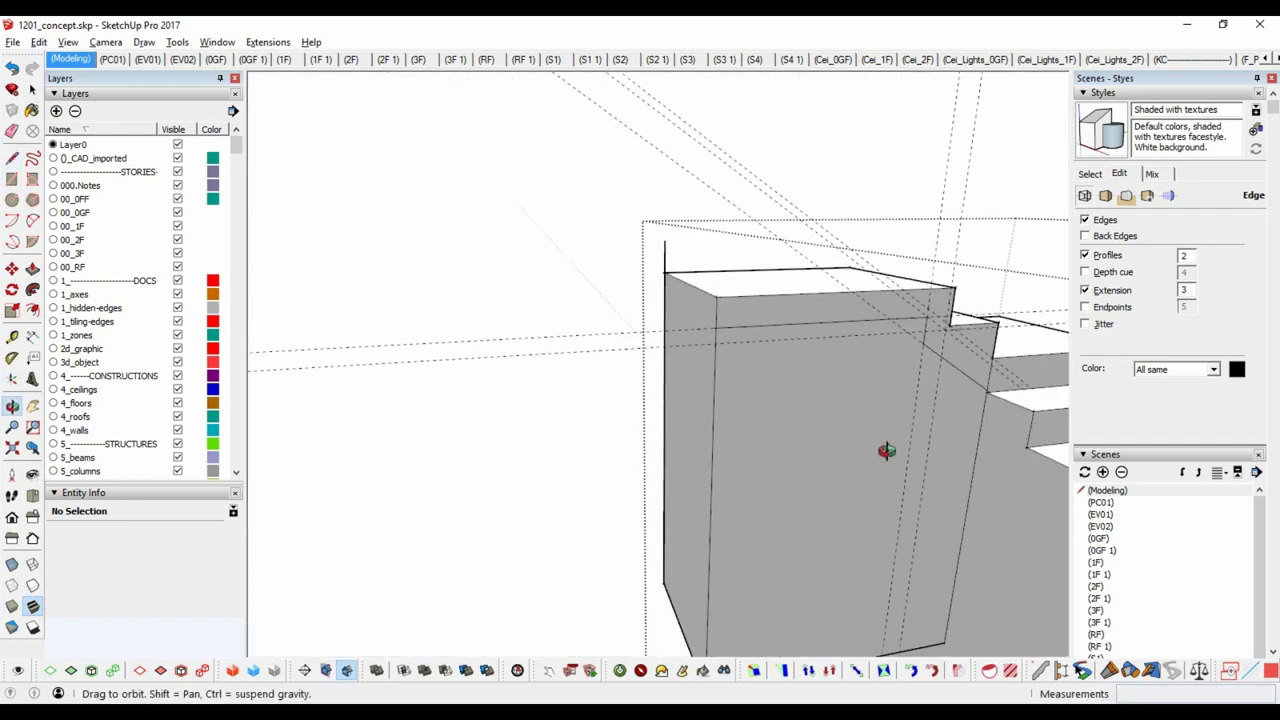
{"action": "key", "text": "p"}
{"action": "left_click", "coordinate": [660, 280]}
{"action": "scroll", "coordinate": [663, 278], "scroll_direction": "up", "scroll_amount": 2}
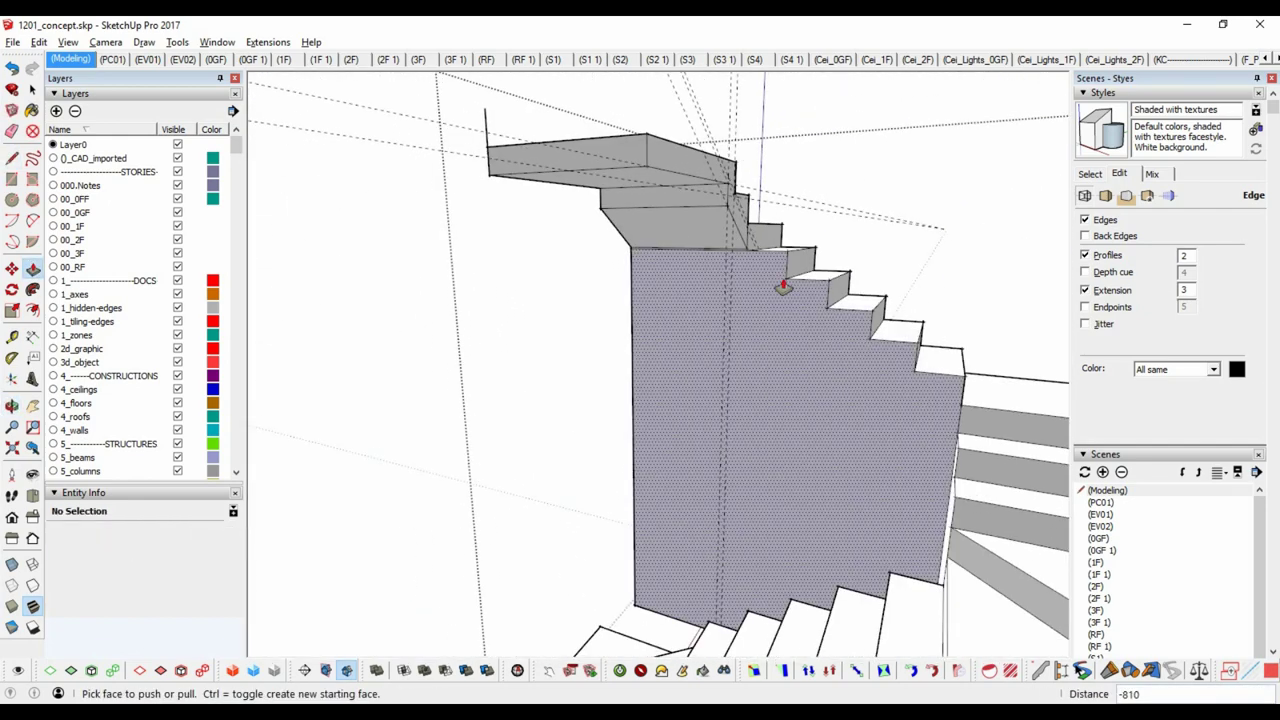
{"action": "scroll", "coordinate": [654, 346], "scroll_direction": "up", "scroll_amount": 2}
{"action": "left_click", "coordinate": [654, 346]}
Place another guide line on the stair face.
{"action": "key", "text": "t"}
{"action": "scroll", "coordinate": [805, 296], "scroll_direction": "up", "scroll_amount": 2}
{"action": "middle_click_drag", "start_coordinate": [806, 296], "coordinate": [723, 338]}
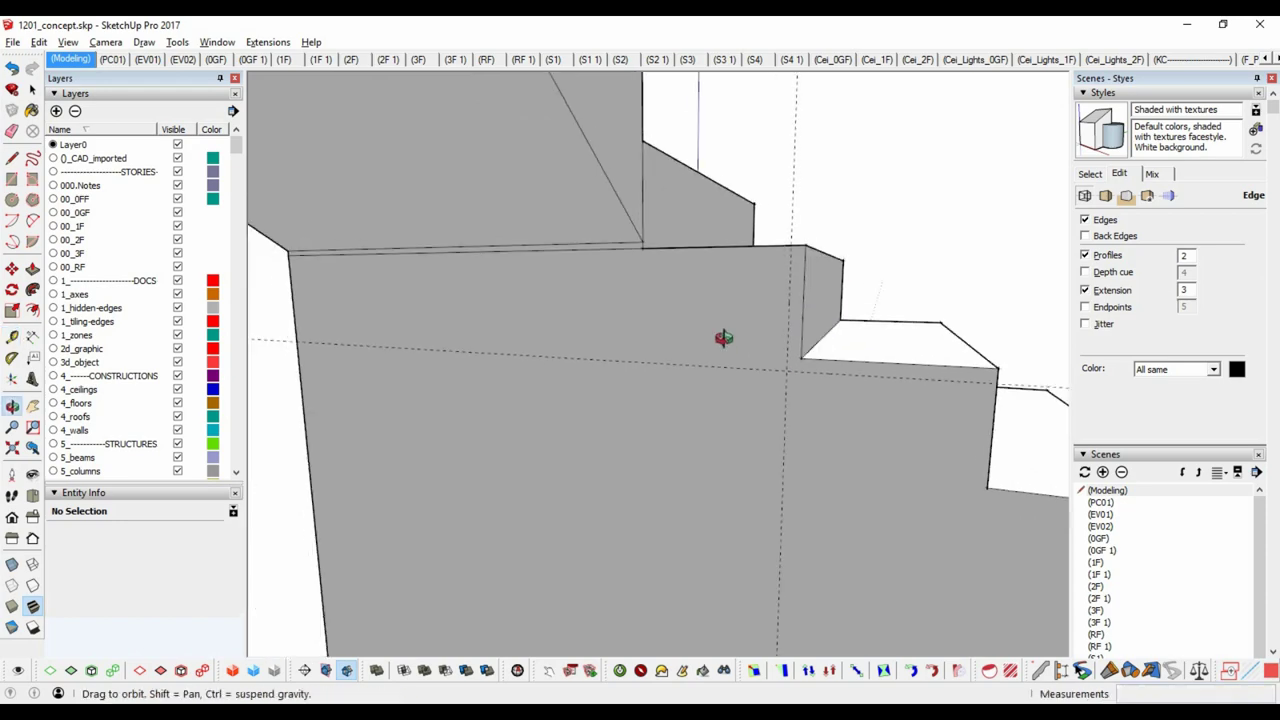
{"action": "left_click", "coordinate": [817, 440]}
{"action": "scroll", "coordinate": [686, 366], "scroll_direction": "down", "scroll_amount": 3}
{"action": "scroll", "coordinate": [672, 308], "scroll_direction": "up", "scroll_amount": 3}
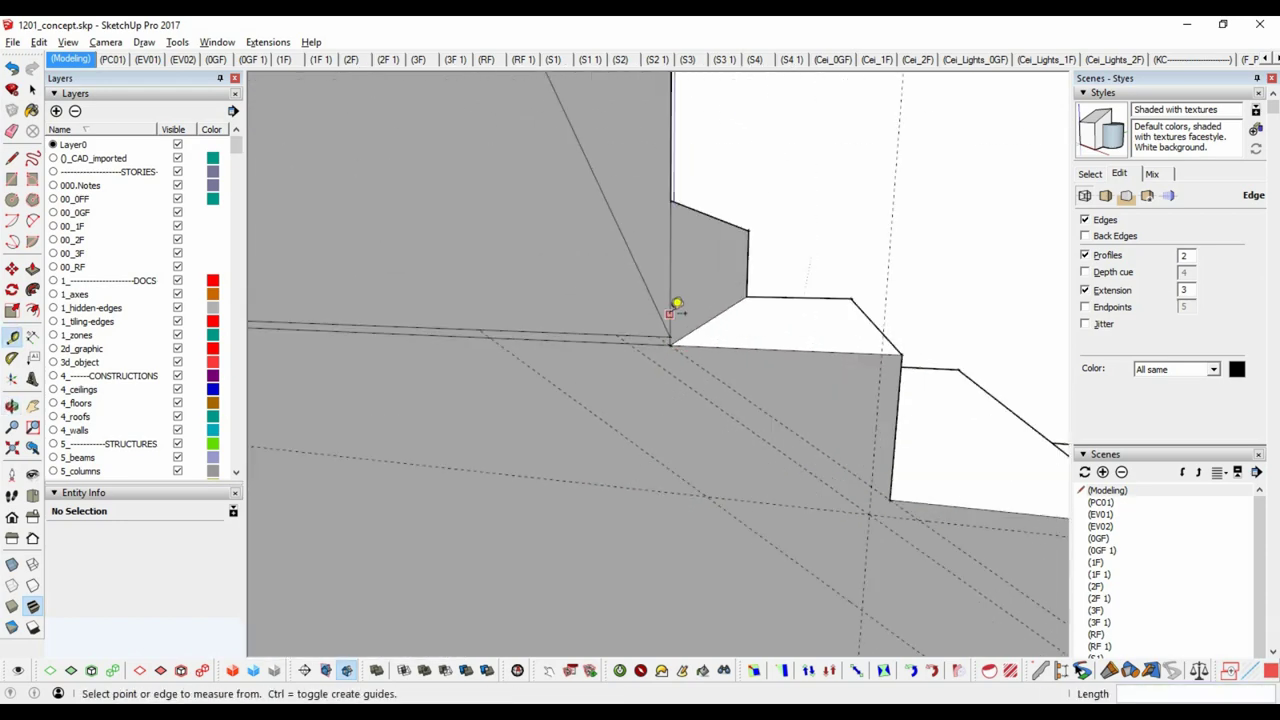
{"action": "mouse_move", "coordinate": [636, 376]}
{"action": "middle_mouse_down"}
{"action": "mouse_move", "coordinate": [500, 309]}
{"action": "mouse_move", "coordinate": [525, 272]}
{"action": "middle_mouse_up"}
Erase unneeded edges on the stair block.
{"action": "key", "text": "e"}
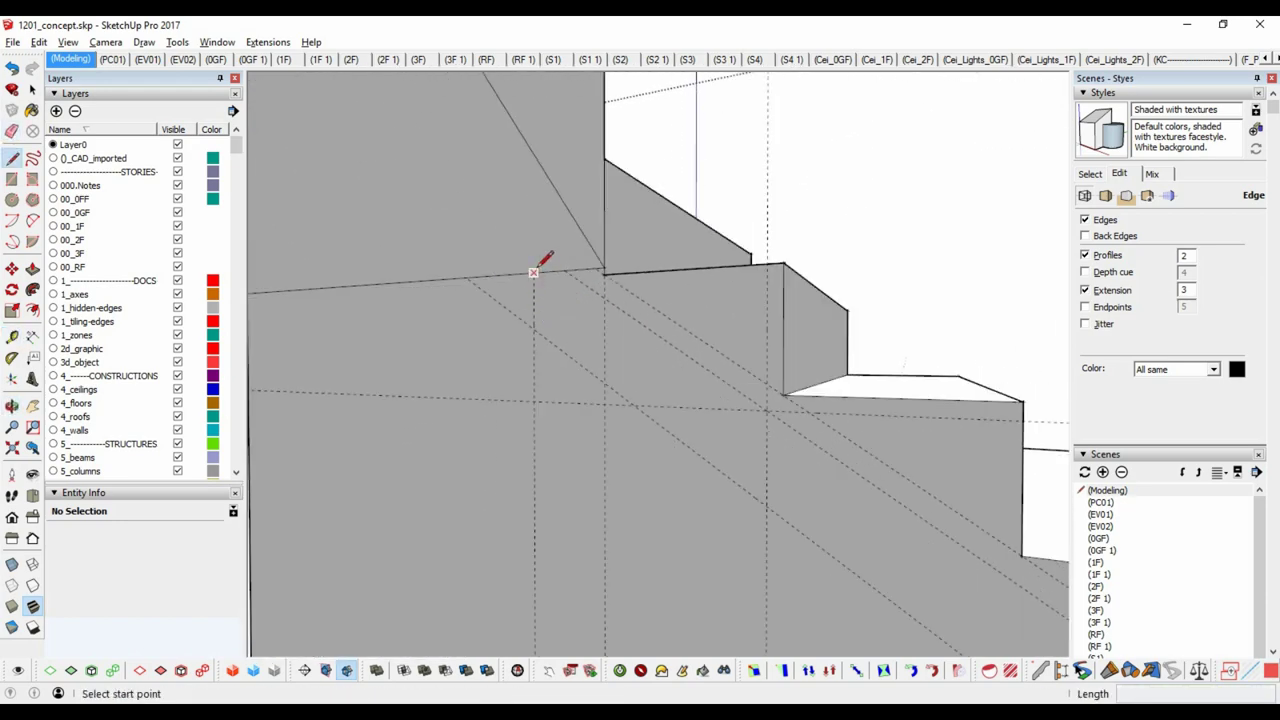
{"action": "scroll", "coordinate": [600, 337], "scroll_direction": "down", "scroll_amount": 3}
{"action": "scroll", "coordinate": [866, 471], "scroll_direction": "up", "scroll_amount": 2}
{"action": "scroll", "coordinate": [737, 363], "scroll_direction": "up", "scroll_amount": 2}
{"action": "mouse_move", "coordinate": [737, 363]}
{"action": "middle_mouse_down"}
{"action": "mouse_move", "coordinate": [748, 382]}
{"action": "mouse_move", "coordinate": [471, 234]}
{"action": "middle_mouse_up"}
{"action": "key", "text": "p"}
{"action": "scroll", "coordinate": [662, 290], "scroll_direction": "up", "scroll_amount": 3}
{"action": "key", "text": "e"}
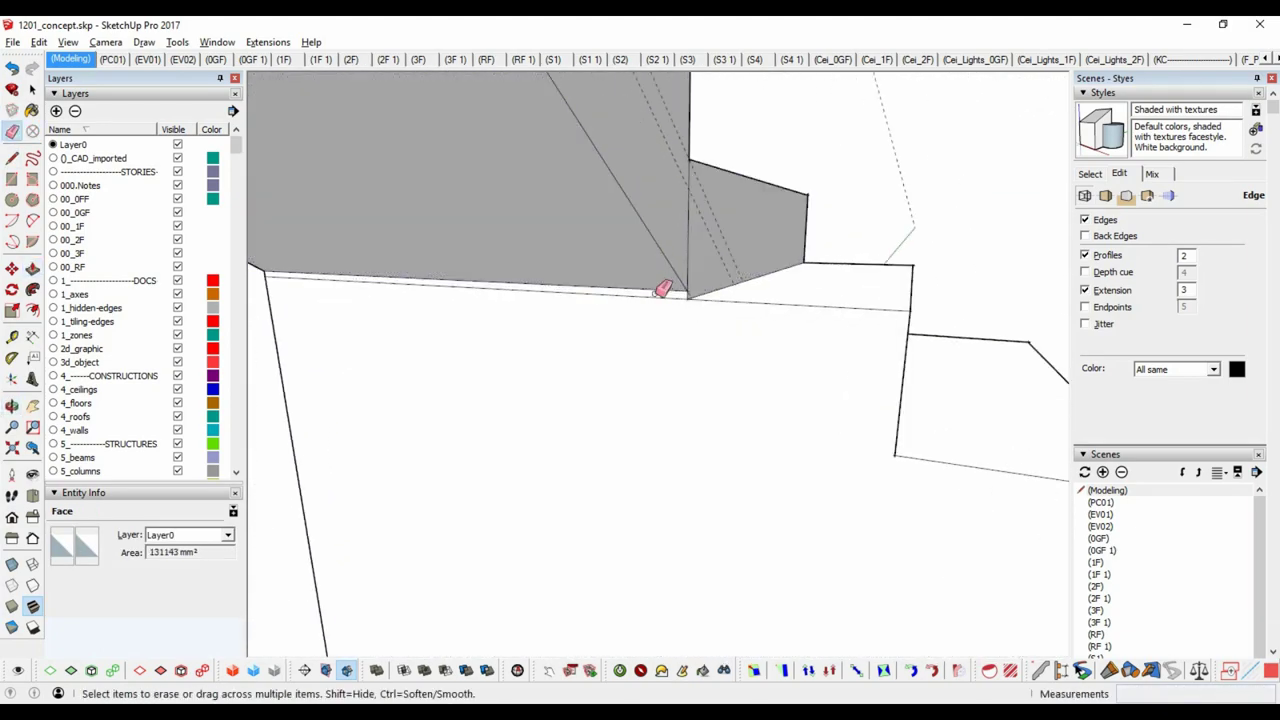
{"action": "middle_click_drag", "start_coordinate": [612, 330], "coordinate": [557, 337]}
Drop a guide below the landing edge.
{"action": "left_click", "coordinate": [688, 213]}
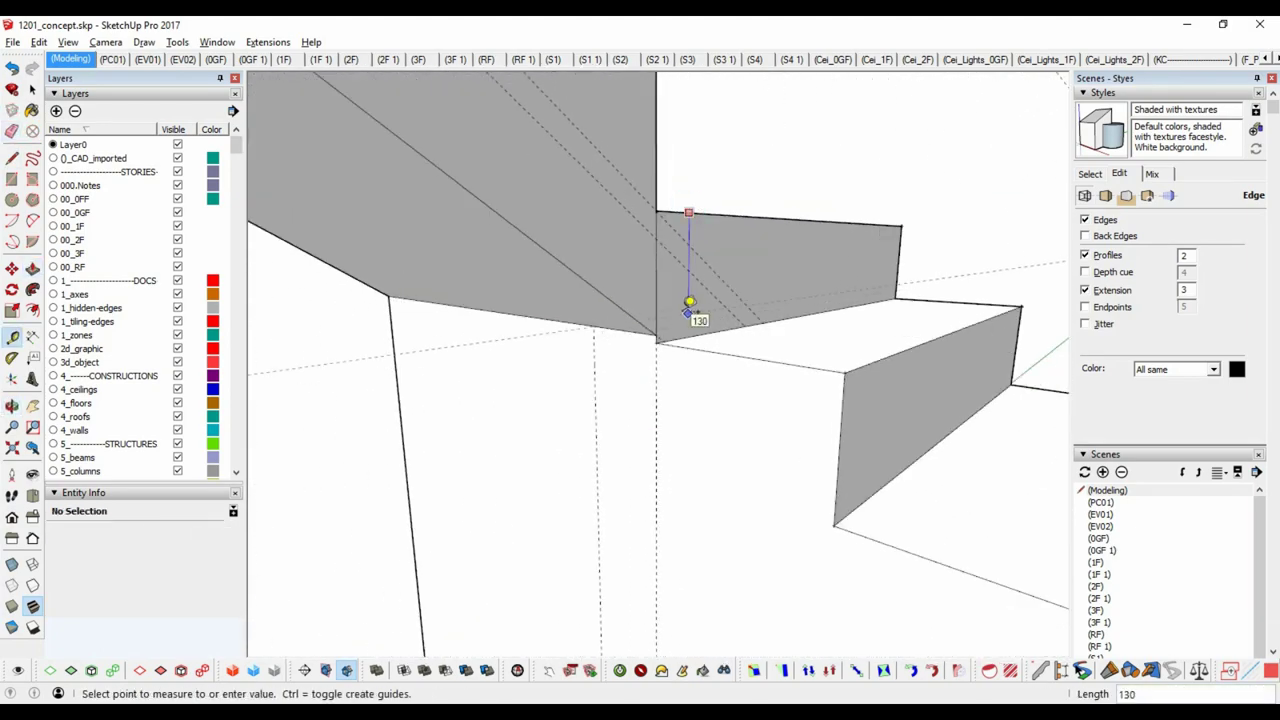
{"action": "mouse_move", "coordinate": [387, 305]}
{"action": "middle_mouse_down"}
{"action": "mouse_move", "coordinate": [551, 366]}
{"action": "mouse_move", "coordinate": [693, 348]}
{"action": "middle_mouse_up"}
{"action": "key", "text": "e"}
{"action": "middle_click_drag", "start_coordinate": [655, 107], "coordinate": [612, 312]}
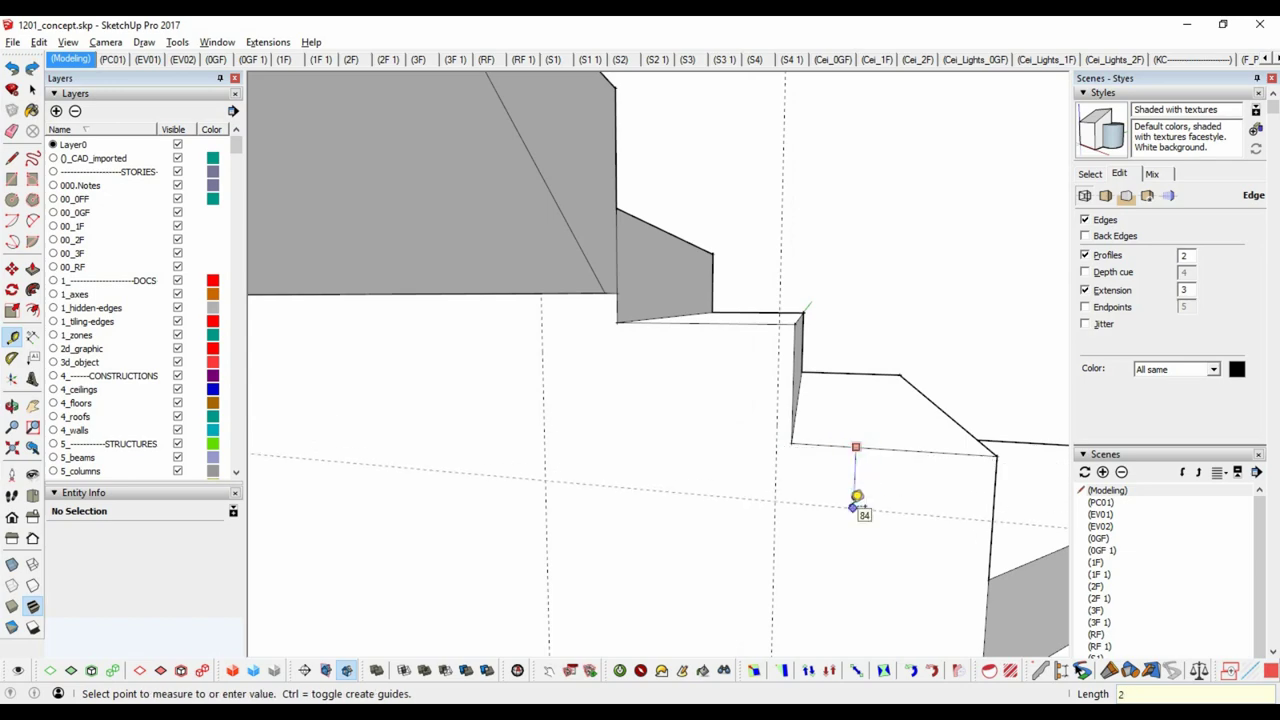
{"action": "mouse_move", "coordinate": [816, 484]}
{"action": "middle_mouse_down"}
{"action": "mouse_move", "coordinate": [677, 420]}
{"action": "mouse_move", "coordinate": [749, 394]}
{"action": "mouse_move", "coordinate": [563, 326]}
{"action": "mouse_move", "coordinate": [694, 347]}
{"action": "middle_mouse_up"}
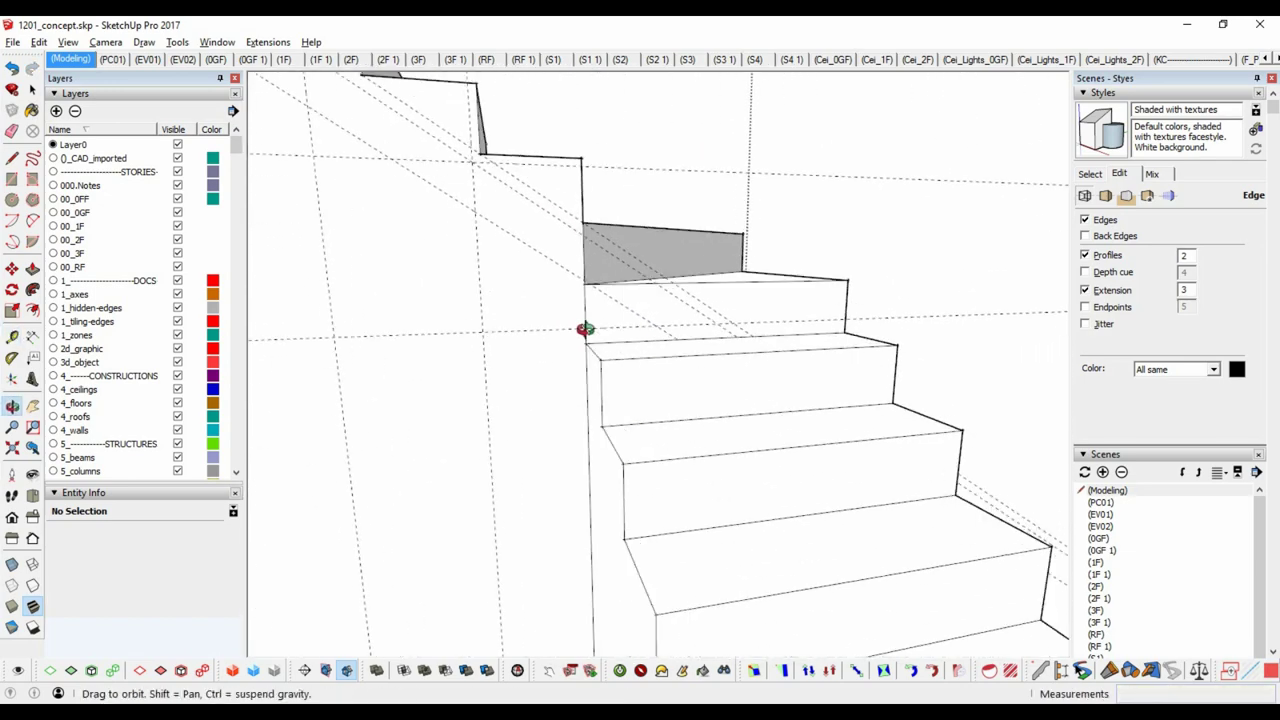
{"action": "left_click", "coordinate": [556, 307]}
{"action": "middle_click_drag", "start_coordinate": [556, 307], "coordinate": [622, 363]}
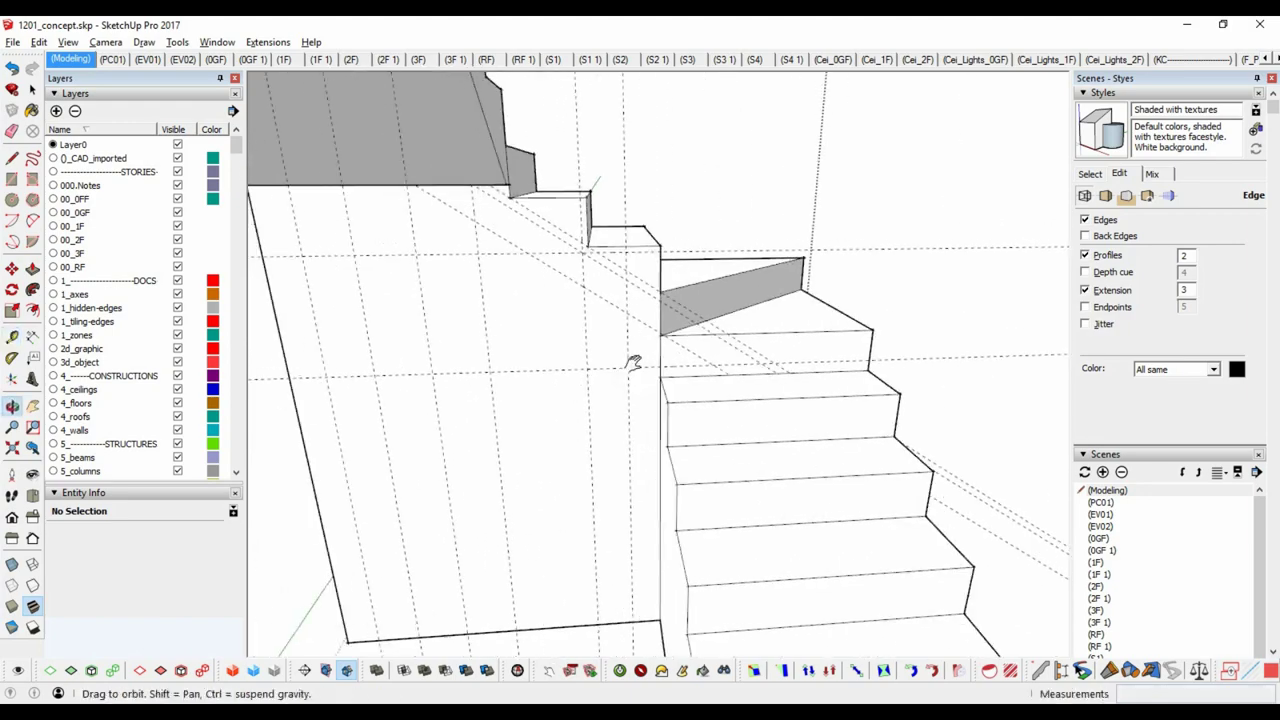
Draw an outline under the landing along the guides to form a new face.
{"action": "key", "text": "l"}
{"action": "left_click", "coordinate": [434, 150]}
{"action": "left_click", "coordinate": [523, 257]}
{"action": "left_click", "coordinate": [771, 437]}
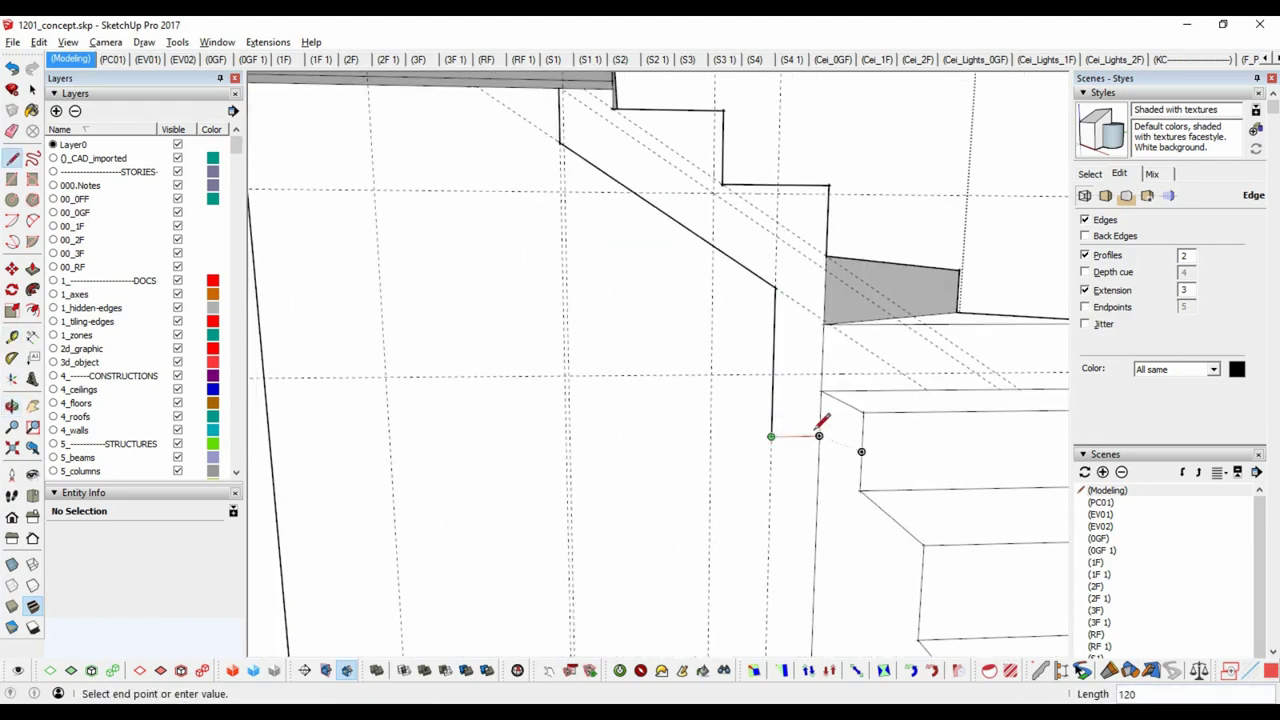
{"action": "left_click", "coordinate": [819, 436]}
Push the new face back into the block.
{"action": "key", "text": "p"}
{"action": "middle_click_drag", "start_coordinate": [819, 436], "coordinate": [600, 366]}
{"action": "left_click", "coordinate": [600, 366]}
{"action": "mouse_move", "coordinate": [711, 314]}
{"action": "middle_mouse_down"}
{"action": "mouse_move", "coordinate": [767, 188]}
{"action": "mouse_move", "coordinate": [543, 377]}
{"action": "mouse_move", "coordinate": [757, 314]}
{"action": "middle_mouse_up"}
{"action": "left_click", "coordinate": [643, 320]}
{"action": "scroll", "coordinate": [643, 320], "scroll_direction": "up", "scroll_amount": 3}
Place a guide along the stair slope for the underside.
{"action": "key", "text": "t"}
{"action": "left_click", "coordinate": [778, 354]}
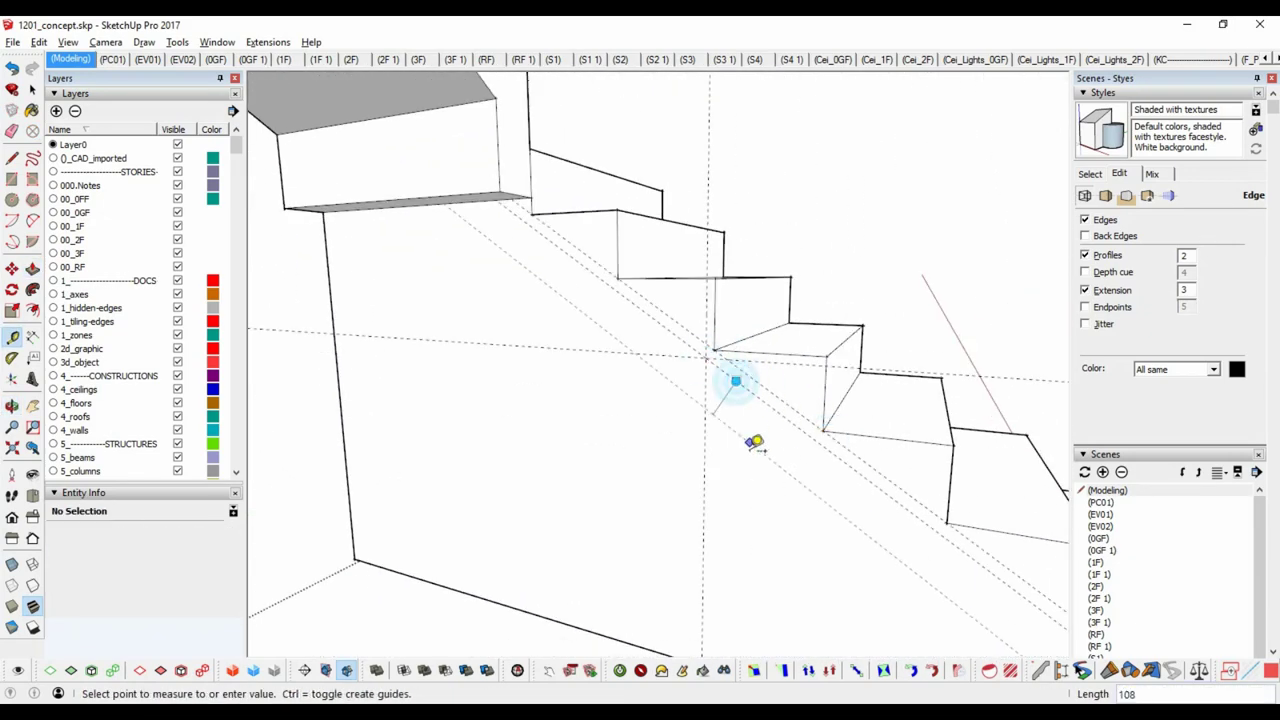
{"action": "left_click", "coordinate": [754, 442]}
{"action": "middle_click_drag", "start_coordinate": [754, 442], "coordinate": [597, 326]}
{"action": "scroll", "coordinate": [571, 196], "scroll_direction": "up", "scroll_amount": 3}
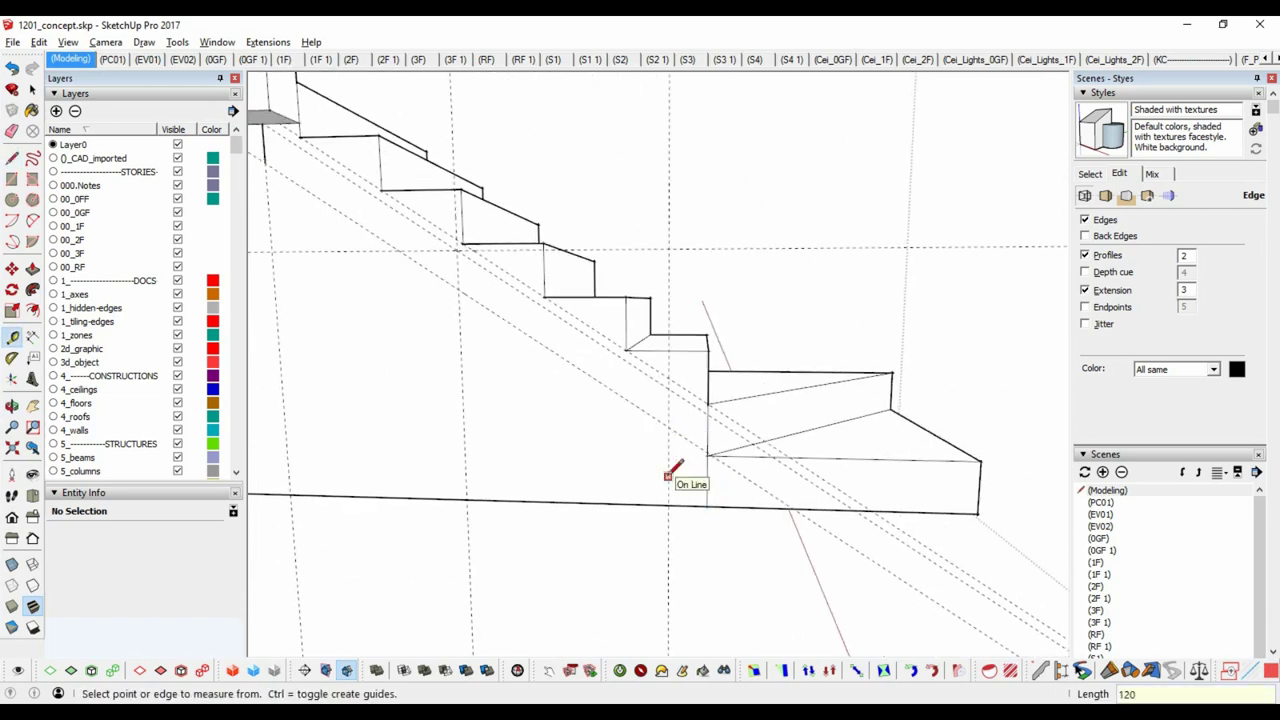
{"action": "mouse_move", "coordinate": [668, 476]}
{"action": "middle_mouse_down"}
{"action": "mouse_move", "coordinate": [449, 243]}
{"action": "mouse_move", "coordinate": [760, 380]}
{"action": "mouse_move", "coordinate": [550, 258]}
{"action": "mouse_move", "coordinate": [606, 277]}
{"action": "middle_mouse_up"}
Push/pull the slanted underside face into a thin sloped soffit.
{"action": "key", "text": "p"}
{"action": "left_click", "coordinate": [760, 375]}
{"action": "key", "text": "space"}
{"action": "scroll", "coordinate": [657, 366], "scroll_direction": "down", "scroll_amount": 3}
{"action": "scroll", "coordinate": [663, 386], "scroll_direction": "down", "scroll_amount": 3}
{"action": "mouse_move", "coordinate": [663, 386]}
{"action": "middle_mouse_down"}
{"action": "mouse_move", "coordinate": [675, 312]}
{"action": "mouse_move", "coordinate": [894, 303]}
{"action": "mouse_move", "coordinate": [615, 346]}
{"action": "middle_mouse_up"}
{"action": "scroll", "coordinate": [675, 312], "scroll_direction": "up", "scroll_amount": 3}
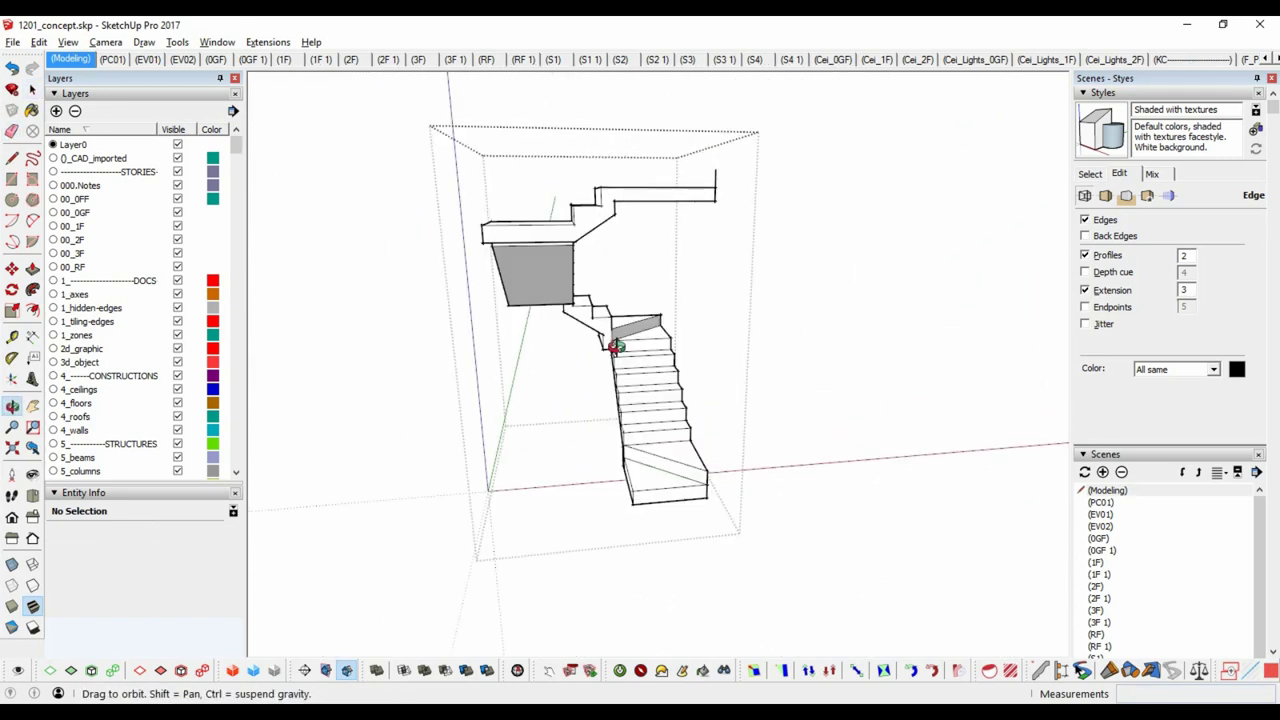
Orbit beneath the stair landing to expose the open face between the flights.
{"action": "scroll", "coordinate": [640, 240], "scroll_direction": "up", "scroll_amount": 2}
{"action": "left_click", "coordinate": [535, 214]}
{"action": "scroll", "coordinate": [535, 214], "scroll_direction": "up", "scroll_amount": 2}
{"action": "key", "text": "space"}
{"action": "key", "text": "ctrl+a"}
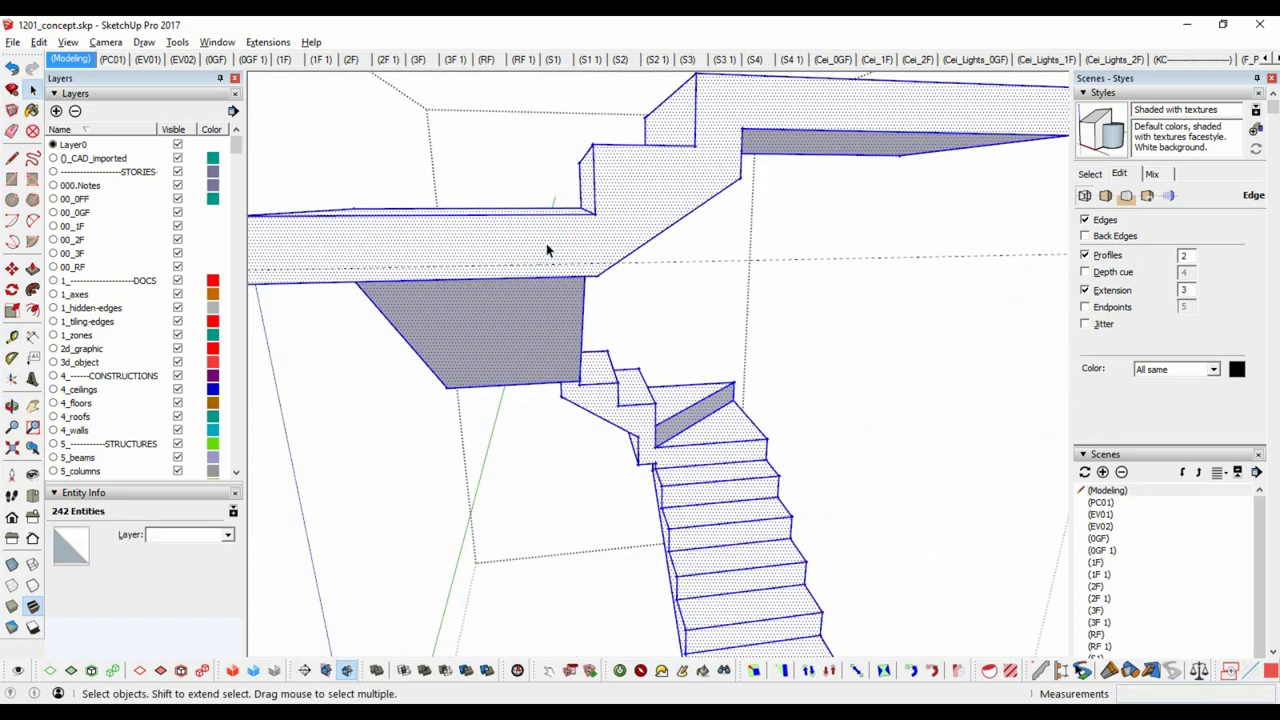
{"action": "key", "text": "Escape"}
{"action": "middle_click_drag", "start_coordinate": [615, 262], "coordinate": [677, 251]}
{"action": "key", "text": "p"}
{"action": "scroll", "coordinate": [437, 314], "scroll_direction": "up", "scroll_amount": 2}
{"action": "mouse_move", "coordinate": [437, 314]}
{"action": "middle_mouse_down"}
{"action": "mouse_move", "coordinate": [523, 300]}
{"action": "mouse_move", "coordinate": [540, 345]}
{"action": "mouse_move", "coordinate": [371, 297]}
{"action": "mouse_move", "coordinate": [706, 289]}
{"action": "mouse_move", "coordinate": [443, 486]}
{"action": "mouse_move", "coordinate": [839, 474]}
{"action": "mouse_move", "coordinate": [680, 409]}
{"action": "mouse_move", "coordinate": [920, 423]}
{"action": "middle_mouse_up"}
{"action": "scroll", "coordinate": [540, 345], "scroll_direction": "down", "scroll_amount": 5}
{"action": "scroll", "coordinate": [680, 409], "scroll_direction": "up", "scroll_amount": 3}
{"action": "scroll", "coordinate": [591, 486], "scroll_direction": "up", "scroll_amount": 3}
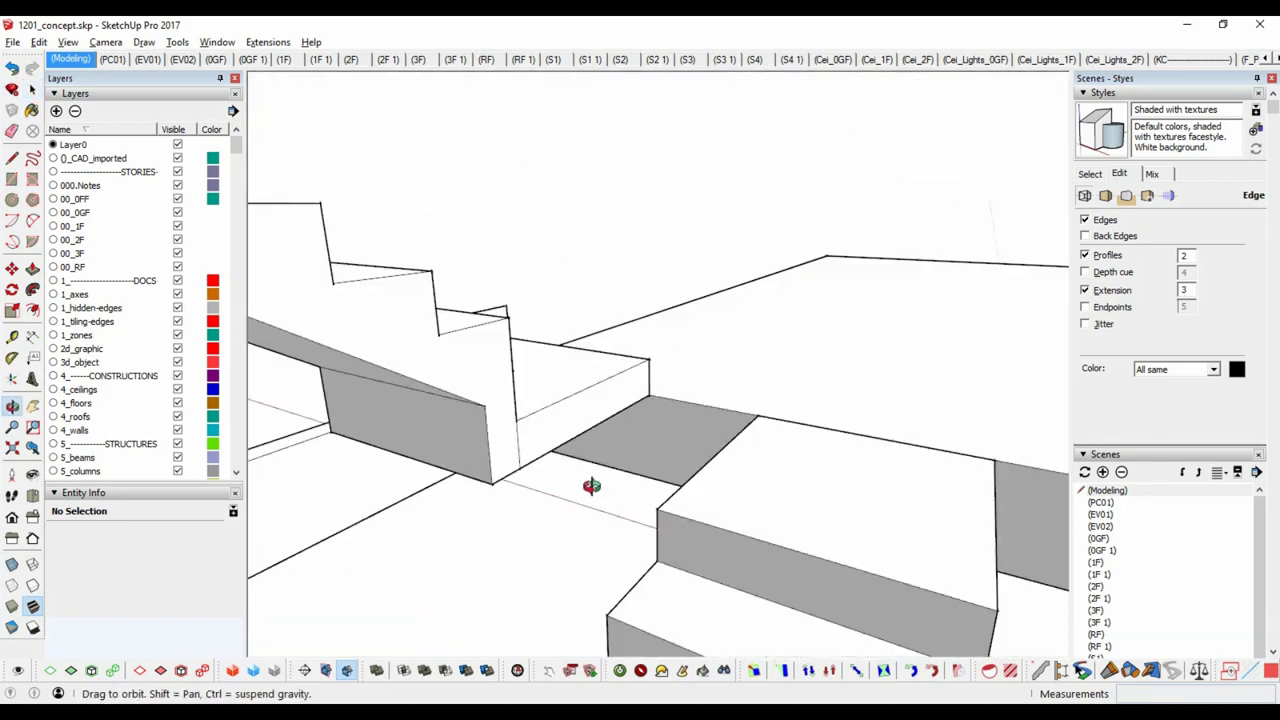
{"action": "mouse_move", "coordinate": [591, 486]}
{"action": "middle_mouse_down"}
{"action": "mouse_move", "coordinate": [824, 418]}
{"action": "mouse_move", "coordinate": [771, 420]}
{"action": "mouse_move", "coordinate": [700, 377]}
{"action": "mouse_move", "coordinate": [591, 391]}
{"action": "mouse_move", "coordinate": [673, 456]}
{"action": "middle_mouse_up"}
Pull the face beside the landing out 500 mm, closing the gap to the lower flight.
{"action": "left_click", "coordinate": [591, 391]}
{"action": "key", "text": "p"}
{"action": "left_click", "coordinate": [754, 436]}
{"action": "type", "text": "500"}
{"action": "key", "text": "Return"}
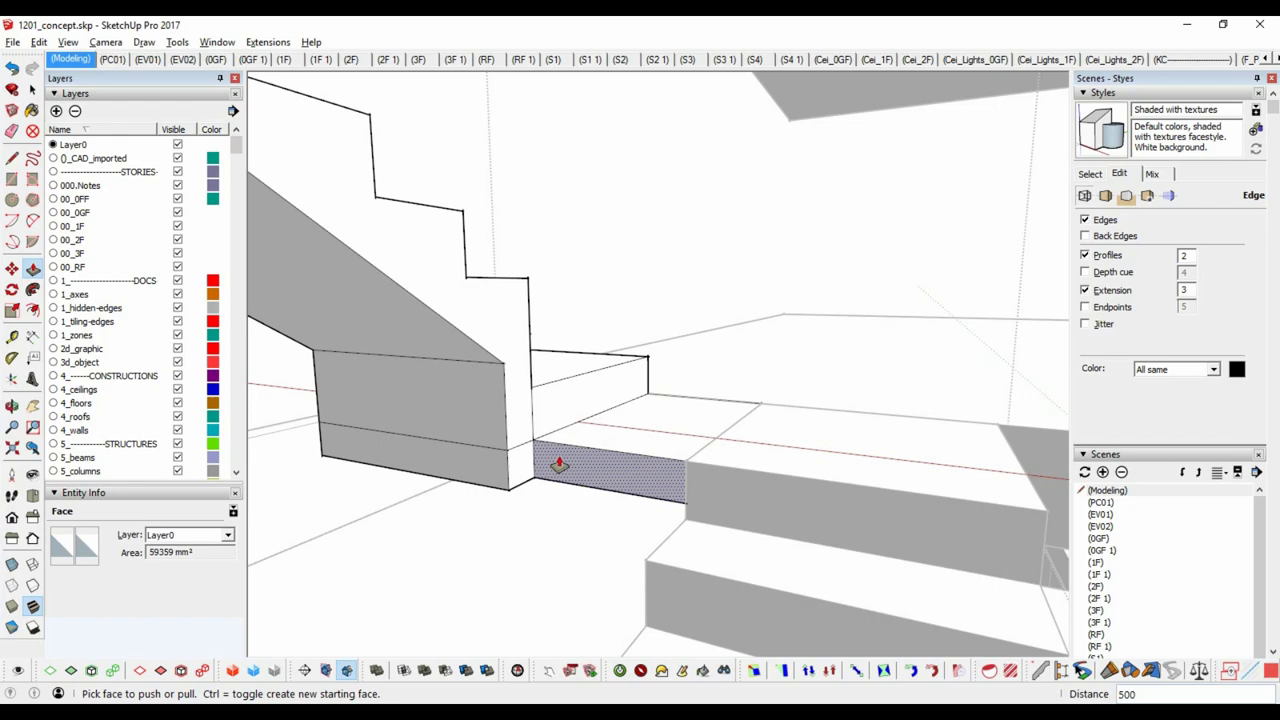
{"action": "middle_click_drag", "start_coordinate": [559, 465], "coordinate": [466, 474]}
{"action": "mouse_move", "coordinate": [448, 430]}
{"action": "middle_mouse_down"}
{"action": "mouse_move", "coordinate": [694, 249]}
{"action": "mouse_move", "coordinate": [603, 443]}
{"action": "middle_mouse_up"}
{"action": "mouse_move", "coordinate": [526, 370]}
{"action": "middle_mouse_down"}
{"action": "mouse_move", "coordinate": [897, 320]}
{"action": "mouse_move", "coordinate": [909, 429]}
{"action": "mouse_move", "coordinate": [1085, 445]}
{"action": "mouse_move", "coordinate": [831, 471]}
{"action": "mouse_move", "coordinate": [726, 423]}
{"action": "mouse_move", "coordinate": [726, 386]}
{"action": "mouse_move", "coordinate": [683, 448]}
{"action": "middle_mouse_up"}
{"action": "scroll", "coordinate": [714, 315], "scroll_direction": "up", "scroll_amount": 5}
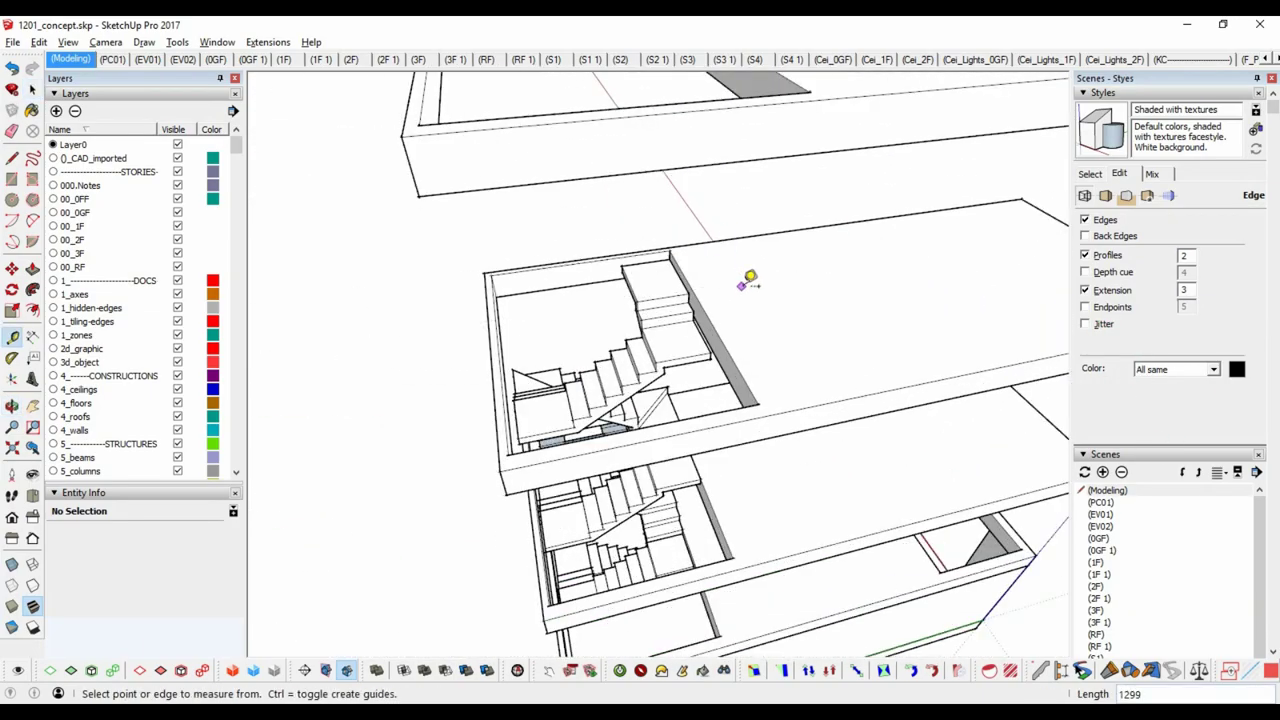
Copy the stair group up into the top floor's stair opening.
{"action": "scroll", "coordinate": [750, 280], "scroll_direction": "down", "scroll_amount": 5}
{"action": "middle_click_drag", "start_coordinate": [750, 280], "coordinate": [751, 580]}
{"action": "key", "text": "space"}
{"action": "left_click", "coordinate": [603, 463]}
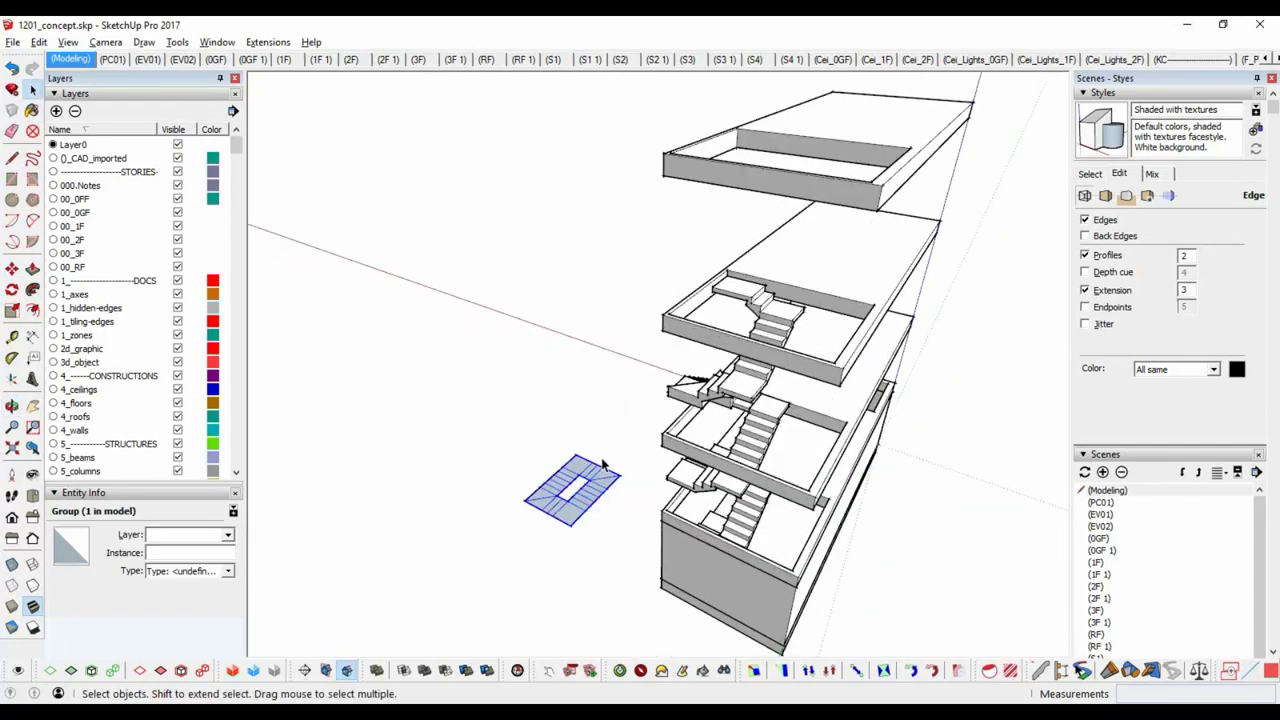
{"action": "key", "text": "m"}
{"action": "scroll", "coordinate": [595, 459], "scroll_direction": "up", "scroll_amount": 1}
{"action": "left_click", "coordinate": [735, 265]}
{"action": "scroll", "coordinate": [686, 320], "scroll_direction": "up", "scroll_amount": 5}
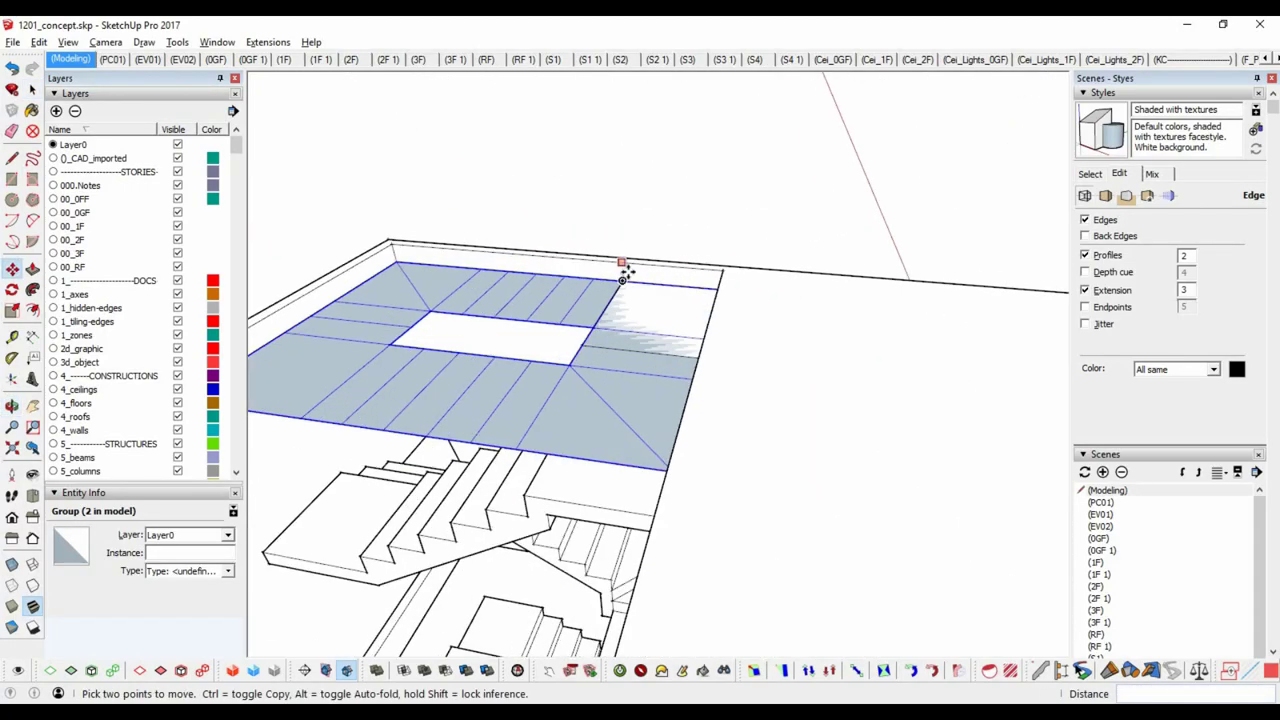
{"action": "mouse_move", "coordinate": [623, 266]}
{"action": "middle_mouse_down"}
{"action": "mouse_move", "coordinate": [727, 202]}
{"action": "mouse_move", "coordinate": [714, 251]}
{"action": "mouse_move", "coordinate": [614, 357]}
{"action": "mouse_move", "coordinate": [763, 300]}
{"action": "mouse_move", "coordinate": [730, 307]}
{"action": "middle_mouse_up"}
Push/Pull the copied stair's side block up into a tall solid column.
{"action": "key", "text": "p"}
{"action": "left_click", "coordinate": [845, 235]}
{"action": "scroll", "coordinate": [845, 235], "scroll_direction": "down", "scroll_amount": 5}
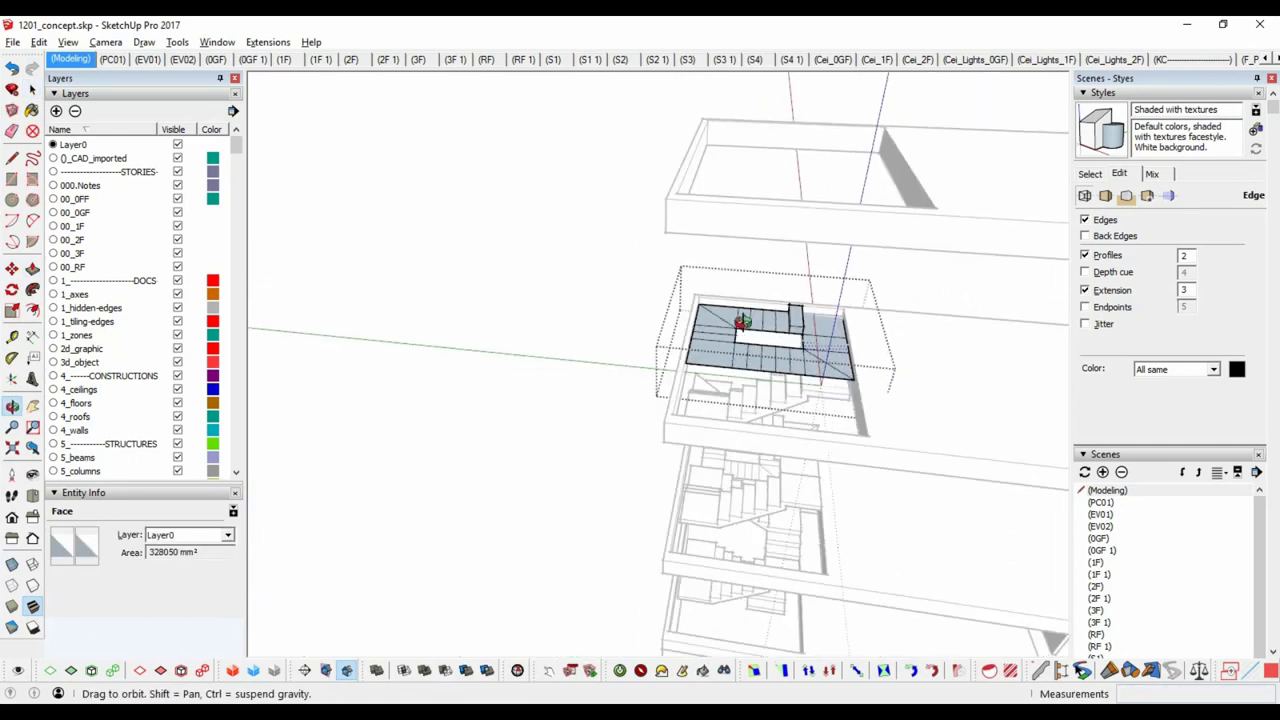
{"action": "scroll", "coordinate": [762, 333], "scroll_direction": "up", "scroll_amount": 4}
{"action": "scroll", "coordinate": [740, 330], "scroll_direction": "up", "scroll_amount": 3}
{"action": "mouse_move", "coordinate": [709, 349]}
{"action": "middle_mouse_down"}
{"action": "mouse_move", "coordinate": [634, 277]}
{"action": "mouse_move", "coordinate": [676, 281]}
{"action": "mouse_move", "coordinate": [663, 343]}
{"action": "middle_mouse_up"}
{"action": "left_click", "coordinate": [571, 212]}
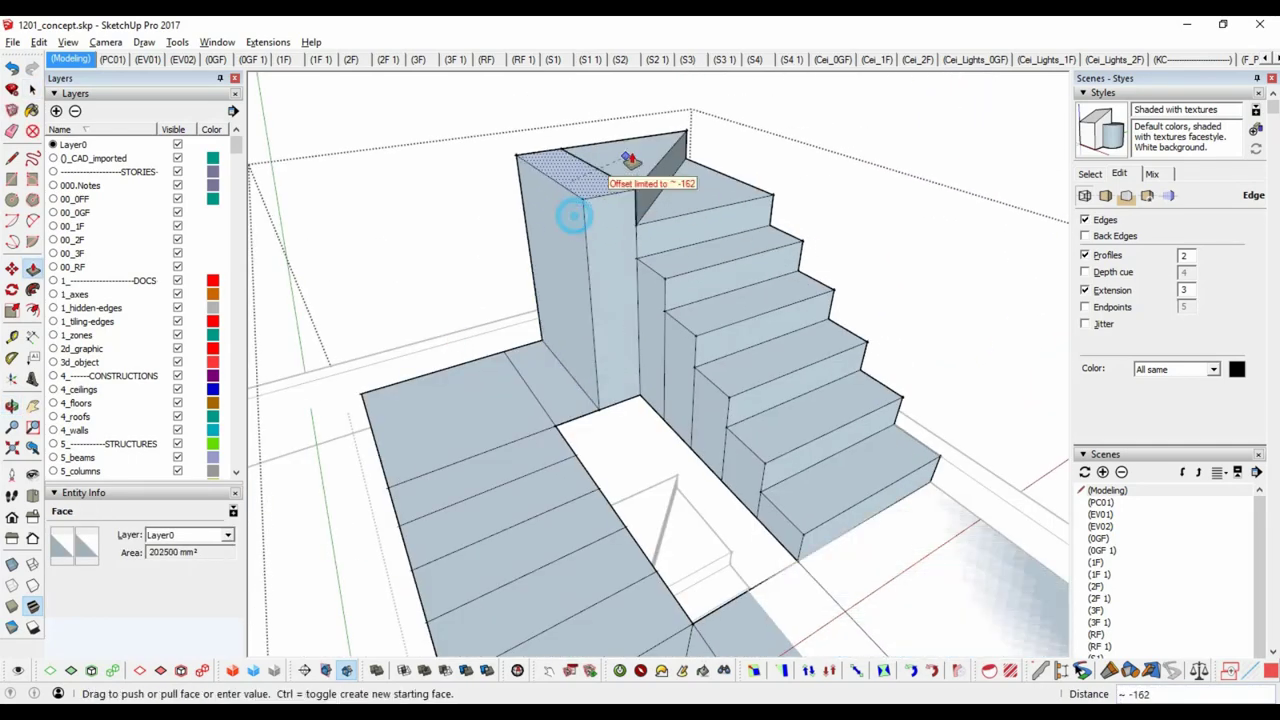
{"action": "middle_click_drag", "start_coordinate": [571, 212], "coordinate": [686, 243]}
{"action": "scroll", "coordinate": [594, 443], "scroll_direction": "down", "scroll_amount": 5}
{"action": "scroll", "coordinate": [594, 443], "scroll_direction": "up", "scroll_amount": 3}
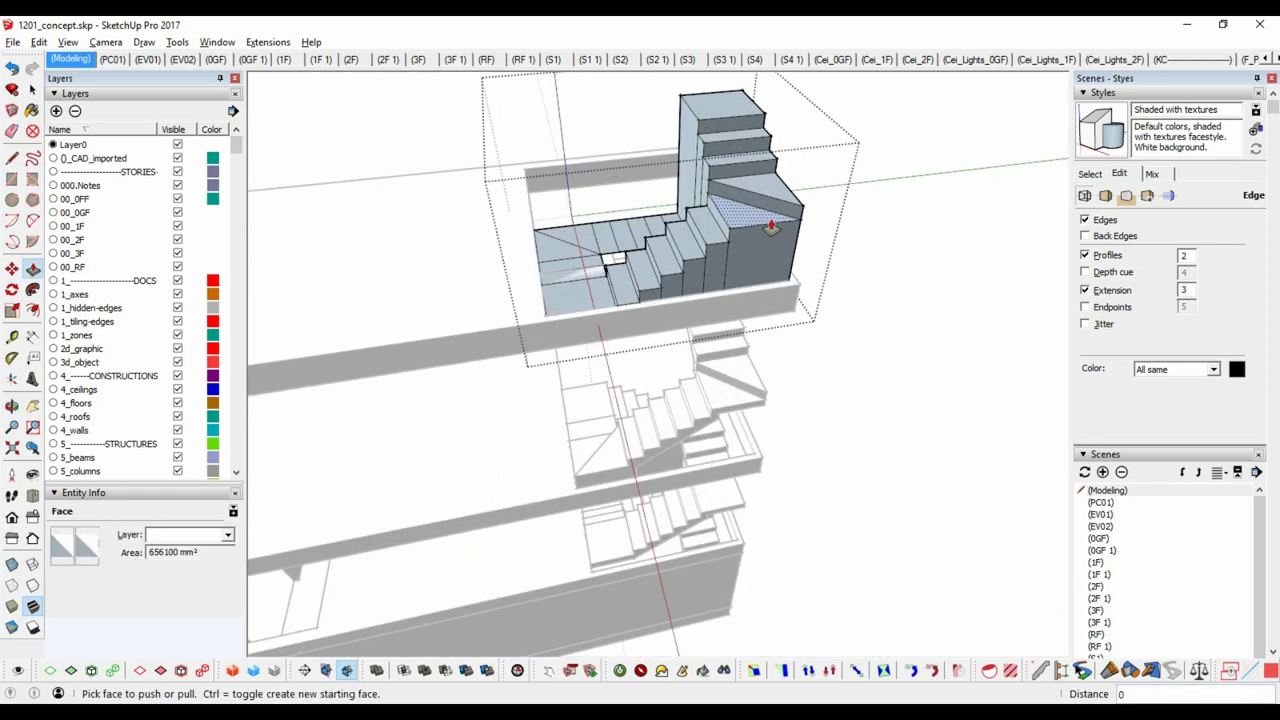
{"action": "scroll", "coordinate": [674, 251], "scroll_direction": "up", "scroll_amount": 2}
{"action": "scroll", "coordinate": [714, 185], "scroll_direction": "up", "scroll_amount": 2}
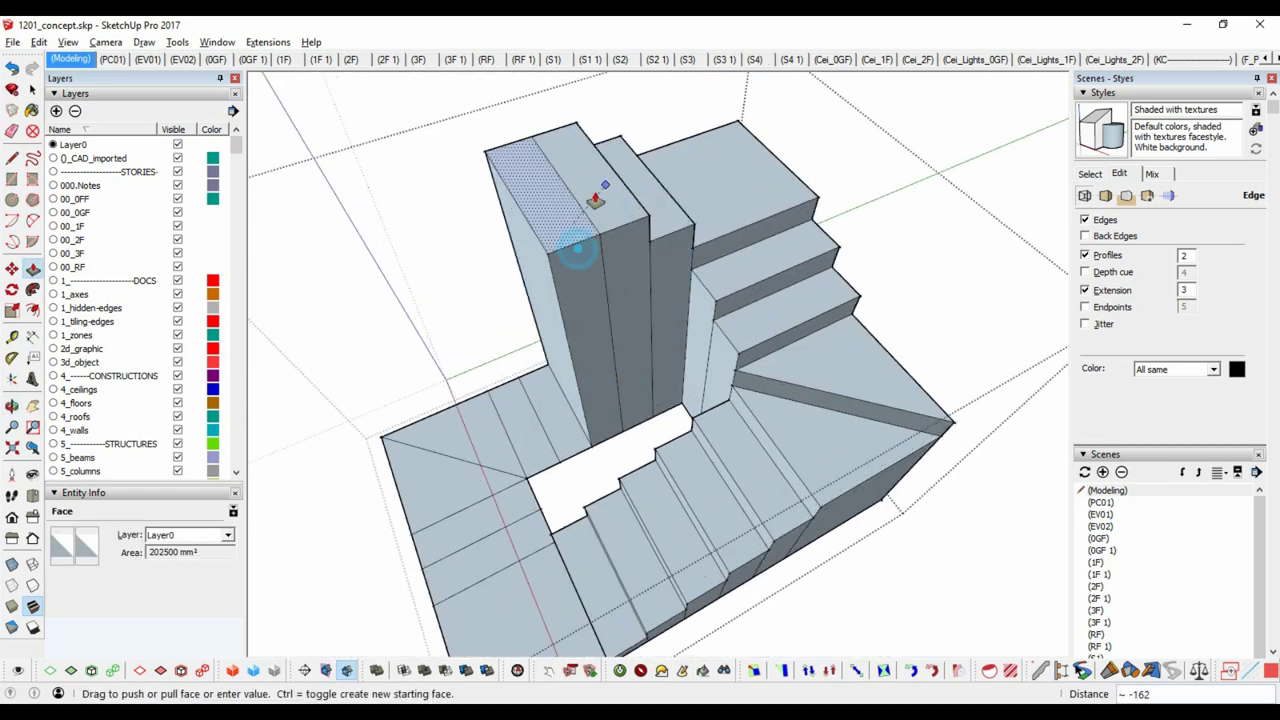
{"action": "mouse_move", "coordinate": [586, 206]}
{"action": "middle_mouse_down"}
{"action": "mouse_move", "coordinate": [634, 214]}
{"action": "mouse_move", "coordinate": [533, 253]}
{"action": "mouse_move", "coordinate": [551, 194]}
{"action": "middle_mouse_up"}
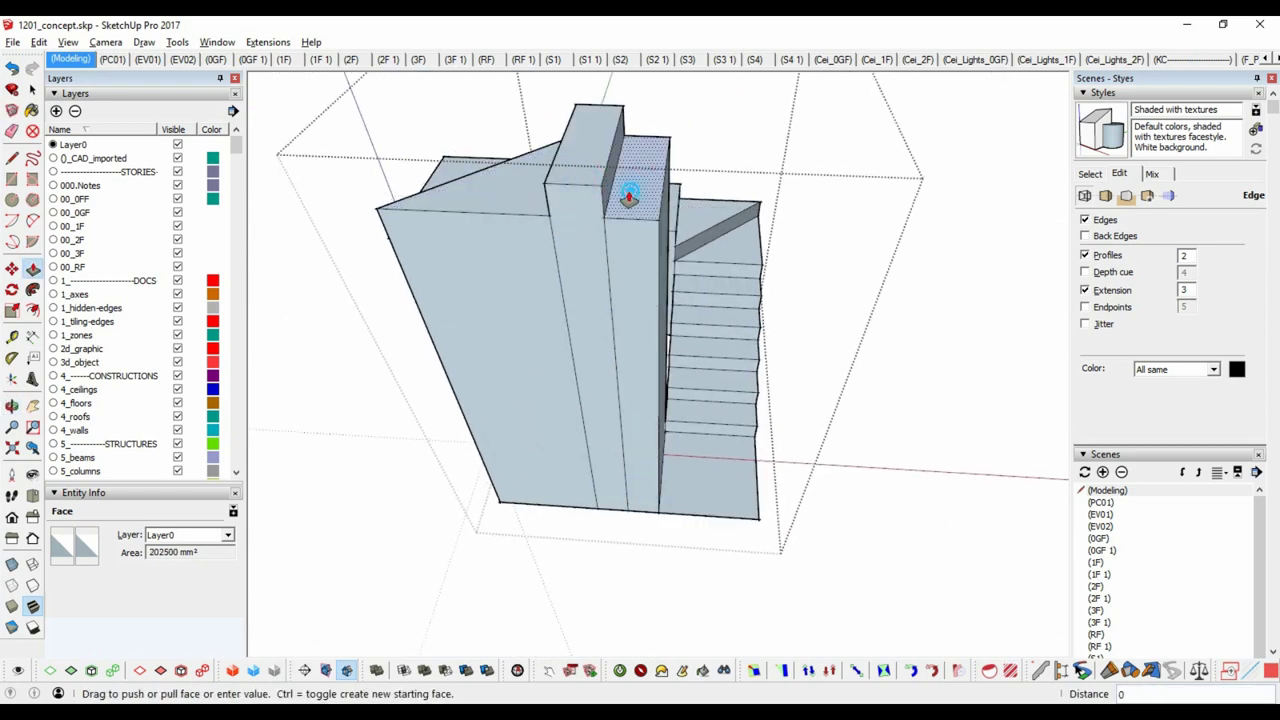
{"action": "left_click", "coordinate": [584, 190]}
Reverse the blue back faces on the stair block's underside so they face outward.
{"action": "key", "text": "e"}
{"action": "mouse_move", "coordinate": [723, 134]}
{"action": "middle_mouse_down"}
{"action": "mouse_move", "coordinate": [691, 257]}
{"action": "mouse_move", "coordinate": [571, 229]}
{"action": "middle_mouse_up"}
{"action": "key", "text": "l"}
{"action": "left_click", "coordinate": [711, 249]}
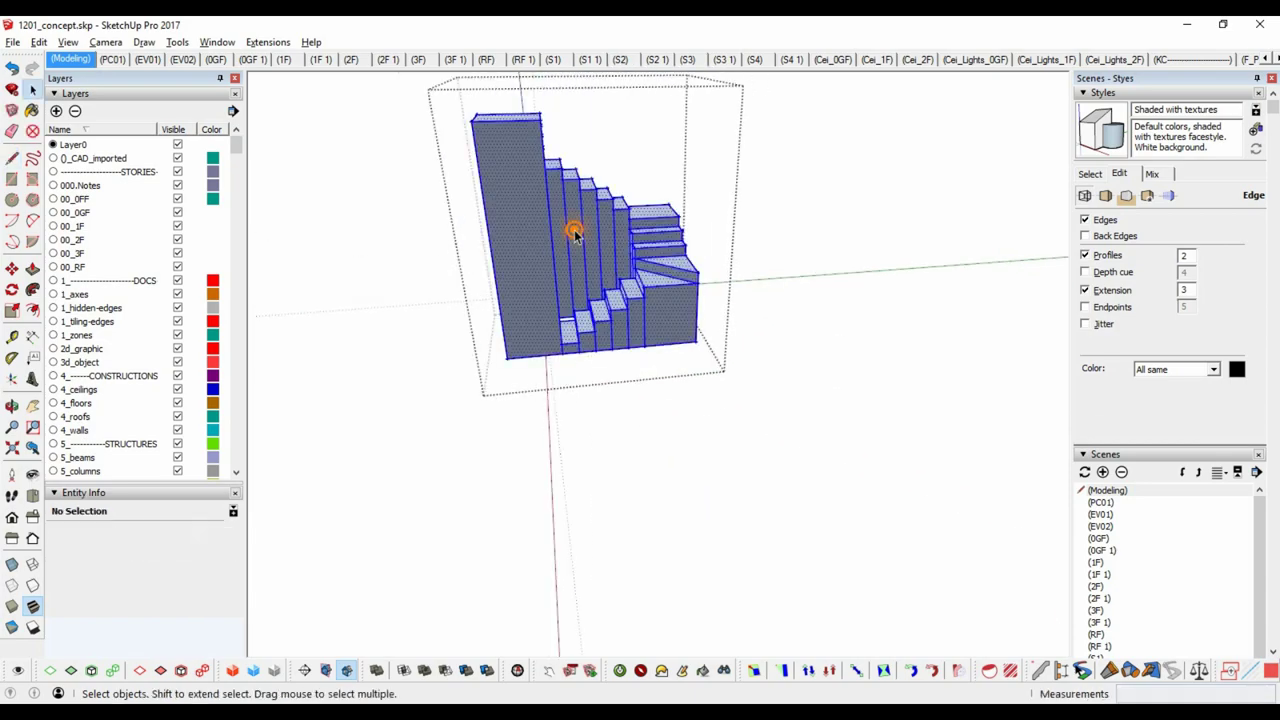
{"action": "right_click", "coordinate": [565, 235]}
{"action": "left_click", "coordinate": [620, 246]}
Check the reworked stair block from several angles and select a stray edge at its base.
{"action": "key", "text": "e"}
{"action": "scroll", "coordinate": [757, 428], "scroll_direction": "up", "scroll_amount": 3}
{"action": "middle_click_drag", "start_coordinate": [757, 428], "coordinate": [538, 347]}
{"action": "scroll", "coordinate": [560, 477], "scroll_direction": "down", "scroll_amount": 3}
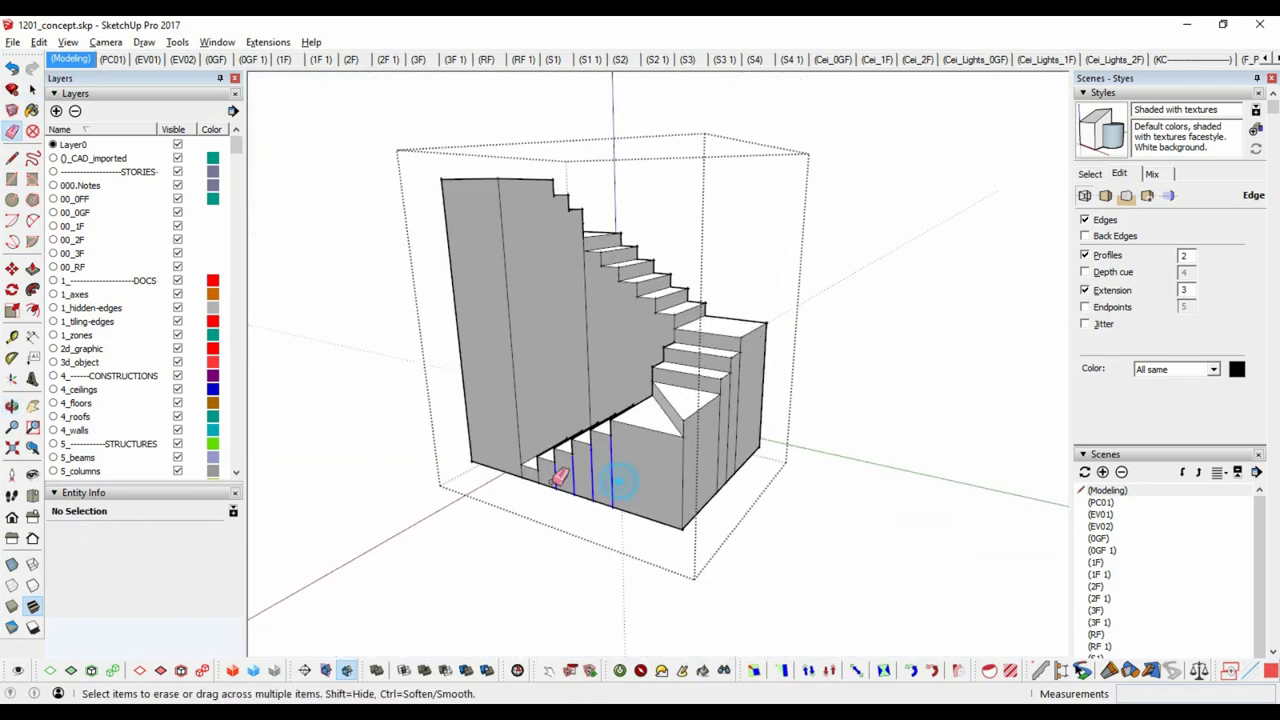
{"action": "mouse_move", "coordinate": [567, 477]}
{"action": "middle_mouse_down"}
{"action": "mouse_move", "coordinate": [428, 409]}
{"action": "mouse_move", "coordinate": [677, 177]}
{"action": "mouse_move", "coordinate": [1043, 609]}
{"action": "mouse_move", "coordinate": [502, 322]}
{"action": "mouse_move", "coordinate": [630, 277]}
{"action": "middle_mouse_up"}
{"action": "key", "text": "space"}
{"action": "left_click", "coordinate": [626, 272]}
Open the top-floor stair group for editing and push back the recessed wall beneath it.
{"action": "left_click", "coordinate": [536, 270]}
{"action": "scroll", "coordinate": [536, 270], "scroll_direction": "down", "scroll_amount": 5}
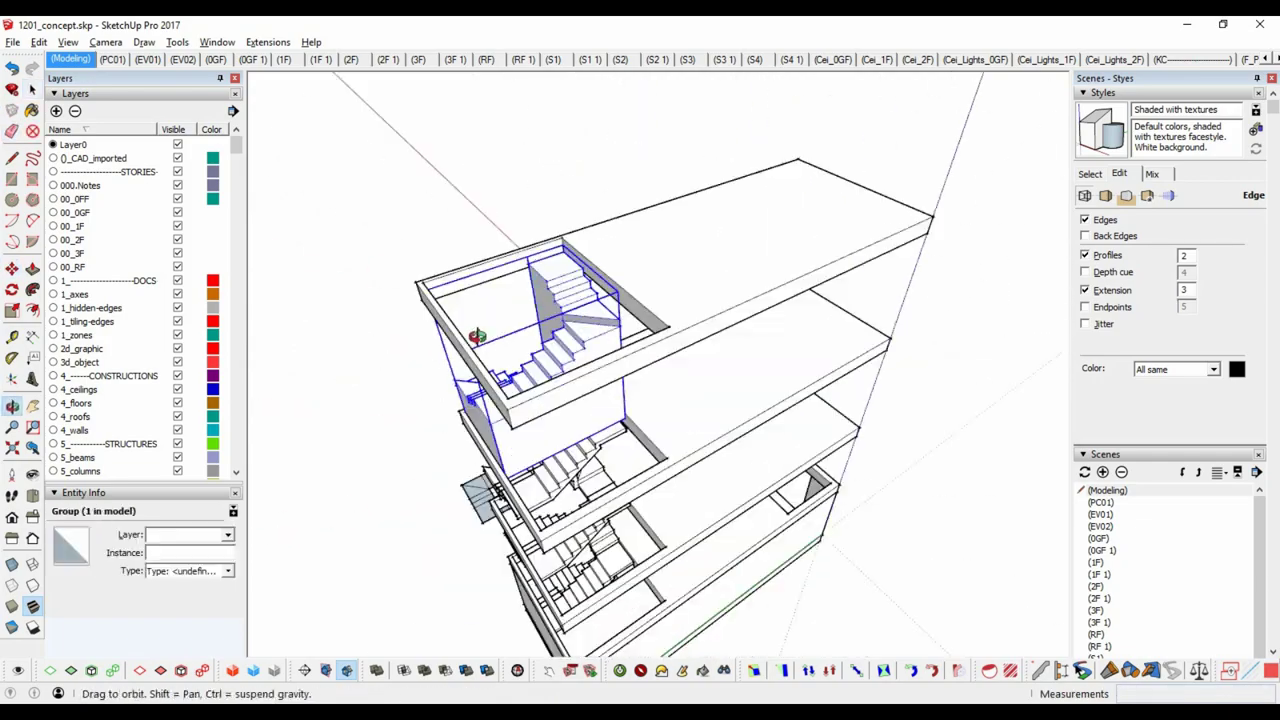
{"action": "key", "text": "s"}
{"action": "mouse_move", "coordinate": [543, 294]}
{"action": "middle_mouse_down"}
{"action": "mouse_move", "coordinate": [677, 218]}
{"action": "mouse_move", "coordinate": [1007, 390]}
{"action": "mouse_move", "coordinate": [914, 243]}
{"action": "middle_mouse_up"}
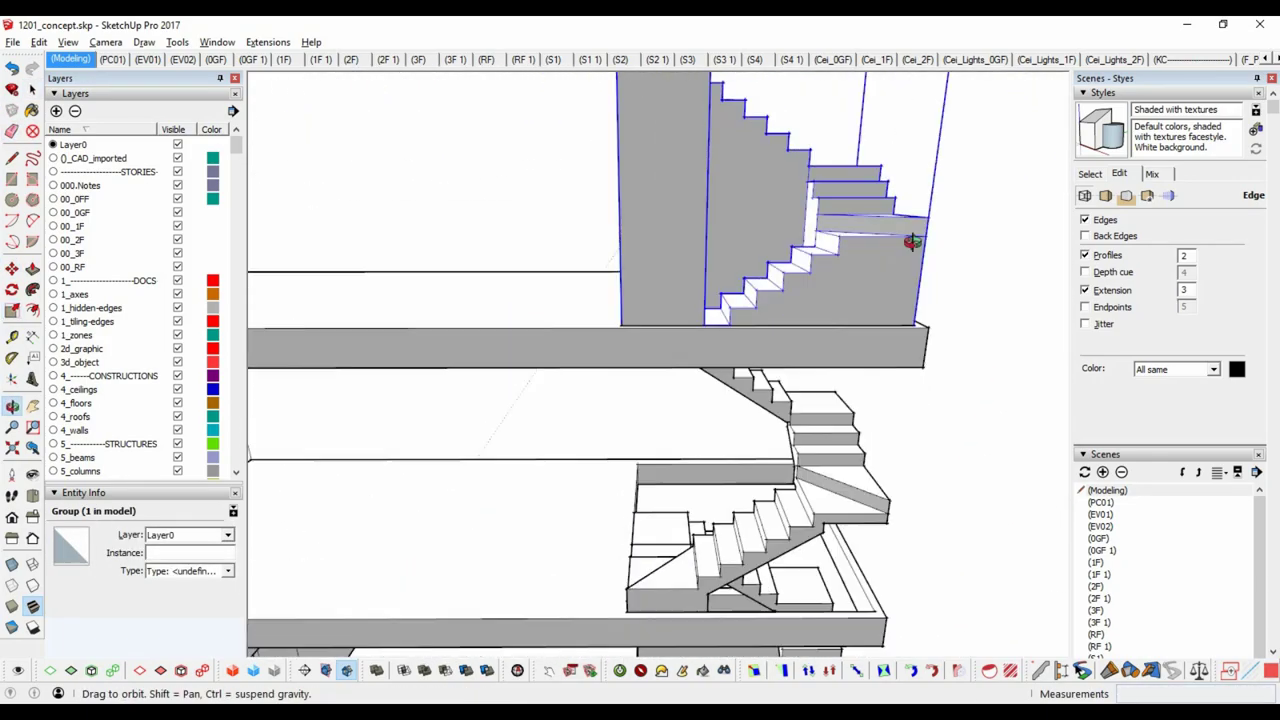
{"action": "key", "text": "s"}
{"action": "key", "text": "space"}
{"action": "double_click", "coordinate": [599, 176]}
{"action": "scroll", "coordinate": [616, 234], "scroll_direction": "up", "scroll_amount": 3}
{"action": "middle_click_drag", "start_coordinate": [616, 234], "coordinate": [664, 487]}
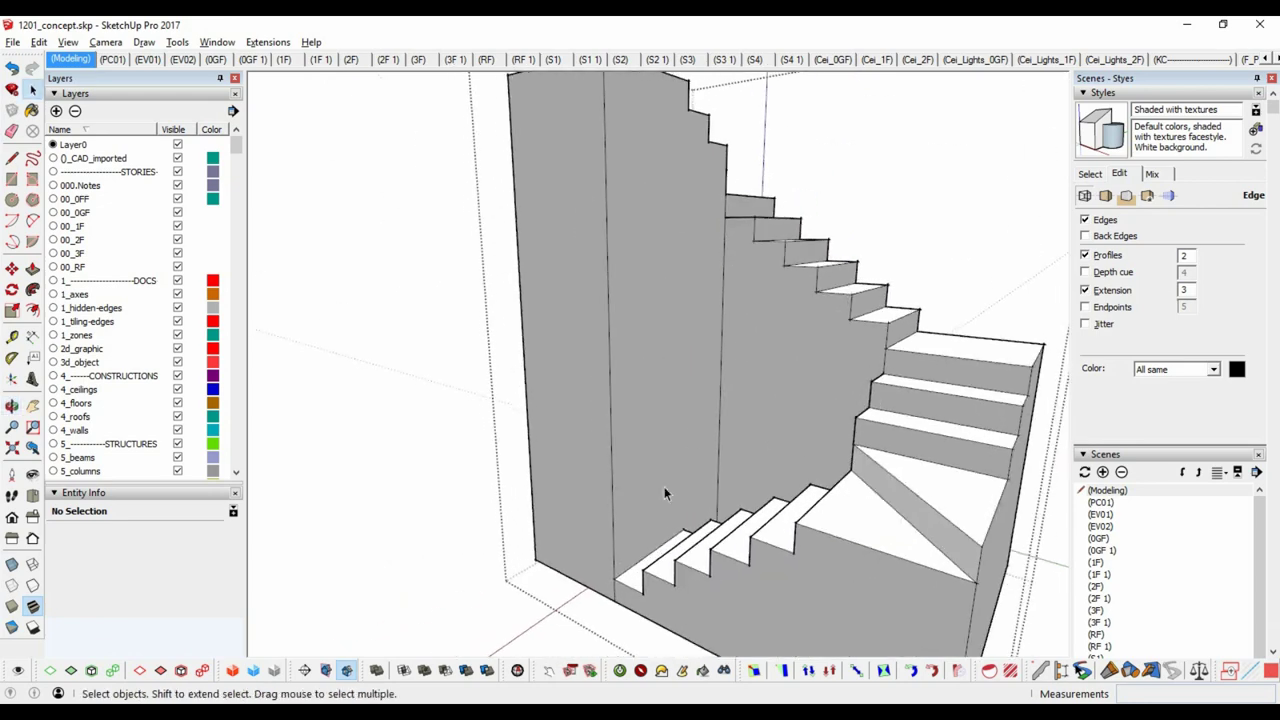
{"action": "left_click", "coordinate": [588, 509]}
{"action": "key", "text": "p"}
{"action": "mouse_move", "coordinate": [588, 509]}
{"action": "middle_mouse_down"}
{"action": "mouse_move", "coordinate": [814, 514]}
{"action": "mouse_move", "coordinate": [661, 553]}
{"action": "middle_mouse_up"}
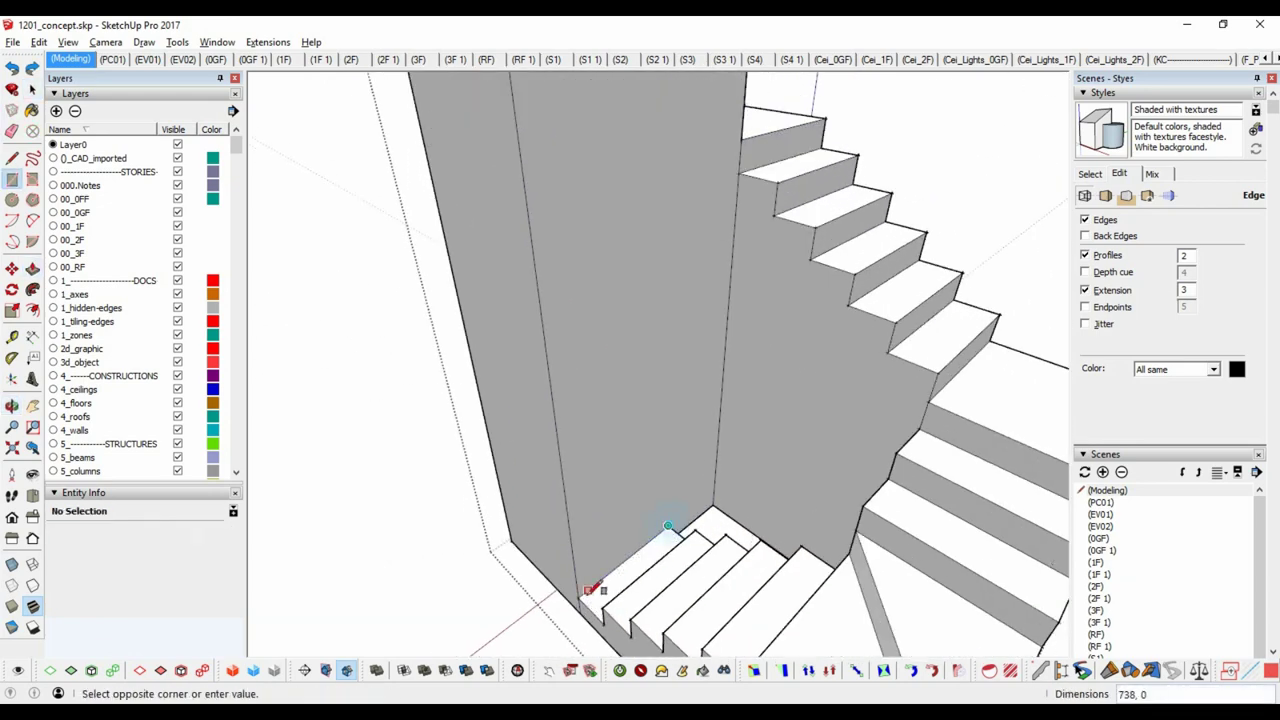
{"action": "middle_click_drag", "start_coordinate": [777, 471], "coordinate": [766, 531]}
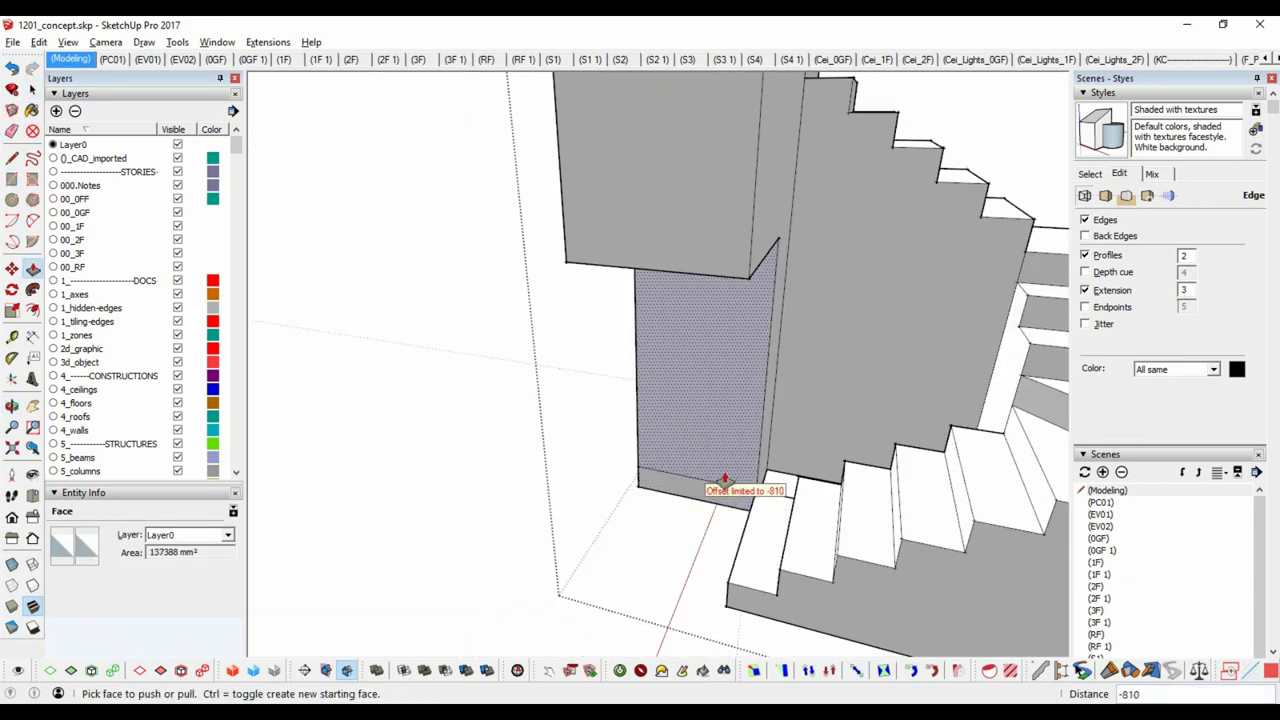
{"action": "mouse_move", "coordinate": [729, 486]}
{"action": "middle_mouse_down"}
{"action": "mouse_move", "coordinate": [951, 423]}
{"action": "mouse_move", "coordinate": [586, 337]}
{"action": "mouse_move", "coordinate": [594, 283]}
{"action": "middle_mouse_up"}
Mark a guide and line on the stair wall, then push that wall face inward.
{"action": "key", "text": "t"}
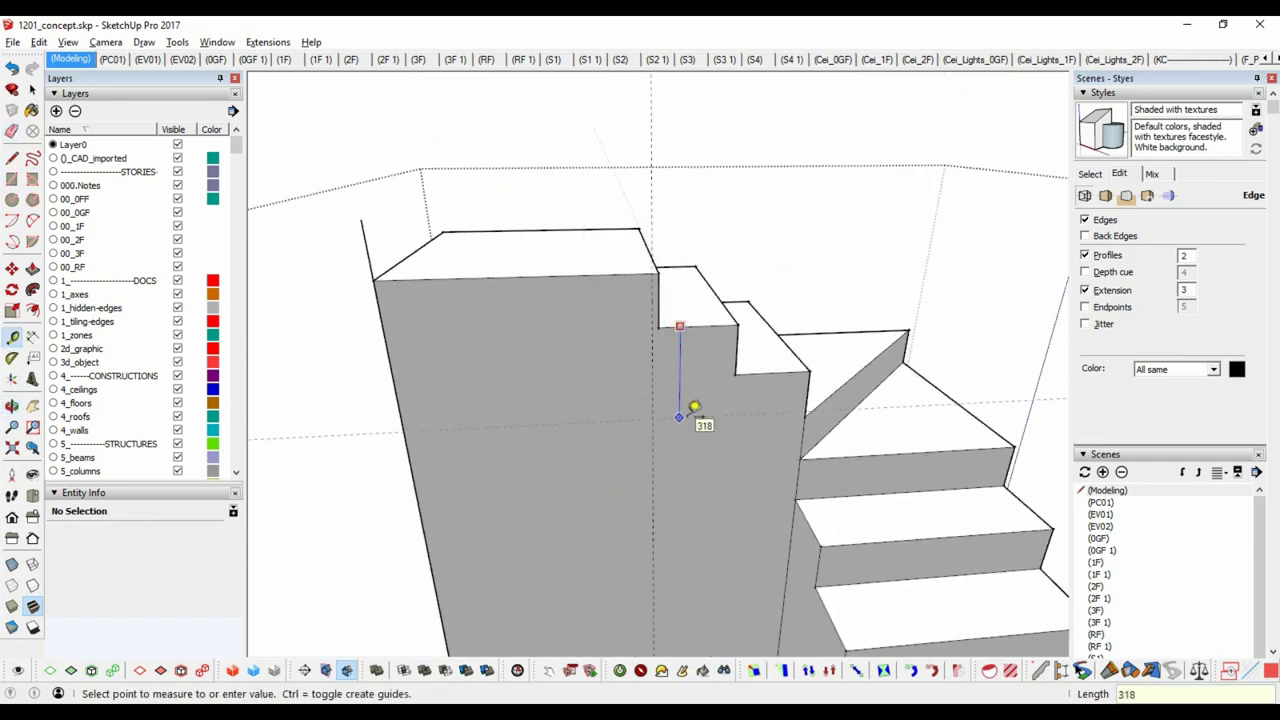
{"action": "mouse_move", "coordinate": [679, 417]}
{"action": "middle_mouse_down"}
{"action": "mouse_move", "coordinate": [632, 288]}
{"action": "mouse_move", "coordinate": [672, 356]}
{"action": "middle_mouse_up"}
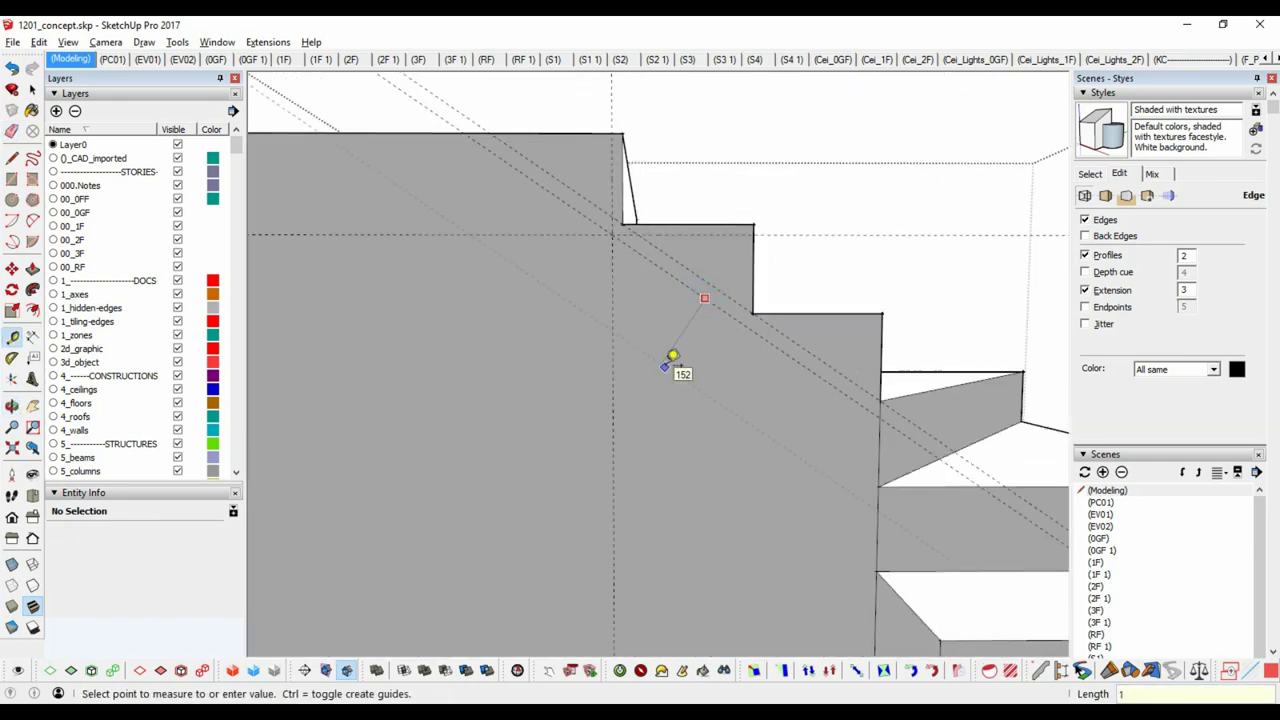
{"action": "left_click", "coordinate": [835, 348]}
{"action": "mouse_move", "coordinate": [835, 348]}
{"action": "middle_mouse_down"}
{"action": "mouse_move", "coordinate": [771, 363]}
{"action": "mouse_move", "coordinate": [829, 286]}
{"action": "mouse_move", "coordinate": [755, 358]}
{"action": "middle_mouse_up"}
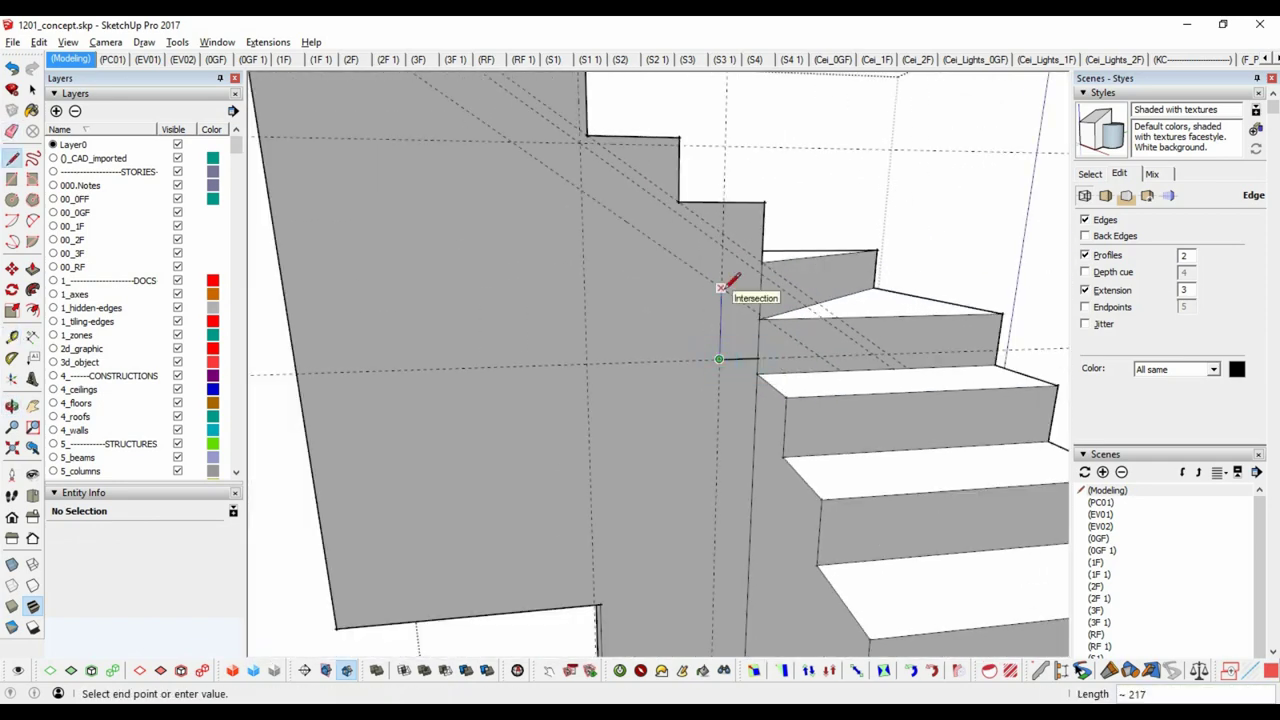
{"action": "middle_click_drag", "start_coordinate": [721, 287], "coordinate": [598, 267]}
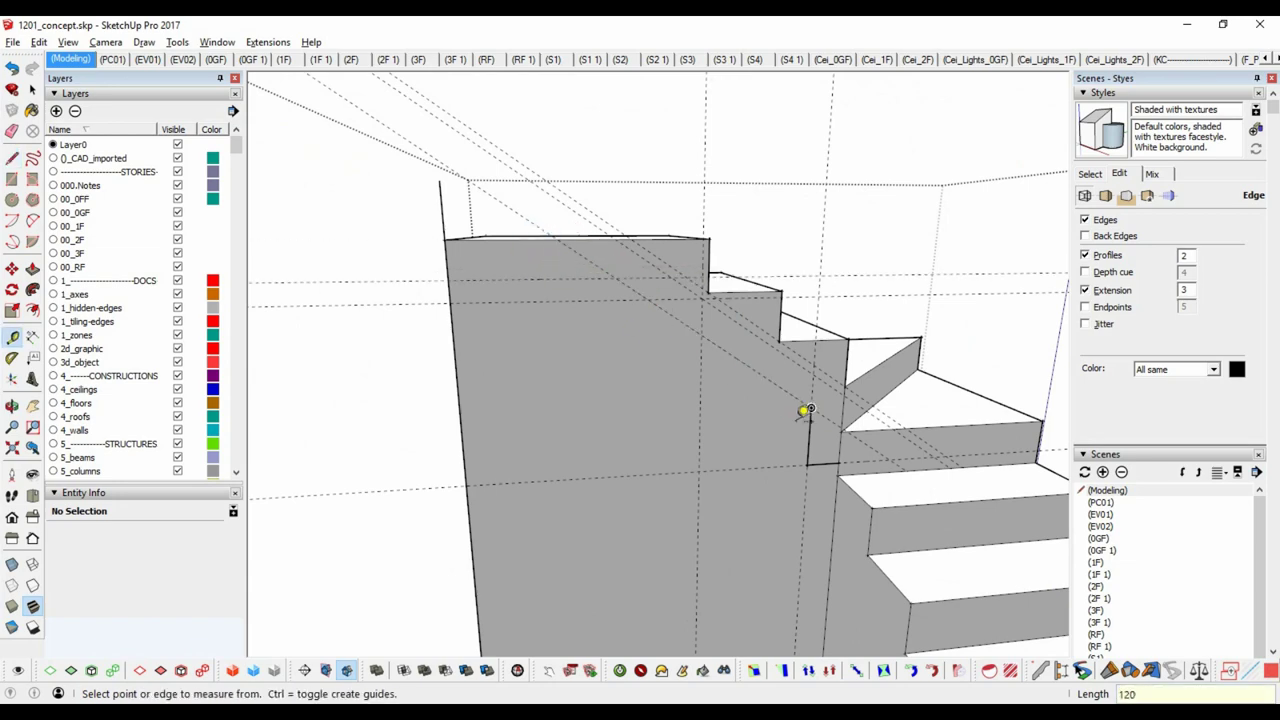
{"action": "mouse_move", "coordinate": [805, 410]}
{"action": "middle_mouse_down"}
{"action": "mouse_move", "coordinate": [720, 243]}
{"action": "mouse_move", "coordinate": [681, 391]}
{"action": "middle_mouse_up"}
{"action": "left_click", "coordinate": [681, 391]}
{"action": "left_click", "coordinate": [803, 434]}
{"action": "scroll", "coordinate": [803, 434], "scroll_direction": "up", "scroll_amount": 3}
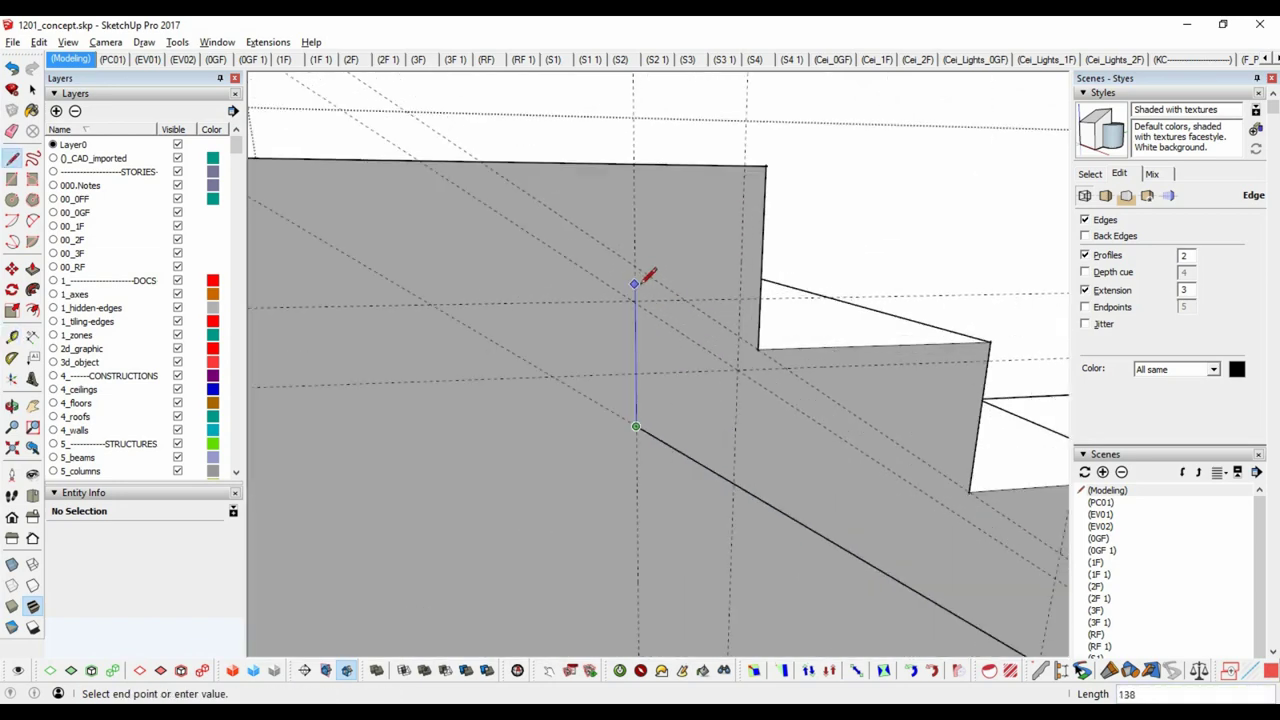
{"action": "scroll", "coordinate": [643, 277], "scroll_direction": "down", "scroll_amount": 3}
{"action": "middle_click_drag", "start_coordinate": [477, 323], "coordinate": [634, 334]}
{"action": "key", "text": "p"}
{"action": "left_click_drag", "start_coordinate": [480, 290], "coordinate": [626, 401]}
Place guides parallel to the flight's slope and push away the wall face beneath it.
{"action": "middle_click_drag", "start_coordinate": [626, 401], "coordinate": [917, 331]}
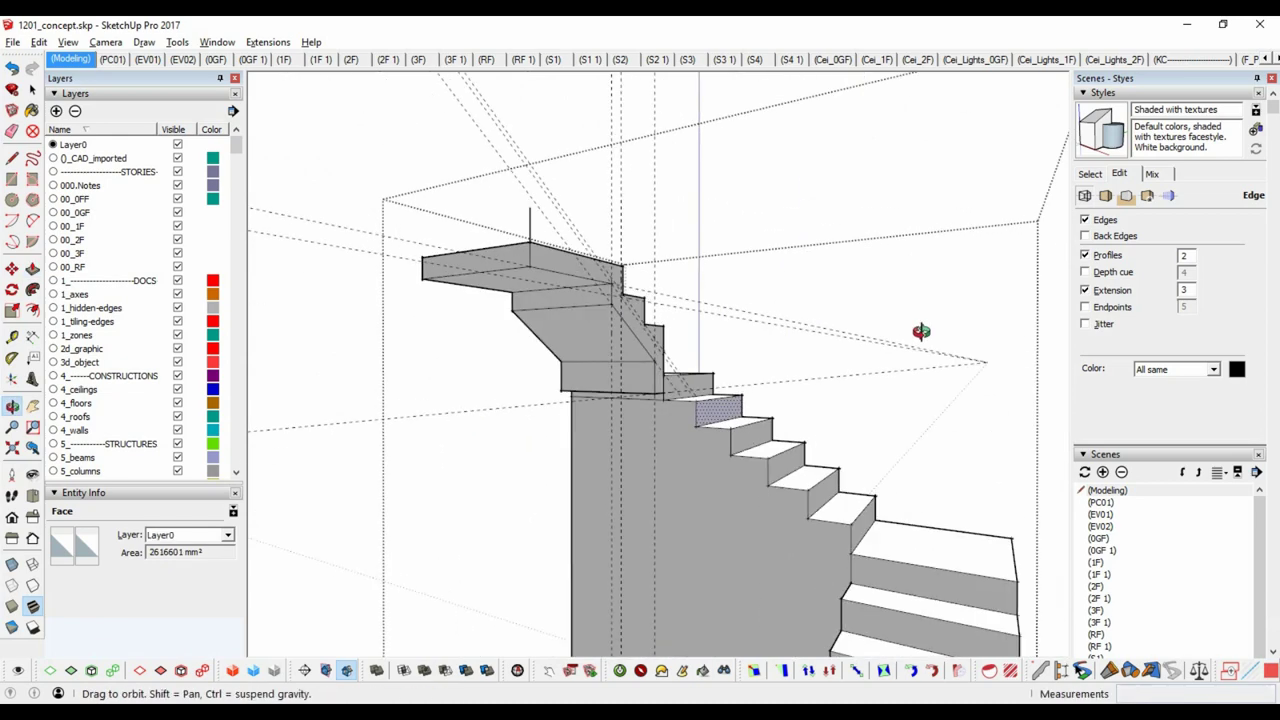
{"action": "scroll", "coordinate": [523, 183], "scroll_direction": "up", "scroll_amount": 5}
{"action": "key", "text": "space"}
{"action": "middle_click_drag", "start_coordinate": [523, 183], "coordinate": [471, 389]}
{"action": "key", "text": "t"}
{"action": "left_click", "coordinate": [670, 413]}
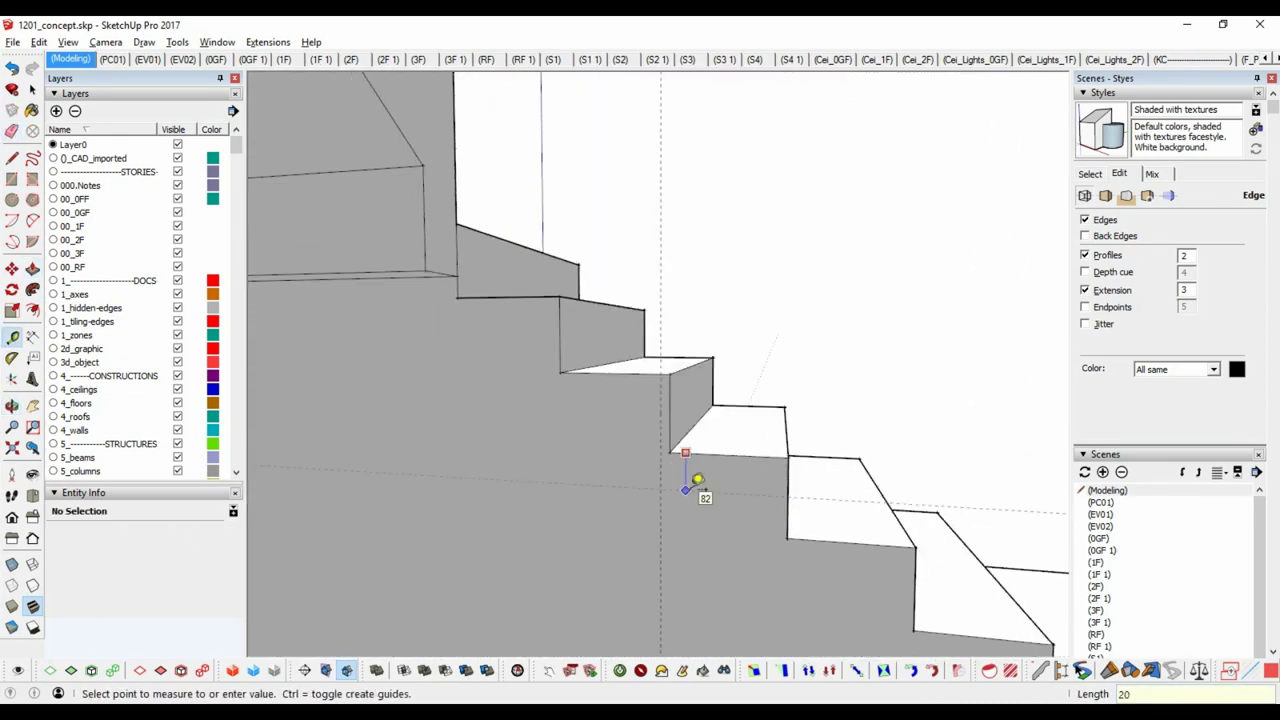
{"action": "middle_click_drag", "start_coordinate": [694, 486], "coordinate": [728, 430]}
{"action": "left_click", "coordinate": [632, 388]}
{"action": "scroll", "coordinate": [650, 386], "scroll_direction": "up", "scroll_amount": 2}
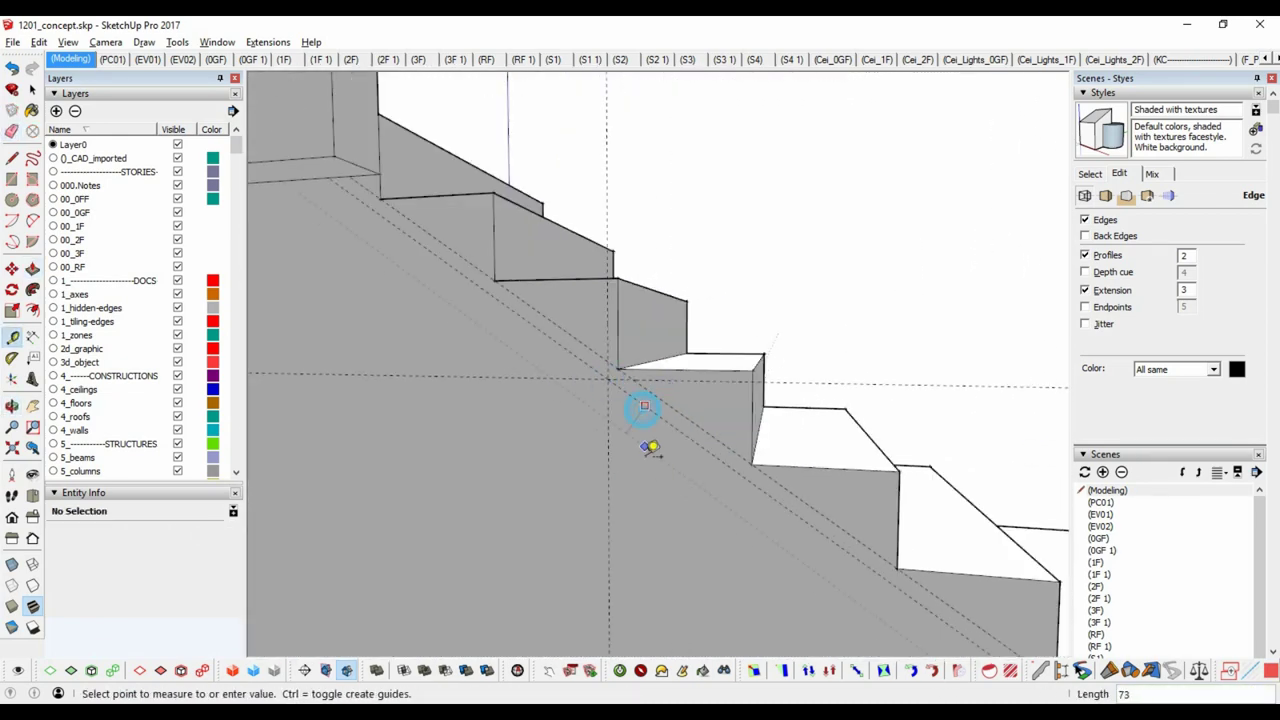
{"action": "mouse_move", "coordinate": [650, 447]}
{"action": "middle_mouse_down"}
{"action": "mouse_move", "coordinate": [529, 400]}
{"action": "mouse_move", "coordinate": [423, 294]}
{"action": "mouse_move", "coordinate": [723, 423]}
{"action": "middle_mouse_up"}
{"action": "left_click", "coordinate": [423, 294]}
{"action": "left_click", "coordinate": [848, 478]}
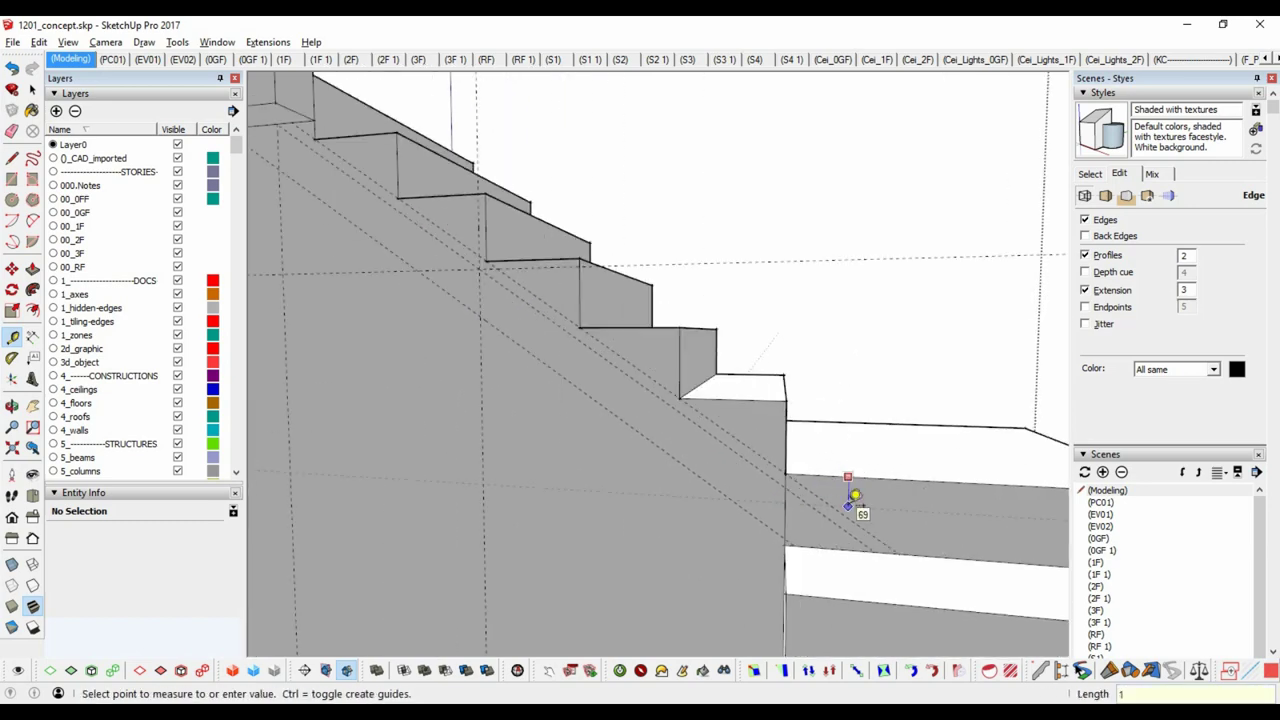
{"action": "mouse_move", "coordinate": [850, 495]}
{"action": "middle_mouse_down"}
{"action": "mouse_move", "coordinate": [708, 456]}
{"action": "mouse_move", "coordinate": [380, 171]}
{"action": "mouse_move", "coordinate": [514, 286]}
{"action": "mouse_move", "coordinate": [680, 494]}
{"action": "middle_mouse_up"}
{"action": "key", "text": "p"}
{"action": "left_click", "coordinate": [680, 494]}
{"action": "left_click", "coordinate": [643, 311]}
Add another guide from a stair edge and push away the next wall face under the flights.
{"action": "mouse_move", "coordinate": [643, 311]}
{"action": "middle_mouse_down"}
{"action": "mouse_move", "coordinate": [875, 251]}
{"action": "mouse_move", "coordinate": [766, 323]}
{"action": "mouse_move", "coordinate": [777, 354]}
{"action": "mouse_move", "coordinate": [741, 387]}
{"action": "mouse_move", "coordinate": [534, 306]}
{"action": "mouse_move", "coordinate": [811, 420]}
{"action": "mouse_move", "coordinate": [752, 290]}
{"action": "middle_mouse_up"}
{"action": "scroll", "coordinate": [665, 320], "scroll_direction": "up", "scroll_amount": 3}
{"action": "key", "text": "t"}
{"action": "left_click", "coordinate": [650, 338]}
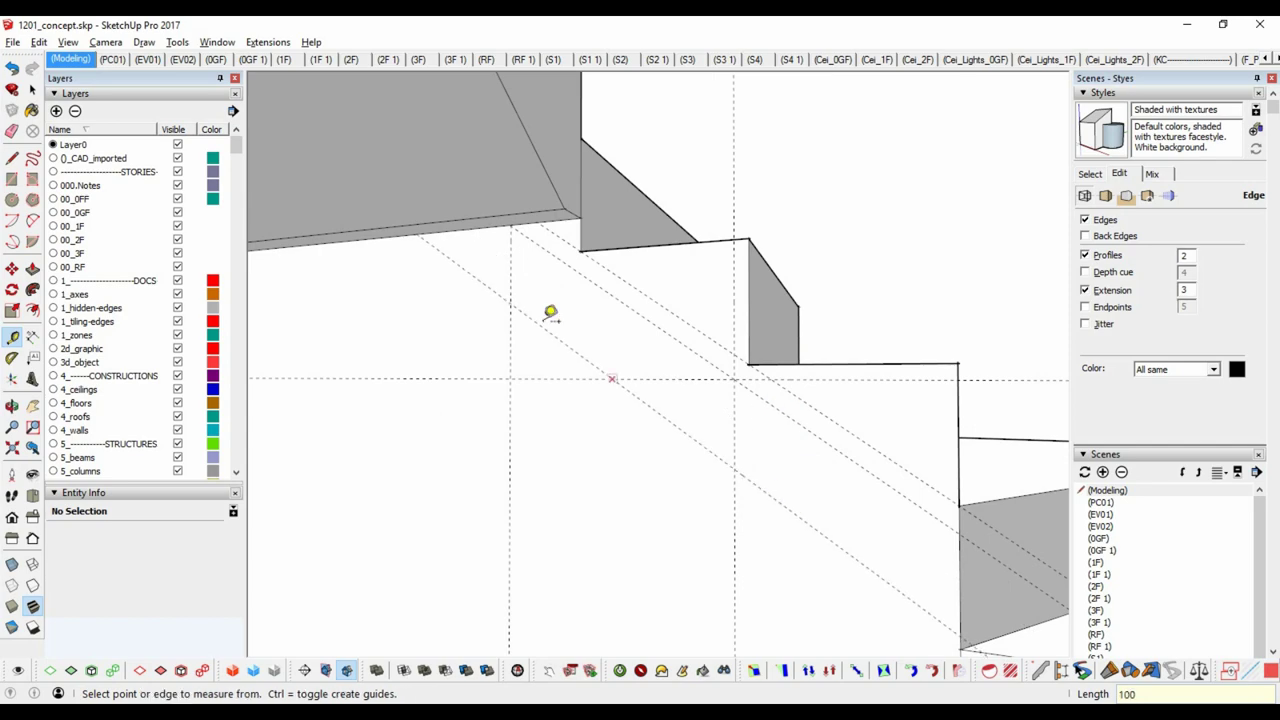
{"action": "mouse_move", "coordinate": [550, 312]}
{"action": "middle_mouse_down"}
{"action": "mouse_move", "coordinate": [723, 354]}
{"action": "mouse_move", "coordinate": [803, 523]}
{"action": "mouse_move", "coordinate": [838, 403]}
{"action": "middle_mouse_up"}
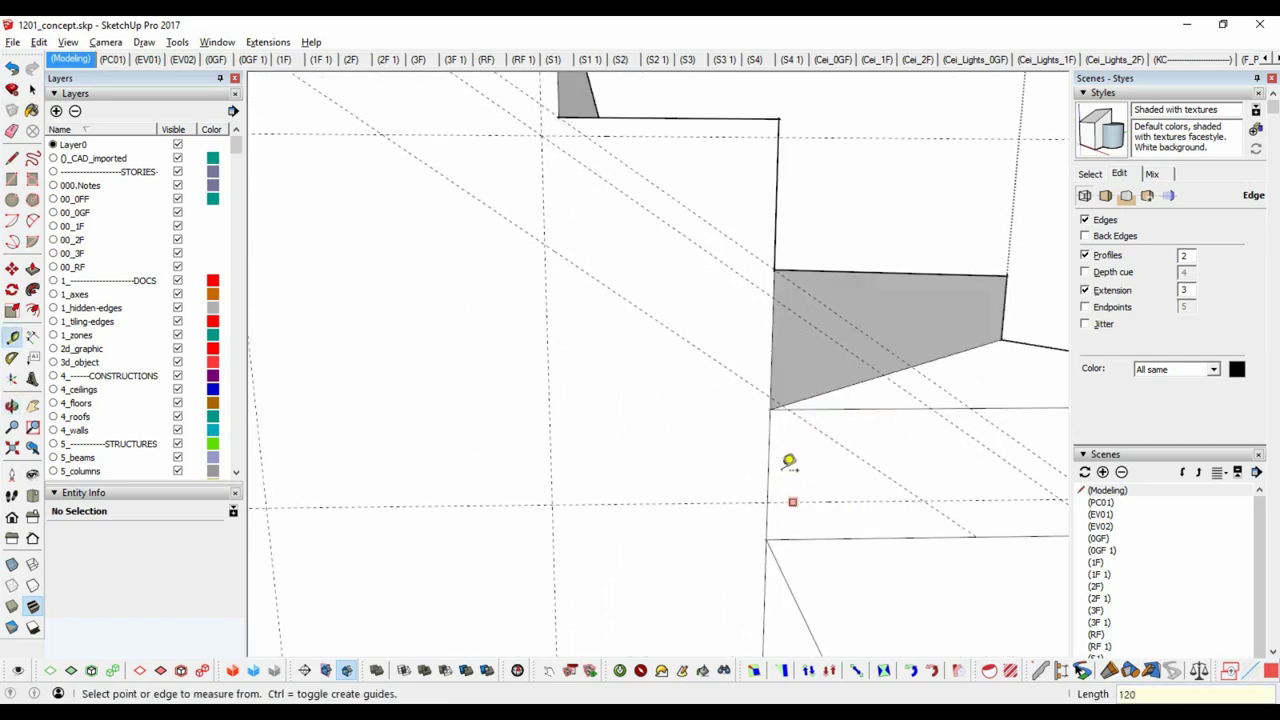
{"action": "mouse_move", "coordinate": [676, 500]}
{"action": "middle_mouse_down"}
{"action": "mouse_move", "coordinate": [443, 243]}
{"action": "mouse_move", "coordinate": [443, 209]}
{"action": "mouse_move", "coordinate": [700, 309]}
{"action": "middle_mouse_up"}
{"action": "key", "text": "p"}
{"action": "left_click", "coordinate": [578, 313]}
{"action": "left_click", "coordinate": [735, 243]}
{"action": "mouse_move", "coordinate": [735, 243]}
{"action": "middle_mouse_down"}
{"action": "mouse_move", "coordinate": [443, 109]}
{"action": "mouse_move", "coordinate": [709, 331]}
{"action": "middle_mouse_up"}
Erase a stray edge at a step corner and push away the remaining wall mass under the stairs.
{"action": "key", "text": "e"}
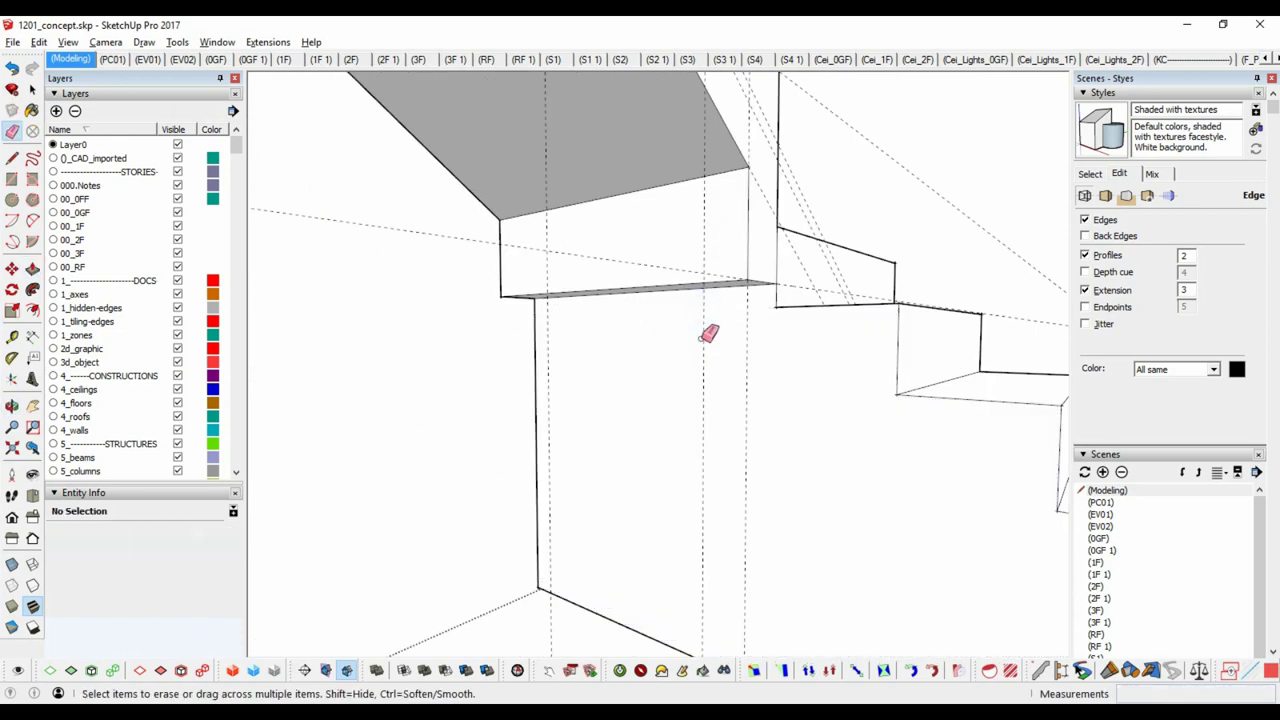
{"action": "middle_click_drag", "start_coordinate": [843, 311], "coordinate": [838, 318]}
{"action": "left_click", "coordinate": [836, 322]}
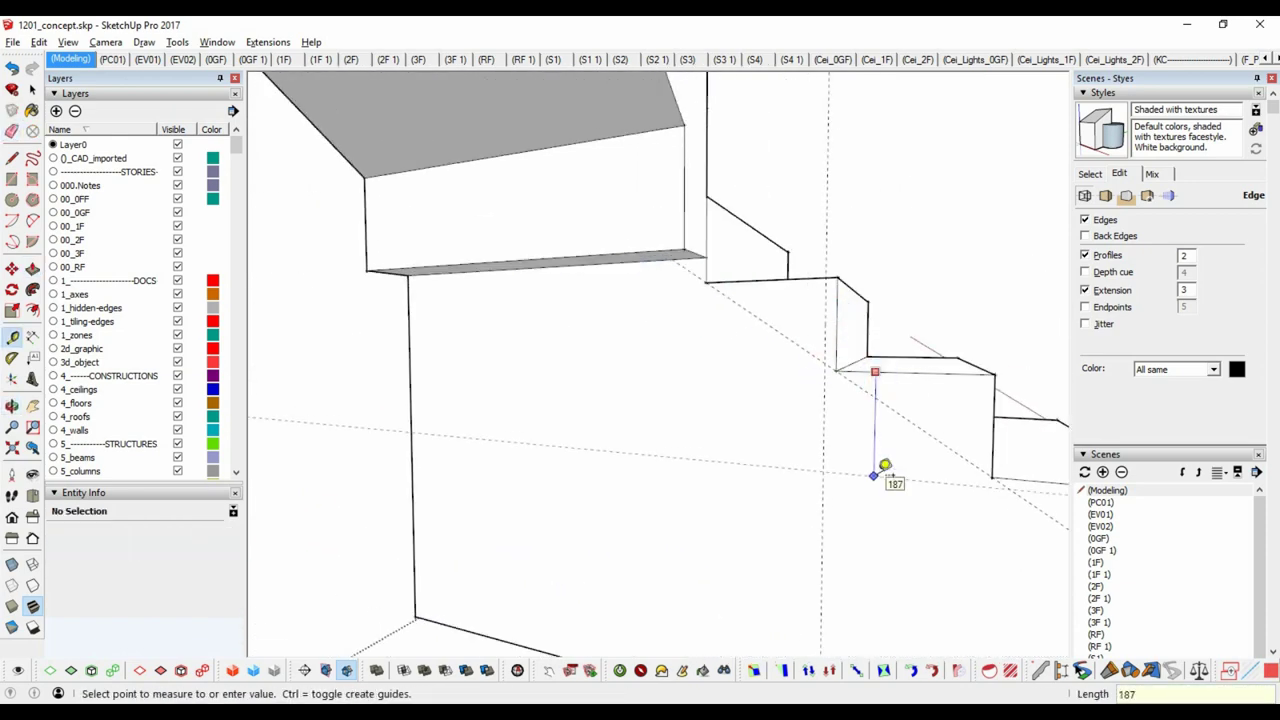
{"action": "mouse_move", "coordinate": [829, 371]}
{"action": "middle_mouse_down"}
{"action": "mouse_move", "coordinate": [820, 423]}
{"action": "mouse_move", "coordinate": [814, 209]}
{"action": "mouse_move", "coordinate": [754, 340]}
{"action": "mouse_move", "coordinate": [570, 333]}
{"action": "mouse_move", "coordinate": [471, 123]}
{"action": "mouse_move", "coordinate": [420, 465]}
{"action": "mouse_move", "coordinate": [837, 597]}
{"action": "mouse_move", "coordinate": [753, 376]}
{"action": "middle_mouse_up"}
{"action": "key", "text": "p"}
{"action": "left_click_drag", "start_coordinate": [586, 191], "coordinate": [763, 323]}
Group all the connected stair geometry into one group.
{"action": "middle_click_drag", "start_coordinate": [763, 323], "coordinate": [451, 414]}
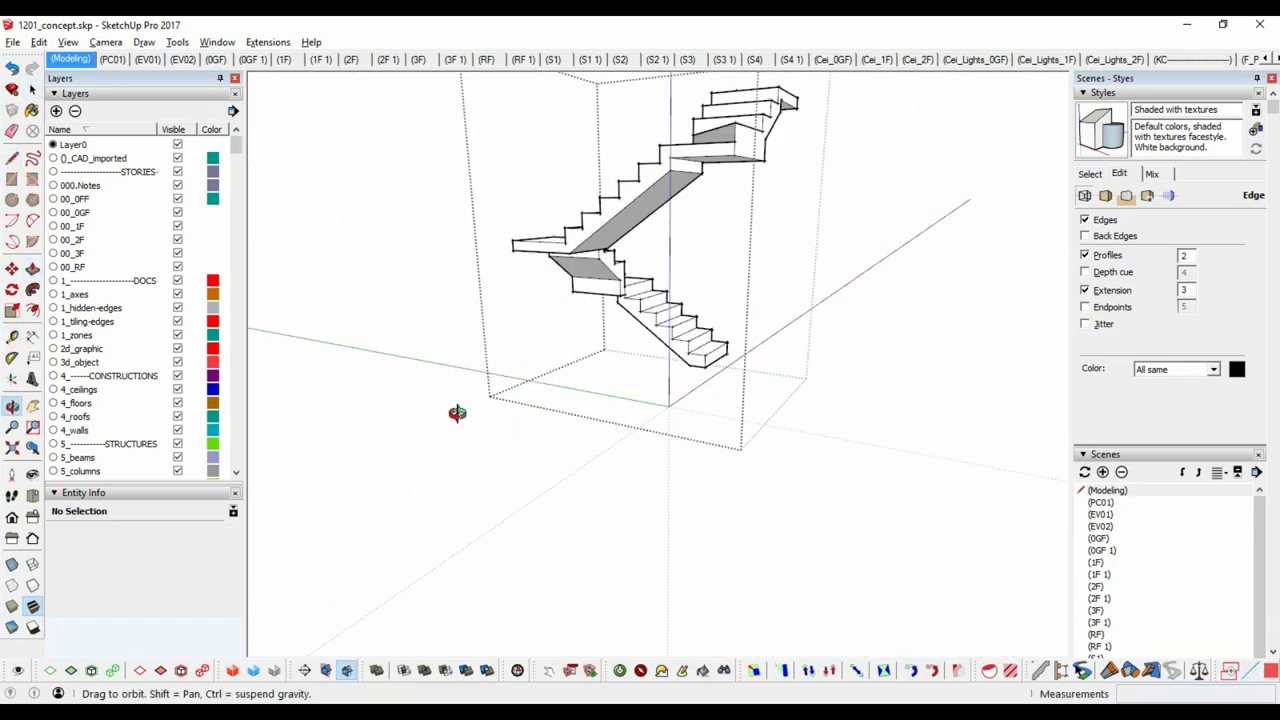
{"action": "key", "text": "space"}
{"action": "scroll", "coordinate": [910, 320], "scroll_direction": "up", "scroll_amount": 5}
{"action": "scroll", "coordinate": [740, 265], "scroll_direction": "up", "scroll_amount": 3}
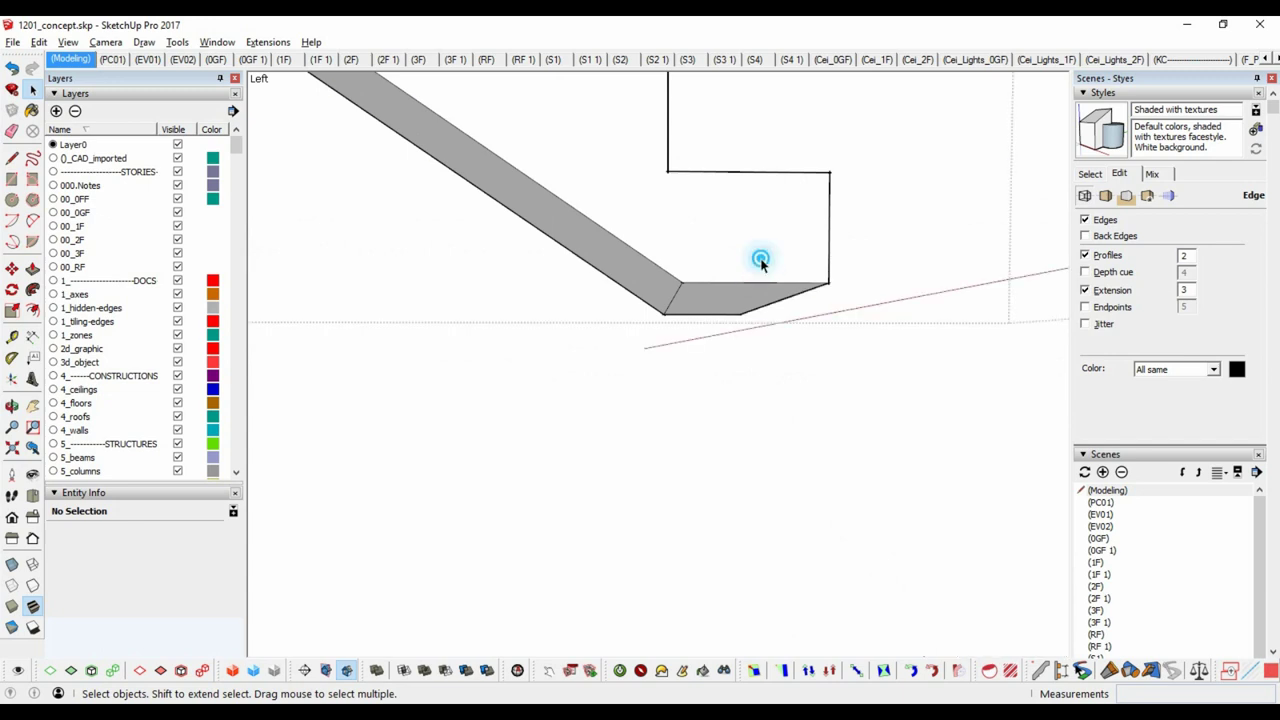
{"action": "triple_click", "coordinate": [760, 261]}
{"action": "key", "text": "g"}
Outline a face at the landing and push it into a block joining the flight underside.
{"action": "key", "text": "l"}
{"action": "left_click", "coordinate": [682, 283]}
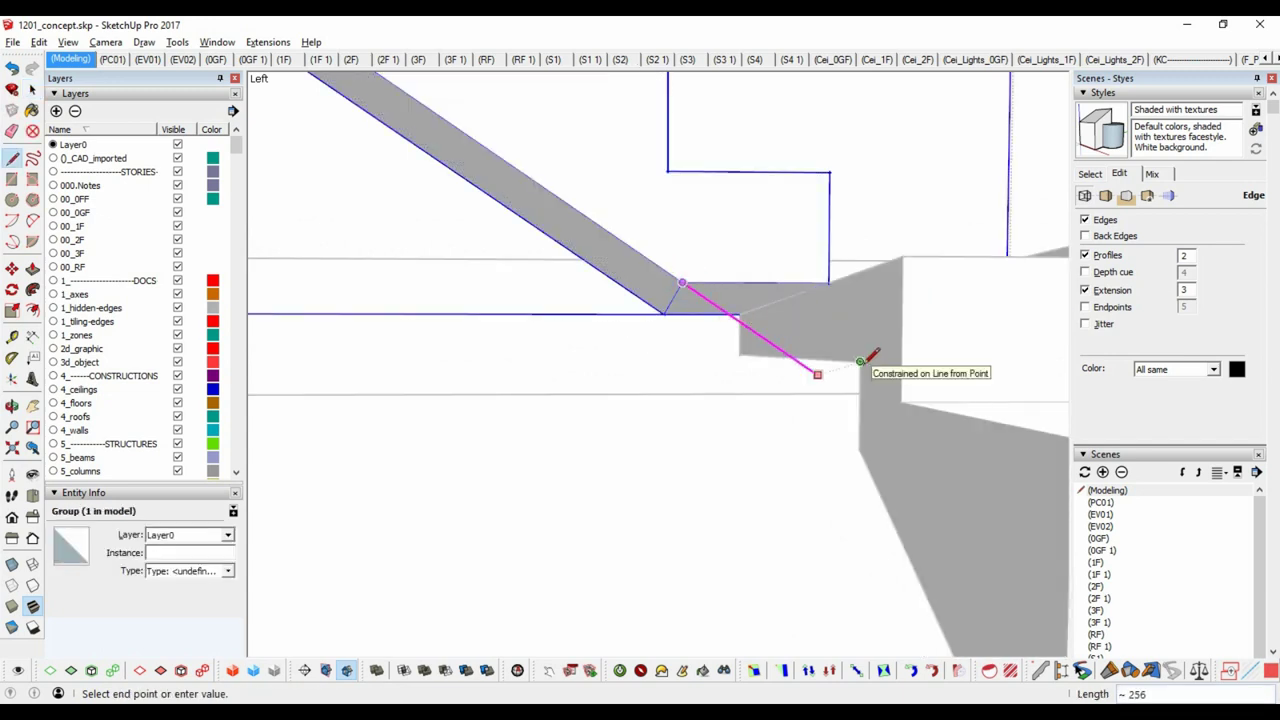
{"action": "left_click", "coordinate": [827, 357]}
{"action": "middle_click_drag", "start_coordinate": [827, 357], "coordinate": [731, 400]}
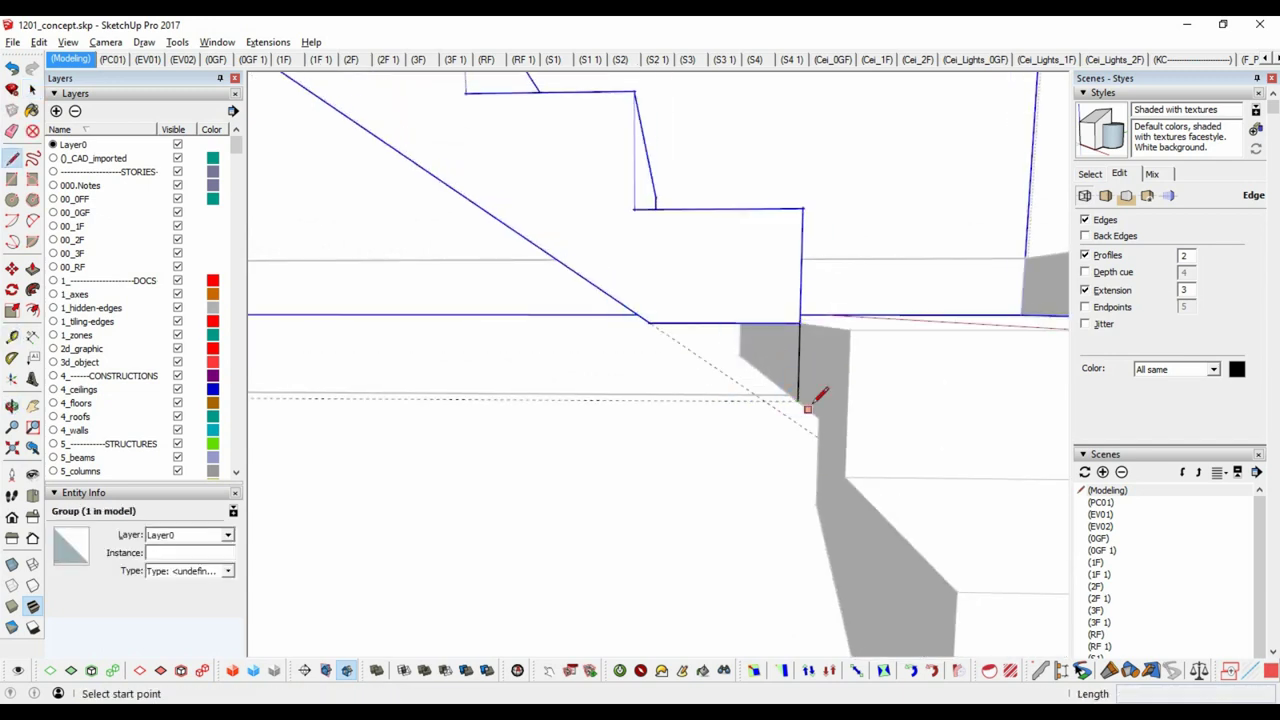
{"action": "left_click", "coordinate": [650, 322]}
{"action": "middle_click_drag", "start_coordinate": [650, 322], "coordinate": [904, 270]}
{"action": "double_click", "coordinate": [777, 297]}
{"action": "key", "text": "space"}
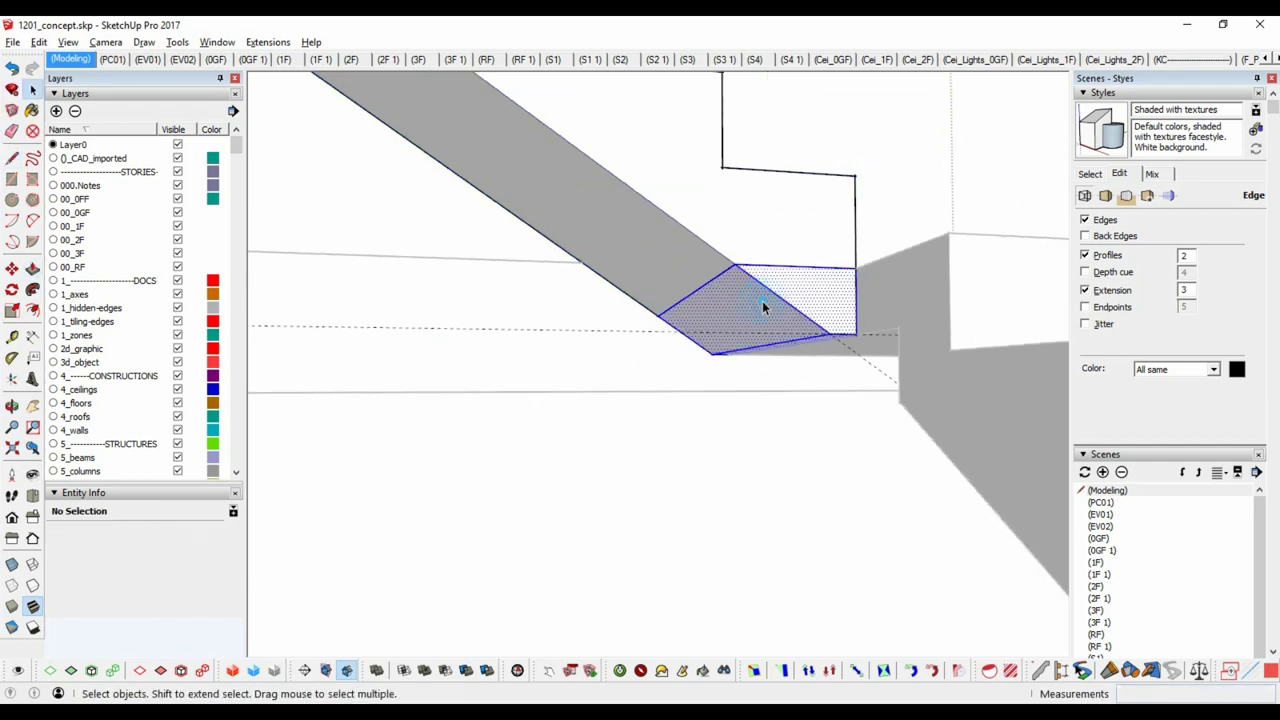
{"action": "mouse_move", "coordinate": [762, 301]}
{"action": "middle_mouse_down"}
{"action": "mouse_move", "coordinate": [765, 277]}
{"action": "mouse_move", "coordinate": [792, 287]}
{"action": "middle_mouse_up"}
Orbit around the staircase and slab junction to inspect the new block and whole building.
{"action": "mouse_move", "coordinate": [684, 297]}
{"action": "middle_mouse_down"}
{"action": "mouse_move", "coordinate": [677, 389]}
{"action": "mouse_move", "coordinate": [851, 251]}
{"action": "mouse_move", "coordinate": [808, 262]}
{"action": "mouse_move", "coordinate": [863, 234]}
{"action": "mouse_move", "coordinate": [808, 371]}
{"action": "mouse_move", "coordinate": [980, 134]}
{"action": "mouse_move", "coordinate": [833, 432]}
{"action": "middle_mouse_up"}
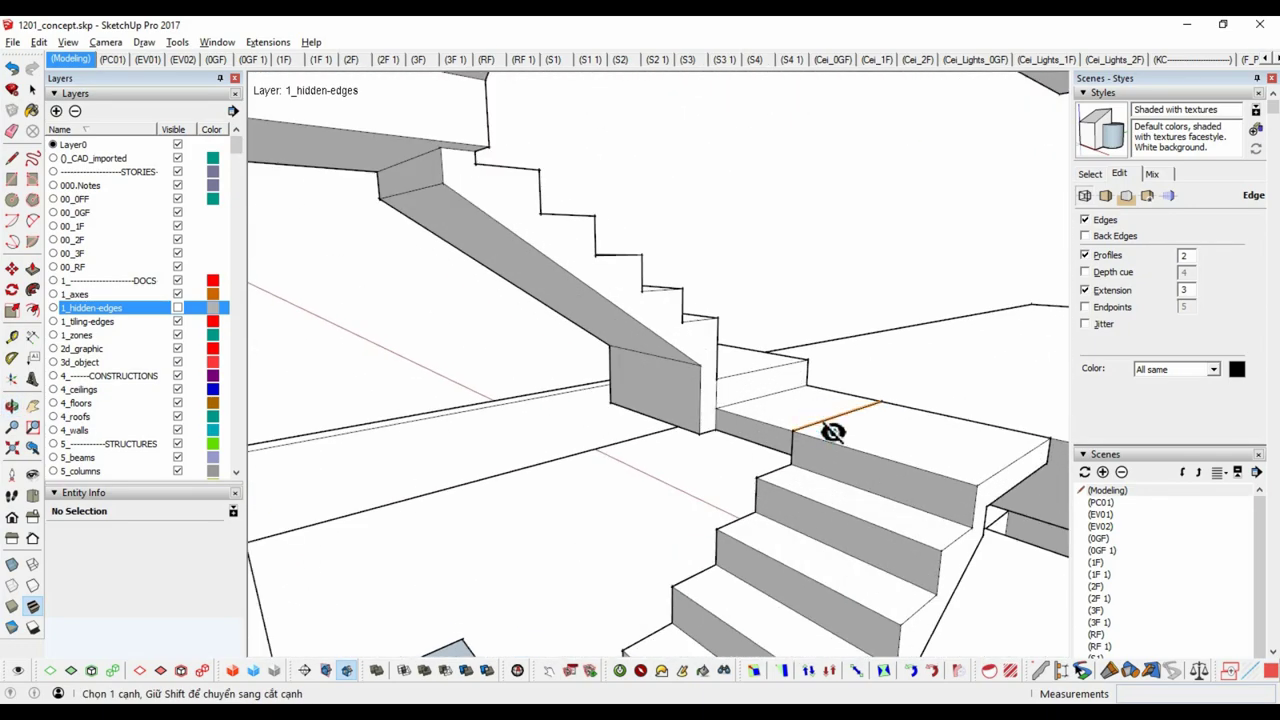
{"action": "scroll", "coordinate": [833, 432], "scroll_direction": "up", "scroll_amount": 3}
{"action": "scroll", "coordinate": [808, 449], "scroll_direction": "up", "scroll_amount": 5}
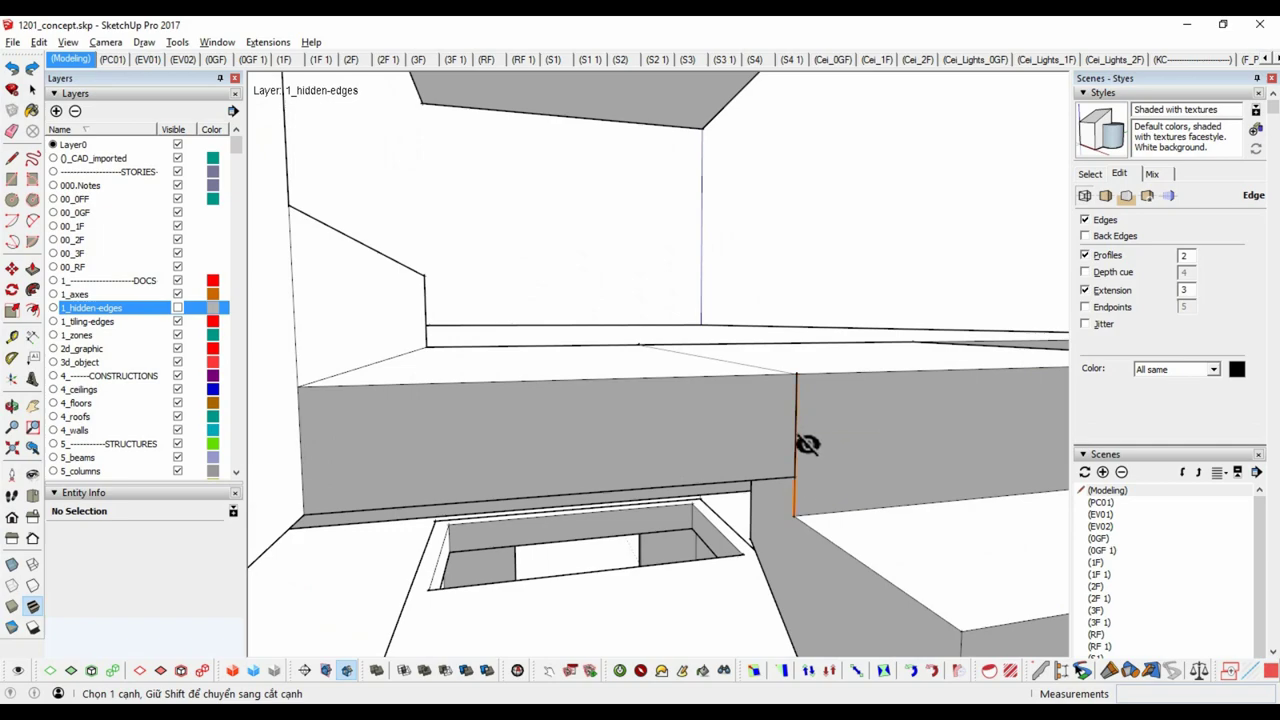
{"action": "scroll", "coordinate": [809, 434], "scroll_direction": "down", "scroll_amount": 3}
{"action": "middle_click_drag", "start_coordinate": [846, 409], "coordinate": [757, 420]}
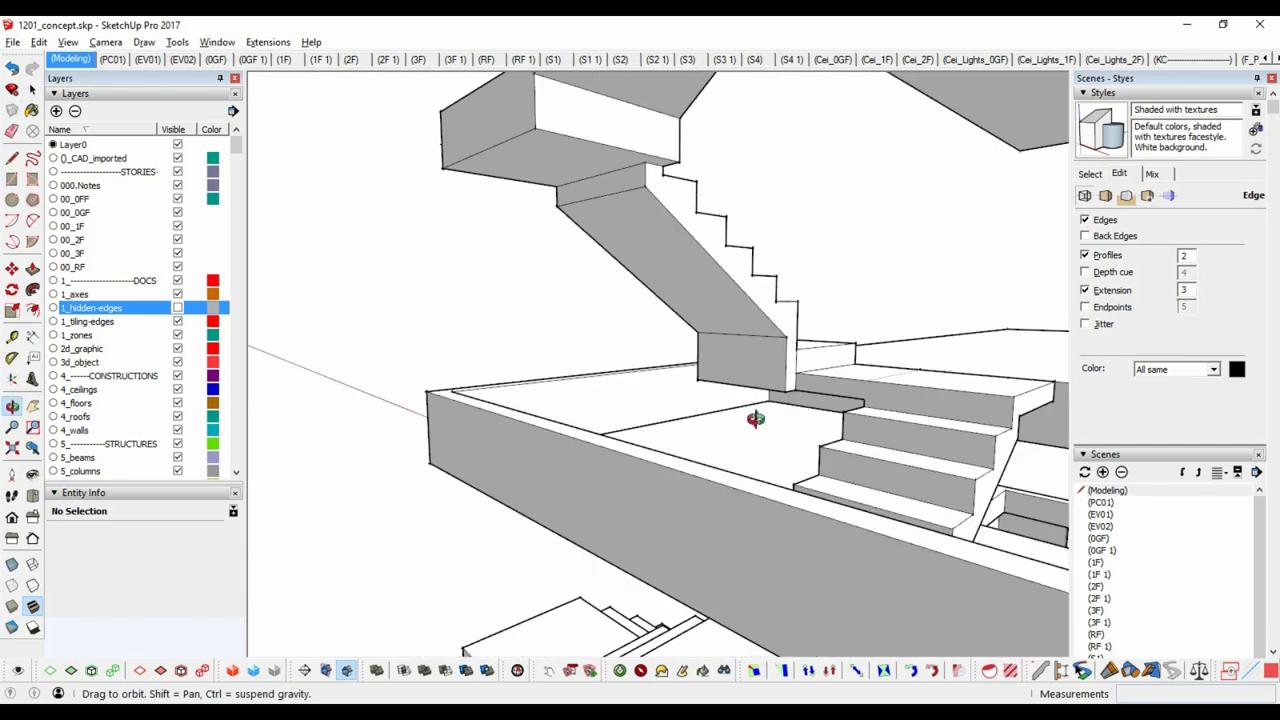
{"action": "scroll", "coordinate": [757, 420], "scroll_direction": "down", "scroll_amount": 3}
{"action": "scroll", "coordinate": [955, 321], "scroll_direction": "up", "scroll_amount": 5}
{"action": "middle_click_drag", "start_coordinate": [955, 330], "coordinate": [1145, 650]}
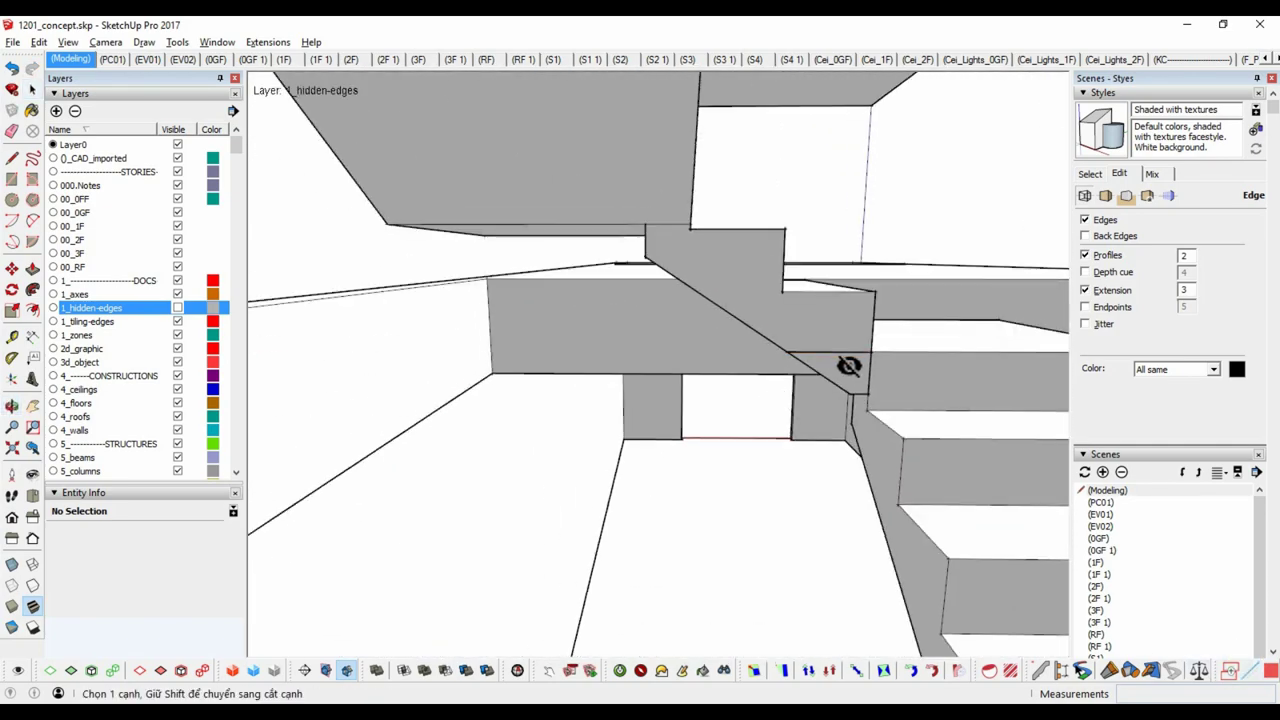
{"action": "middle_click_drag", "start_coordinate": [848, 366], "coordinate": [829, 309]}
{"action": "scroll", "coordinate": [920, 354], "scroll_direction": "down", "scroll_amount": 1}
{"action": "scroll", "coordinate": [818, 398], "scroll_direction": "down", "scroll_amount": 1}
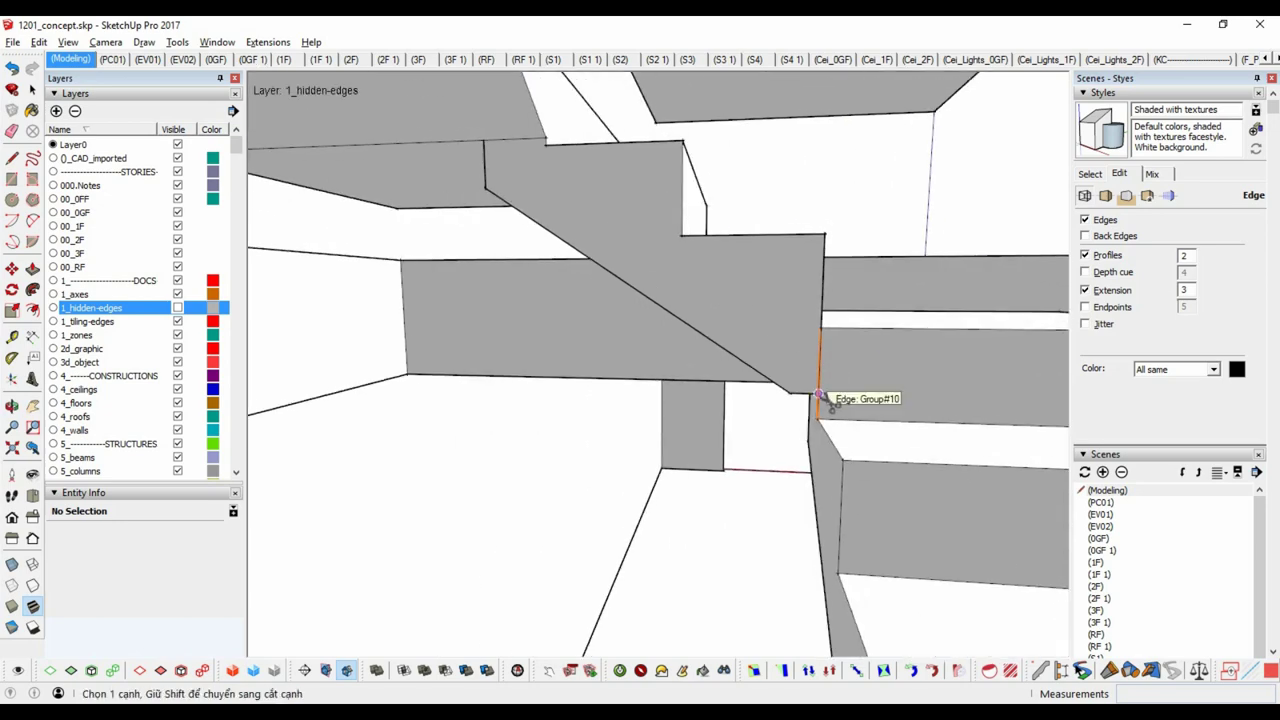
{"action": "scroll", "coordinate": [818, 398], "scroll_direction": "down", "scroll_amount": 5}
{"action": "scroll", "coordinate": [663, 434], "scroll_direction": "down", "scroll_amount": 5}
{"action": "middle_click_drag", "start_coordinate": [503, 369], "coordinate": [651, 366]}
Create a new layer named 00_4F and assign the top slab to it.
{"action": "left_click", "coordinate": [716, 358]}
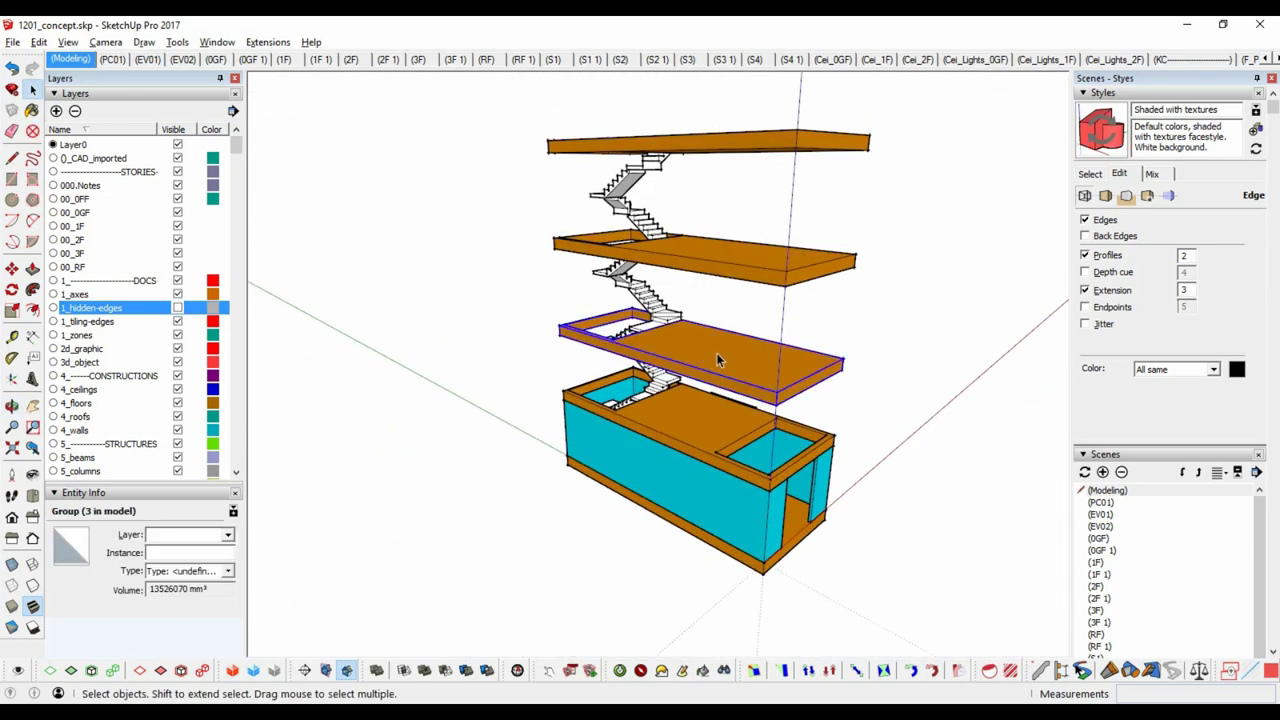
{"action": "left_click", "coordinate": [745, 288]}
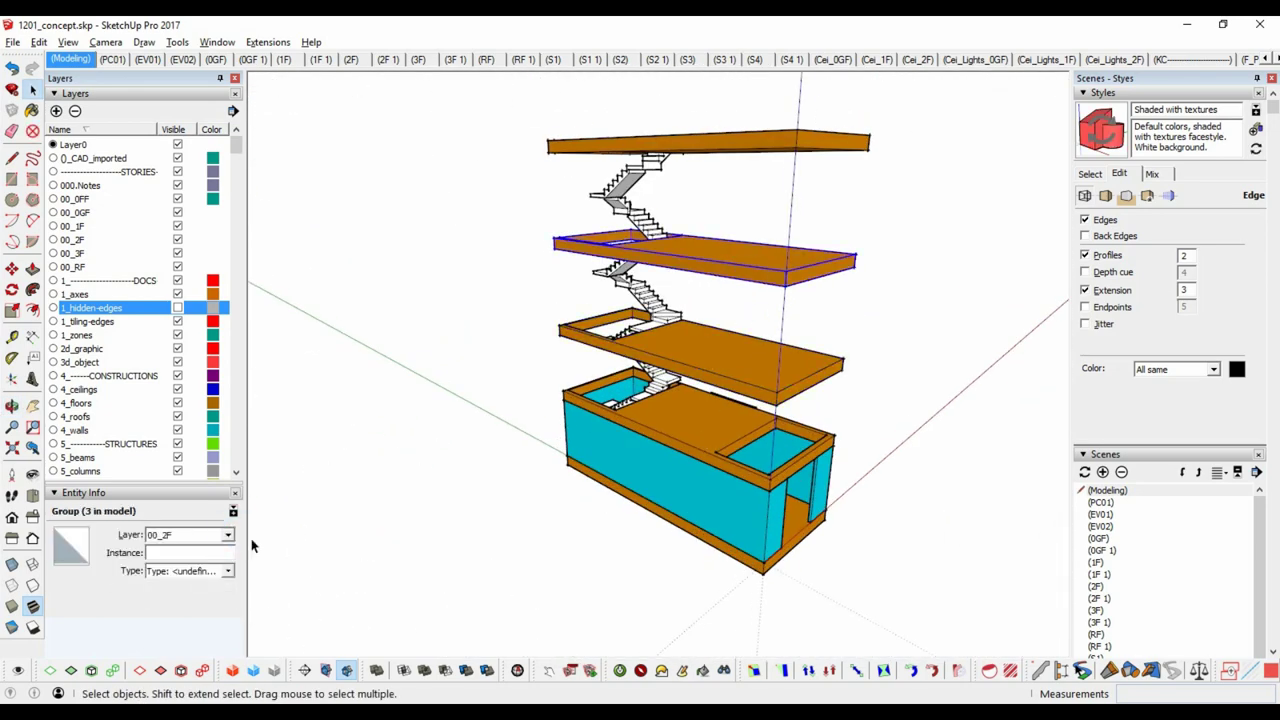
{"action": "left_click", "coordinate": [228, 535]}
{"action": "left_click", "coordinate": [55, 111]}
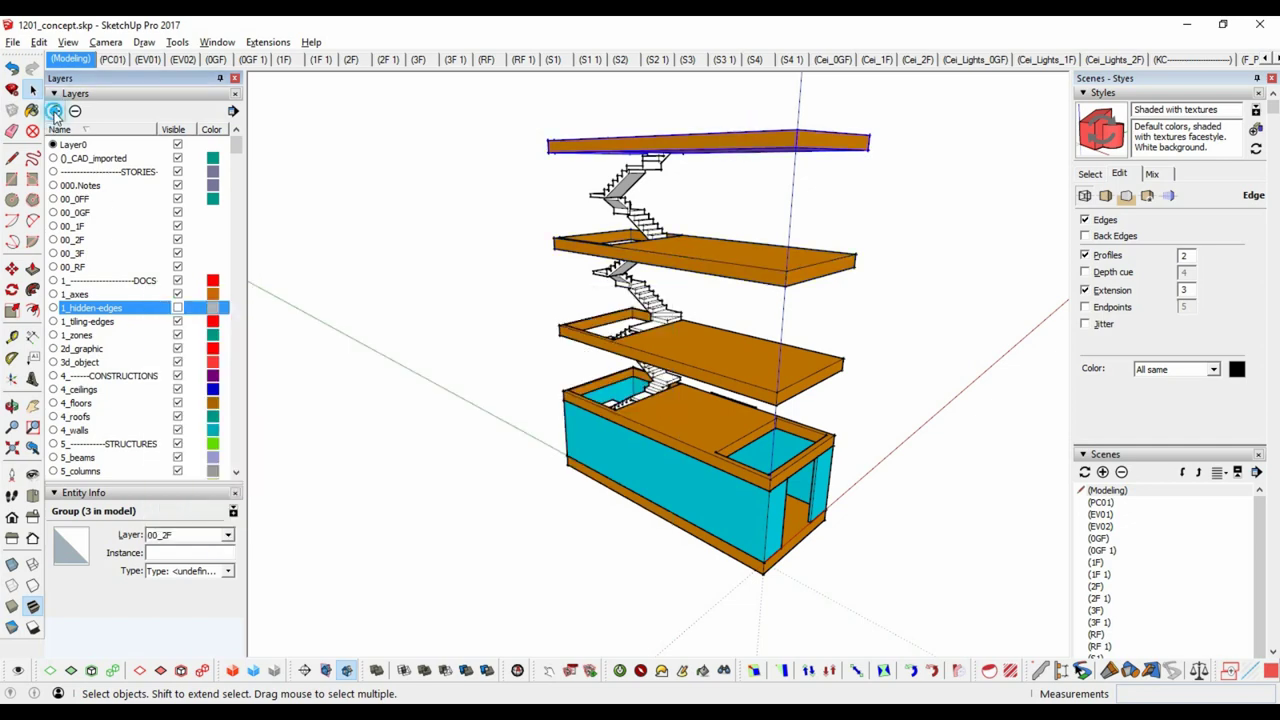
{"action": "type", "text": "00_3F"}
{"action": "key", "text": "Return"}
{"action": "type", "text": "00_"}
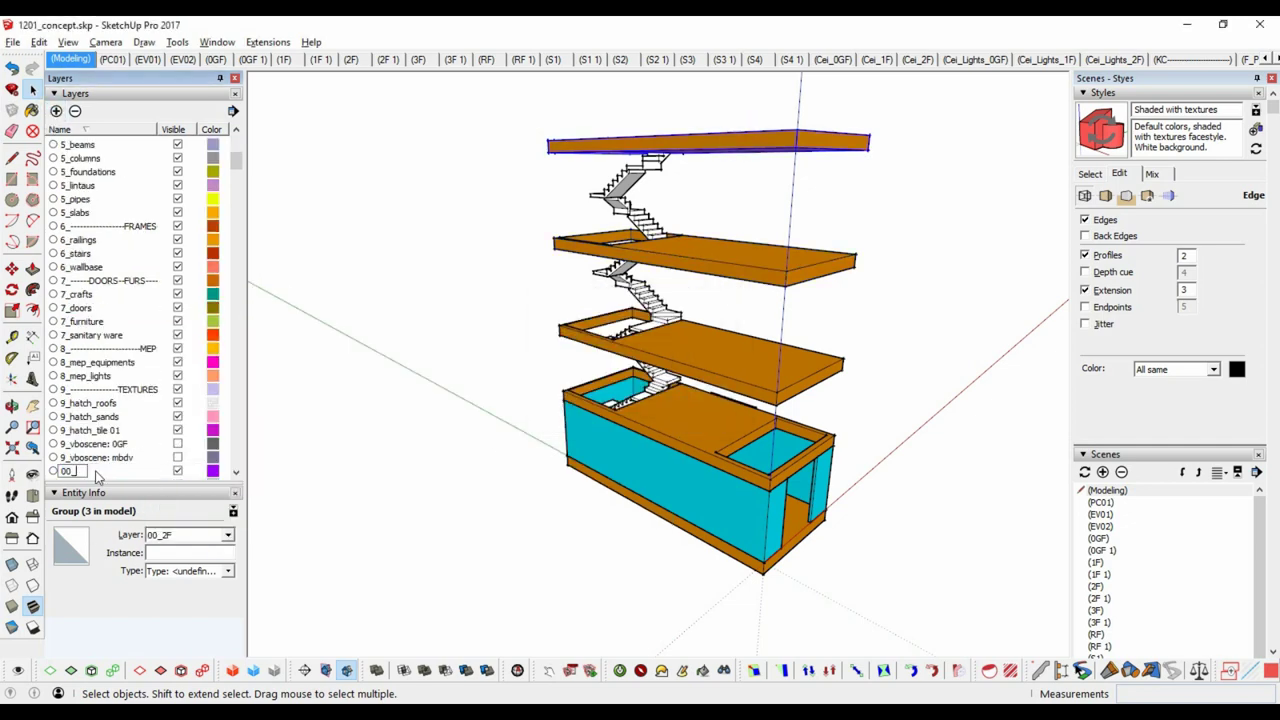
{"action": "type", "text": "4F"}
{"action": "key", "text": "Return"}
{"action": "left_click", "coordinate": [228, 535]}
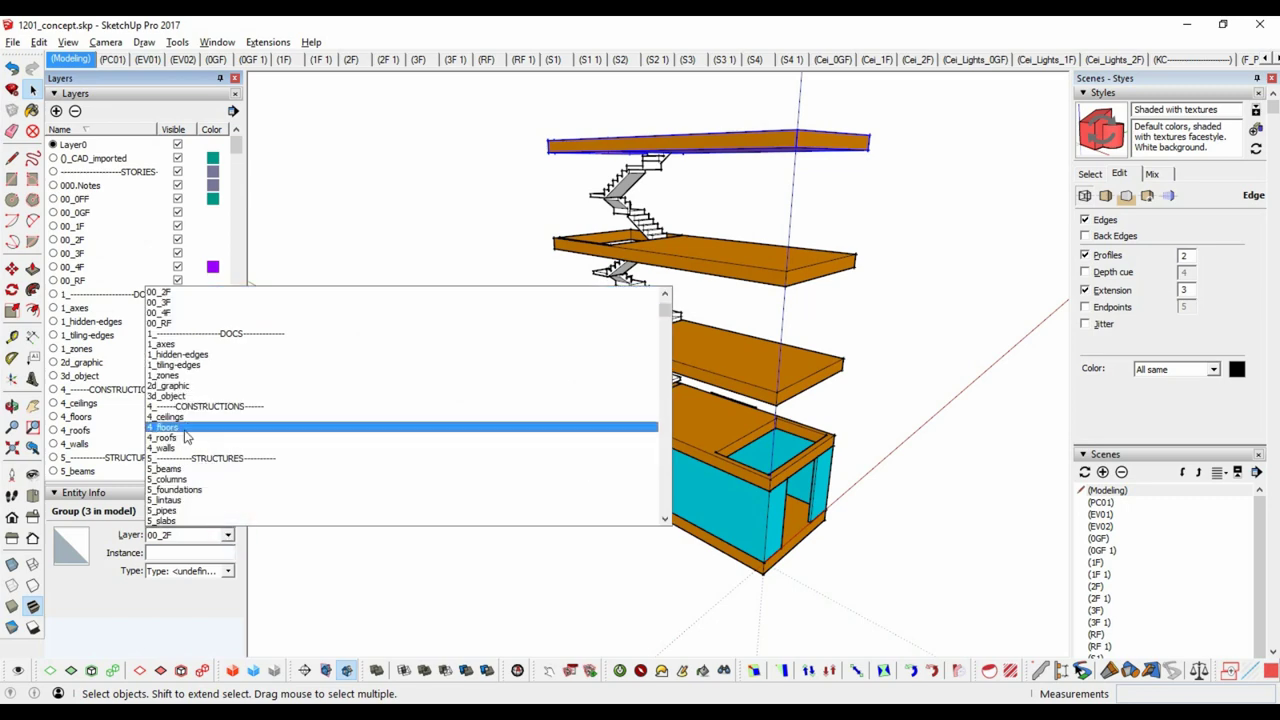
{"action": "left_click", "coordinate": [260, 316]}
Move the top slab upward to a snapped endpoint above the floor stack.
{"action": "mouse_move", "coordinate": [500, 330]}
{"action": "middle_mouse_down"}
{"action": "mouse_move", "coordinate": [646, 430]}
{"action": "mouse_move", "coordinate": [684, 343]}
{"action": "middle_mouse_up"}
{"action": "key", "text": "m"}
{"action": "left_click", "coordinate": [726, 325]}
{"action": "left_click", "coordinate": [729, 243]}
{"action": "key", "text": "space"}
Edit the top slab group and push/pull its face to give the roof slab thickness.
{"action": "double_click", "coordinate": [700, 245]}
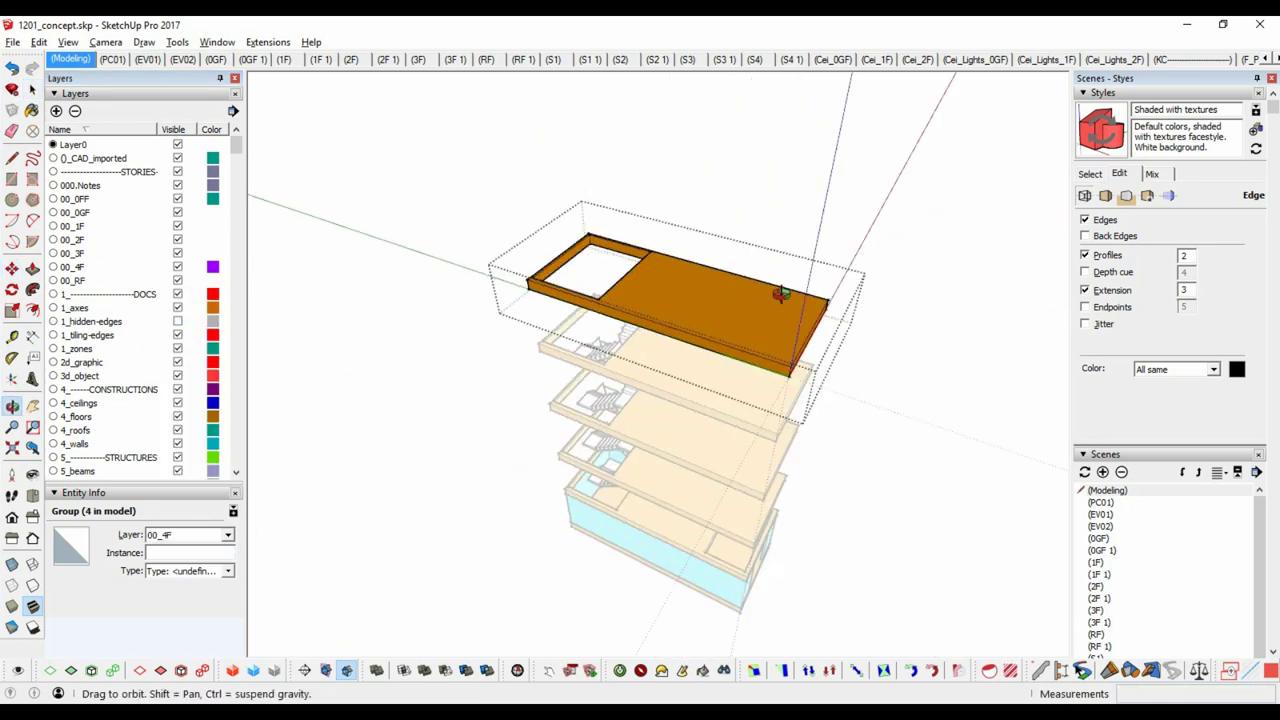
{"action": "middle_click_drag", "start_coordinate": [777, 289], "coordinate": [713, 267]}
{"action": "middle_click_drag", "start_coordinate": [541, 260], "coordinate": [700, 280]}
{"action": "left_click", "coordinate": [724, 286]}
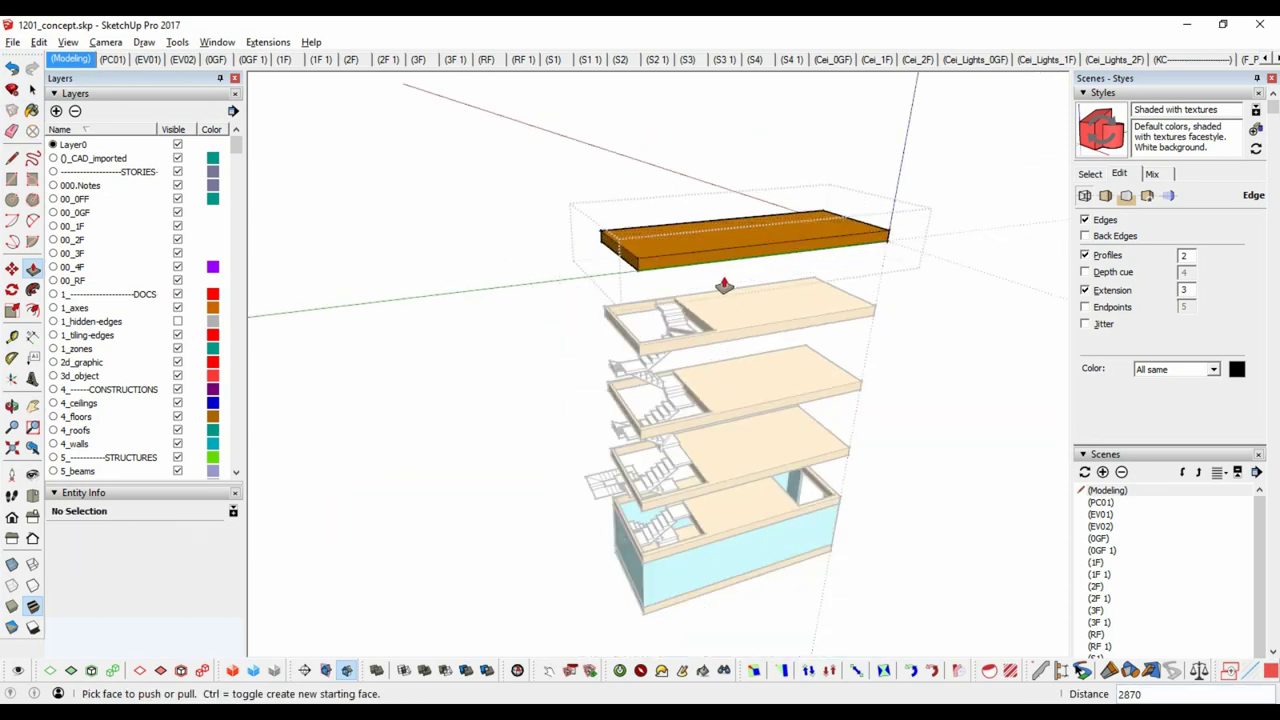
{"action": "left_click", "coordinate": [737, 273]}
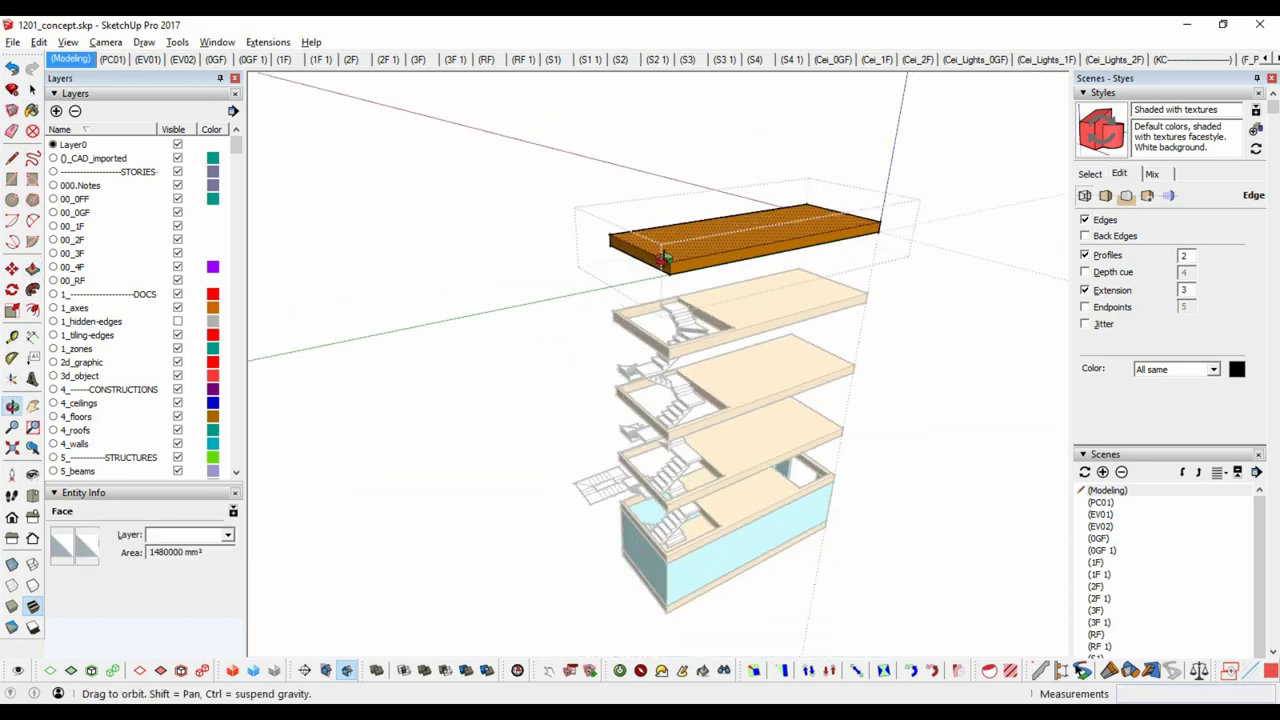
{"action": "mouse_move", "coordinate": [737, 273]}
{"action": "middle_mouse_down"}
{"action": "mouse_move", "coordinate": [691, 229]}
{"action": "mouse_move", "coordinate": [849, 220]}
{"action": "mouse_move", "coordinate": [671, 312]}
{"action": "middle_mouse_up"}
{"action": "key", "text": "space"}
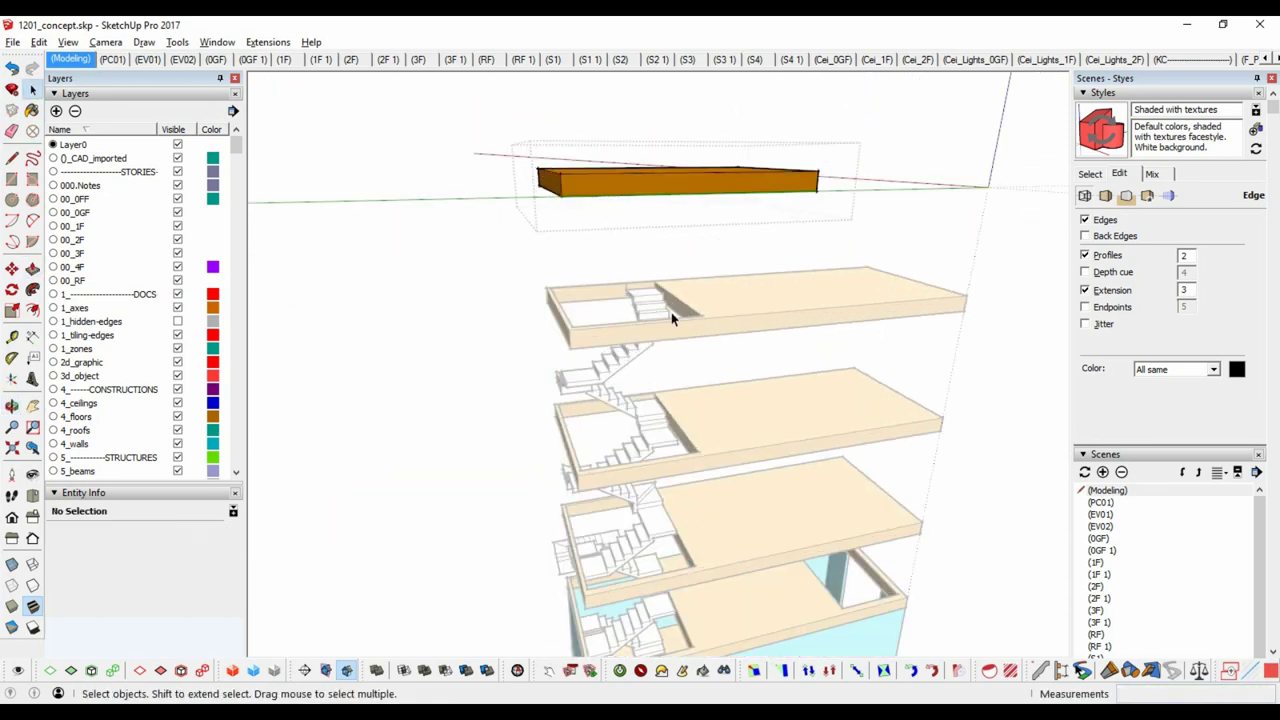
{"action": "type", "text": "200"}
{"action": "key", "text": "Escape"}
{"action": "mouse_move", "coordinate": [734, 216]}
{"action": "middle_mouse_down"}
{"action": "mouse_move", "coordinate": [837, 114]}
{"action": "mouse_move", "coordinate": [540, 150]}
{"action": "middle_mouse_up"}
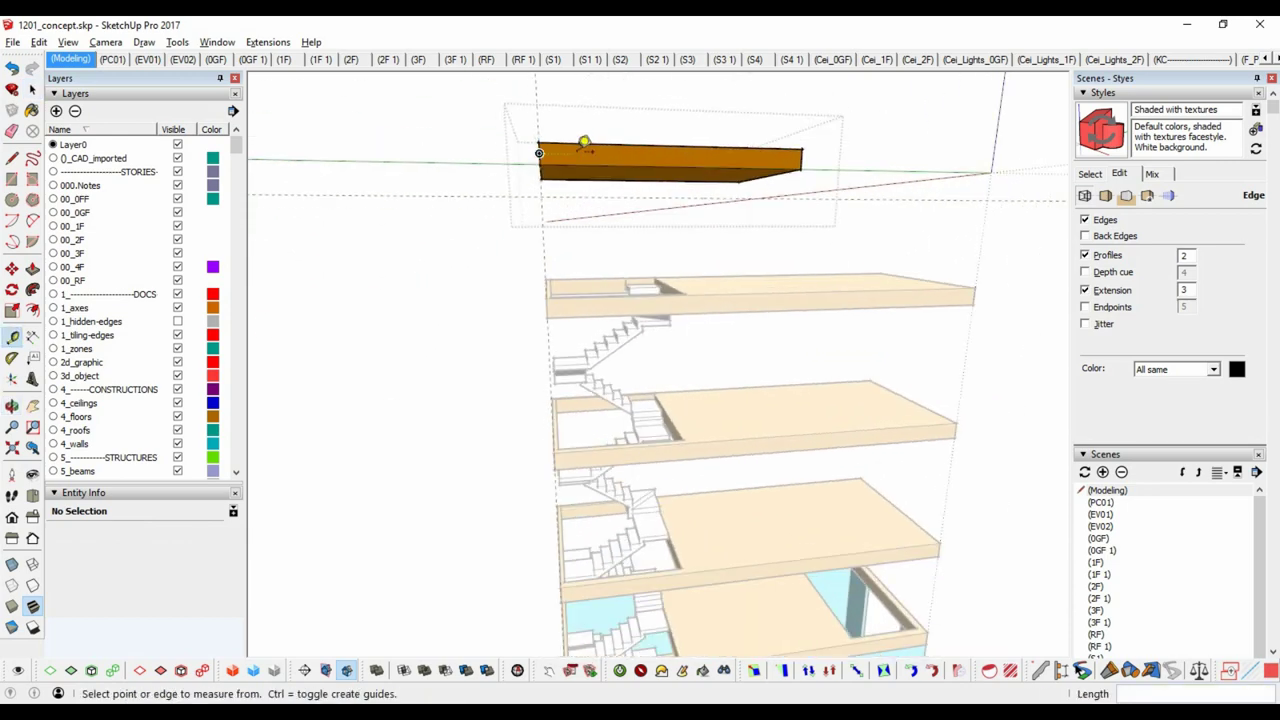
Start a measurement at the roof slab corner, cancel it, and reframe the view over the slab.
{"action": "scroll", "coordinate": [586, 143], "scroll_direction": "up", "scroll_amount": 3}
{"action": "left_click", "coordinate": [523, 274]}
{"action": "scroll", "coordinate": [803, 306], "scroll_direction": "down", "scroll_amount": 1}
{"action": "scroll", "coordinate": [779, 254], "scroll_direction": "down", "scroll_amount": 1}
{"action": "key", "text": "Escape"}
{"action": "middle_click_drag", "start_coordinate": [779, 254], "coordinate": [780, 325]}
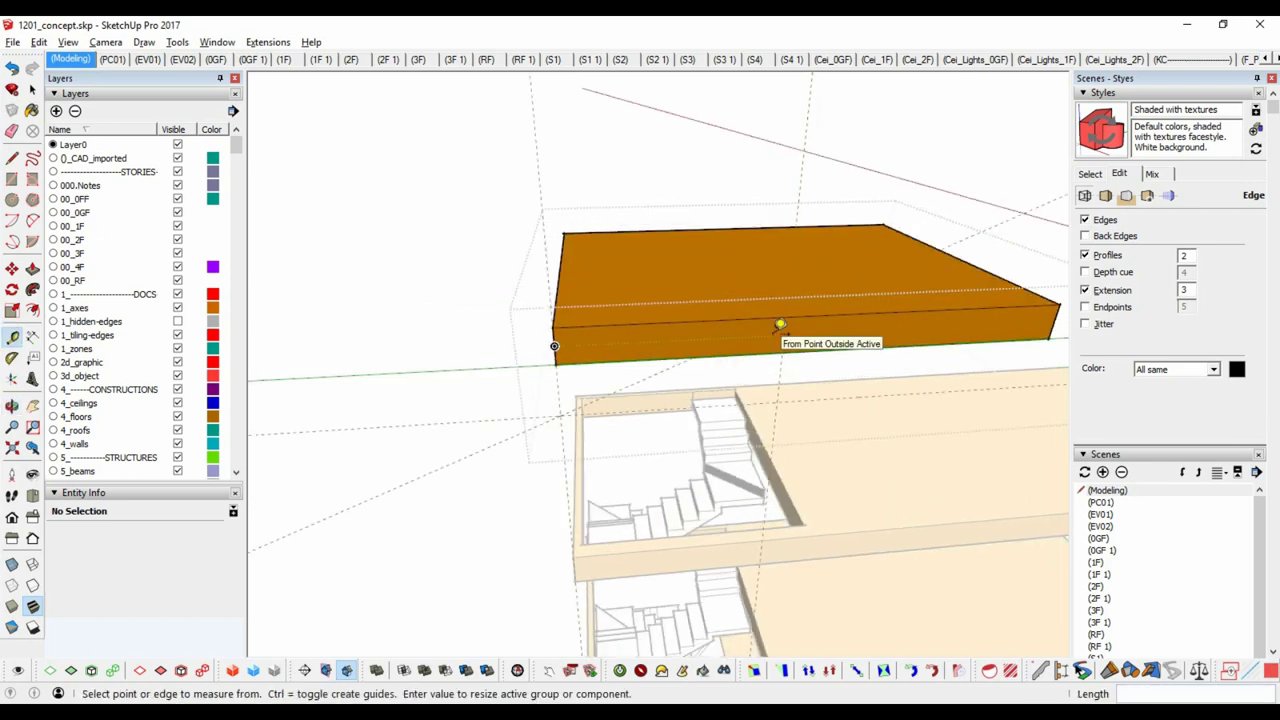
{"action": "mouse_move", "coordinate": [690, 279]}
{"action": "middle_mouse_down"}
{"action": "mouse_move", "coordinate": [689, 320]}
{"action": "mouse_move", "coordinate": [674, 277]}
{"action": "mouse_move", "coordinate": [686, 280]}
{"action": "middle_mouse_up"}
Place a Tape Measure guide on the roof slab measured from its corner.
{"action": "key", "text": "t"}
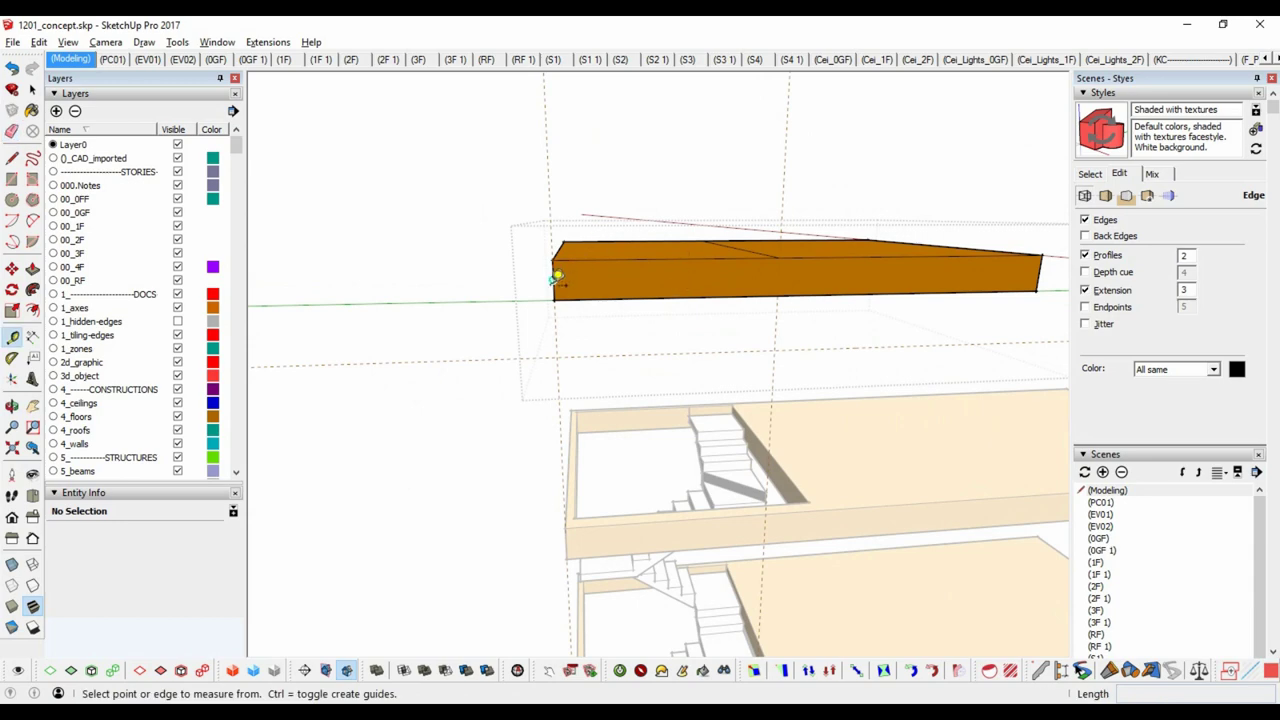
{"action": "left_click", "coordinate": [557, 278]}
{"action": "scroll", "coordinate": [557, 278], "scroll_direction": "up", "scroll_amount": 3}
{"action": "mouse_move", "coordinate": [697, 279]}
{"action": "middle_mouse_down"}
{"action": "mouse_move", "coordinate": [657, 323]}
{"action": "mouse_move", "coordinate": [651, 294]}
{"action": "mouse_move", "coordinate": [620, 277]}
{"action": "mouse_move", "coordinate": [693, 240]}
{"action": "mouse_move", "coordinate": [708, 277]}
{"action": "middle_mouse_up"}
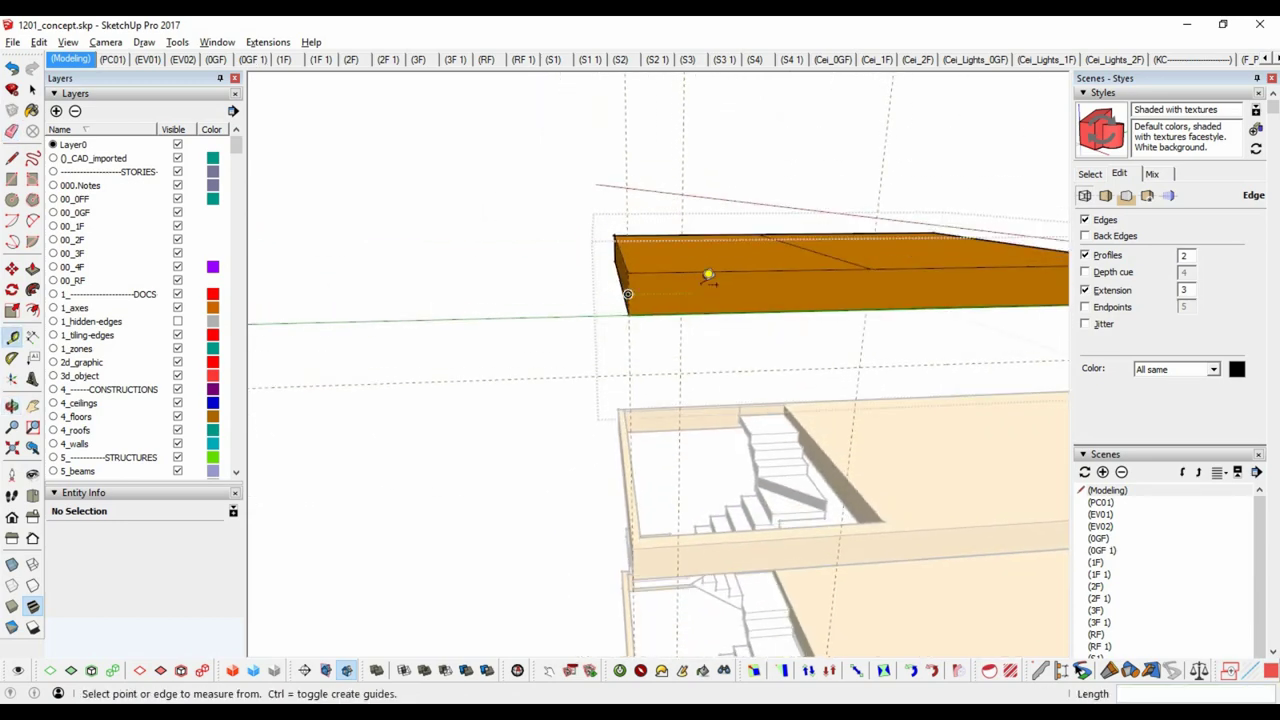
{"action": "left_click", "coordinate": [824, 275]}
{"action": "mouse_move", "coordinate": [824, 275]}
{"action": "middle_mouse_down"}
{"action": "mouse_move", "coordinate": [766, 240]}
{"action": "mouse_move", "coordinate": [757, 272]}
{"action": "middle_mouse_up"}
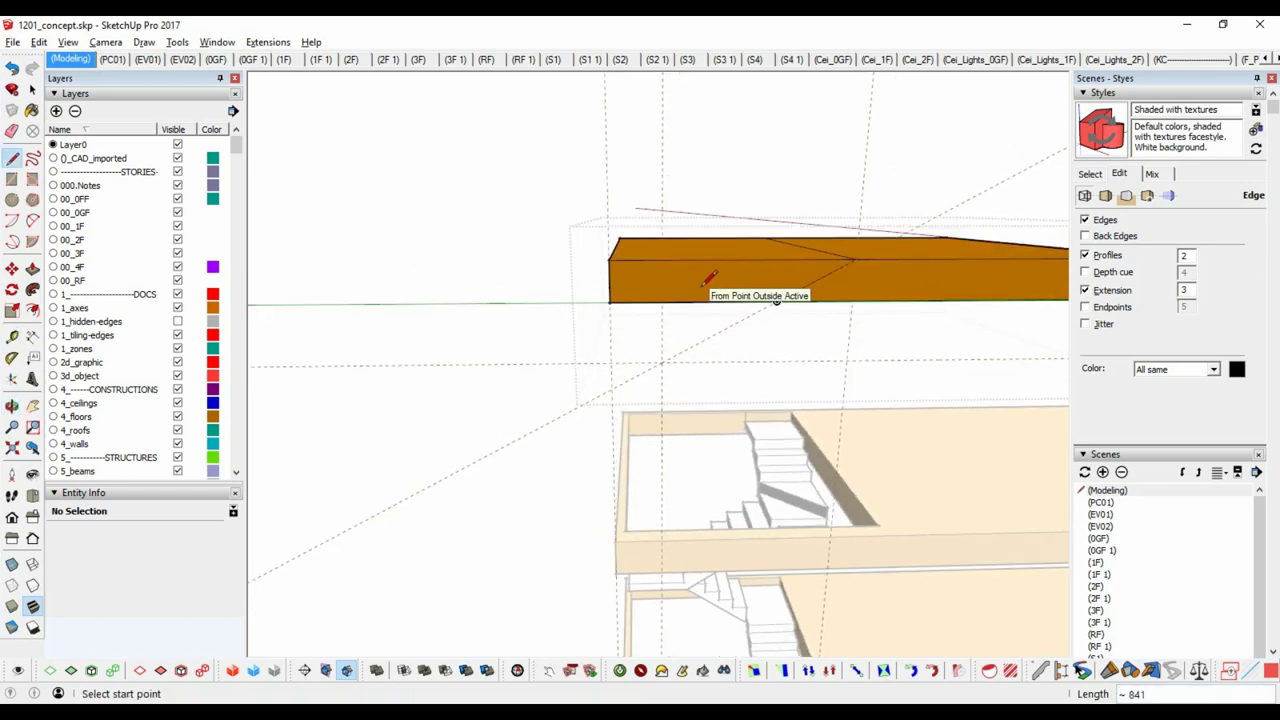
{"action": "mouse_move", "coordinate": [760, 287]}
{"action": "middle_mouse_down"}
{"action": "mouse_move", "coordinate": [711, 289]}
{"action": "mouse_move", "coordinate": [928, 271]}
{"action": "mouse_move", "coordinate": [840, 180]}
{"action": "mouse_move", "coordinate": [860, 250]}
{"action": "middle_mouse_up"}
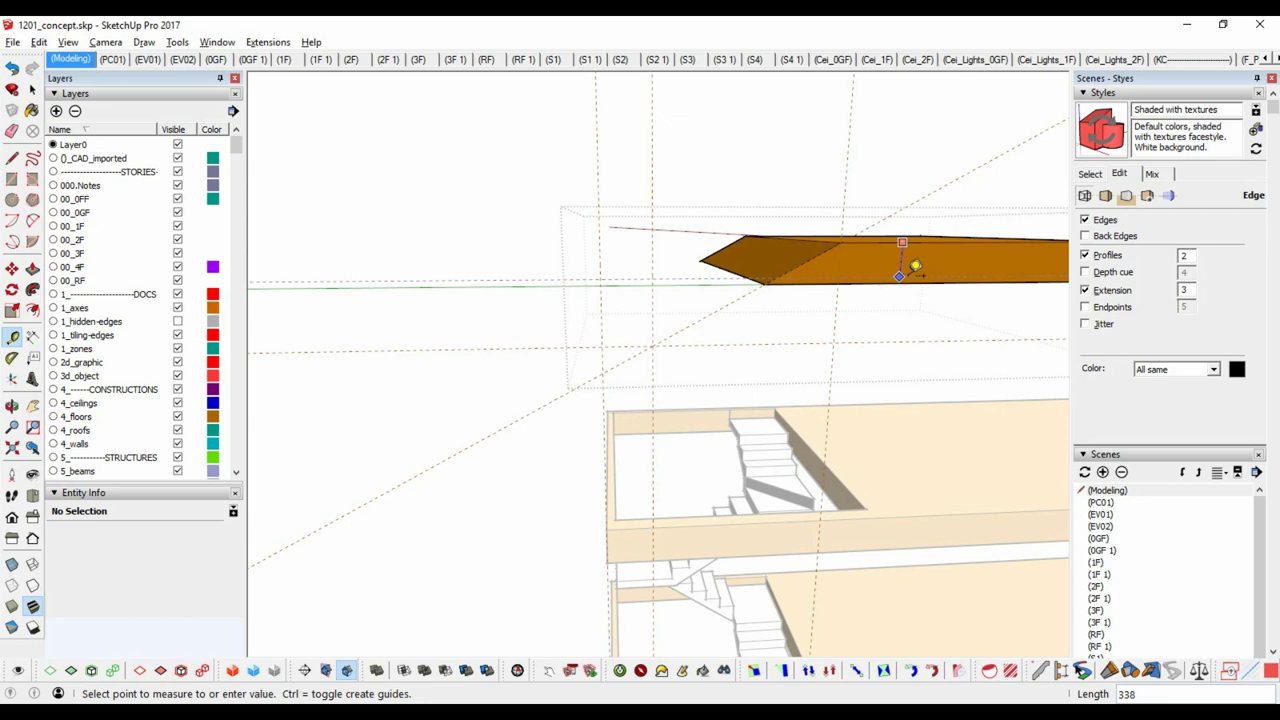
Select an edge of the orange roof block from a lower viewpoint.
{"action": "mouse_move", "coordinate": [915, 267]}
{"action": "middle_mouse_down"}
{"action": "mouse_move", "coordinate": [840, 277]}
{"action": "mouse_move", "coordinate": [880, 263]}
{"action": "mouse_move", "coordinate": [617, 157]}
{"action": "mouse_move", "coordinate": [712, 268]}
{"action": "middle_mouse_up"}
{"action": "key", "text": "p"}
{"action": "mouse_move", "coordinate": [548, 213]}
{"action": "middle_mouse_down"}
{"action": "mouse_move", "coordinate": [686, 337]}
{"action": "mouse_move", "coordinate": [751, 277]}
{"action": "mouse_move", "coordinate": [712, 271]}
{"action": "mouse_move", "coordinate": [751, 297]}
{"action": "middle_mouse_up"}
{"action": "key", "text": "space"}
{"action": "left_click", "coordinate": [751, 297]}
{"action": "mouse_move", "coordinate": [627, 350]}
{"action": "middle_mouse_down"}
{"action": "mouse_move", "coordinate": [694, 360]}
{"action": "mouse_move", "coordinate": [606, 346]}
{"action": "mouse_move", "coordinate": [580, 250]}
{"action": "middle_mouse_up"}
Select the whole roof block and thicken its folded faces with Vector Push Pull from LaunchUp.
{"action": "key", "text": "ctrl+space"}
{"action": "key", "text": "space"}
{"action": "triple_click", "coordinate": [600, 260]}
{"action": "left_click", "coordinate": [395, 207]}
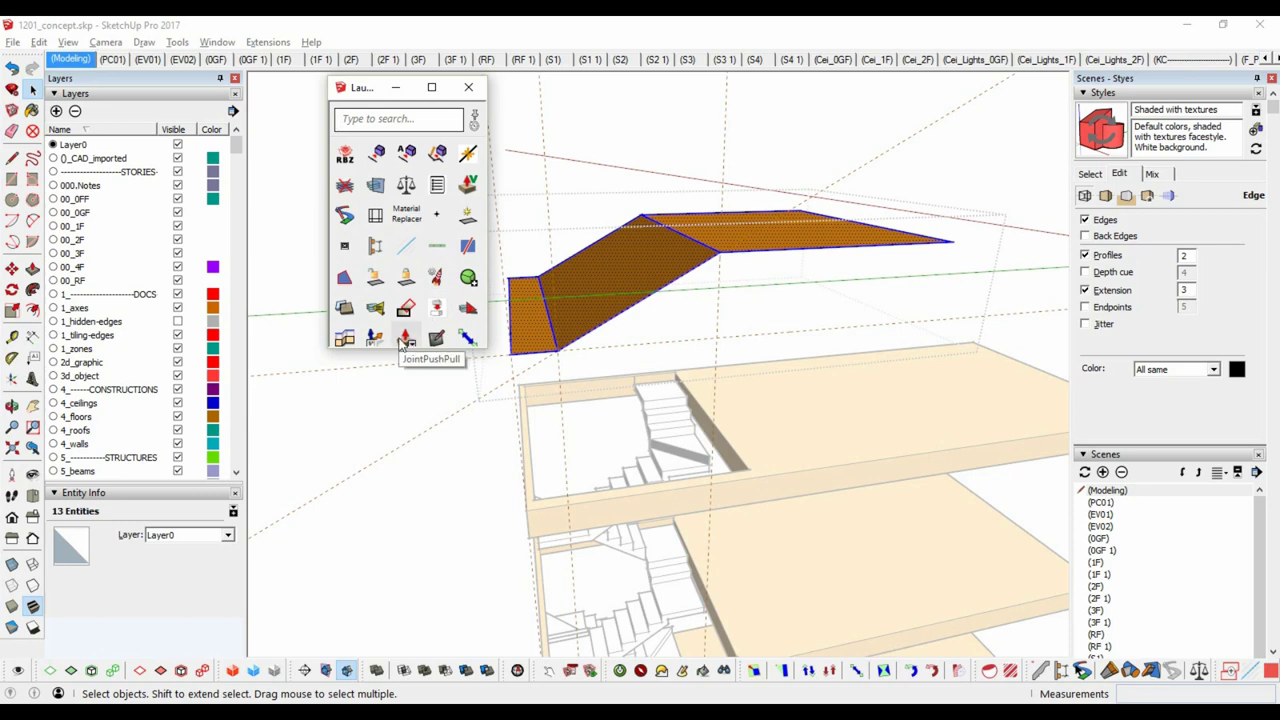
{"action": "type", "text": "vector"}
{"action": "key", "text": "Return"}
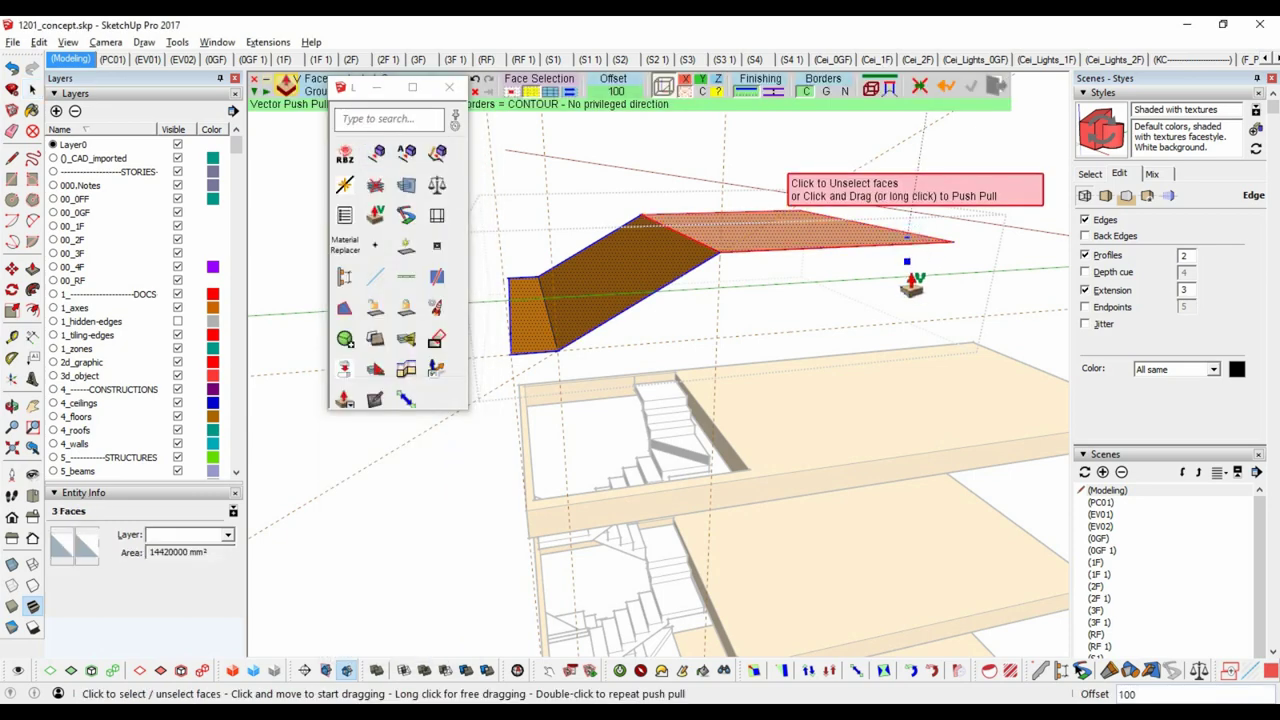
{"action": "left_click_drag", "start_coordinate": [908, 277], "coordinate": [910, 289]}
{"action": "key", "text": "Return"}
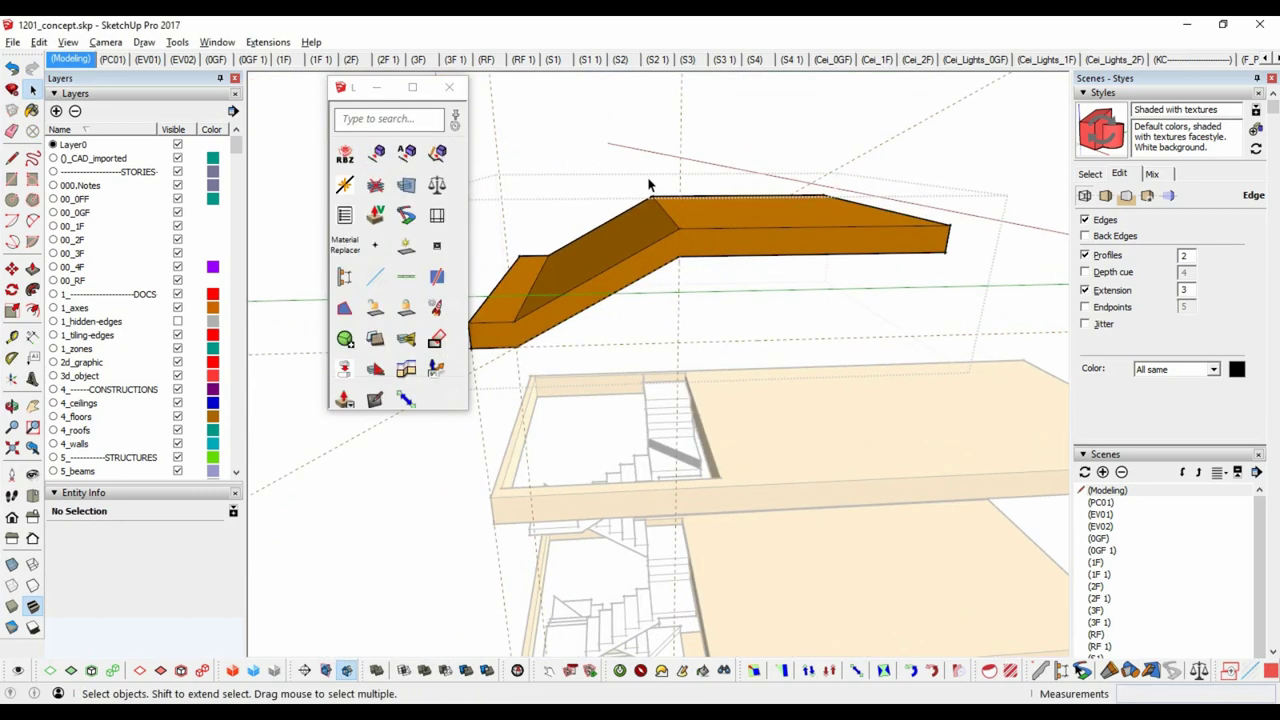
{"action": "scroll", "coordinate": [688, 300], "scroll_direction": "down", "scroll_amount": 5}
{"action": "middle_click_drag", "start_coordinate": [688, 300], "coordinate": [834, 297]}
{"action": "scroll", "coordinate": [834, 297], "scroll_direction": "down", "scroll_amount": 3}
Exit the roof group and assign it to a layer in Entity Info.
{"action": "key", "text": "Escape"}
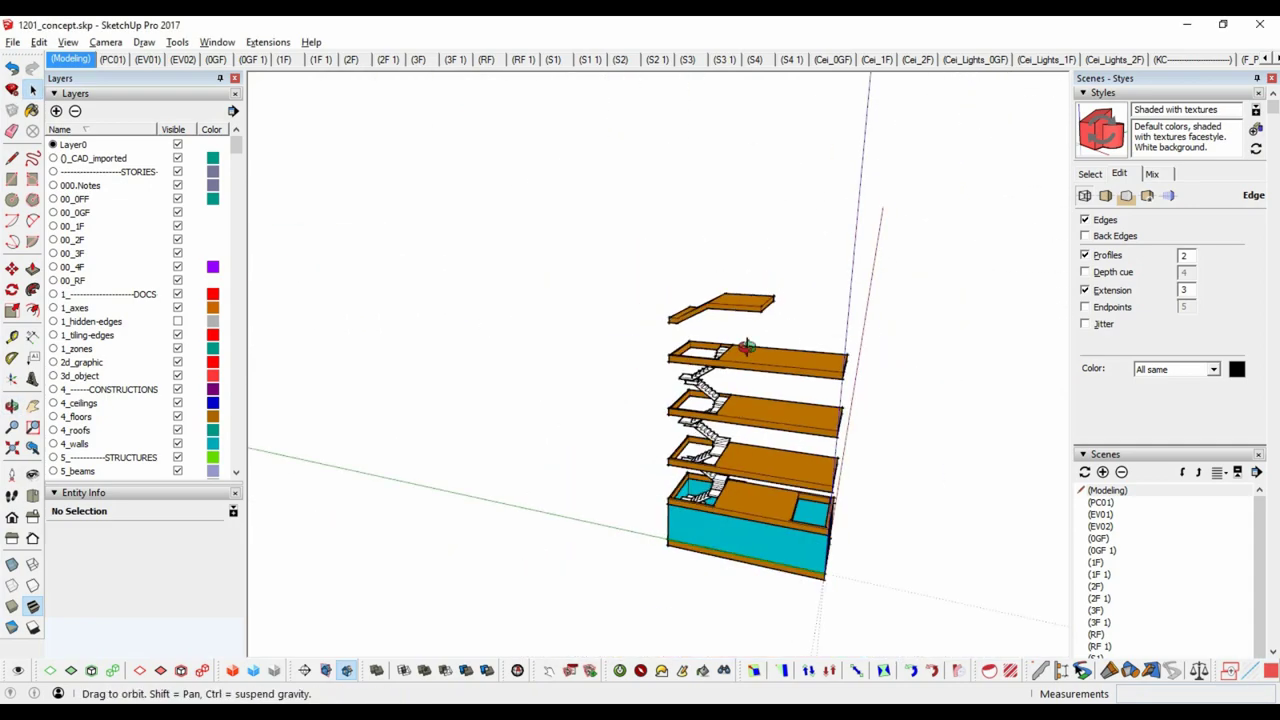
{"action": "middle_click_drag", "start_coordinate": [728, 349], "coordinate": [700, 330]}
{"action": "left_click", "coordinate": [228, 535]}
{"action": "left_click", "coordinate": [180, 305]}
{"action": "mouse_move", "coordinate": [886, 386]}
{"action": "middle_mouse_down"}
{"action": "mouse_move", "coordinate": [877, 508]}
{"action": "mouse_move", "coordinate": [773, 465]}
{"action": "middle_mouse_up"}
Switch to the (0GF) plan scene and adjust its Camera settings.
{"action": "left_click", "coordinate": [216, 59]}
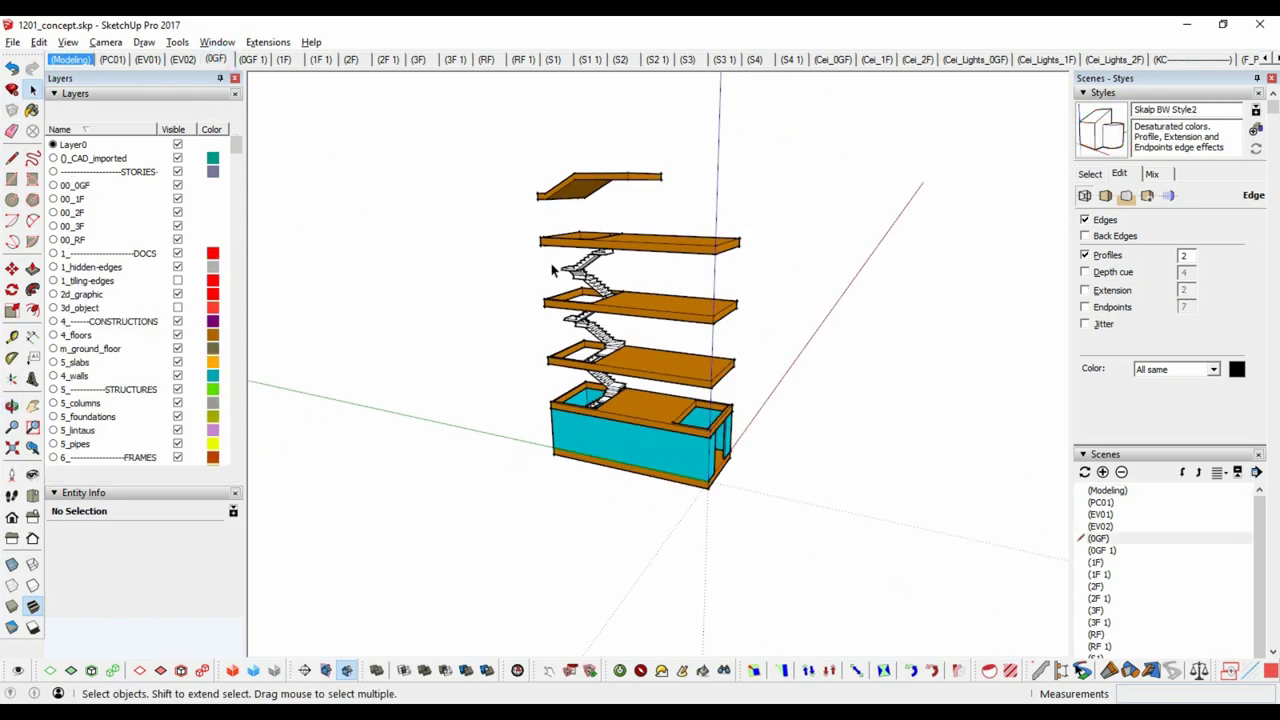
{"action": "scroll", "coordinate": [600, 416], "scroll_direction": "up", "scroll_amount": 5}
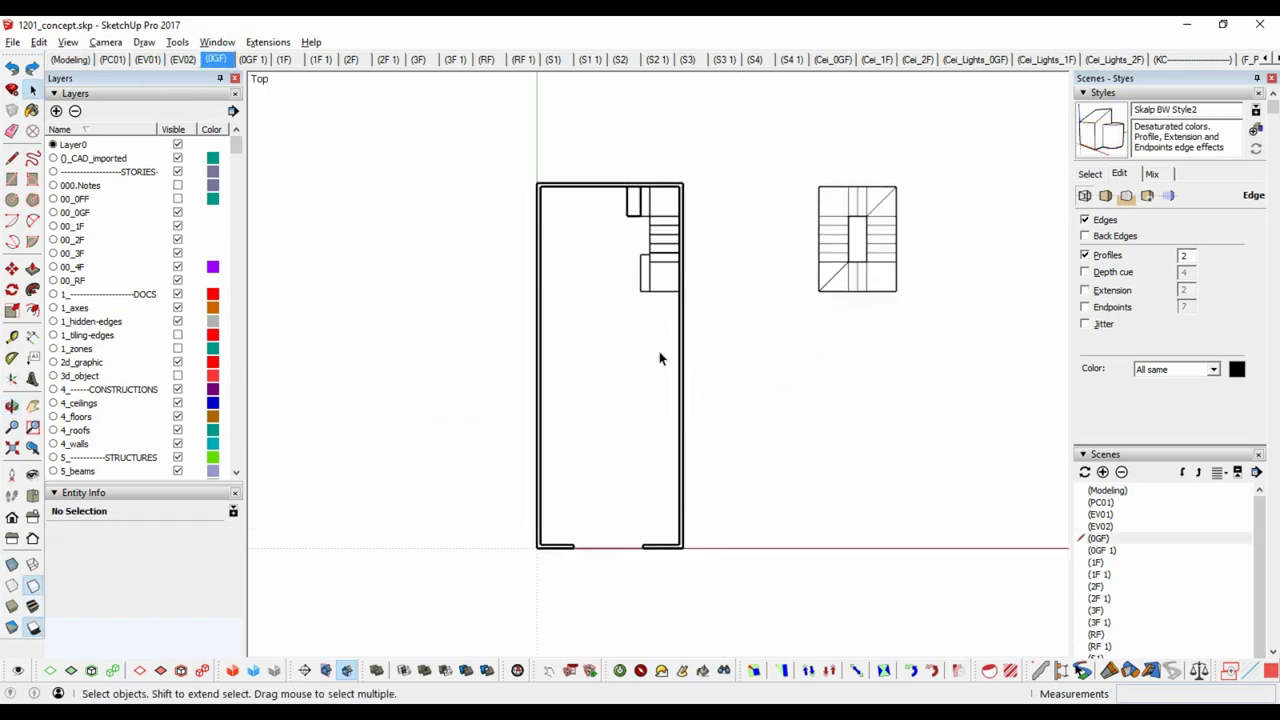
{"action": "left_click", "coordinate": [105, 42]}
{"action": "left_click", "coordinate": [225, 416]}
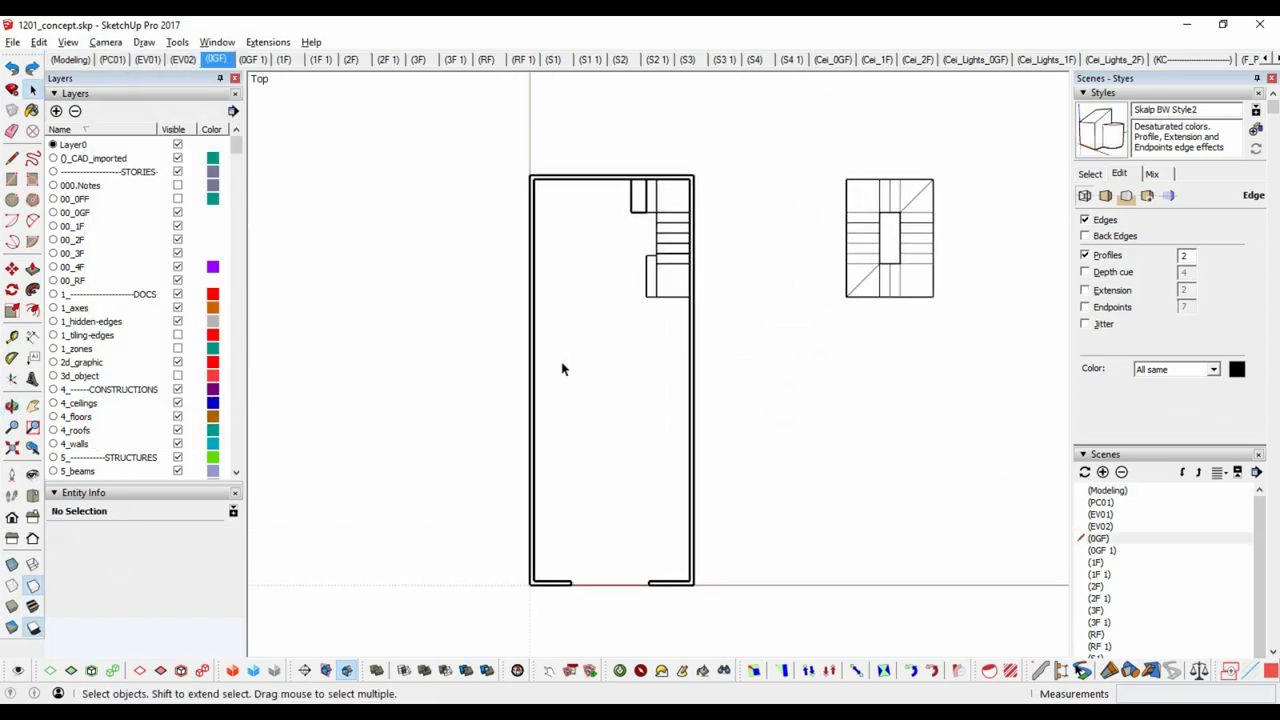
{"action": "left_click", "coordinate": [105, 42]}
{"action": "left_click", "coordinate": [200, 416]}
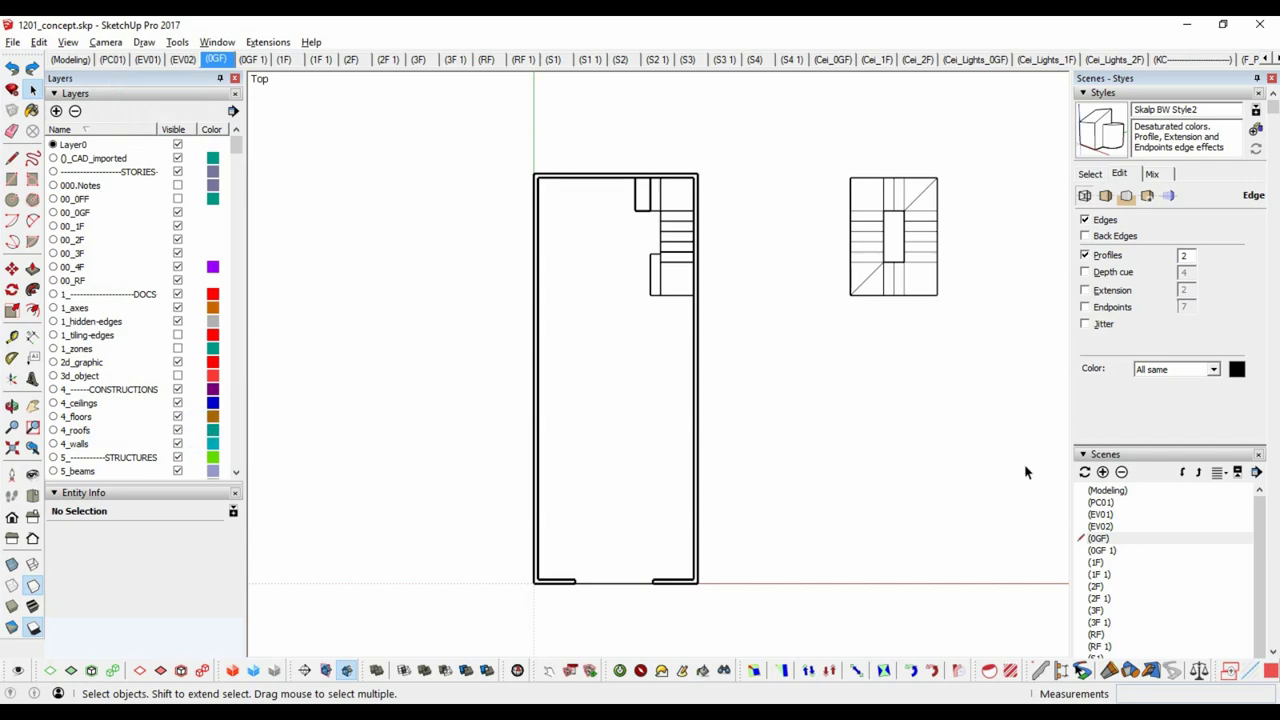
Step through the (1F), (2F) and (3F) scenes, adjusting camera and scene options, ending on (RF).
{"action": "left_click", "coordinate": [284, 60]}
{"action": "right_click", "coordinate": [290, 64]}
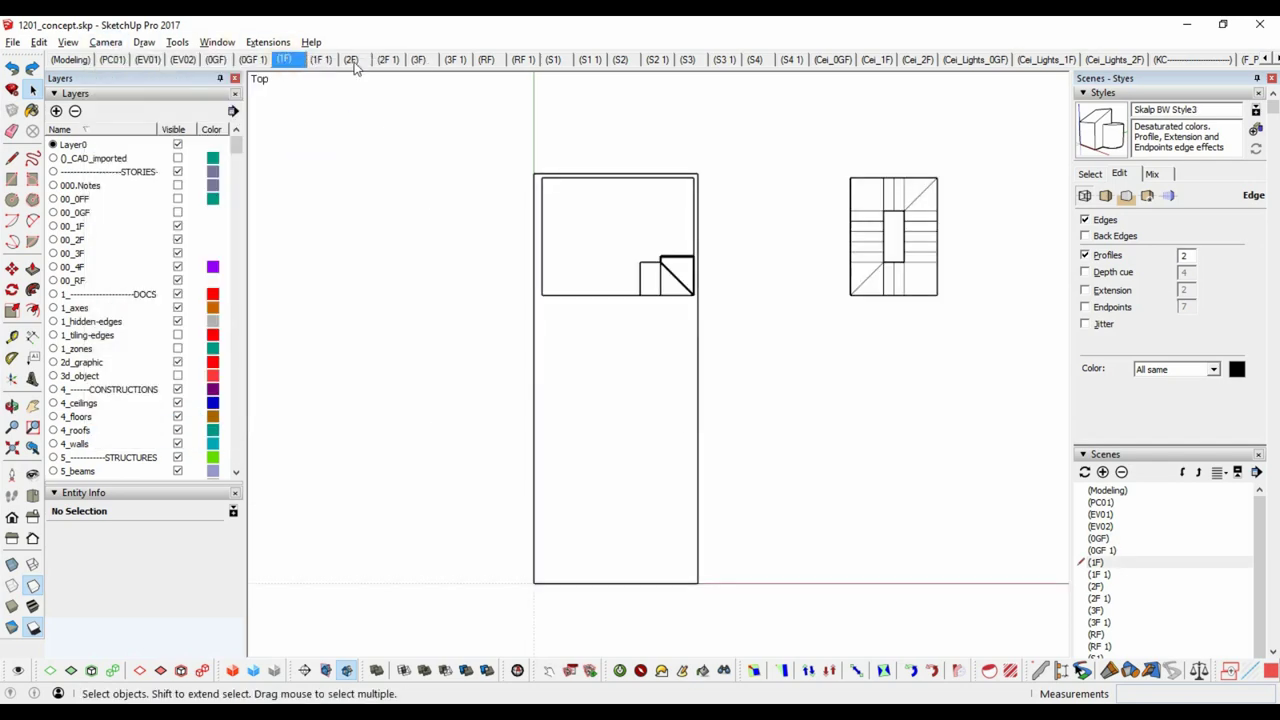
{"action": "left_click", "coordinate": [351, 60]}
{"action": "left_click", "coordinate": [105, 42]}
{"action": "left_click", "coordinate": [214, 431]}
{"action": "right_click", "coordinate": [372, 62]}
{"action": "left_click", "coordinate": [400, 131]}
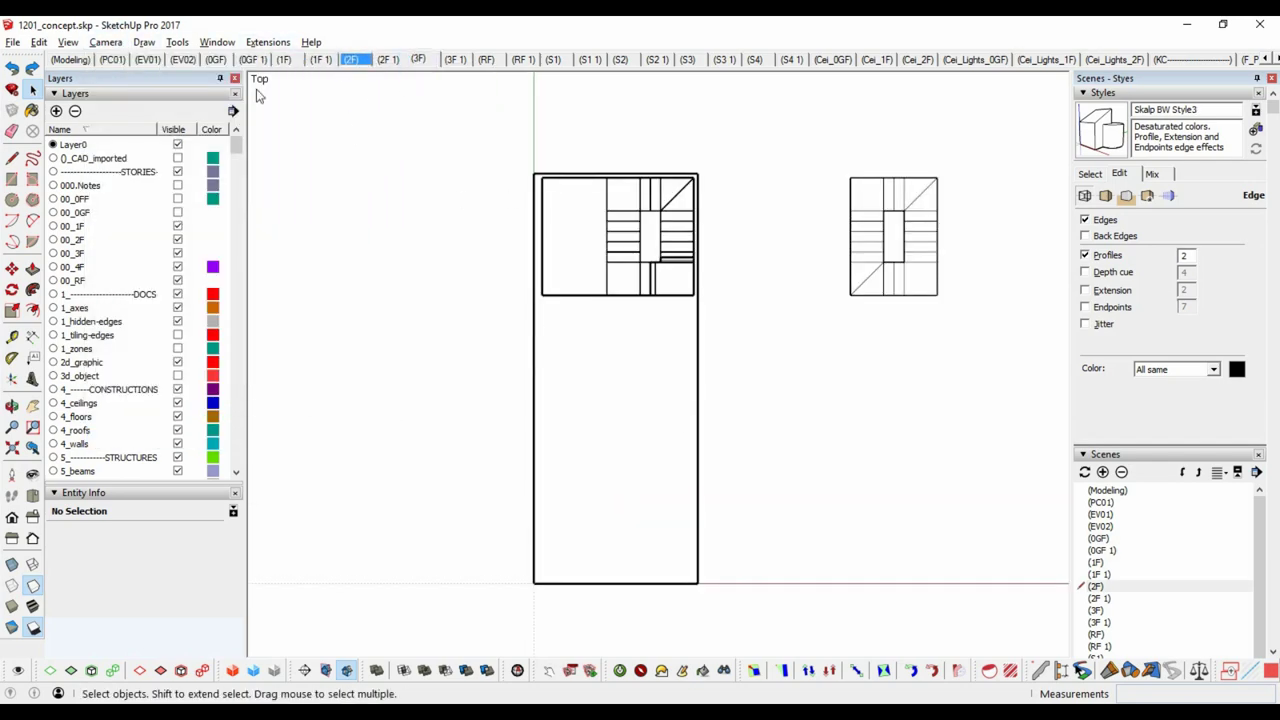
{"action": "key", "text": "Page_Down"}
{"action": "right_click", "coordinate": [424, 63]}
{"action": "left_click", "coordinate": [448, 230]}
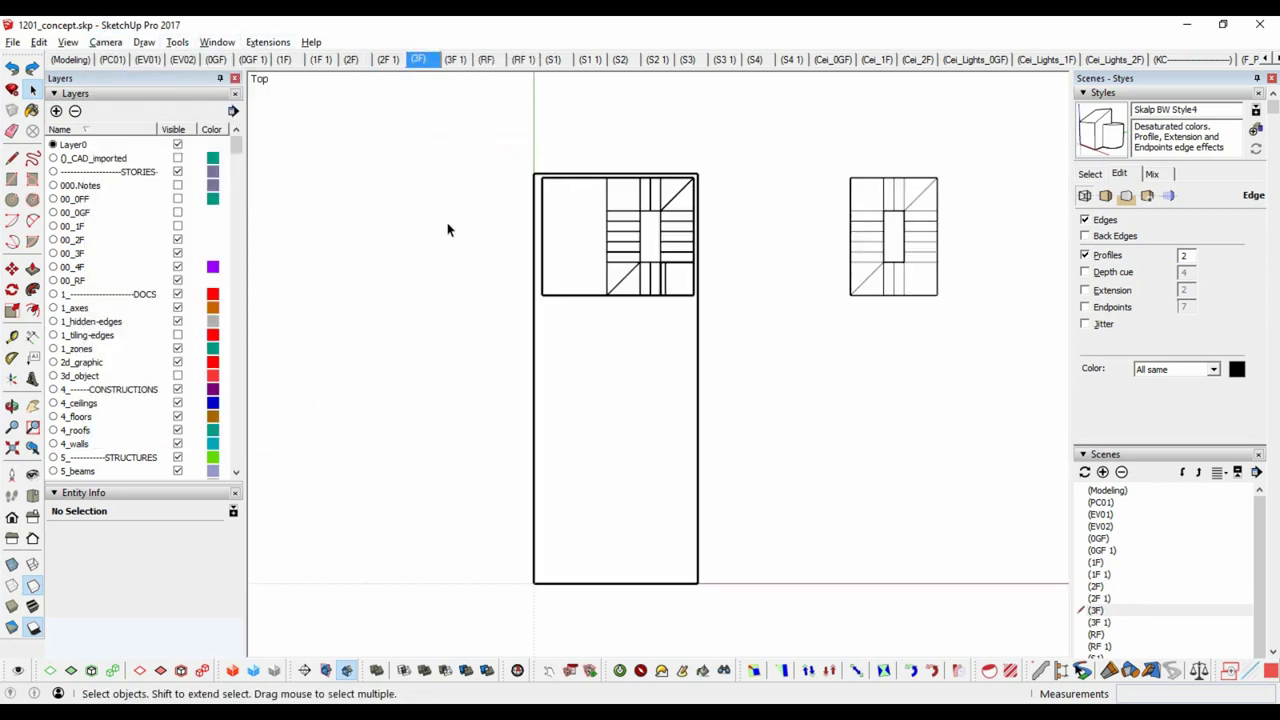
{"action": "key", "text": "Page_Down"}
Go to the (1F 1) scene, hide layer 00_2F and update the scene.
{"action": "left_click", "coordinate": [105, 42]}
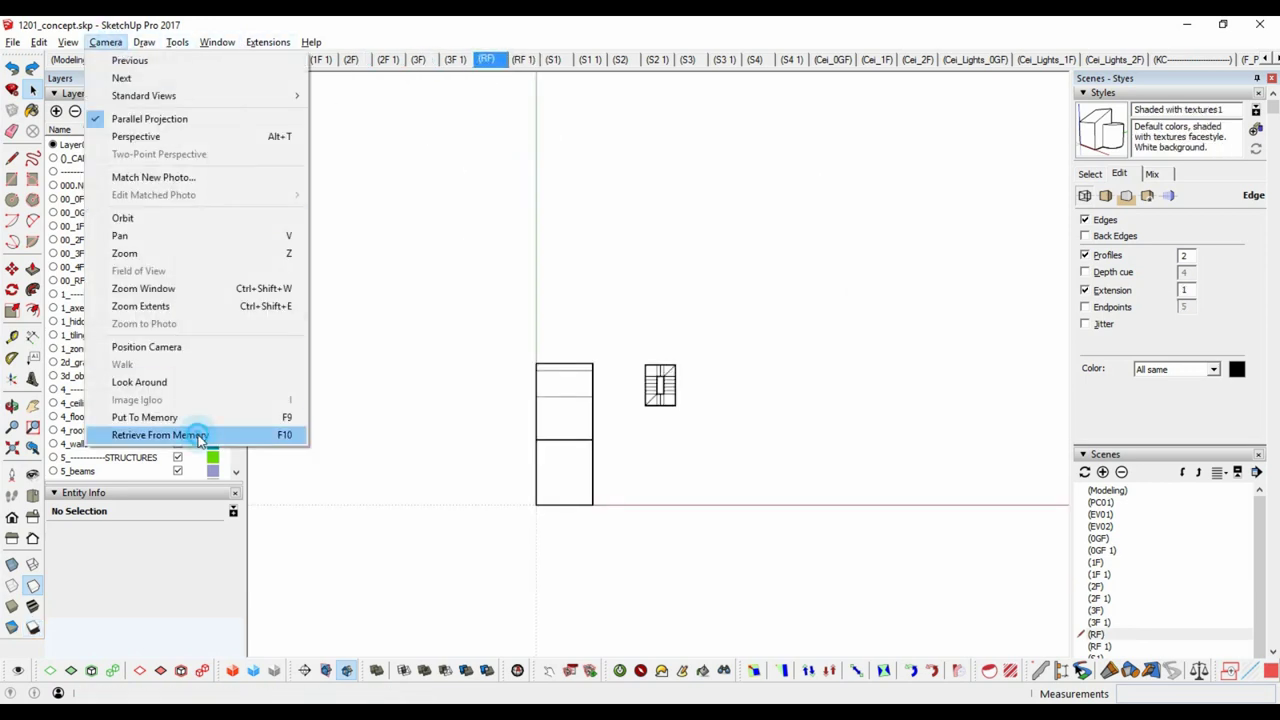
{"action": "left_click", "coordinate": [200, 434]}
{"action": "right_click", "coordinate": [495, 60]}
{"action": "left_click", "coordinate": [535, 122]}
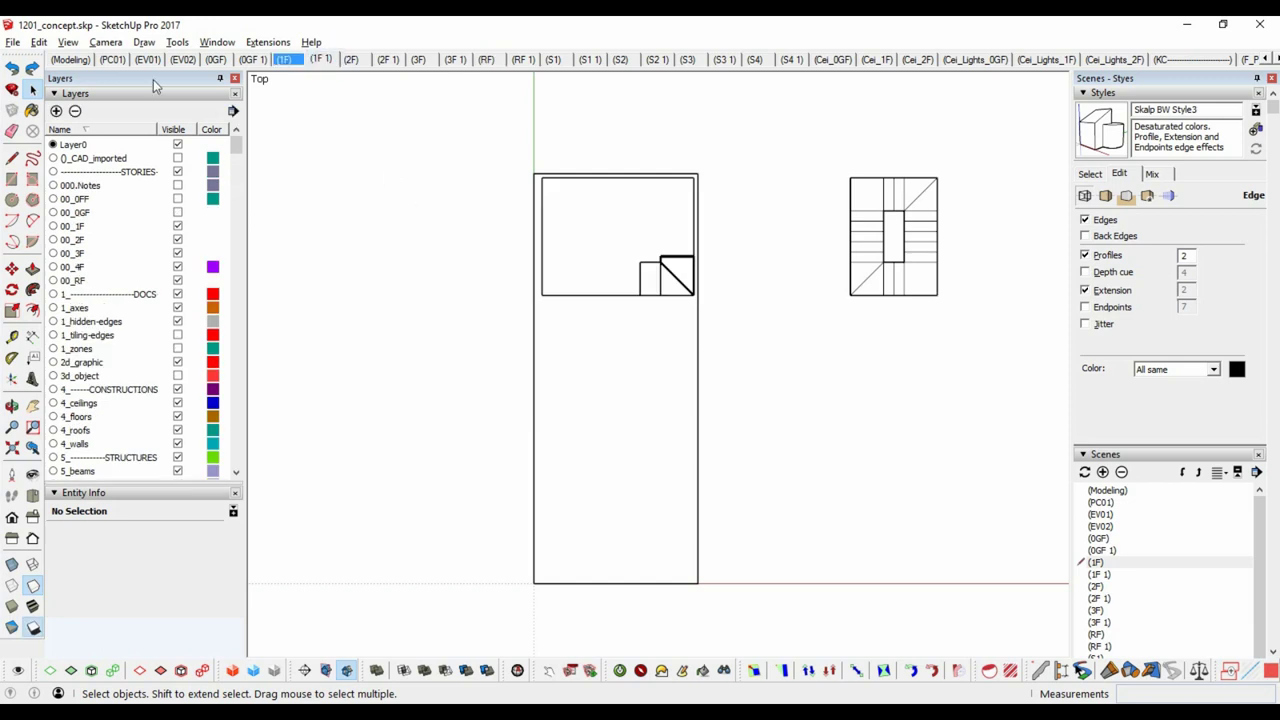
{"action": "scroll", "coordinate": [660, 385], "scroll_direction": "up", "scroll_amount": 2}
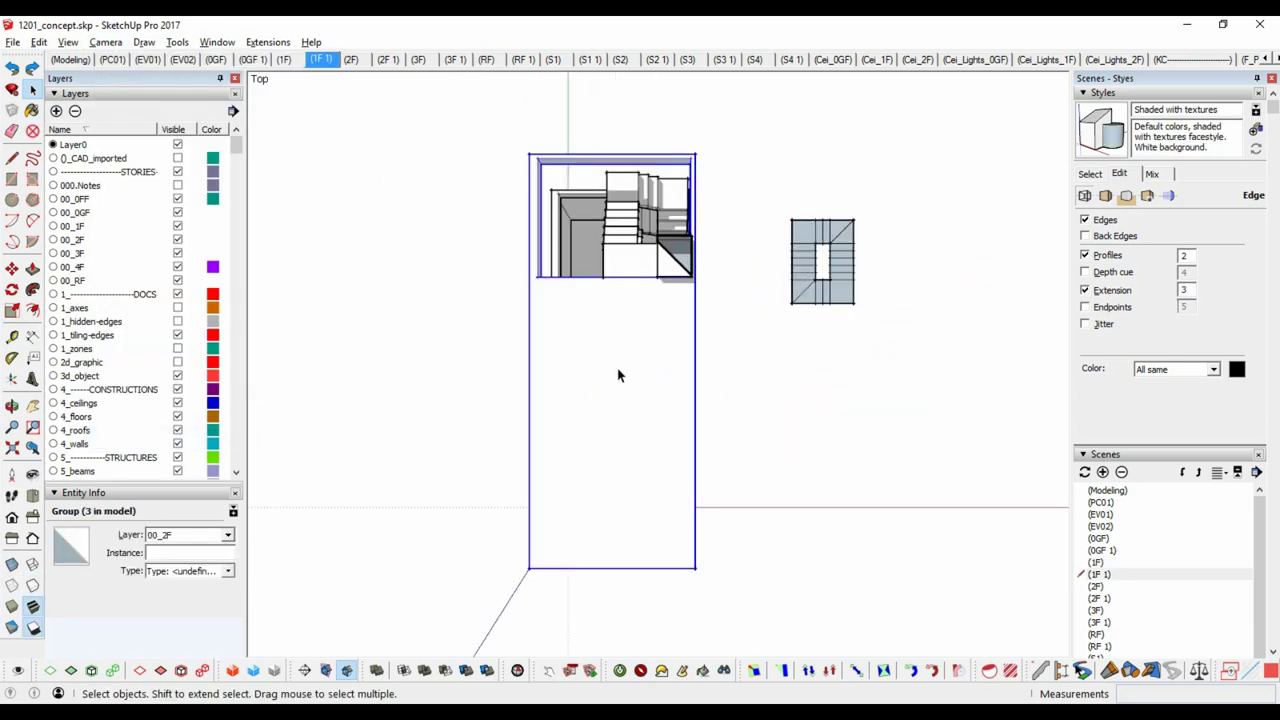
{"action": "left_click", "coordinate": [177, 240]}
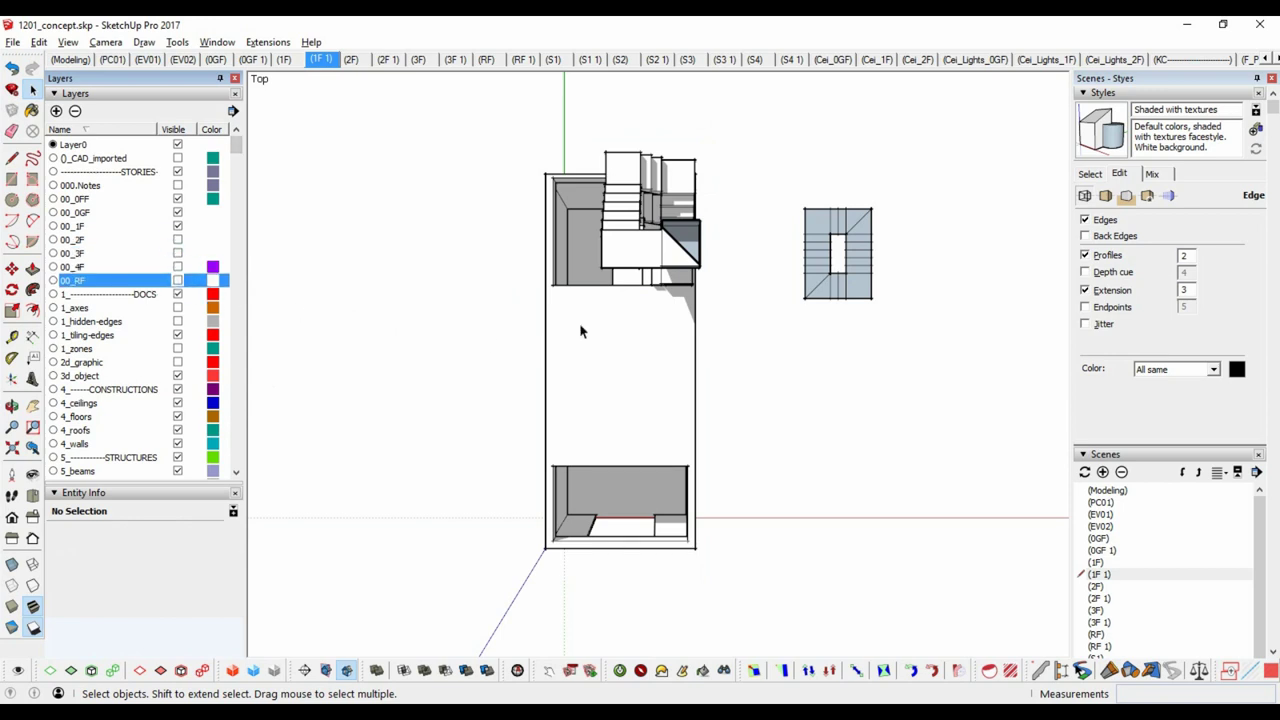
{"action": "right_click", "coordinate": [326, 59]}
{"action": "left_click", "coordinate": [399, 140]}
Set the (2F 1) scene to Parallel Projection and update it.
{"action": "left_click", "coordinate": [388, 59]}
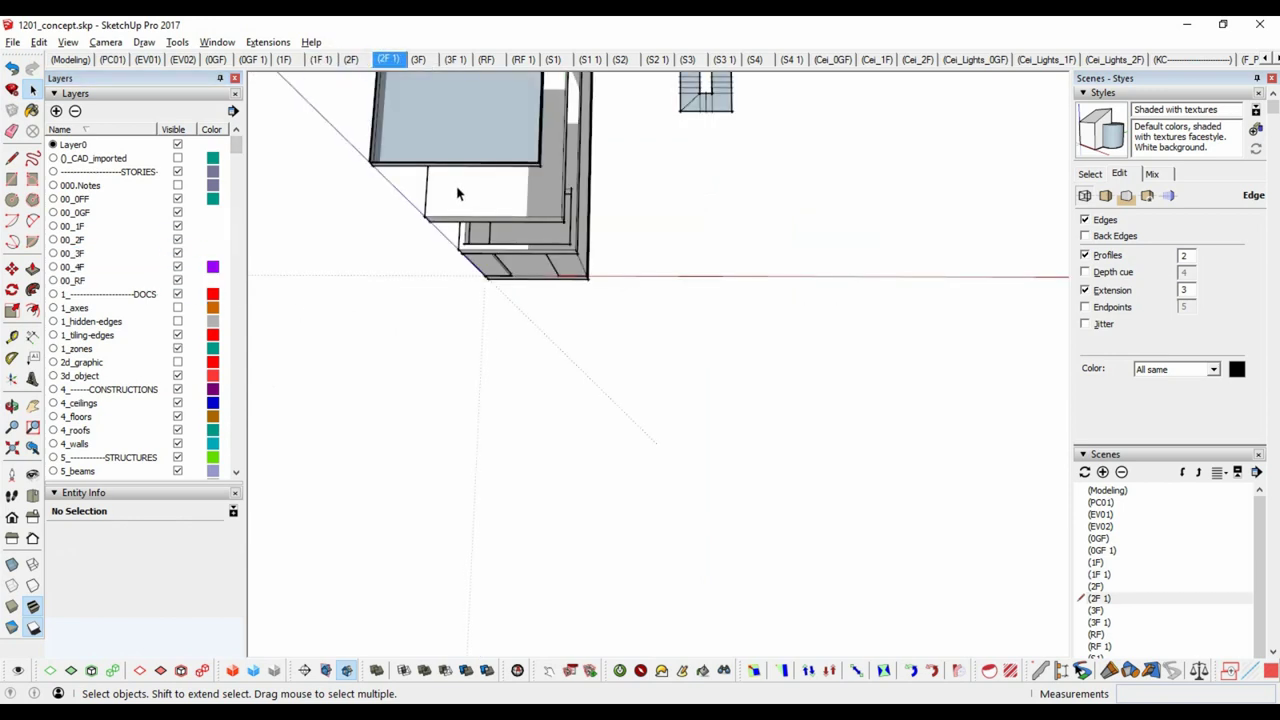
{"action": "left_click", "coordinate": [105, 42]}
{"action": "left_click", "coordinate": [280, 429]}
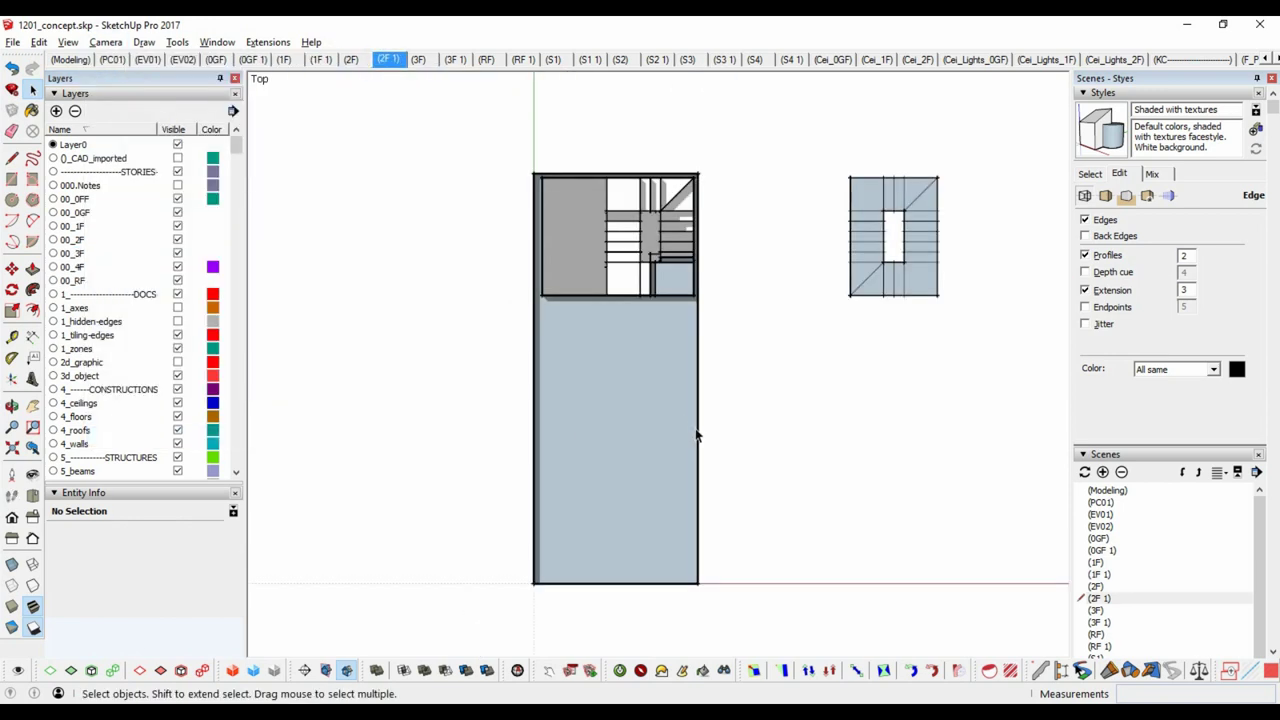
{"action": "scroll", "coordinate": [695, 433], "scroll_direction": "down", "scroll_amount": 3}
{"action": "scroll", "coordinate": [638, 372], "scroll_direction": "up", "scroll_amount": 3}
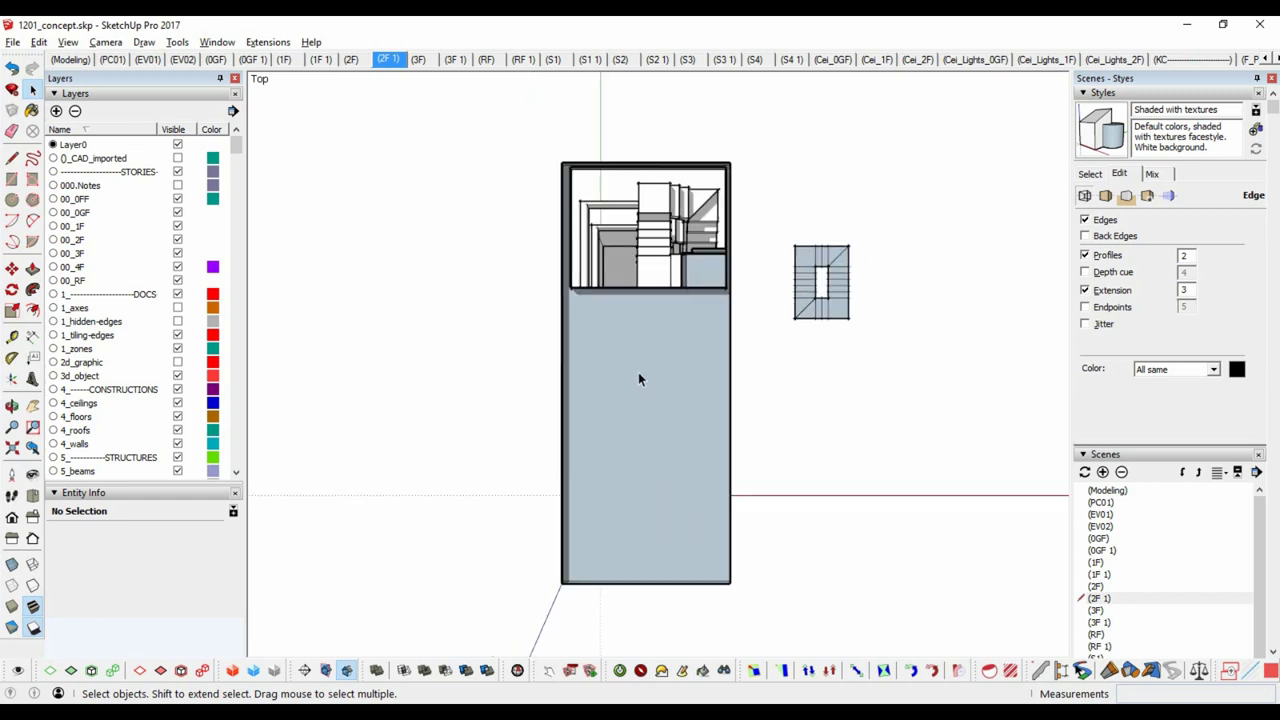
{"action": "right_click", "coordinate": [389, 60]}
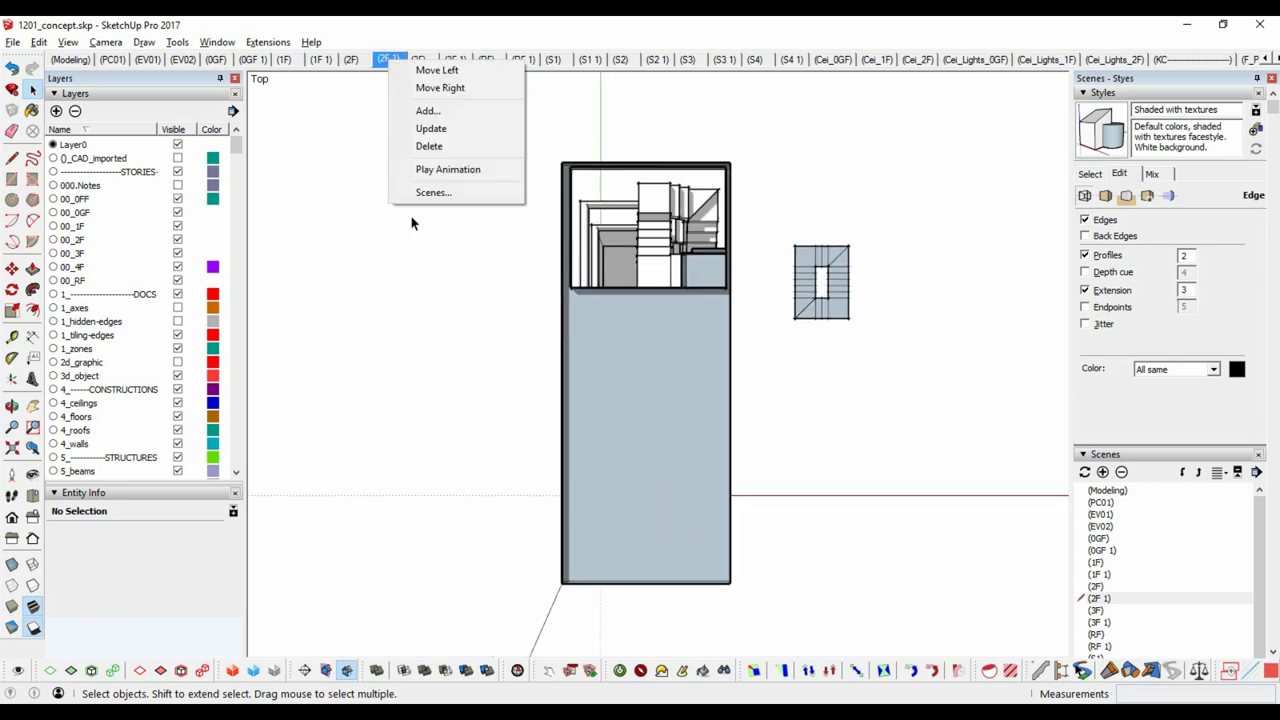
{"action": "left_click", "coordinate": [487, 128]}
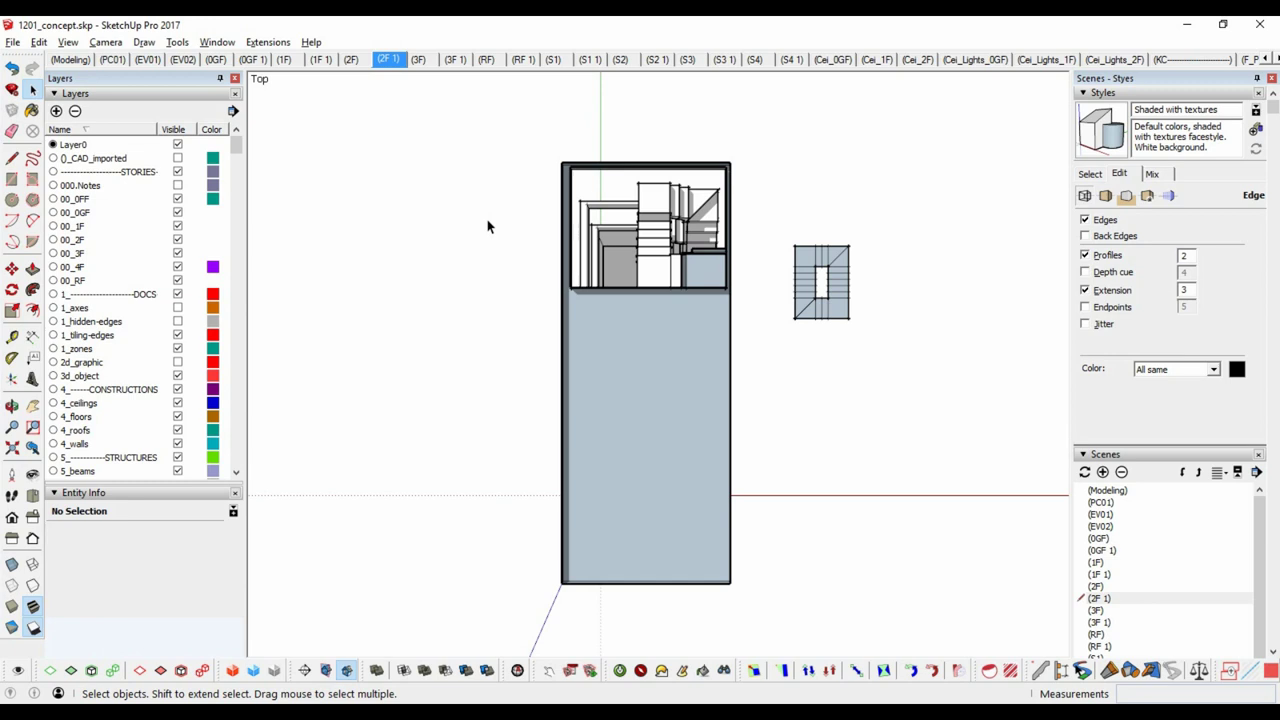
Set the RF 1 scene to the standard Top view and update the scene to store it.
{"action": "left_click", "coordinate": [455, 60]}
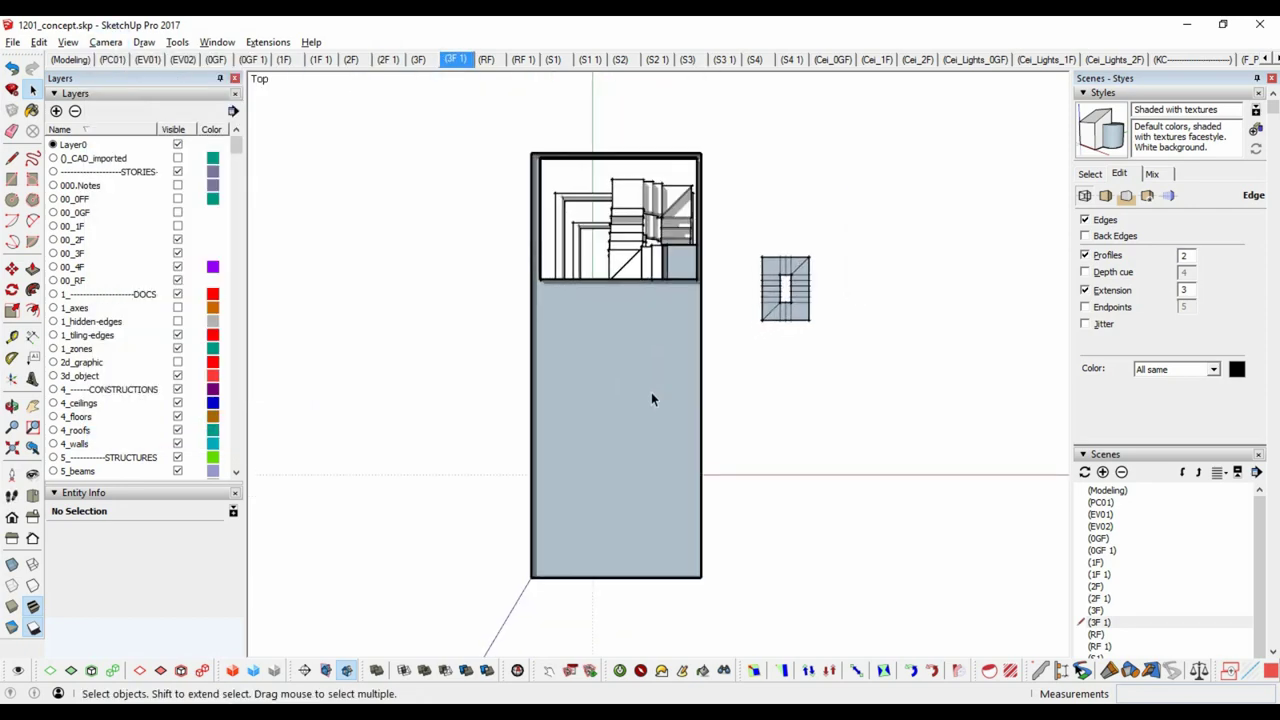
{"action": "right_click", "coordinate": [455, 60]}
{"action": "left_click", "coordinate": [500, 168]}
{"action": "left_click", "coordinate": [523, 60]}
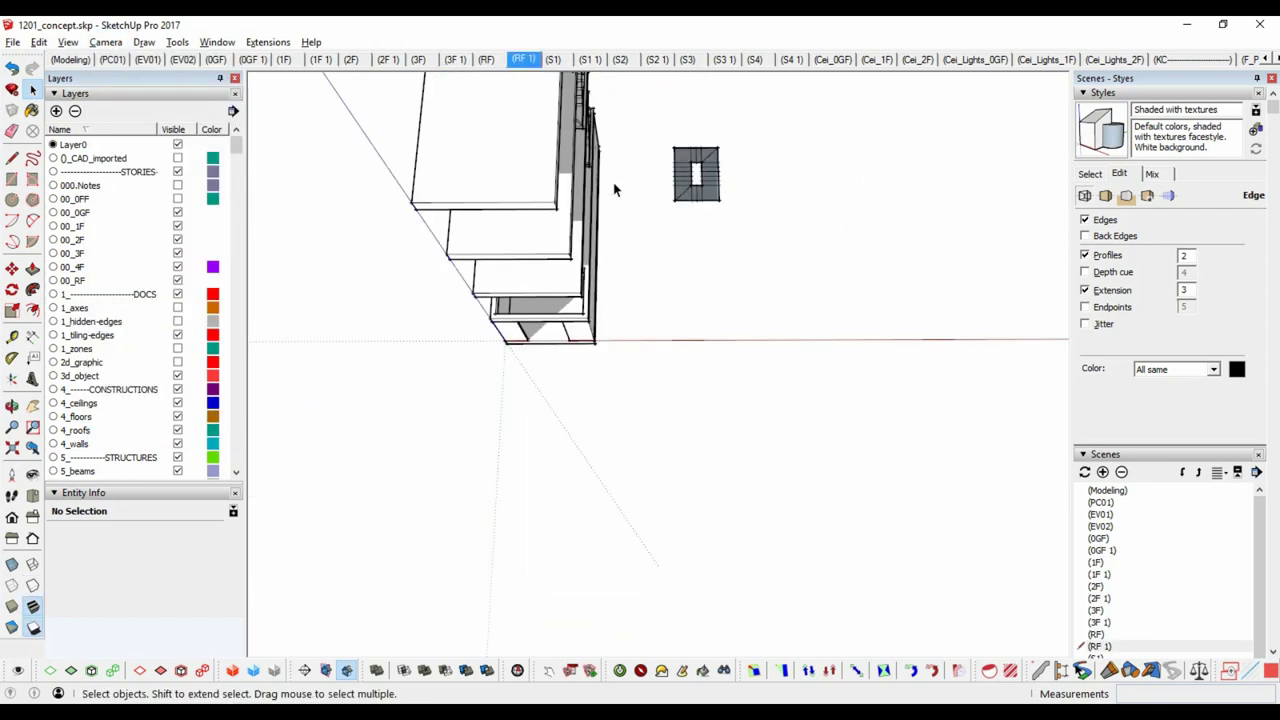
{"action": "left_click", "coordinate": [105, 42]}
{"action": "left_click", "coordinate": [180, 434]}
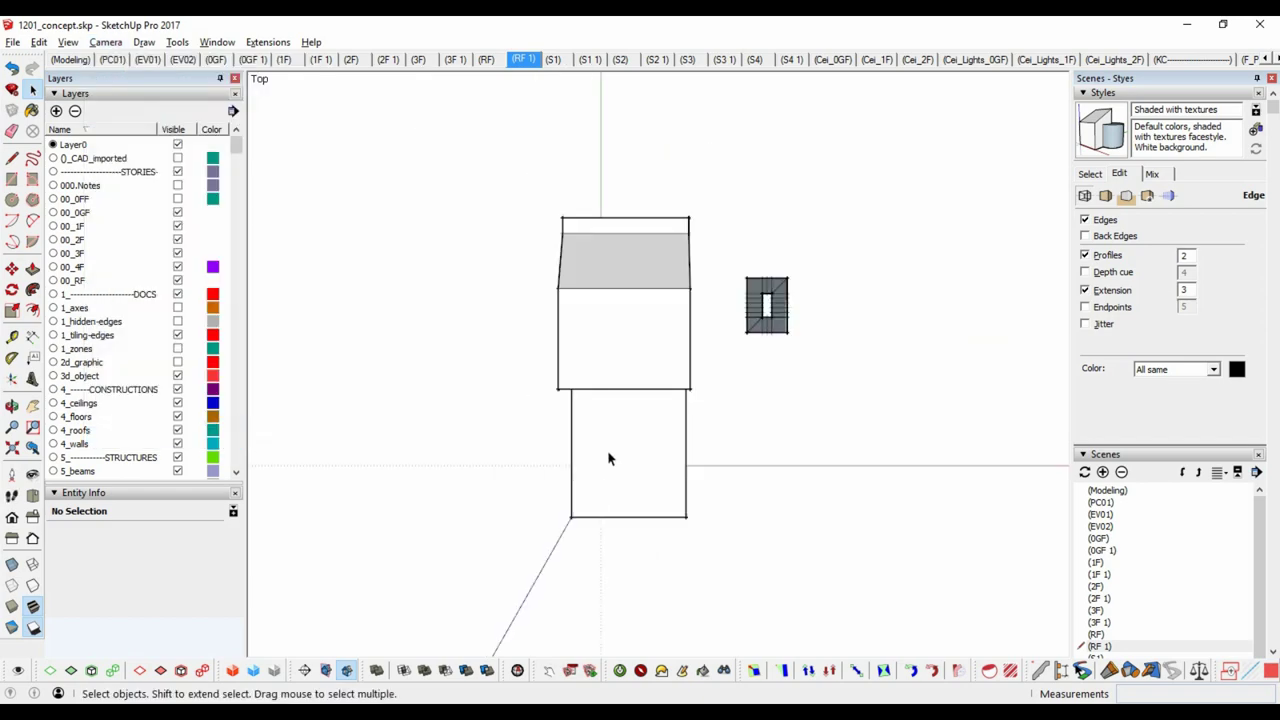
{"action": "right_click", "coordinate": [523, 60]}
{"action": "left_click", "coordinate": [580, 136]}
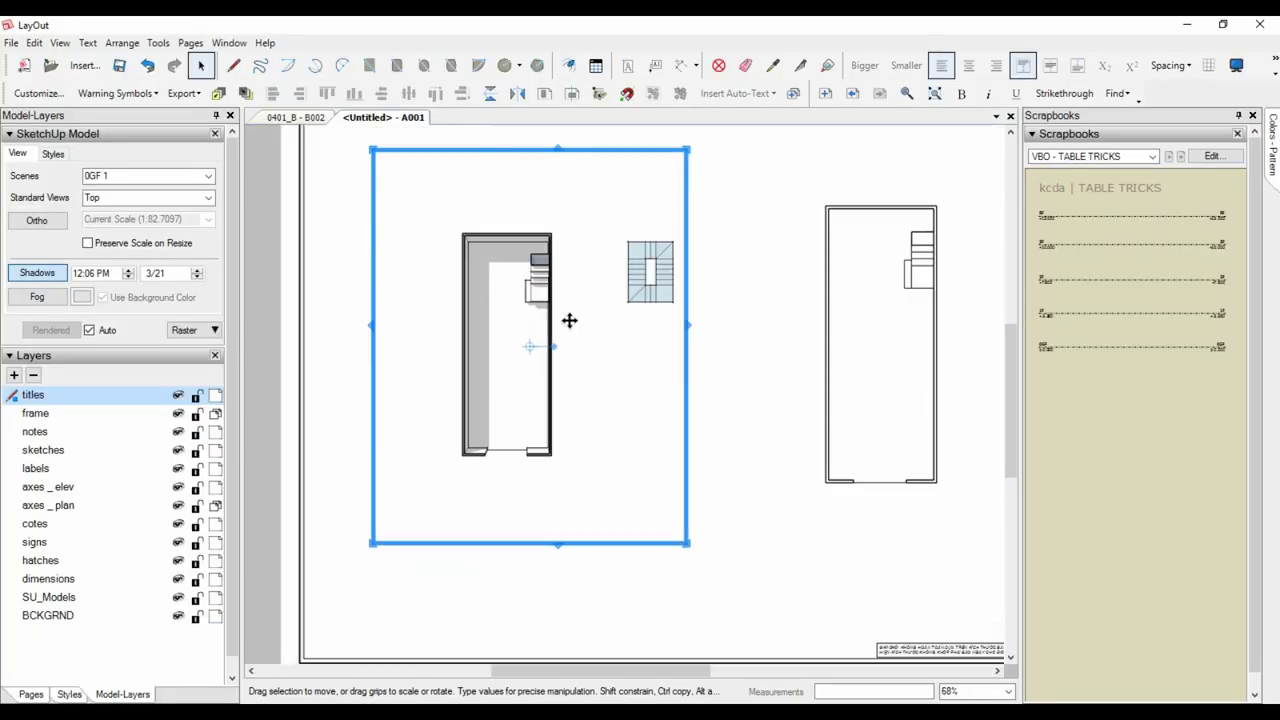
Resize, crop and reposition the A001 plan viewport so only the tower plan shows.
{"action": "scroll", "coordinate": [571, 320], "scroll_direction": "down", "scroll_amount": 2}
{"action": "left_click_drag", "start_coordinate": [591, 449], "coordinate": [637, 534]}
{"action": "left_click_drag", "start_coordinate": [510, 415], "coordinate": [498, 374]}
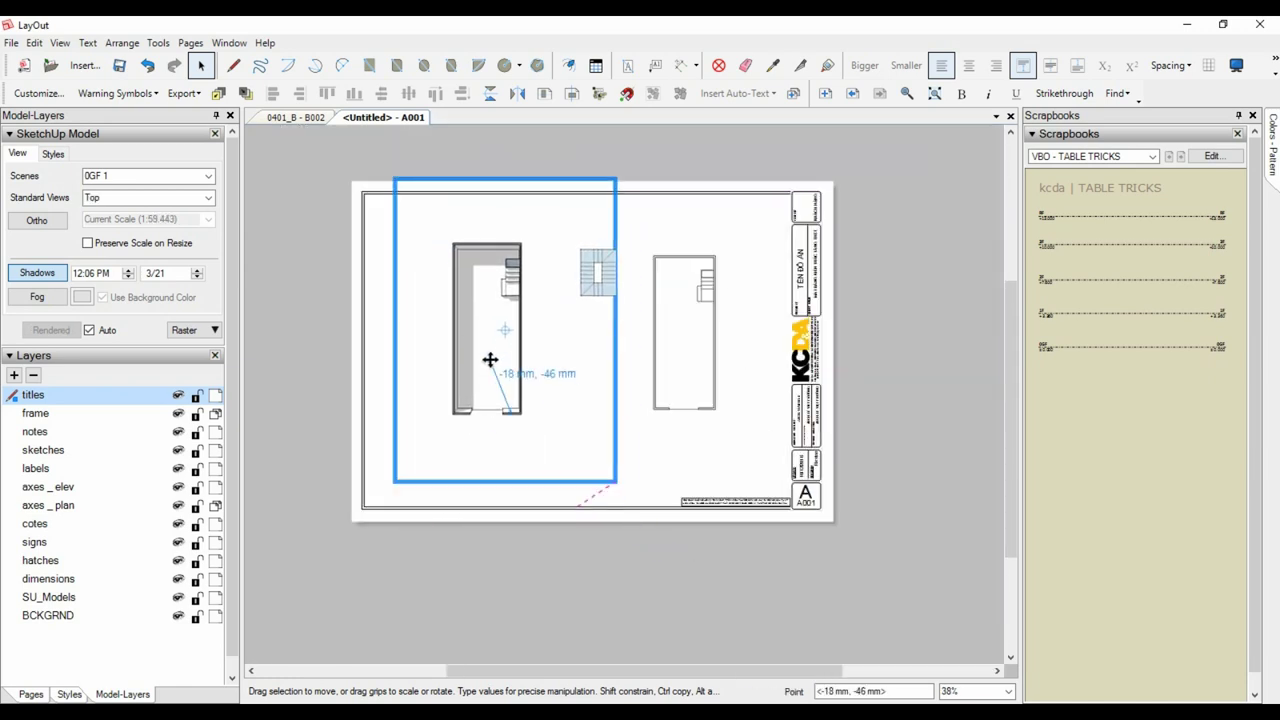
{"action": "left_click_drag", "start_coordinate": [570, 329], "coordinate": [568, 330]}
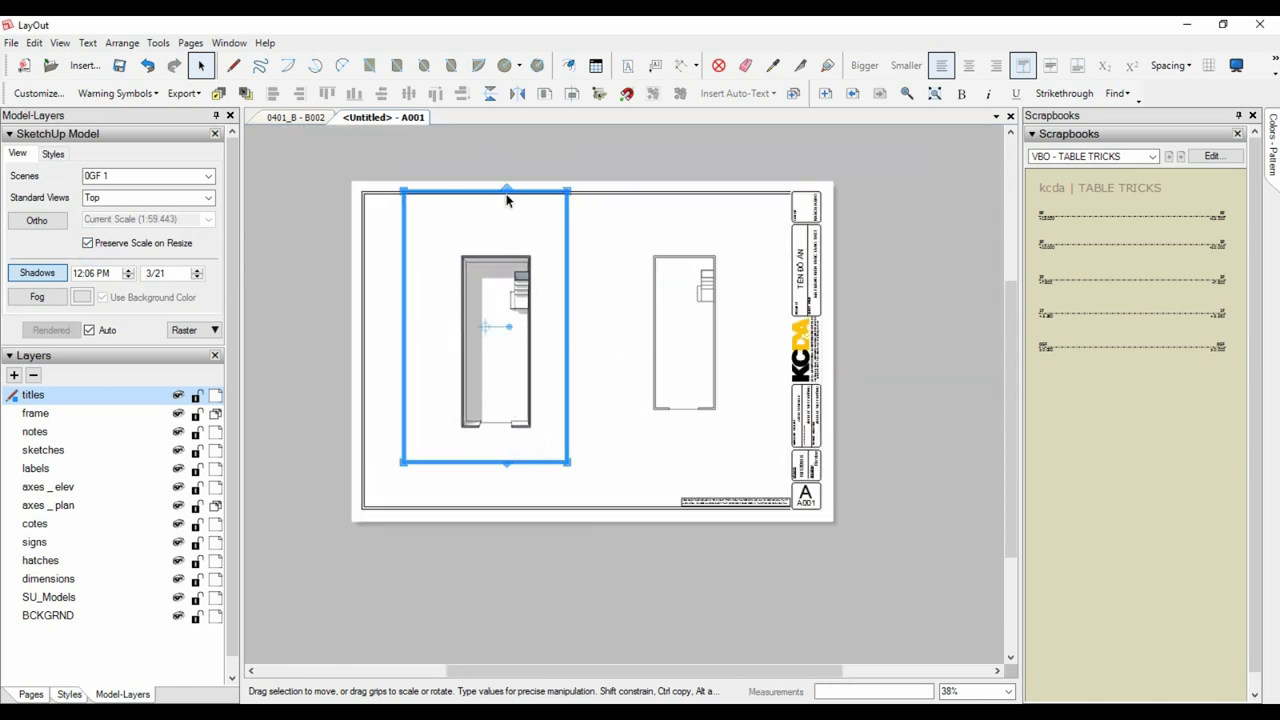
{"action": "left_click_drag", "start_coordinate": [403, 313], "coordinate": [682, 311]}
Add a copy of the current page and name it A002.
{"action": "left_click", "coordinate": [31, 694]}
{"action": "left_click", "coordinate": [32, 153]}
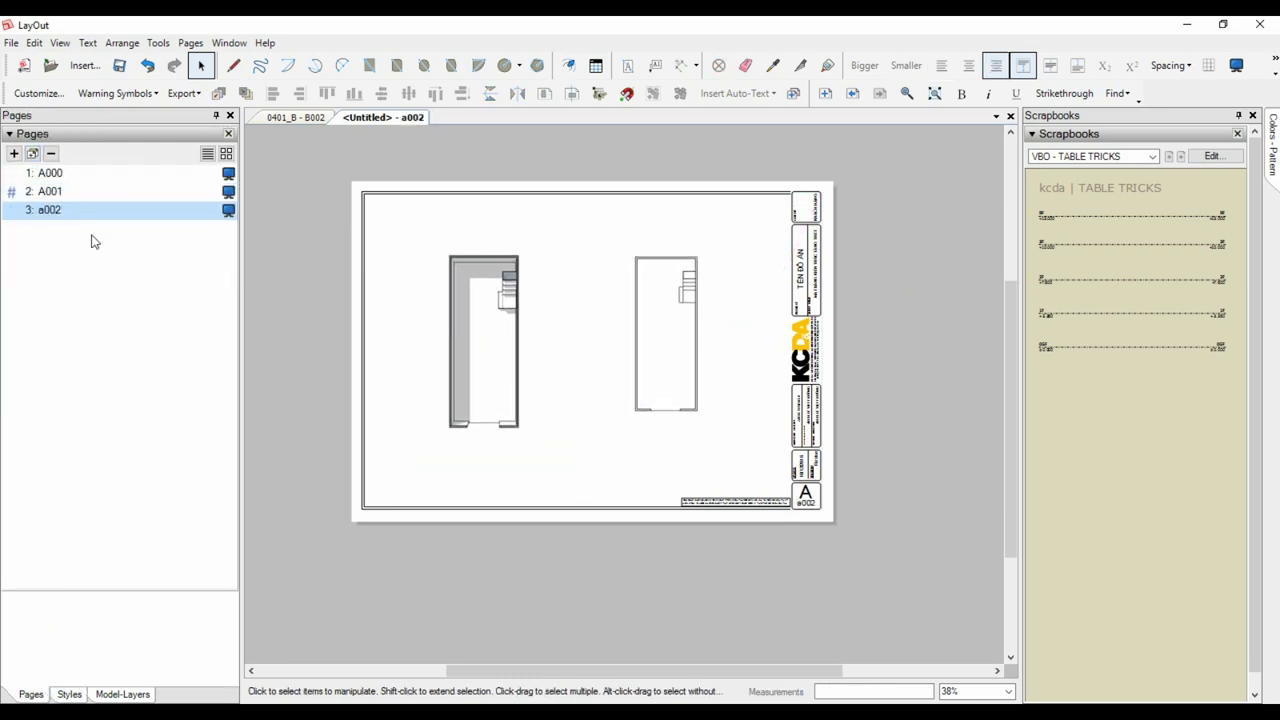
{"action": "type", "text": "002"}
{"action": "key", "text": "Return"}
Switch the left viewport on A002 to a different floor scene.
{"action": "right_click", "coordinate": [709, 286]}
{"action": "left_click", "coordinate": [605, 360]}
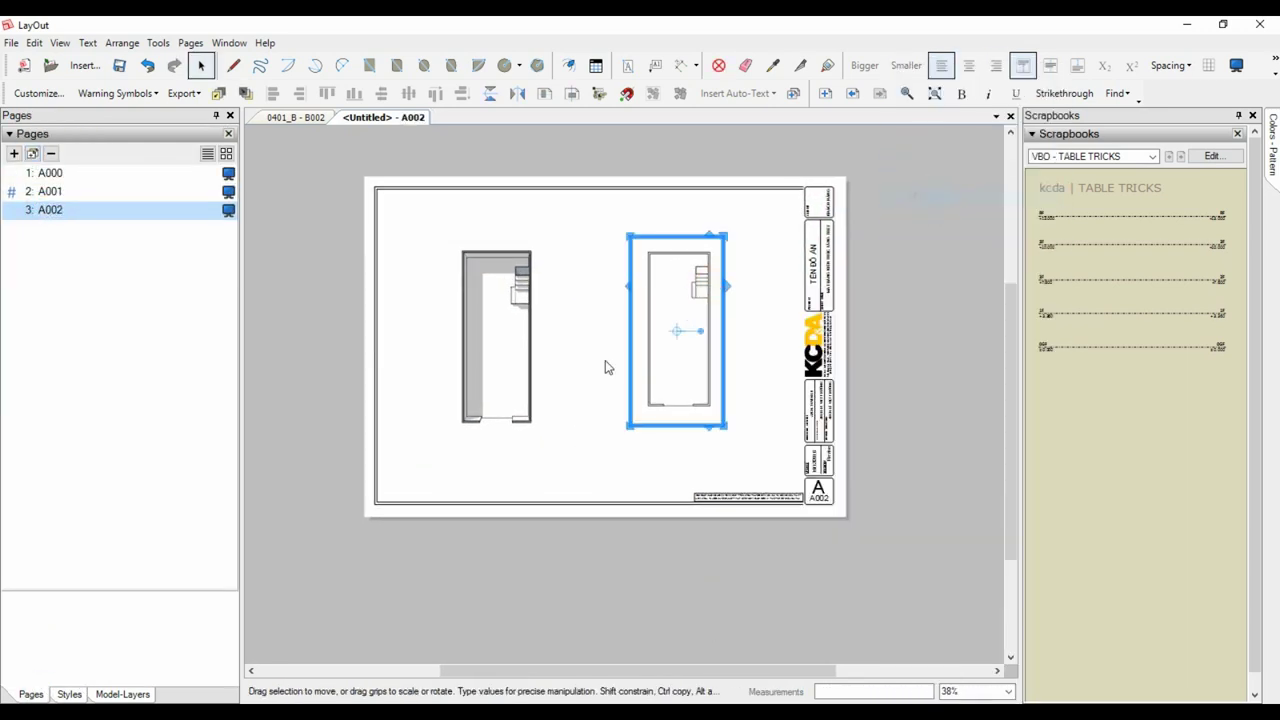
{"action": "right_click", "coordinate": [527, 296]}
{"action": "left_click", "coordinate": [720, 177]}
{"action": "left_click", "coordinate": [406, 330]}
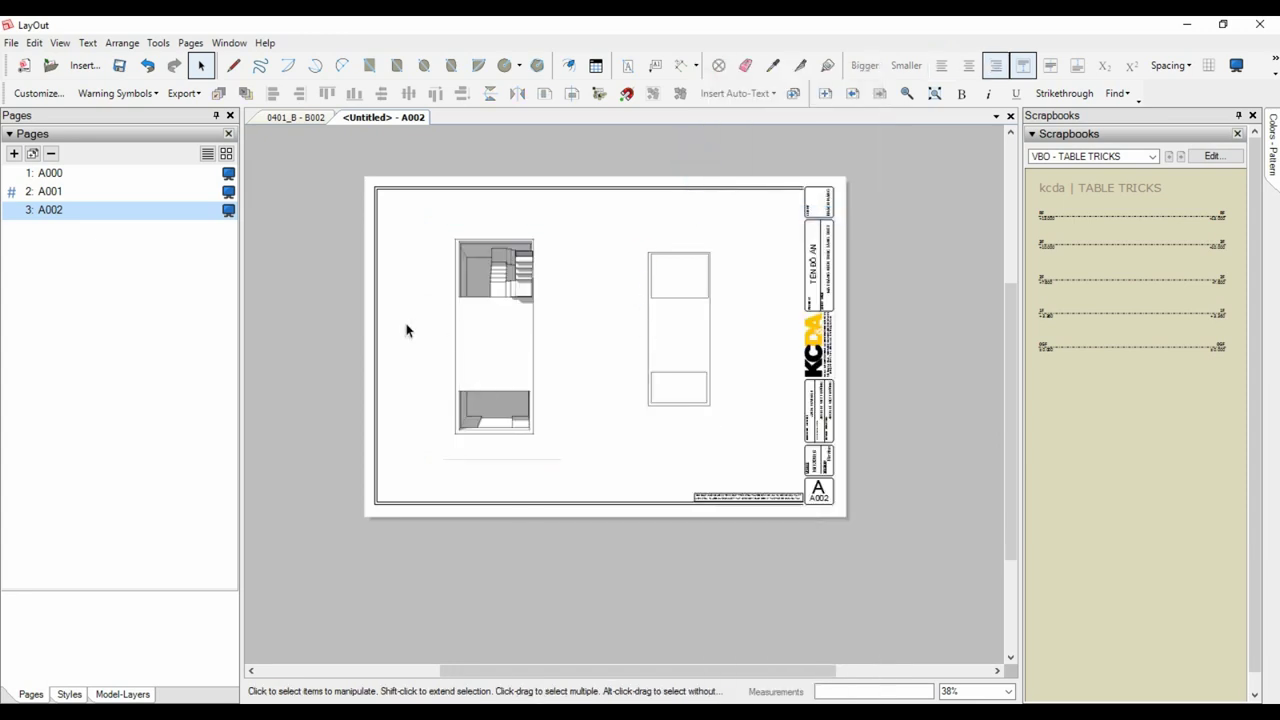
{"action": "scroll", "coordinate": [688, 290], "scroll_direction": "up", "scroll_amount": 2}
{"action": "left_click", "coordinate": [726, 309]}
{"action": "left_click", "coordinate": [50, 191]}
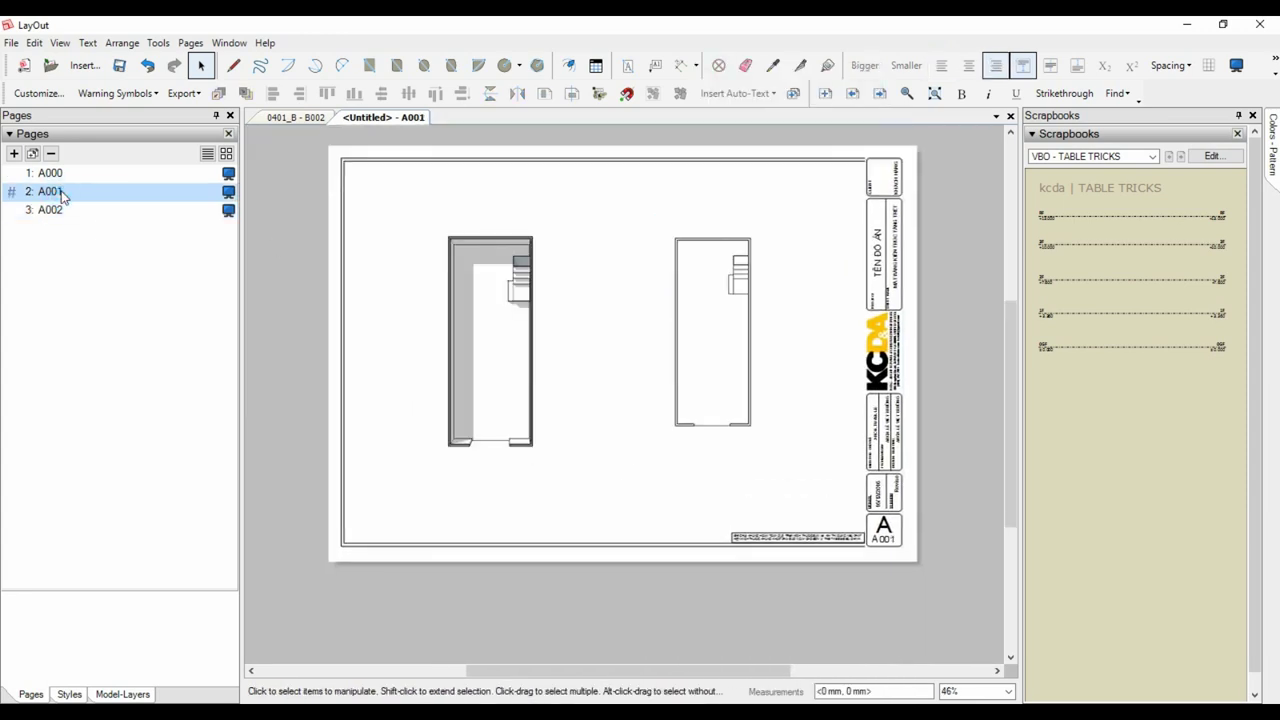
Duplicate A002 as page A003 and give both viewports different floor scenes.
{"action": "left_click", "coordinate": [748, 336]}
{"action": "left_click", "coordinate": [126, 209]}
{"action": "key", "text": "ctrl+d"}
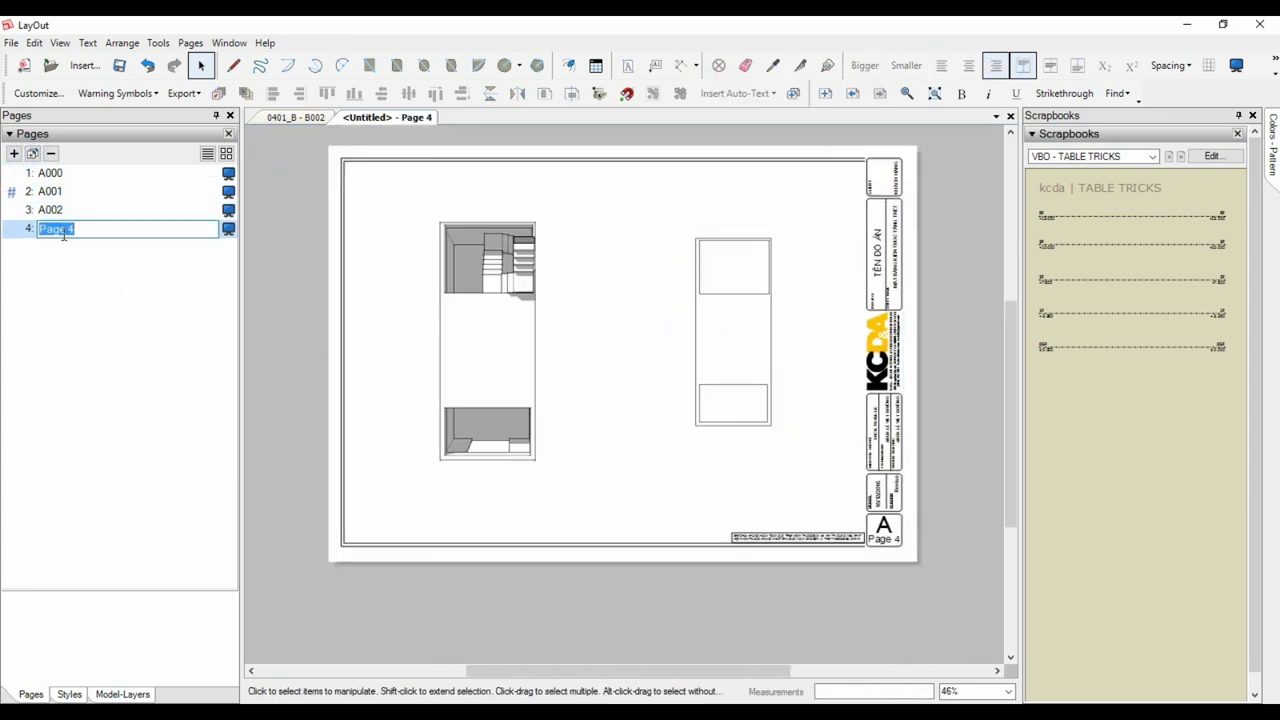
{"action": "type", "text": "3"}
{"action": "left_click", "coordinate": [737, 294]}
{"action": "right_click", "coordinate": [737, 294]}
{"action": "left_click", "coordinate": [1040, 233]}
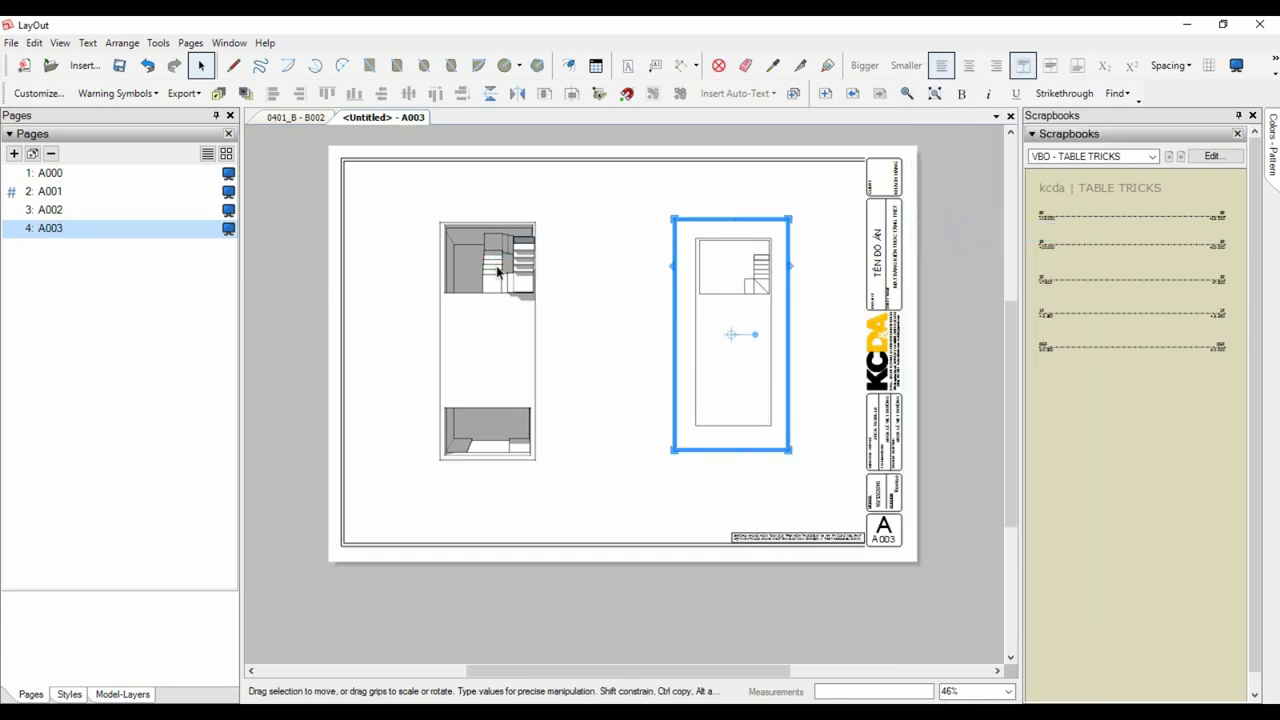
{"action": "right_click", "coordinate": [494, 268]}
{"action": "left_click", "coordinate": [704, 249]}
Duplicate A003 as a new page, showing the 3F scene in the left viewport.
{"action": "left_click", "coordinate": [591, 286]}
{"action": "key", "text": "ctrl+d"}
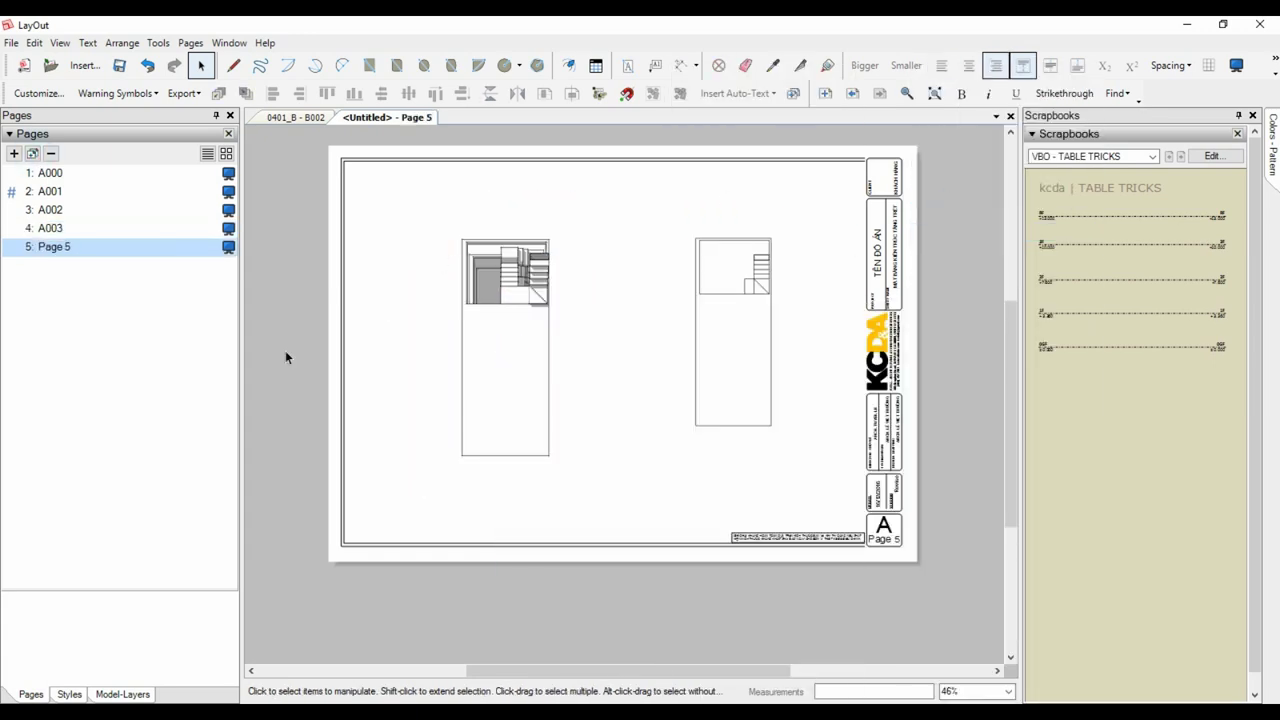
{"action": "right_click", "coordinate": [710, 282]}
{"action": "mouse_move", "coordinate": [769, 579]}
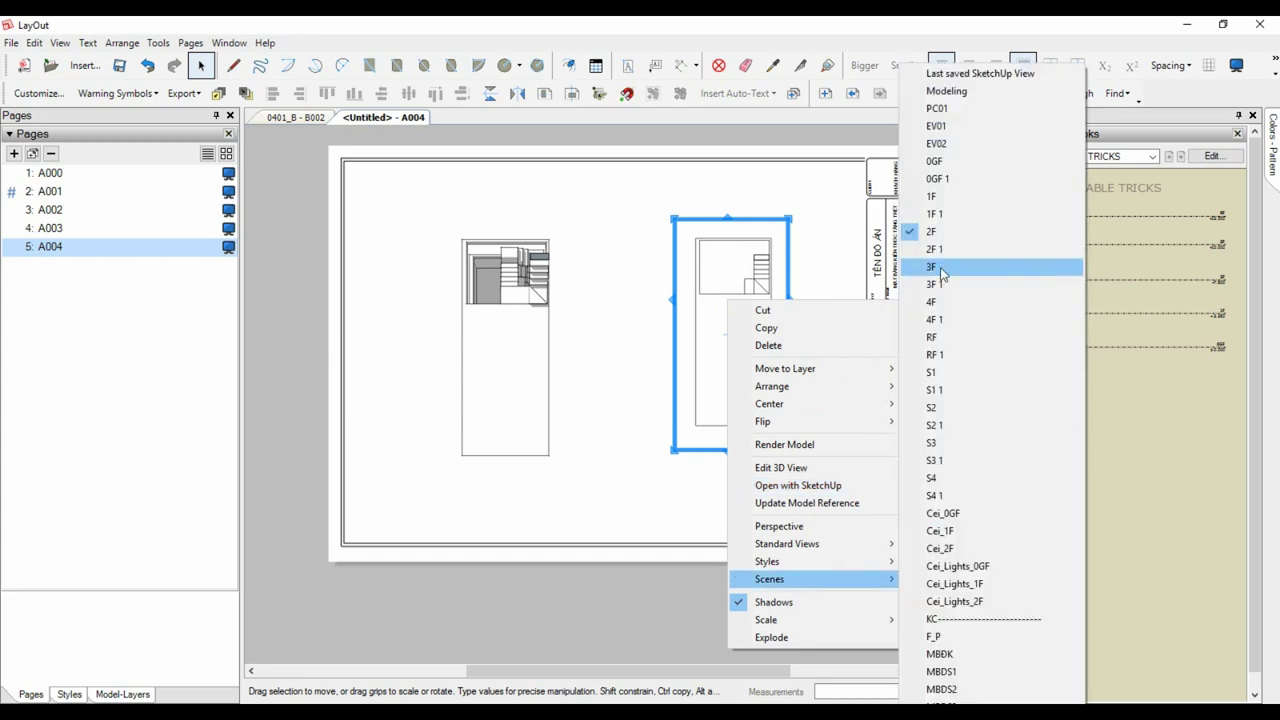
{"action": "left_click", "coordinate": [1105, 266]}
{"action": "left_click", "coordinate": [523, 280]}
{"action": "right_click", "coordinate": [521, 290]}
{"action": "left_click", "coordinate": [753, 272]}
{"action": "left_click_drag", "start_coordinate": [553, 330], "coordinate": [529, 308]}
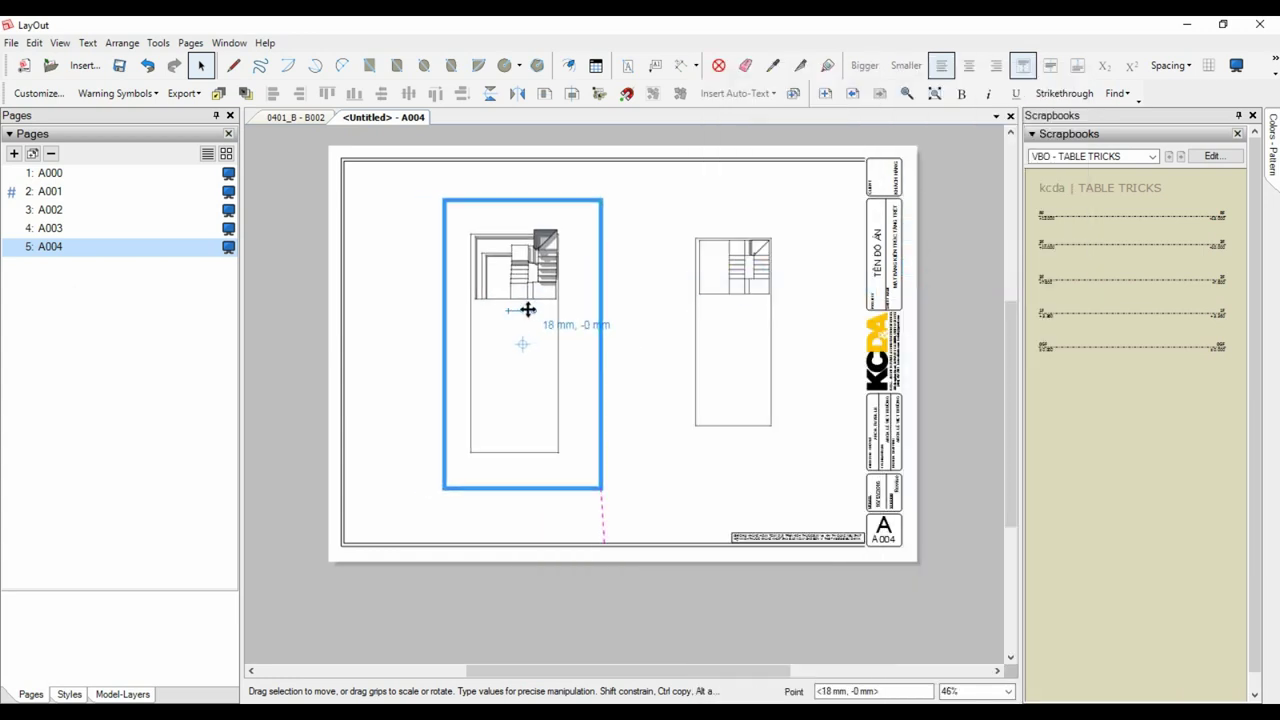
Add page A005 with a new right-viewport scene and the 4F 1 scene on the left.
{"action": "left_click", "coordinate": [32, 153]}
{"action": "left_click", "coordinate": [743, 286]}
{"action": "right_click", "coordinate": [747, 286]}
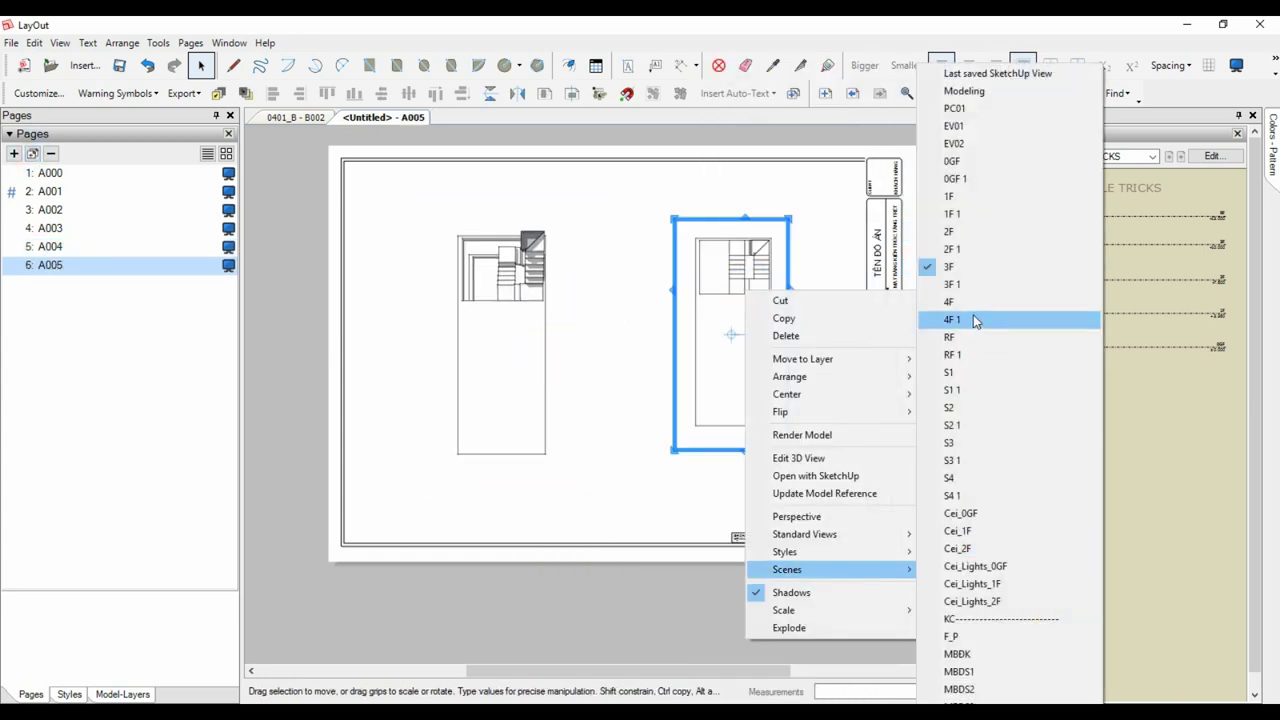
{"action": "left_click", "coordinate": [974, 320]}
{"action": "left_click", "coordinate": [517, 286]}
{"action": "right_click", "coordinate": [523, 293]}
{"action": "left_click", "coordinate": [750, 322]}
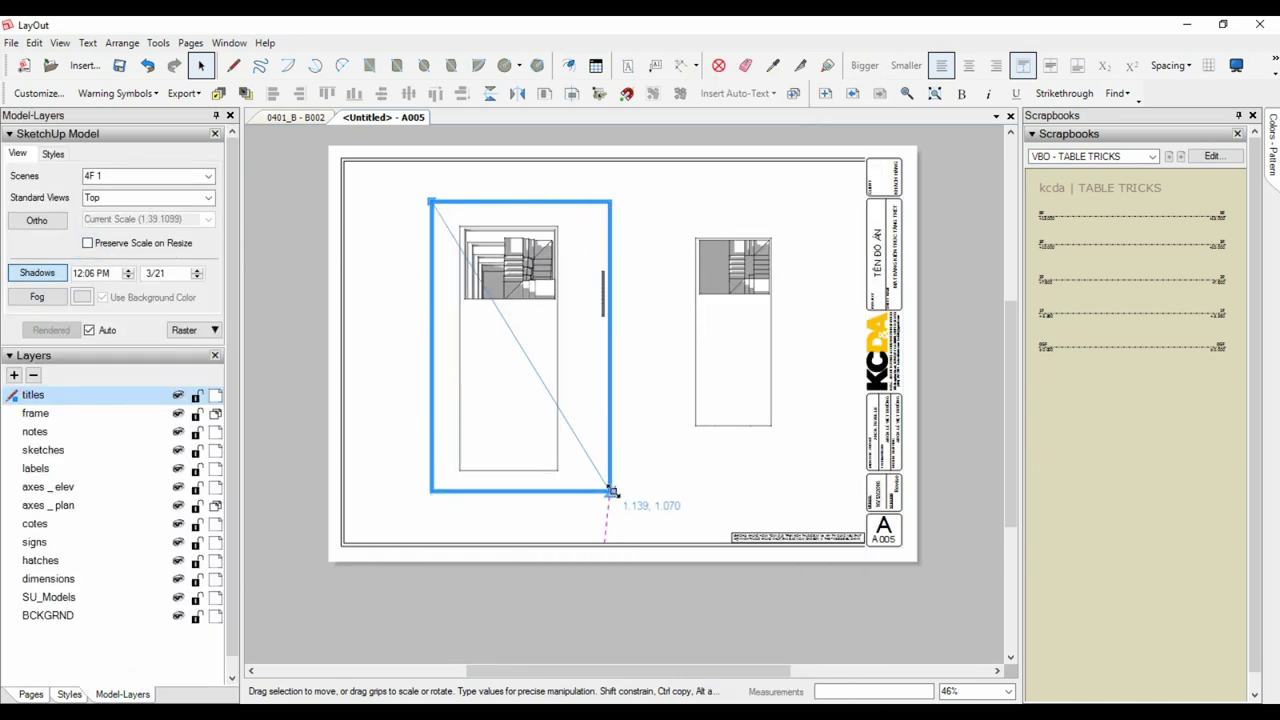
Enlarge A005's left viewport and create page A006 with new scenes in both viewports.
{"action": "left_click_drag", "start_coordinate": [590, 493], "coordinate": [604, 472]}
{"action": "left_click", "coordinate": [357, 340]}
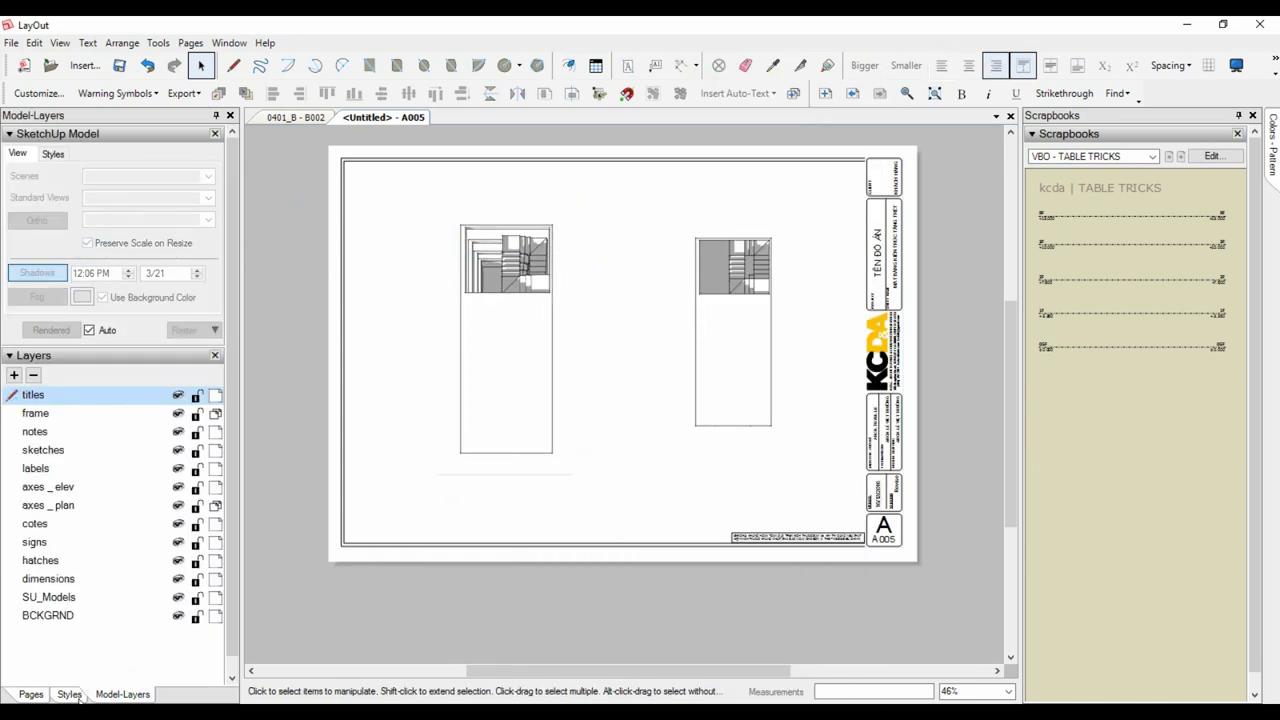
{"action": "right_click", "coordinate": [712, 294]}
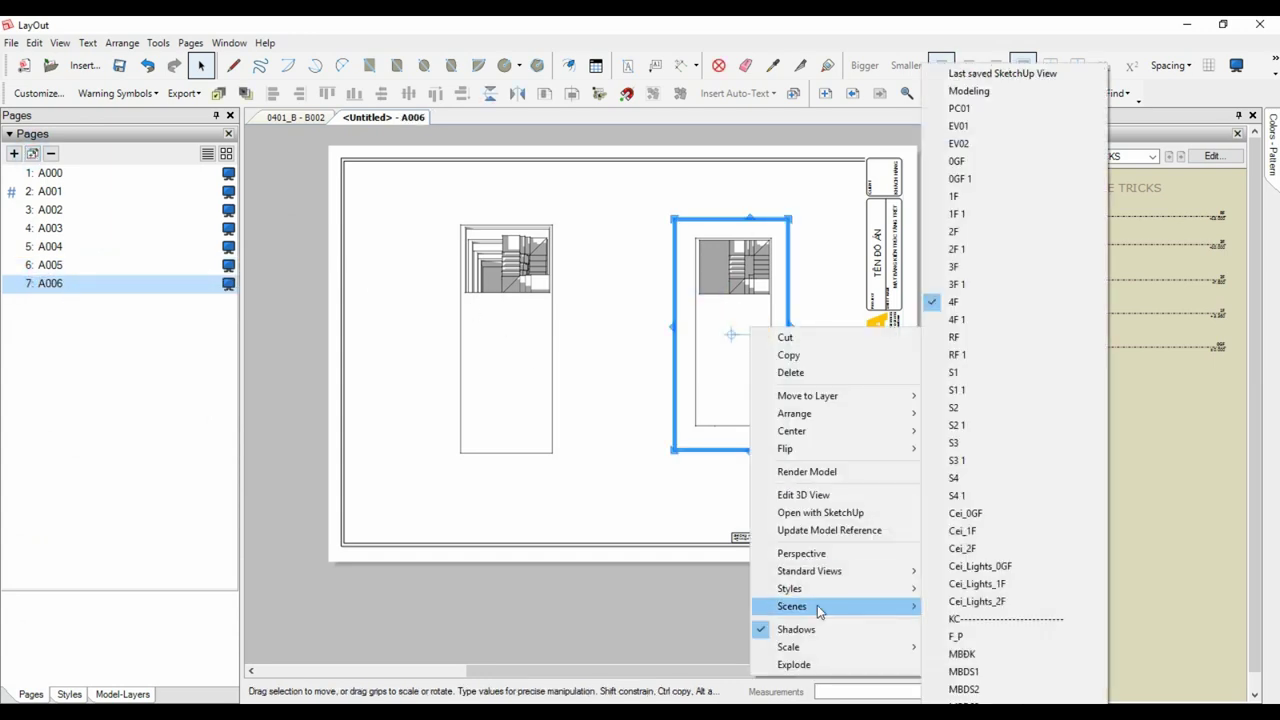
{"action": "left_click", "coordinate": [950, 566]}
{"action": "right_click", "coordinate": [523, 294]}
{"action": "left_click", "coordinate": [749, 569]}
{"action": "left_click", "coordinate": [363, 327]}
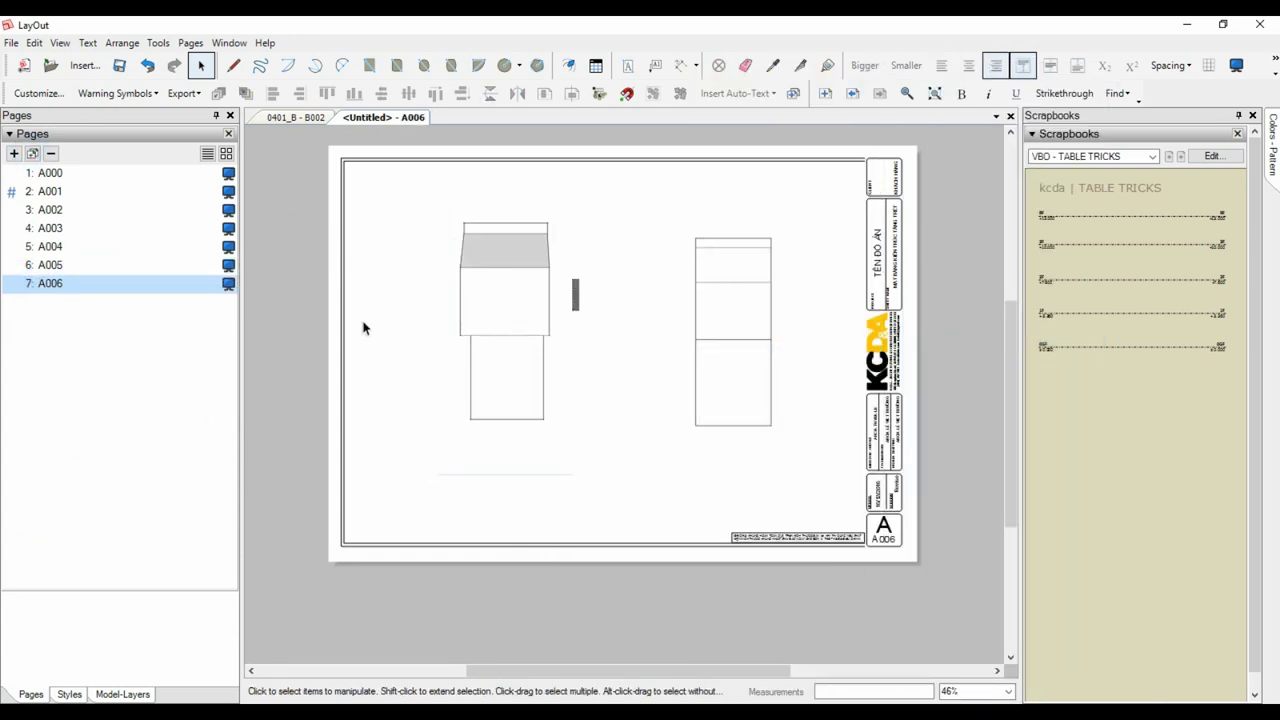
{"action": "left_click", "coordinate": [529, 287]}
Duplicate A006 as page A101, showing the S4 1 scene in the left viewport.
{"action": "left_click", "coordinate": [70, 291]}
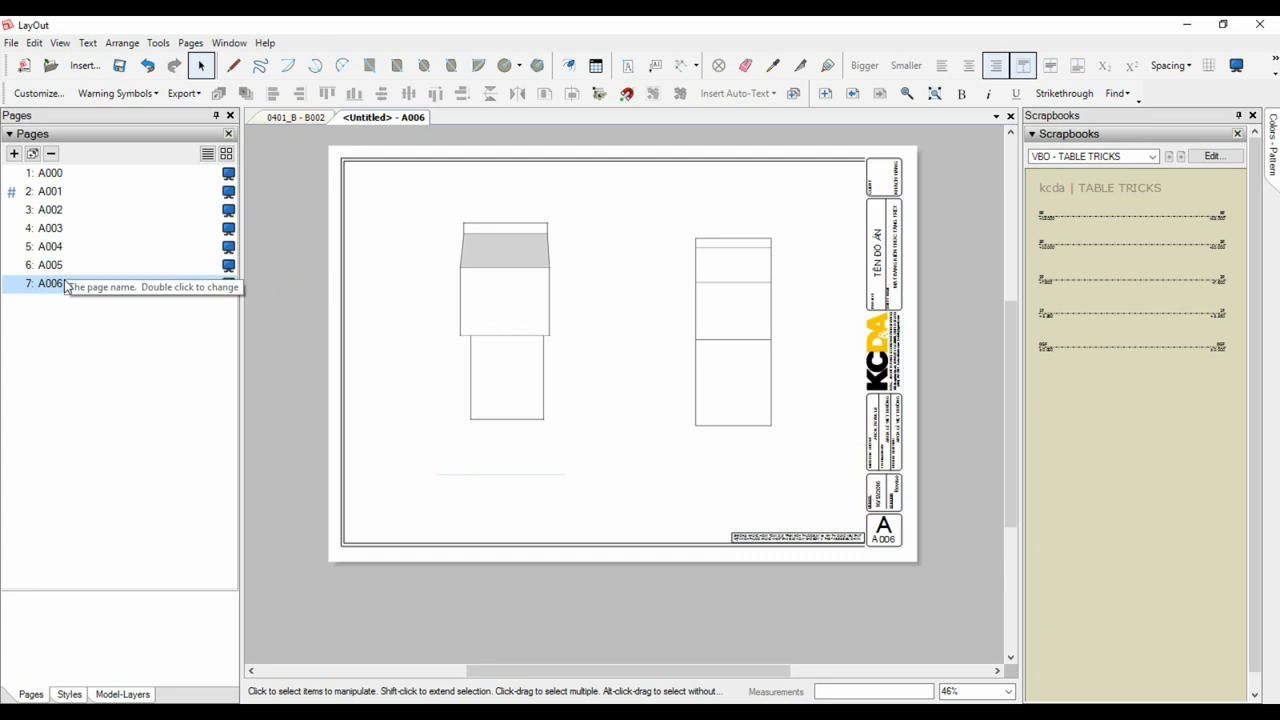
{"action": "left_click", "coordinate": [32, 153]}
{"action": "type", "text": "A101"}
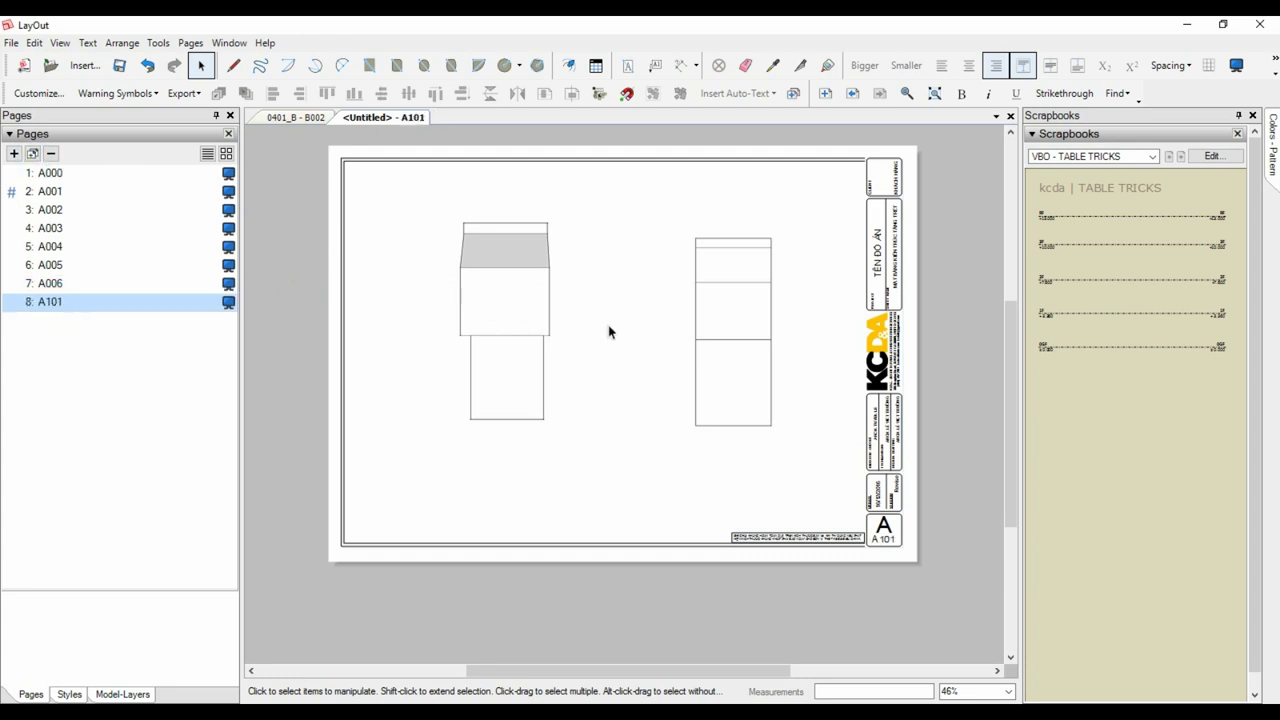
{"action": "right_click", "coordinate": [743, 280]}
{"action": "left_click", "coordinate": [713, 332]}
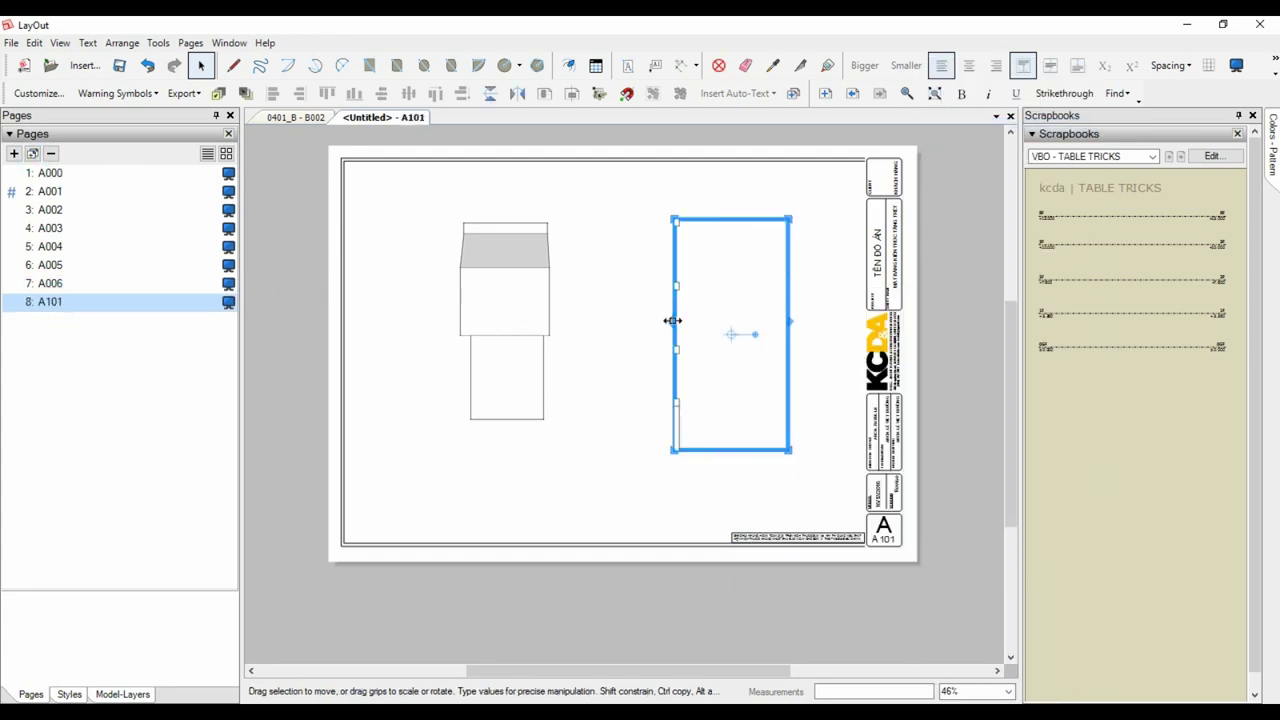
{"action": "left_click", "coordinate": [480, 291]}
{"action": "right_click", "coordinate": [493, 289]}
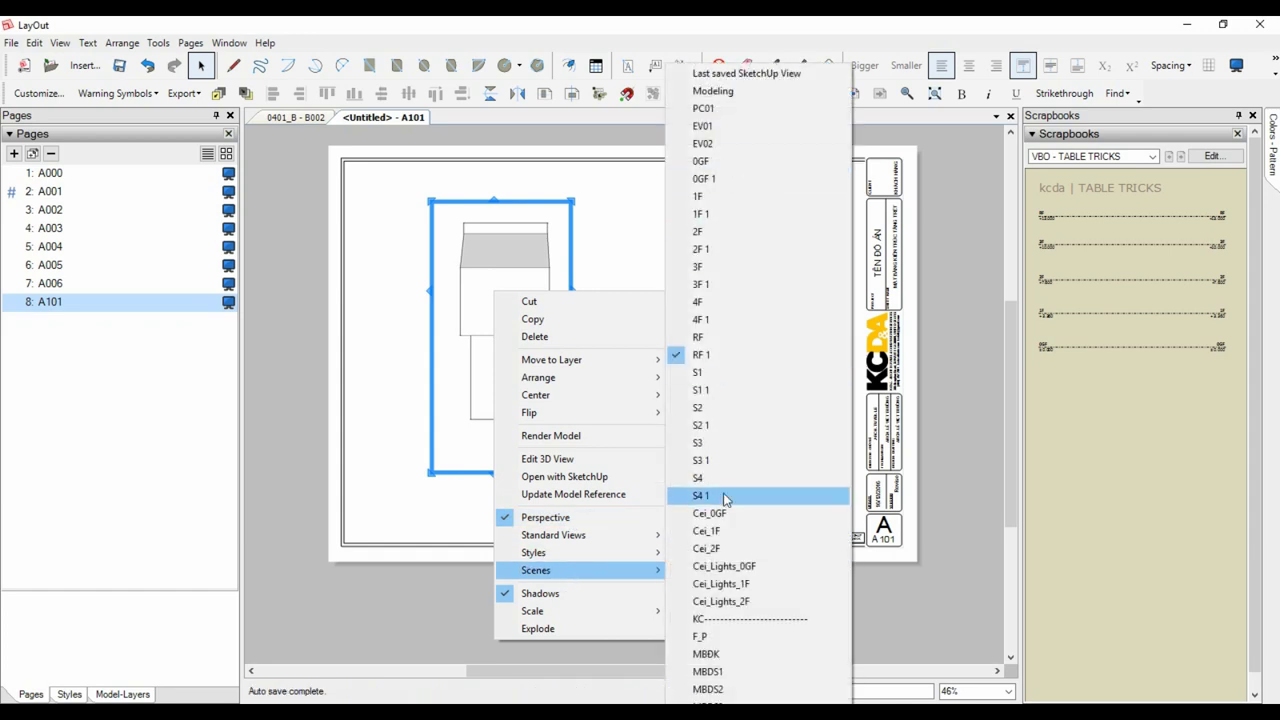
{"action": "left_click", "coordinate": [725, 498]}
{"action": "scroll", "coordinate": [471, 363], "scroll_direction": "down", "scroll_amount": 1}
{"action": "middle_click_drag", "start_coordinate": [471, 363], "coordinate": [624, 314]}
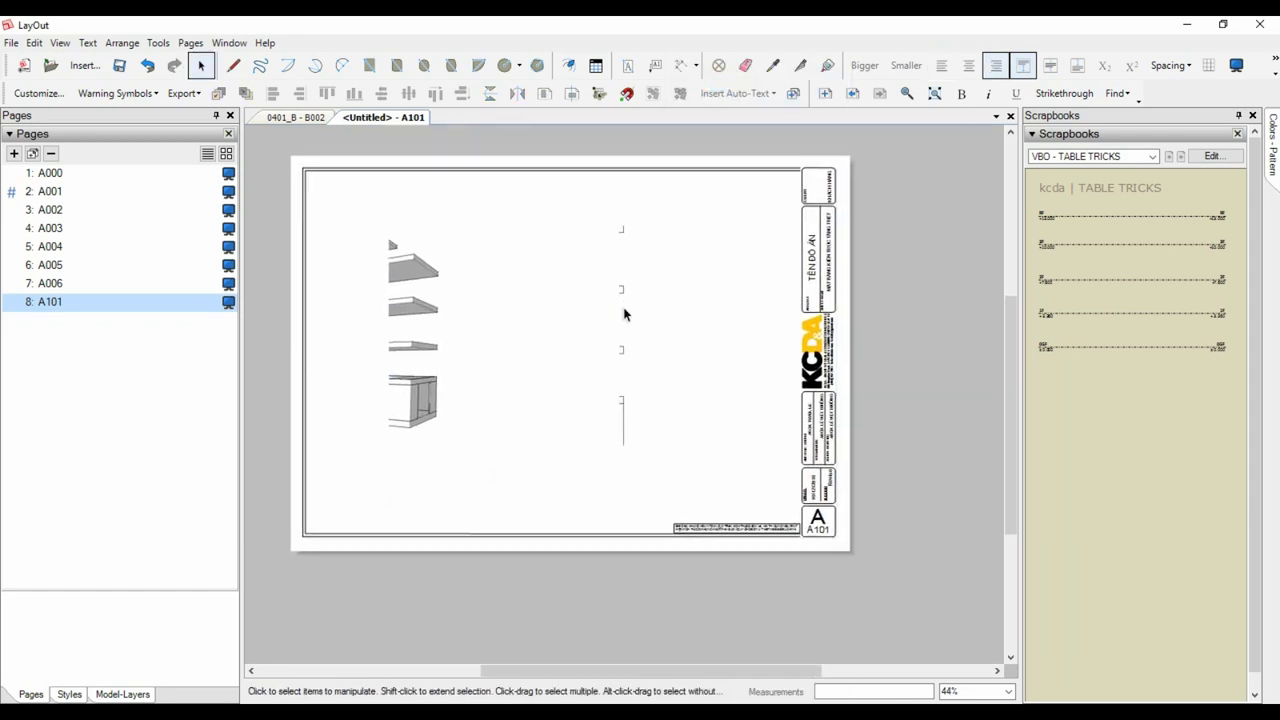
Save the drawing set as a LayOut file under a new name starting 1202_.
{"action": "key", "text": "ctrl+s"}
{"action": "type", "text": "1202_"}
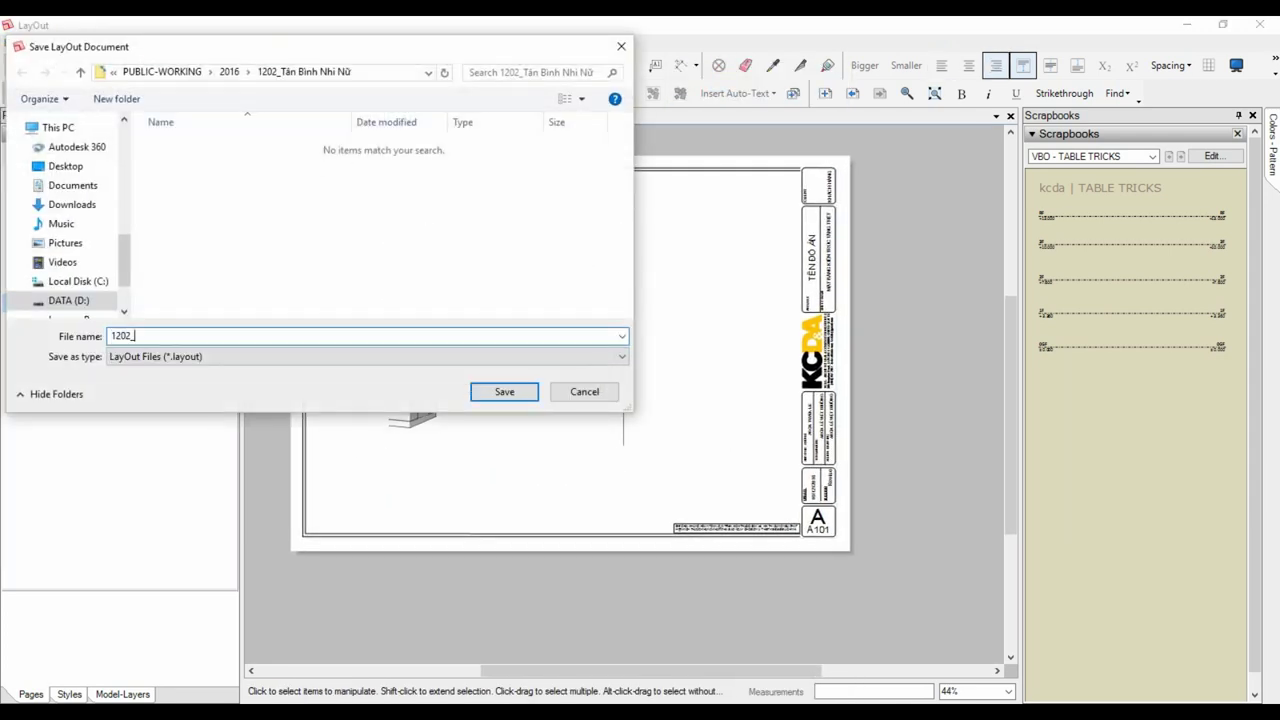
{"action": "key", "text": "Return"}
In SketchUp, view the EV01 elevation from the front in parallel projection.
{"action": "left_click", "coordinate": [558, 702]}
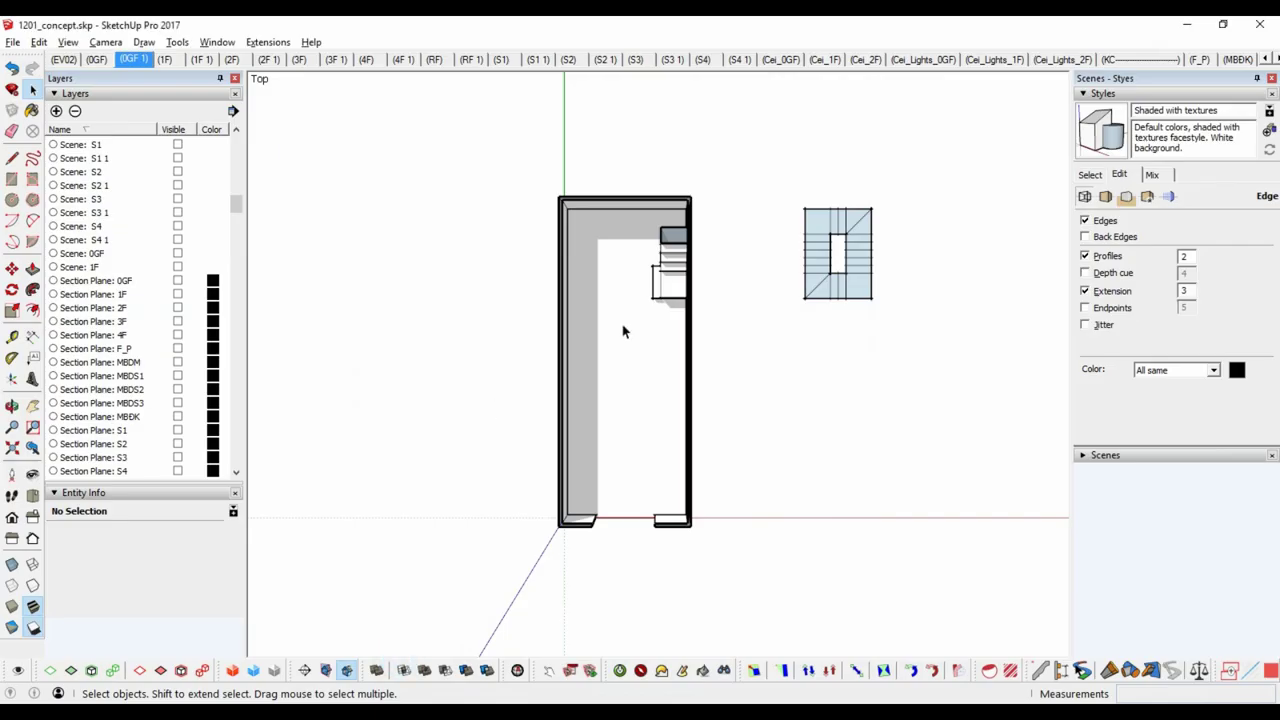
{"action": "left_click", "coordinate": [63, 59]}
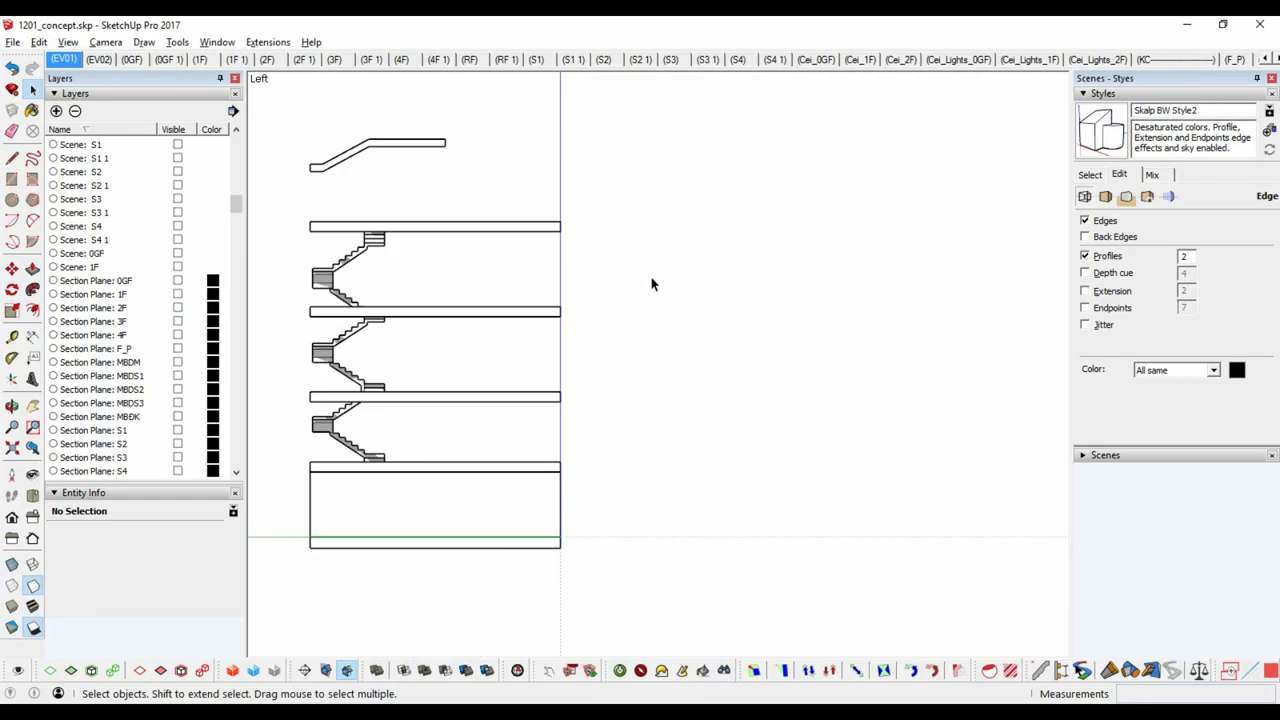
{"action": "key", "text": "o"}
{"action": "key", "text": "space"}
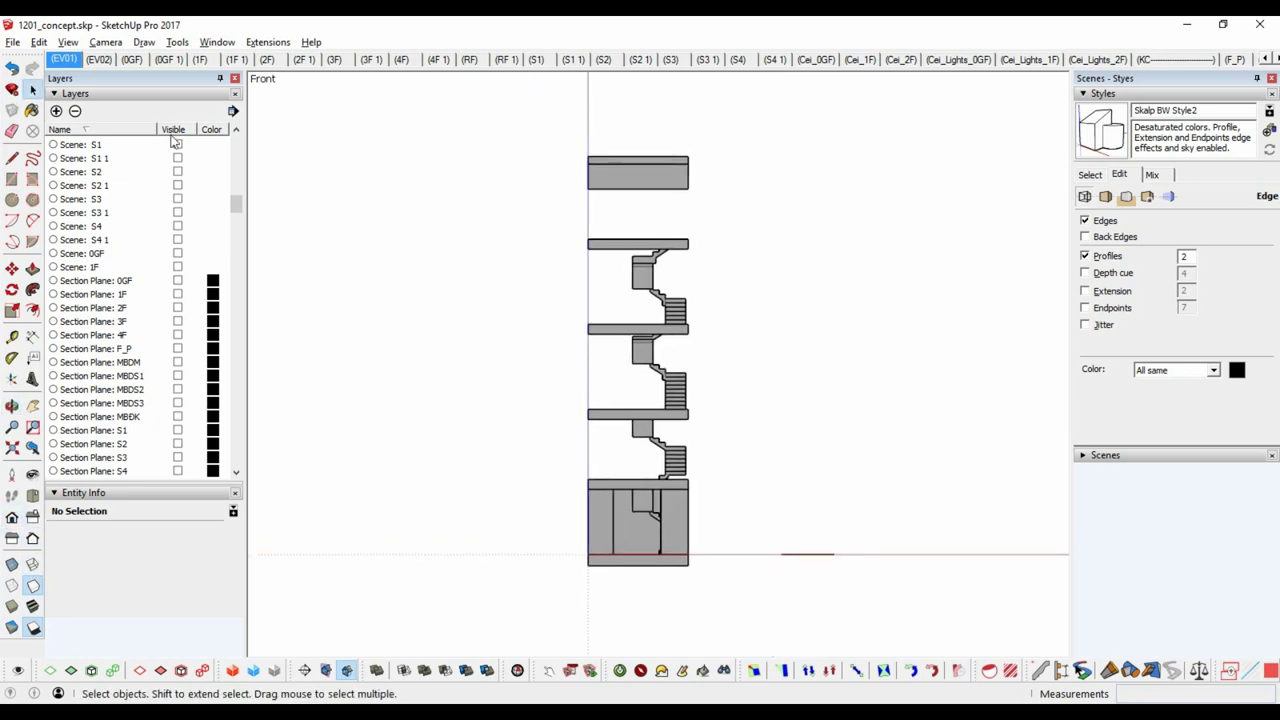
{"action": "left_click", "coordinate": [403, 342]}
{"action": "left_click", "coordinate": [1091, 175]}
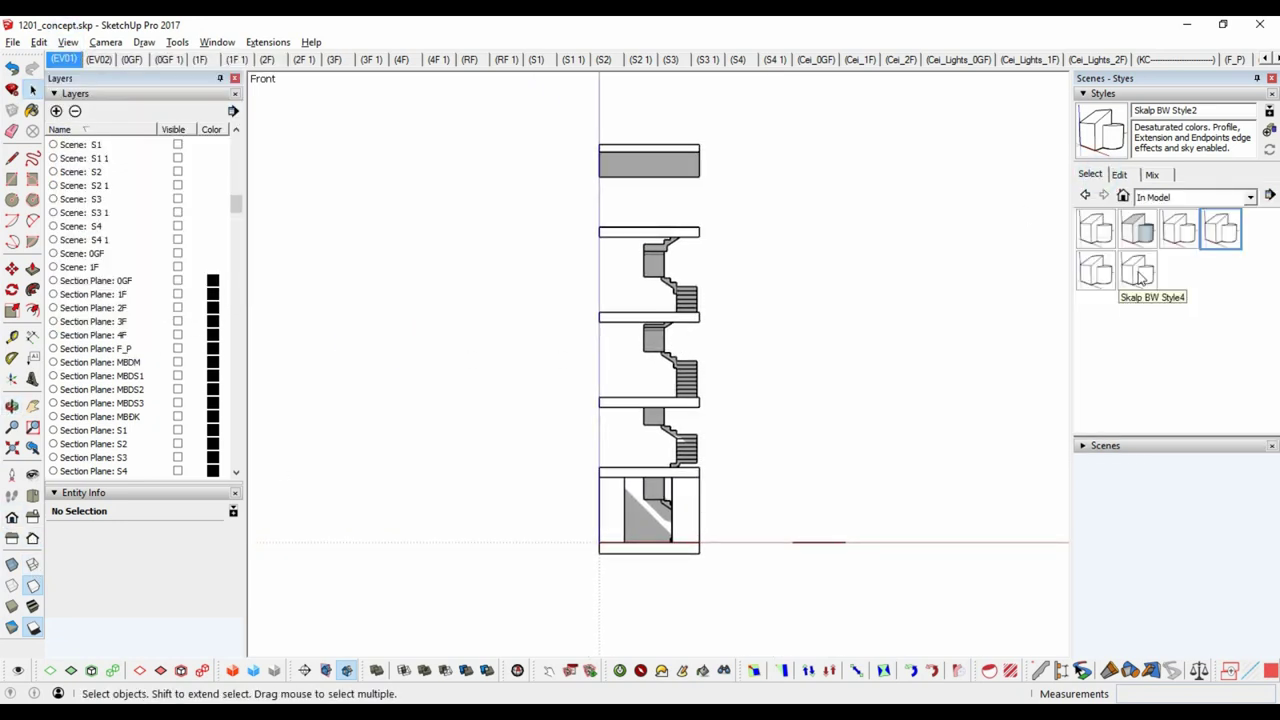
{"action": "left_click", "coordinate": [105, 42]}
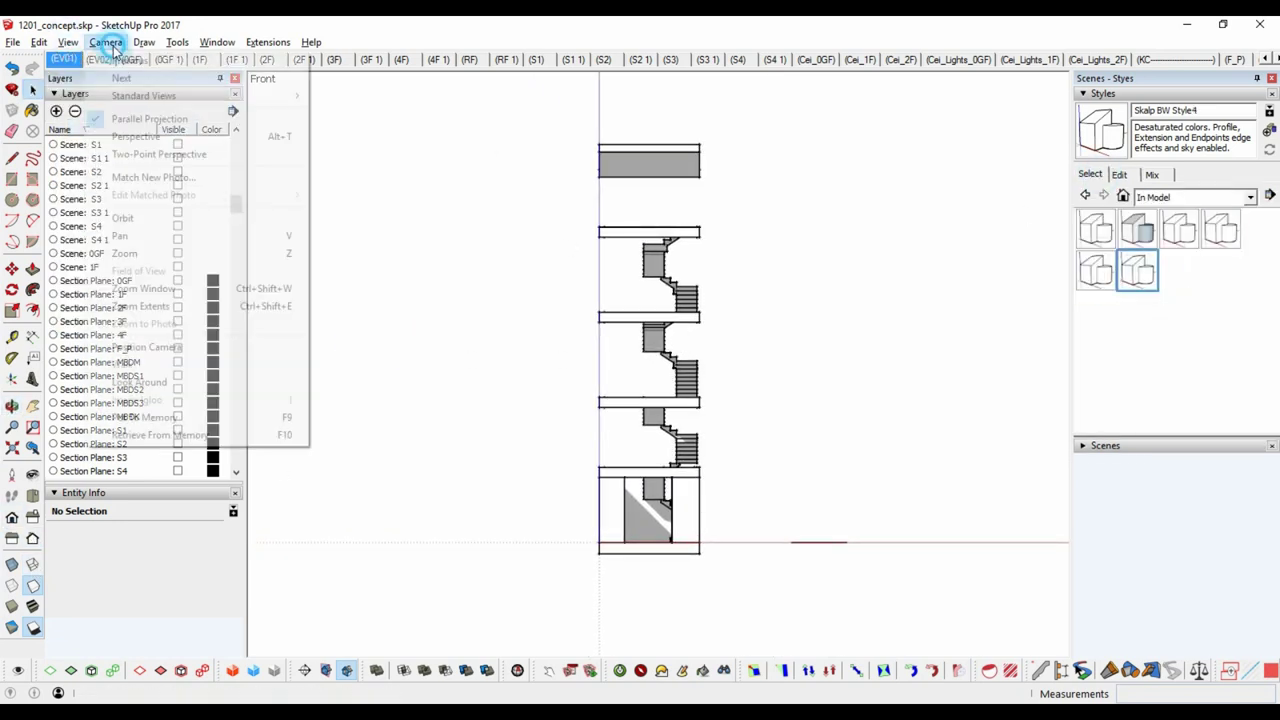
{"action": "left_click", "coordinate": [150, 117]}
Review the S3 section with grey section fill, then the S3 1 perspective scene.
{"action": "left_click", "coordinate": [474, 57]}
{"action": "left_click", "coordinate": [670, 59]}
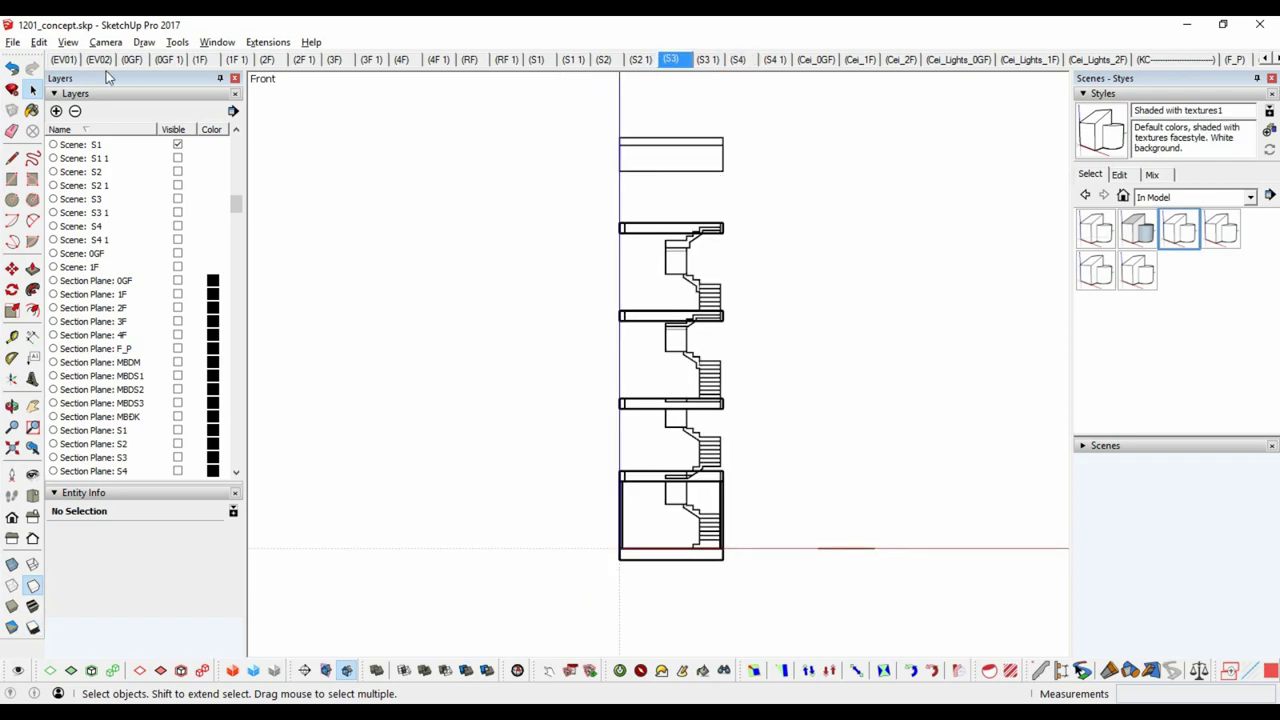
{"action": "left_click", "coordinate": [105, 42]}
{"action": "left_click", "coordinate": [370, 340]}
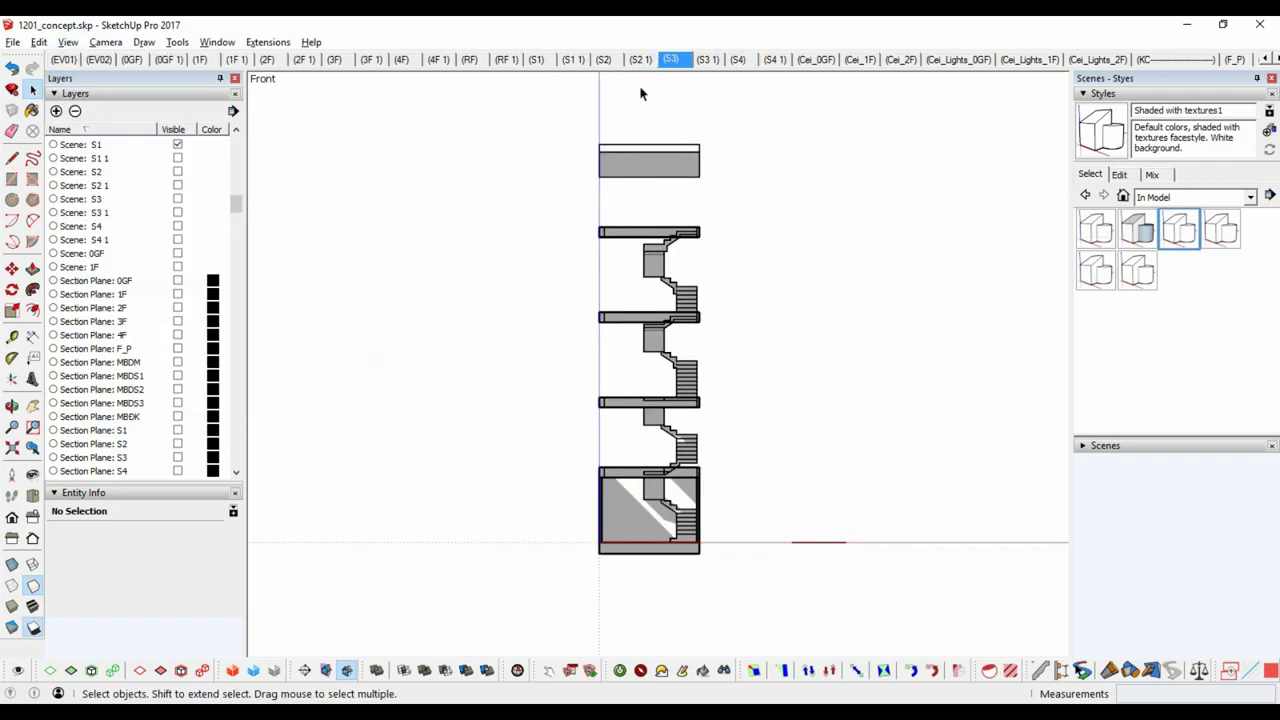
{"action": "left_click", "coordinate": [707, 59]}
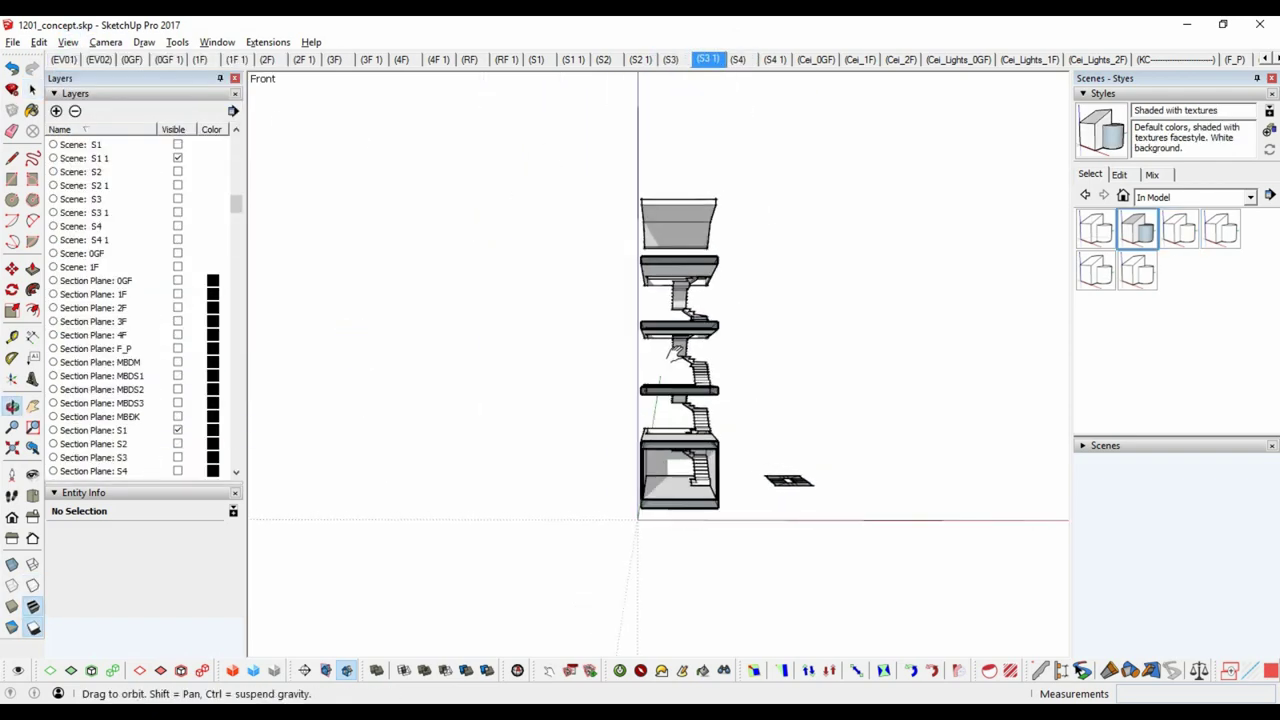
{"action": "key", "text": "z"}
{"action": "key", "text": "o"}
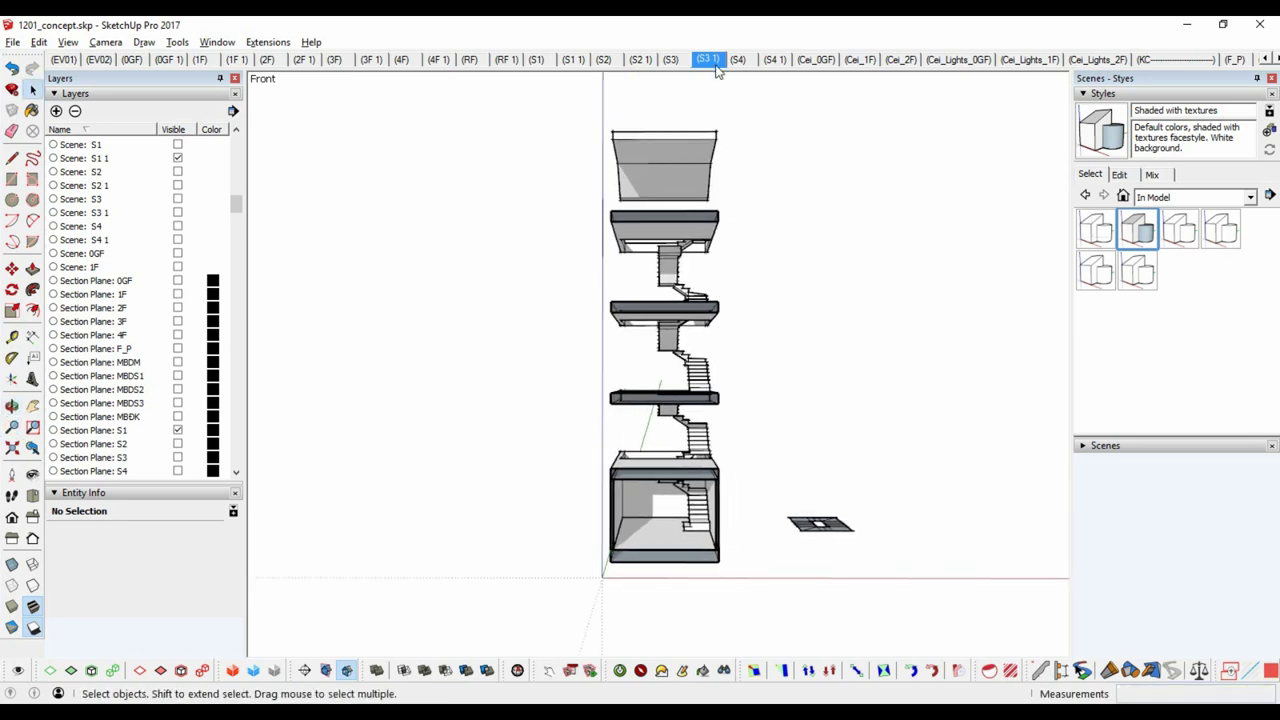
Check the EV01 and S1 scenes, then toggle section fill display on the S2 scene.
{"action": "left_click", "coordinate": [63, 59]}
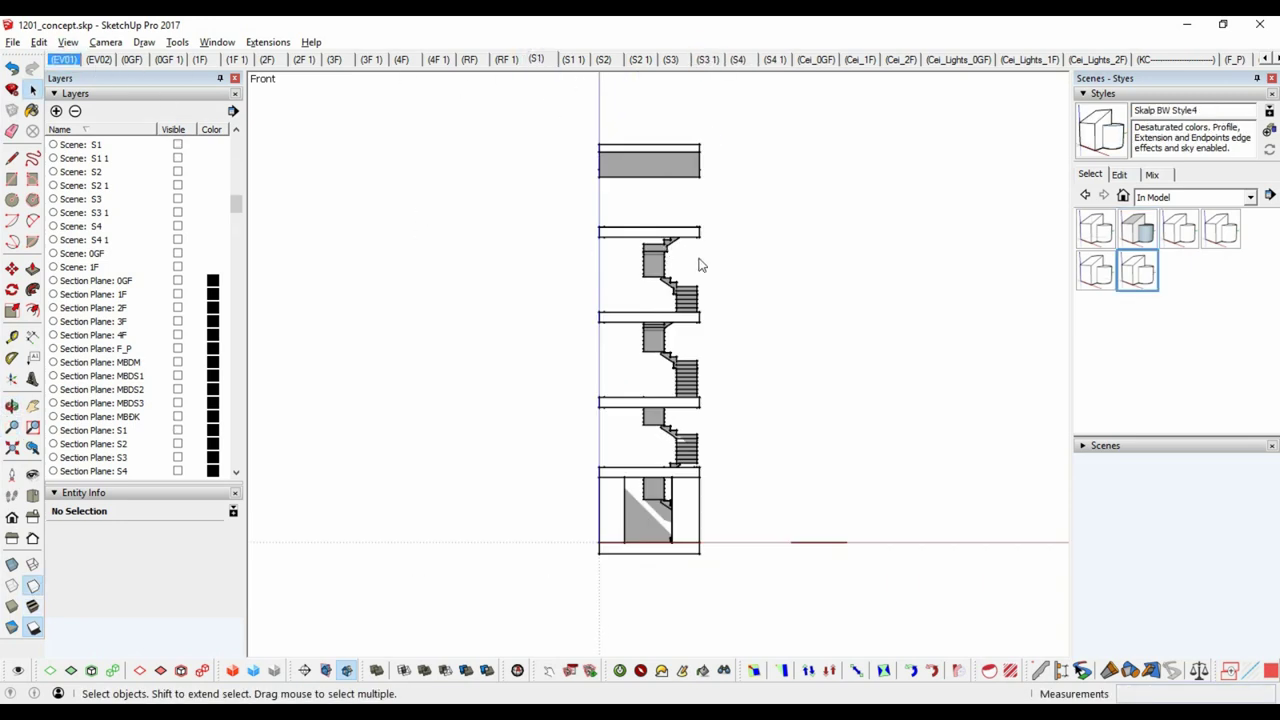
{"action": "left_click", "coordinate": [536, 59]}
{"action": "left_click", "coordinate": [1119, 174]}
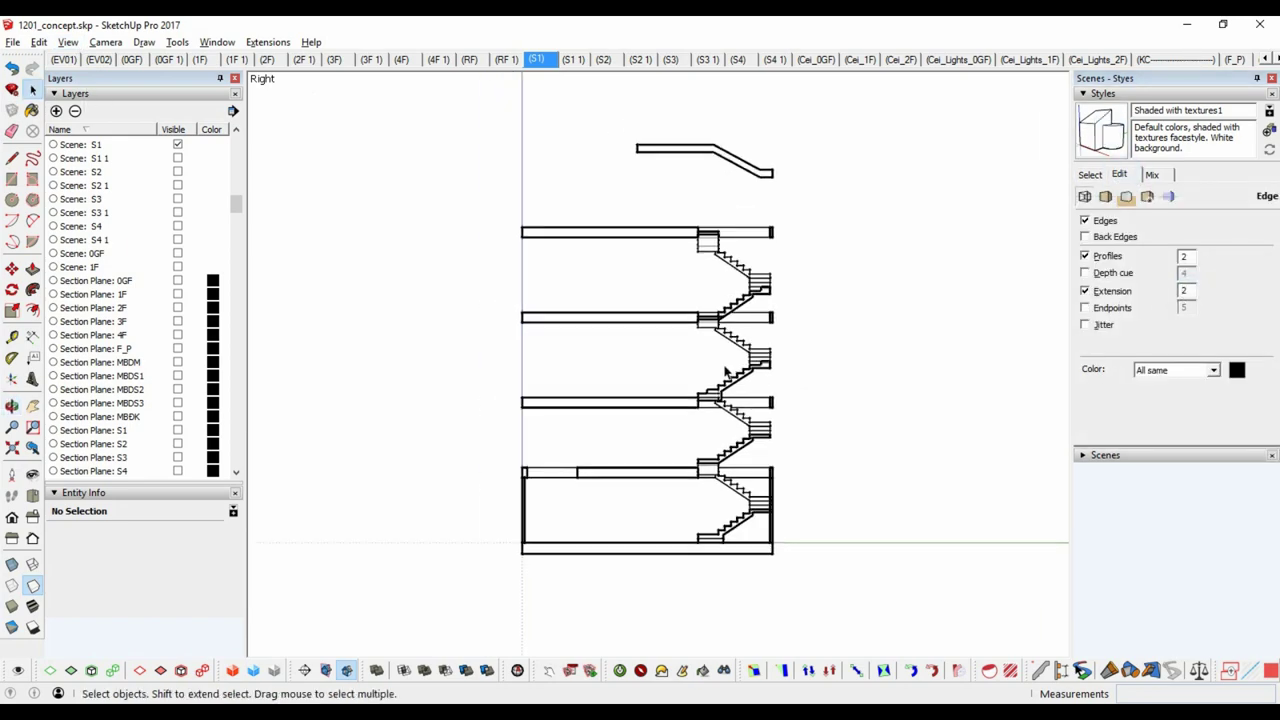
{"action": "left_click", "coordinate": [362, 340]}
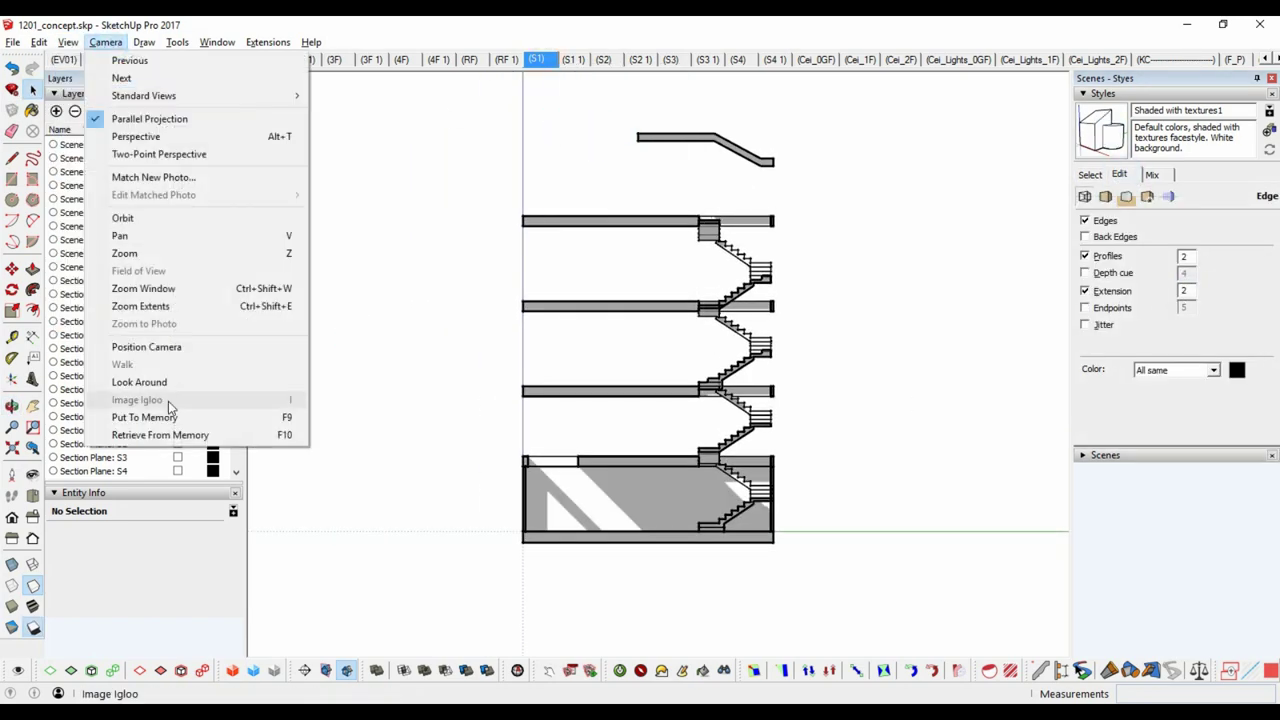
{"action": "left_click", "coordinate": [604, 59]}
{"action": "left_click", "coordinate": [65, 45]}
{"action": "left_click", "coordinate": [110, 215]}
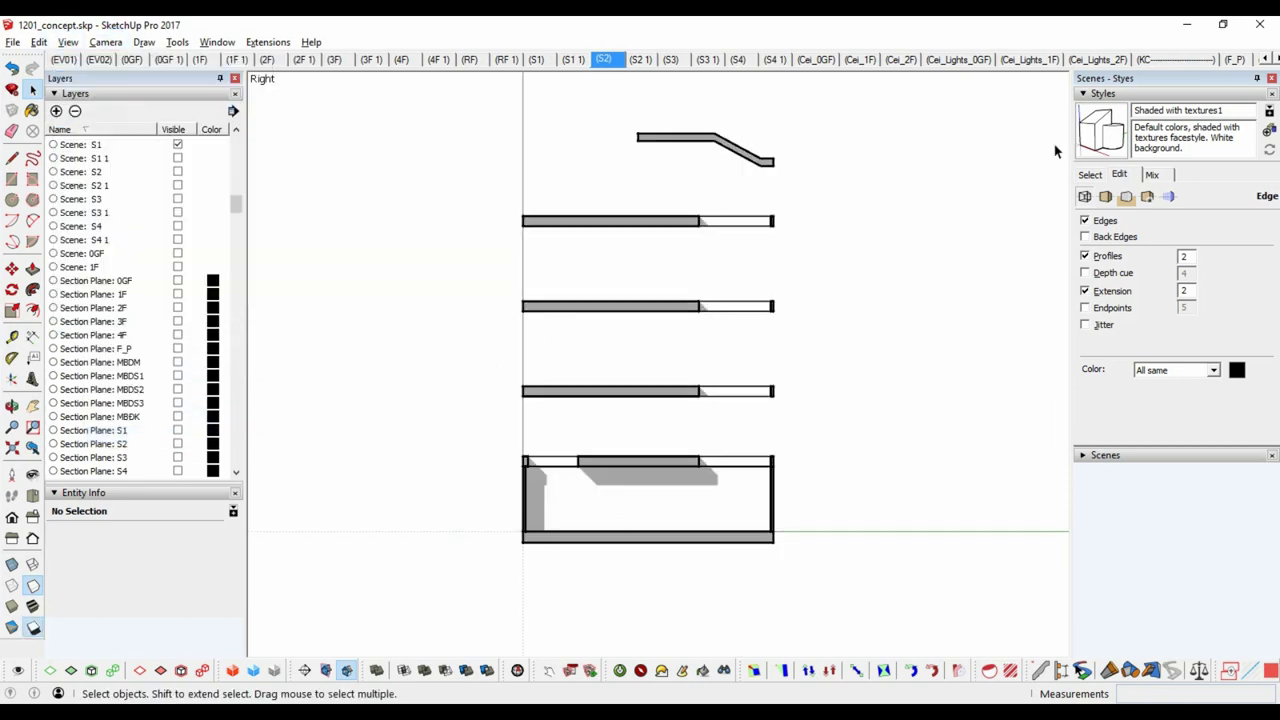
{"action": "left_click", "coordinate": [1090, 174]}
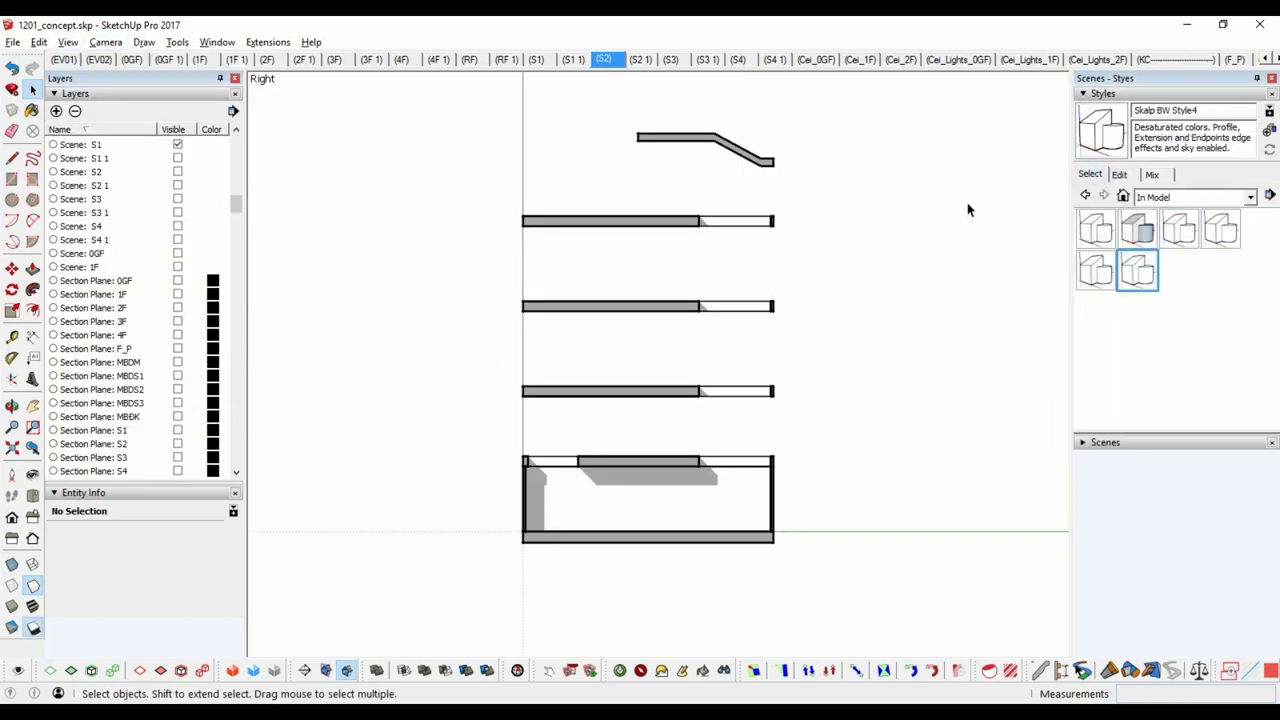
{"action": "right_click", "coordinate": [604, 59]}
{"action": "left_click", "coordinate": [657, 267]}
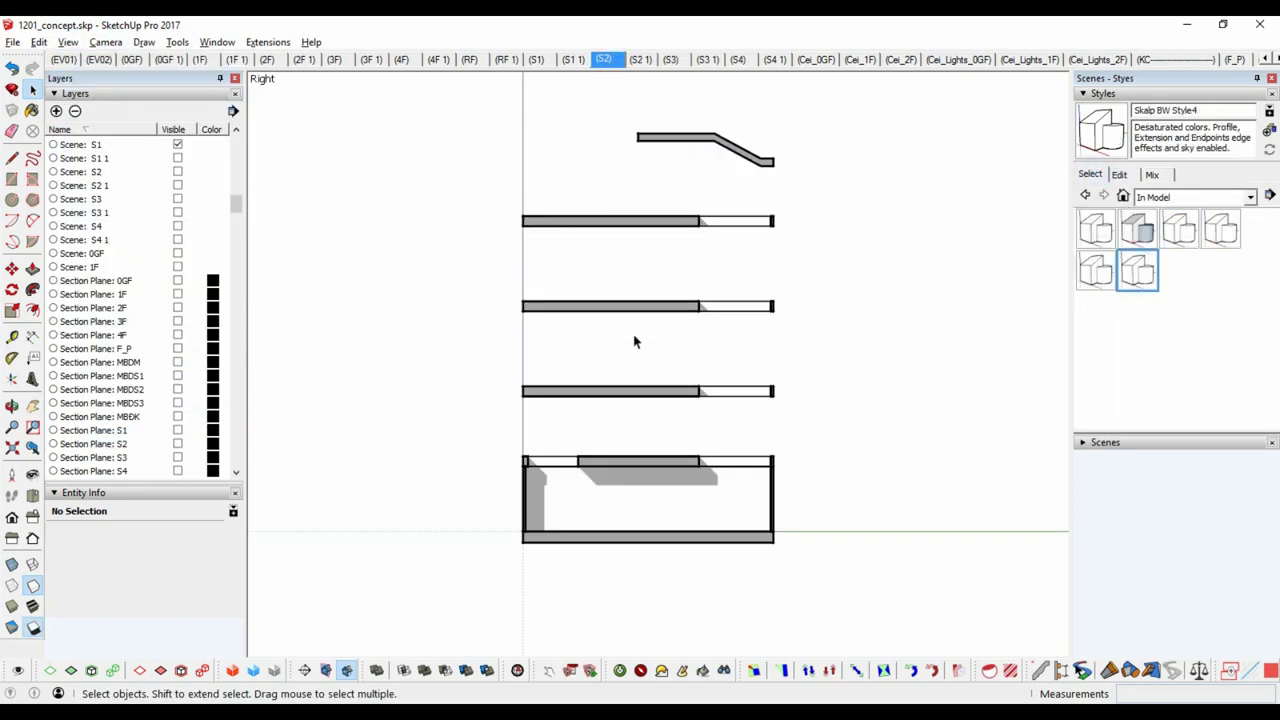
Step through S1 1, S2 1 (60° field of view), S3, S4 and S4 1, ending on Cei_0GF.
{"action": "left_click", "coordinate": [576, 62]}
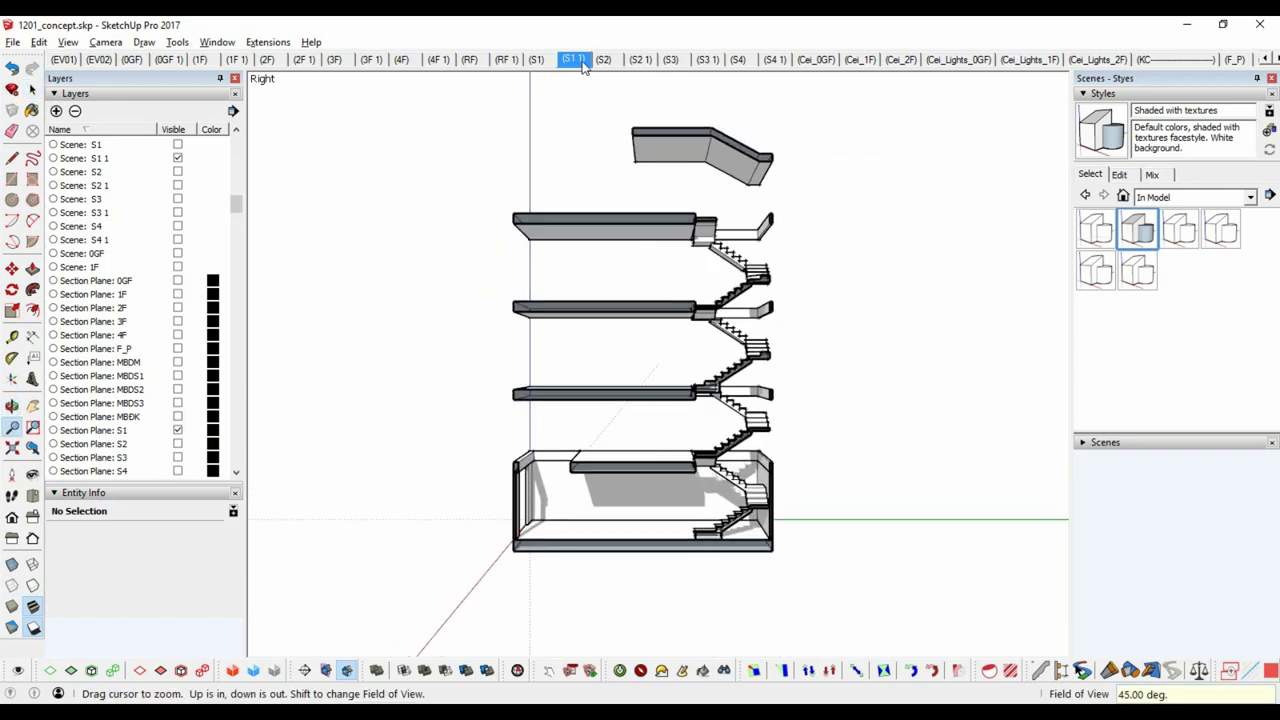
{"action": "left_click", "coordinate": [640, 59]}
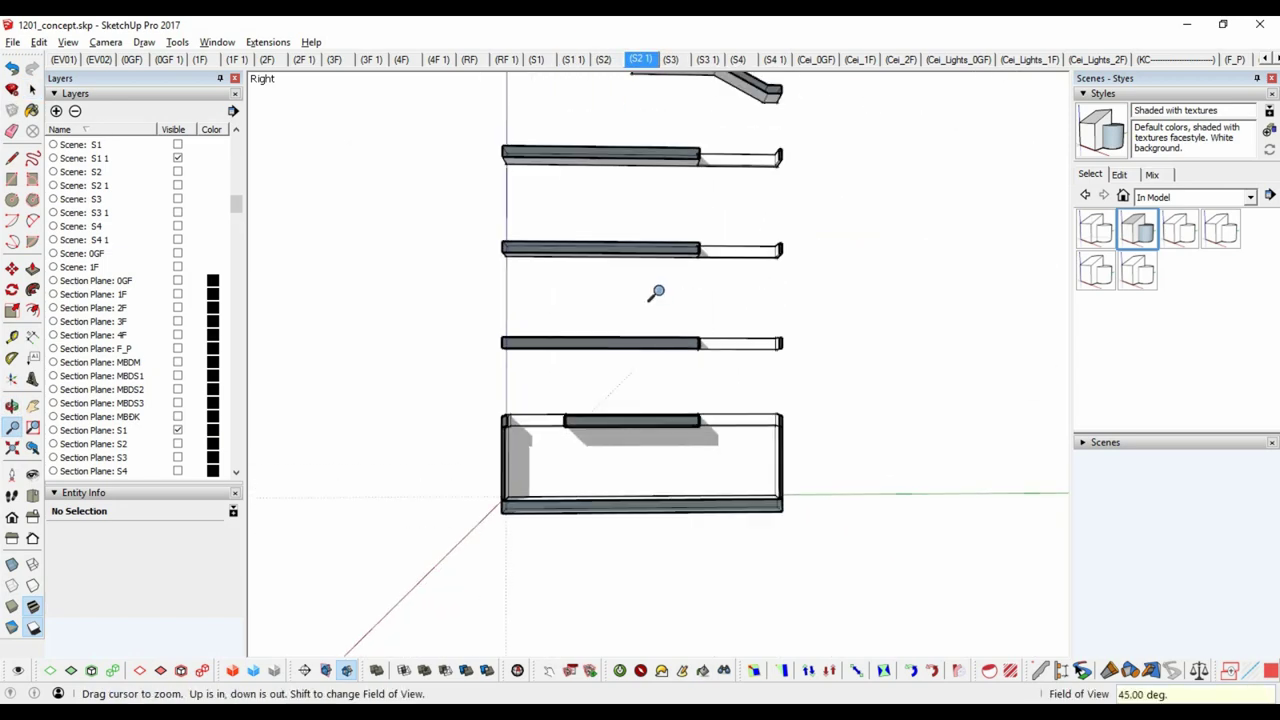
{"action": "middle_click_drag", "start_coordinate": [657, 291], "coordinate": [666, 354]}
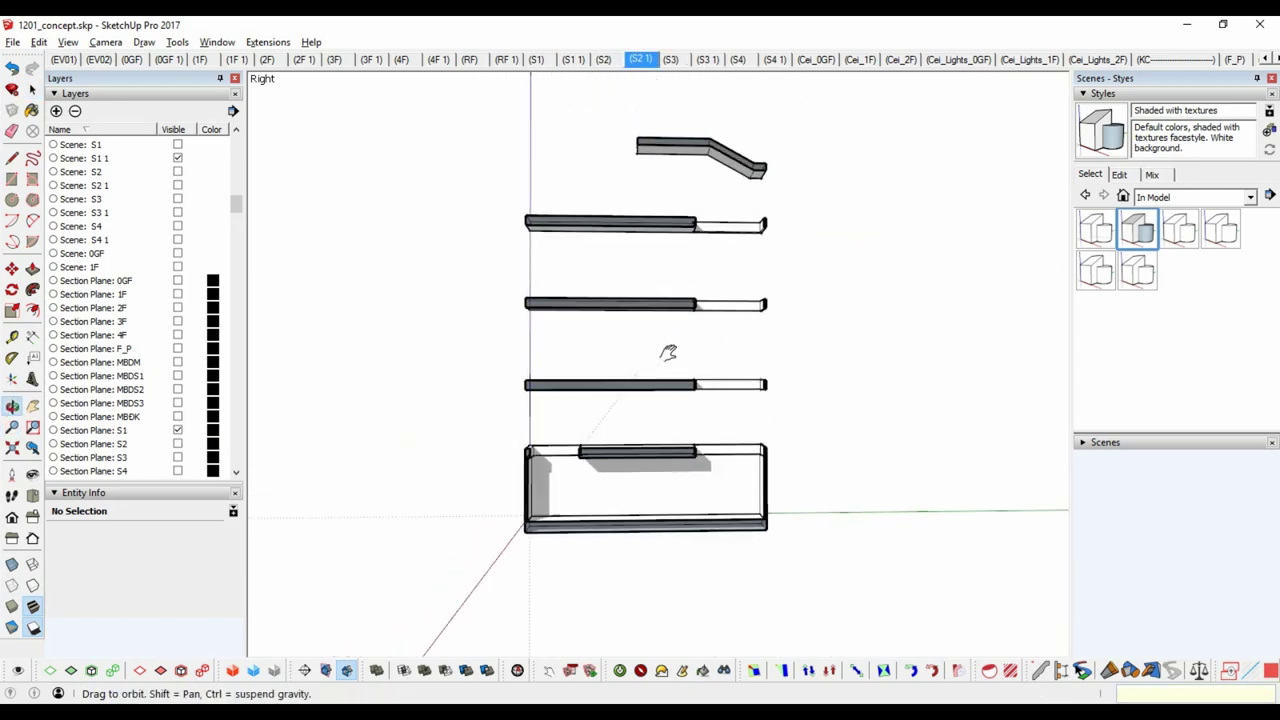
{"action": "left_click", "coordinate": [670, 60]}
{"action": "left_click", "coordinate": [737, 60]}
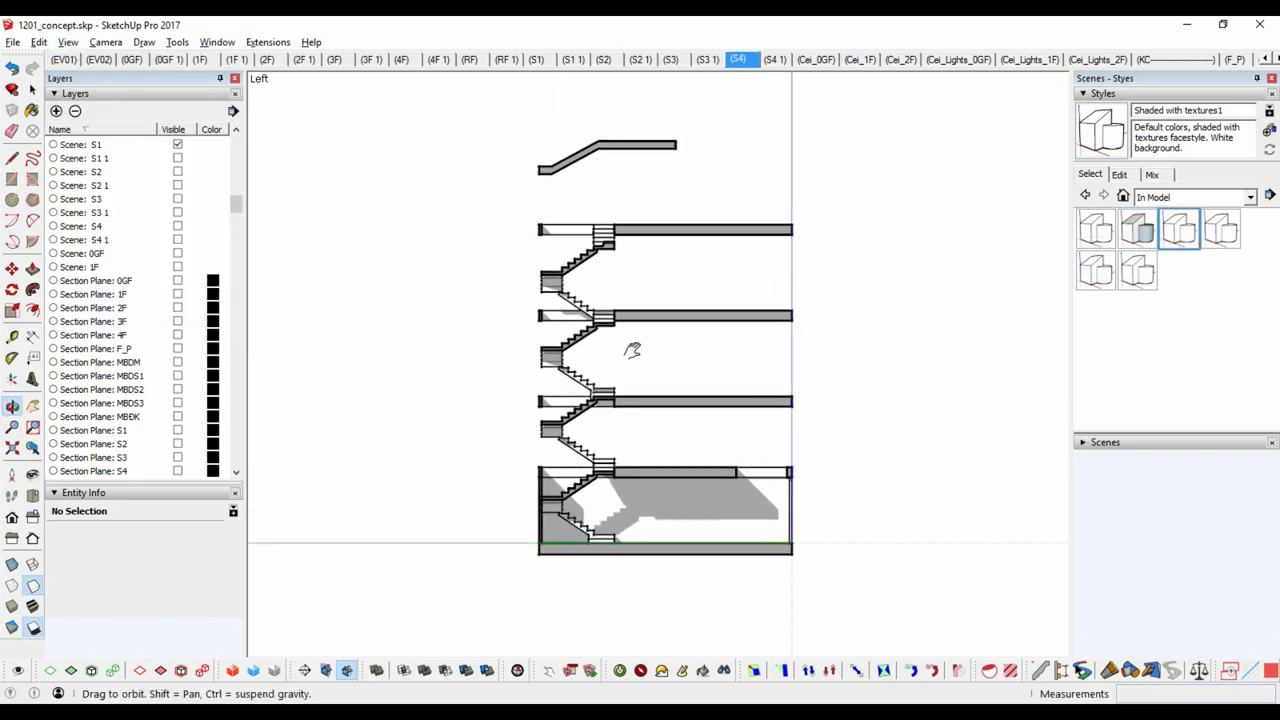
{"action": "key", "text": "z"}
{"action": "left_click", "coordinate": [774, 59]}
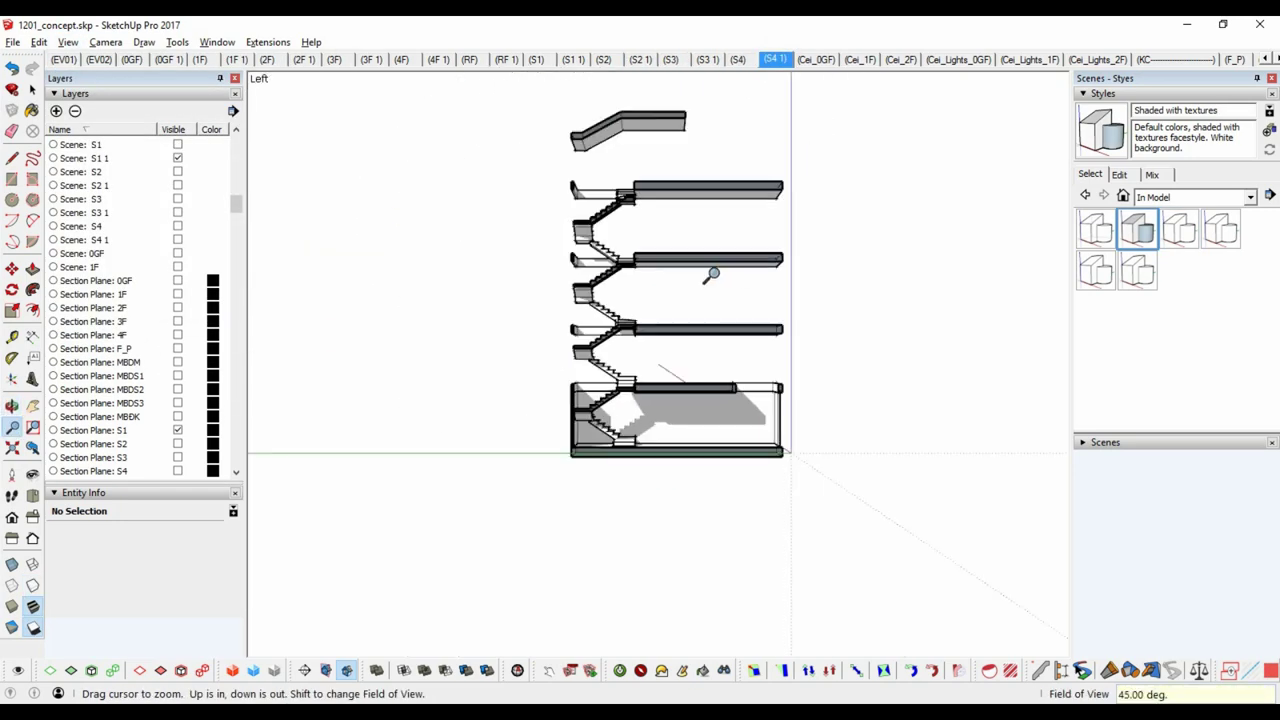
{"action": "left_click", "coordinate": [816, 60]}
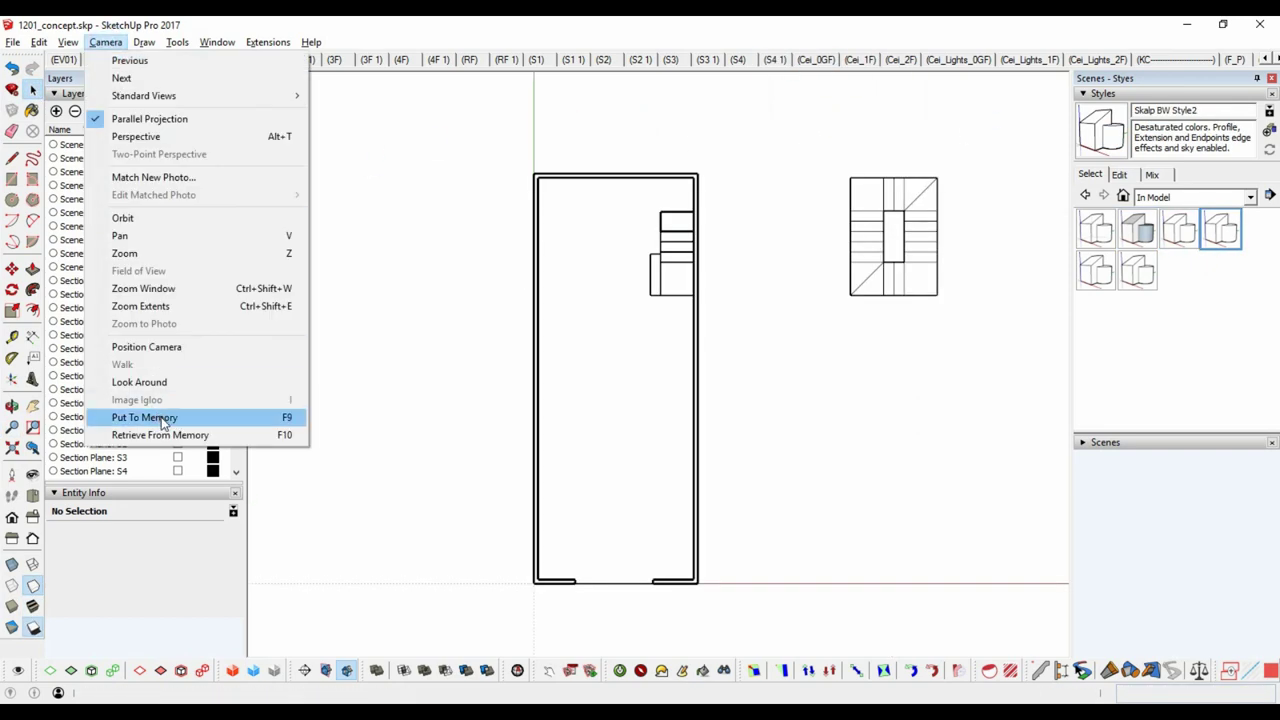
Store the 0GF plan camera view and recall it on the Cei_0GF ceiling scene.
{"action": "left_click", "coordinate": [165, 420]}
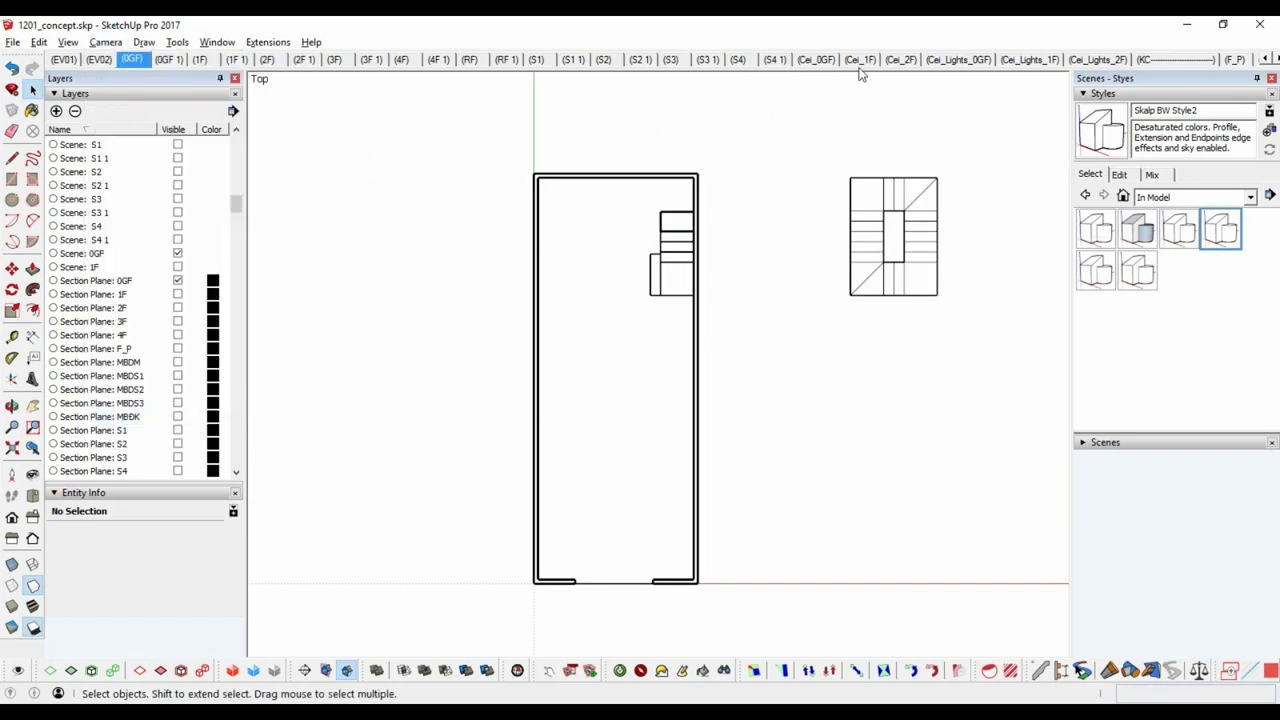
{"action": "left_click", "coordinate": [816, 60]}
{"action": "left_click", "coordinate": [105, 42]}
{"action": "left_click", "coordinate": [168, 438]}
{"action": "left_click", "coordinate": [105, 42]}
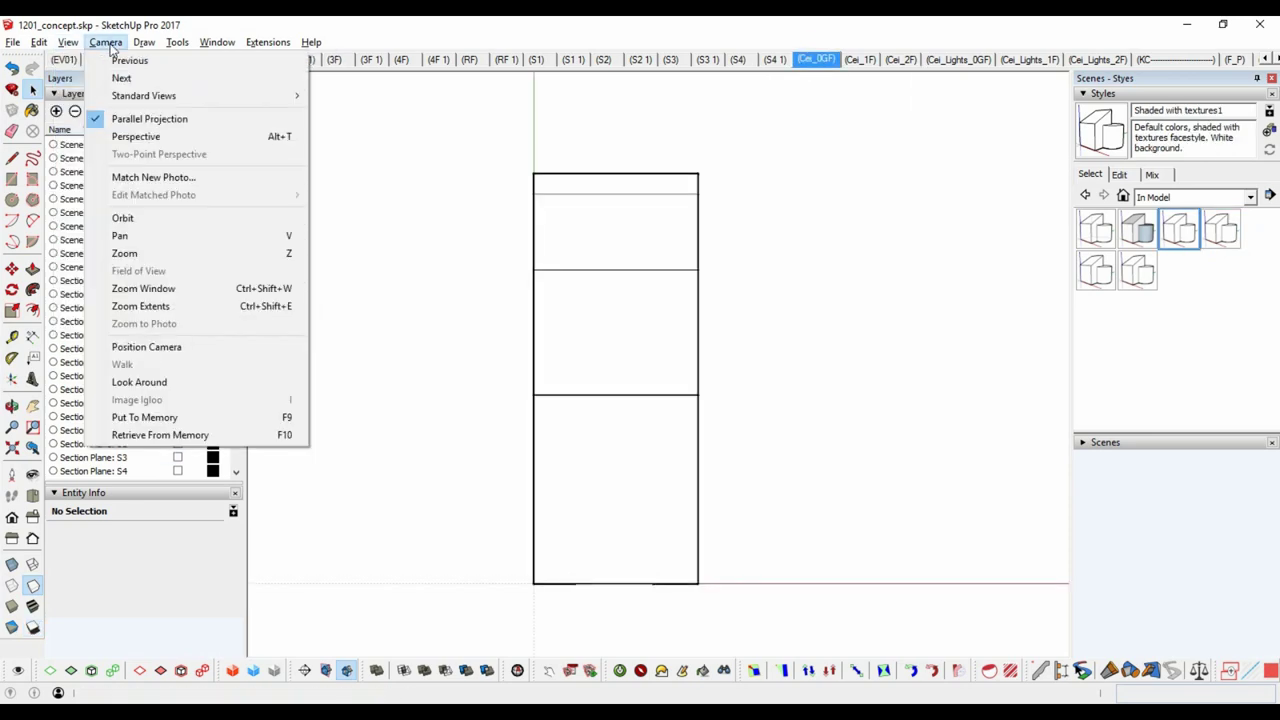
{"action": "left_click", "coordinate": [355, 118]}
{"action": "left_click", "coordinate": [68, 42]}
{"action": "left_click", "coordinate": [190, 418]}
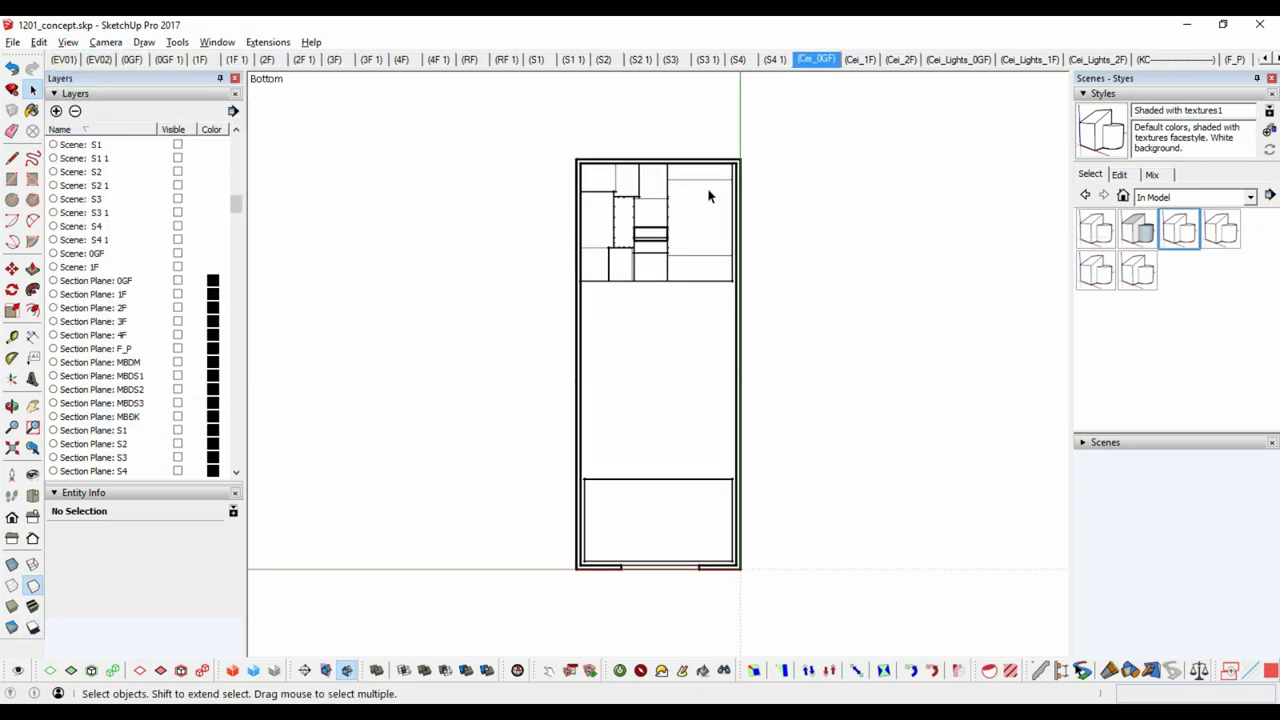
Update the Cei_0GF and Cei_1F scenes with the camera, and recall it on Cei_2F.
{"action": "right_click", "coordinate": [834, 62]}
{"action": "left_click", "coordinate": [857, 103]}
{"action": "left_click", "coordinate": [860, 60]}
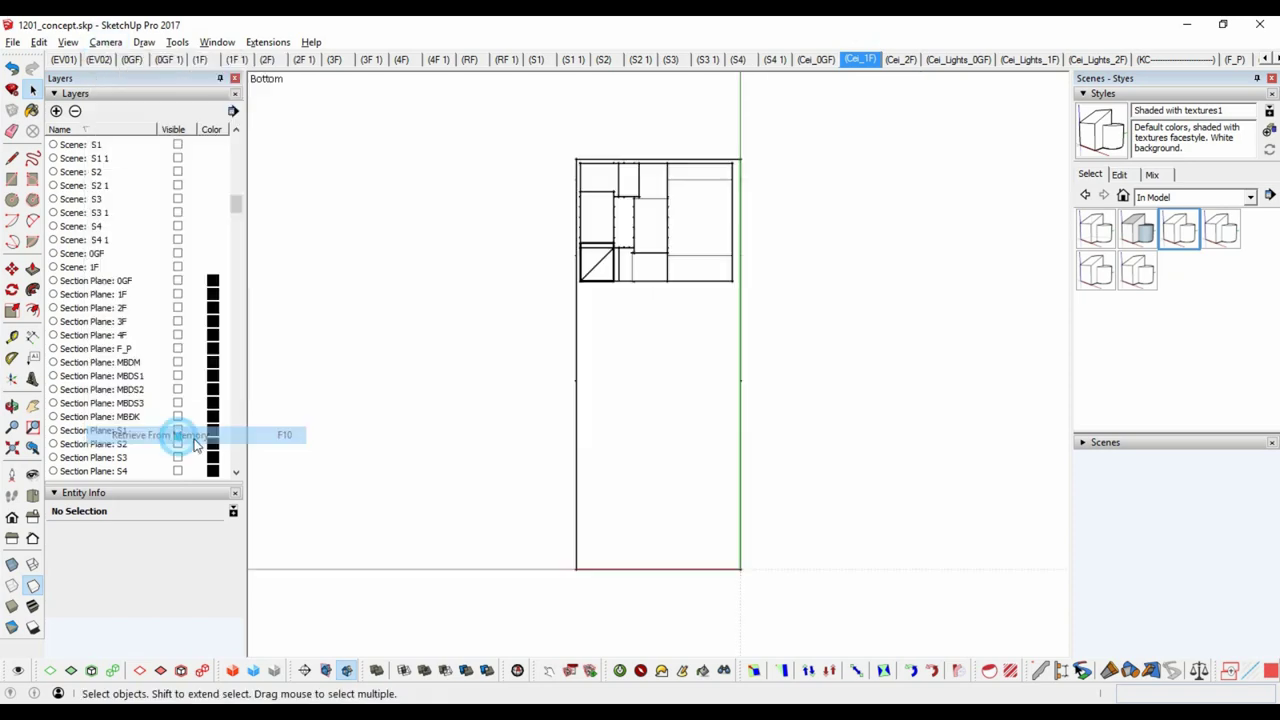
{"action": "right_click", "coordinate": [860, 60]}
{"action": "left_click", "coordinate": [930, 124]}
{"action": "left_click", "coordinate": [900, 60]}
{"action": "left_click", "coordinate": [105, 42]}
{"action": "left_click", "coordinate": [160, 436]}
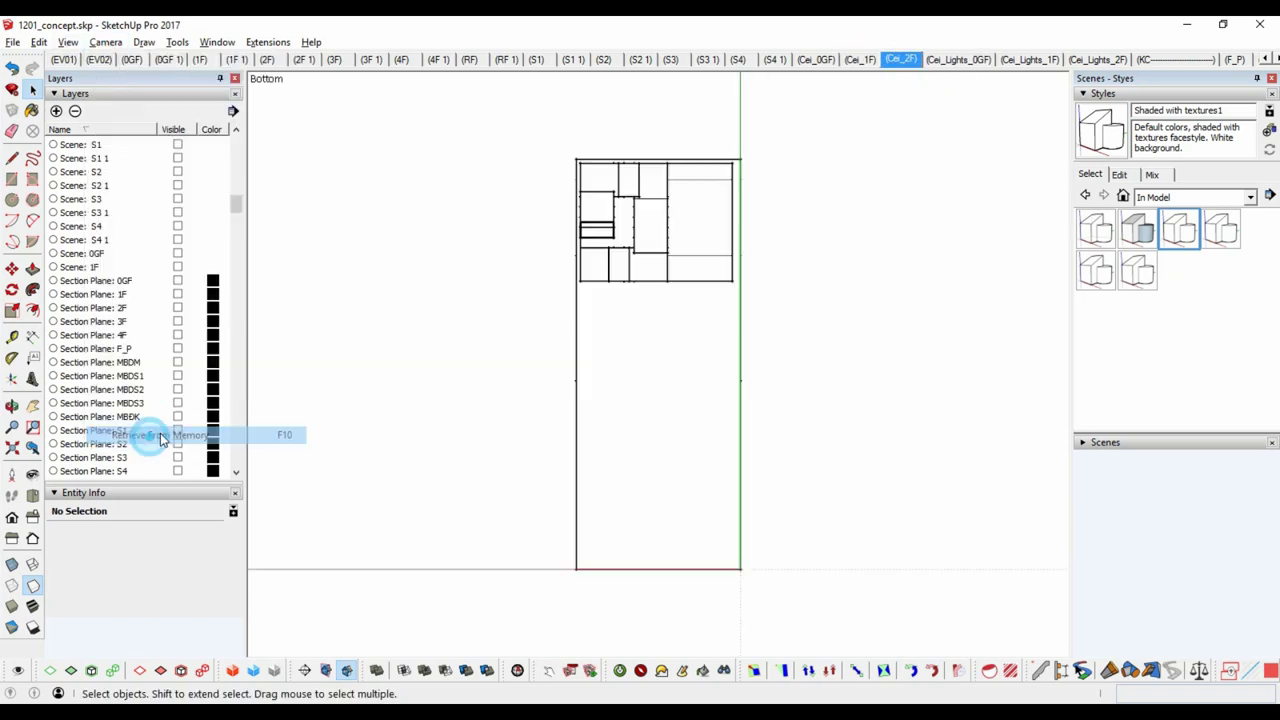
Recall the stored camera on Cei_Lights_0GF and Cei_Lights_1F, updating the Cei_Lights_0GF scene.
{"action": "left_click", "coordinate": [958, 60]}
{"action": "left_click", "coordinate": [105, 42]}
{"action": "left_click", "coordinate": [160, 432]}
{"action": "right_click", "coordinate": [946, 60]}
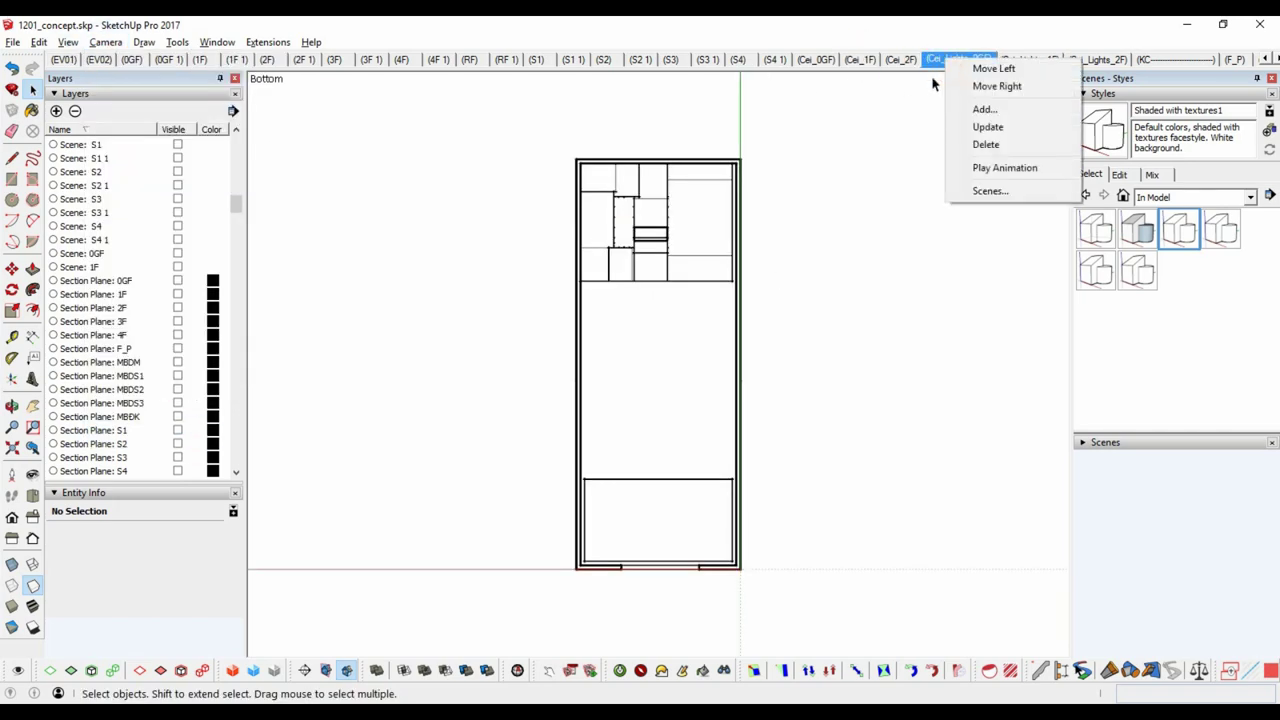
{"action": "left_click", "coordinate": [1048, 127]}
{"action": "left_click", "coordinate": [1030, 60]}
{"action": "left_click", "coordinate": [105, 42]}
{"action": "left_click", "coordinate": [160, 432]}
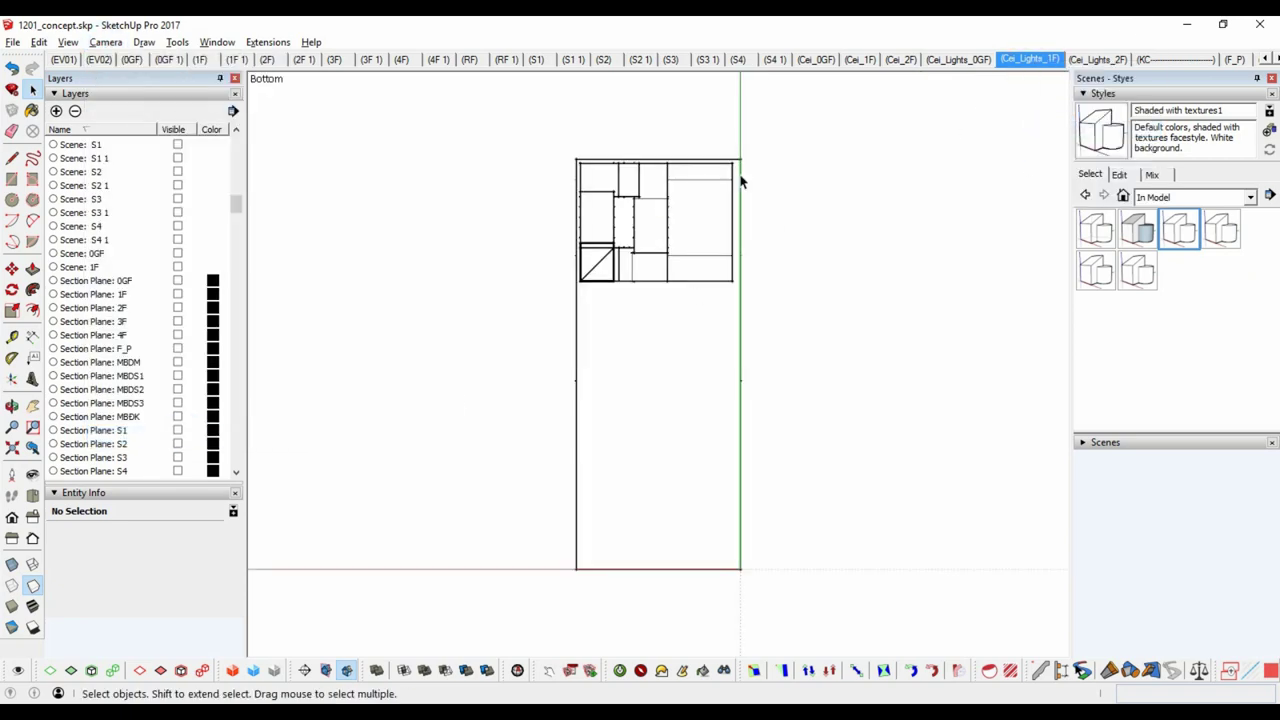
Check the Cei_Lights_2F and F_P scenes, then recall the stored camera on MBDK.
{"action": "left_click", "coordinate": [1092, 59]}
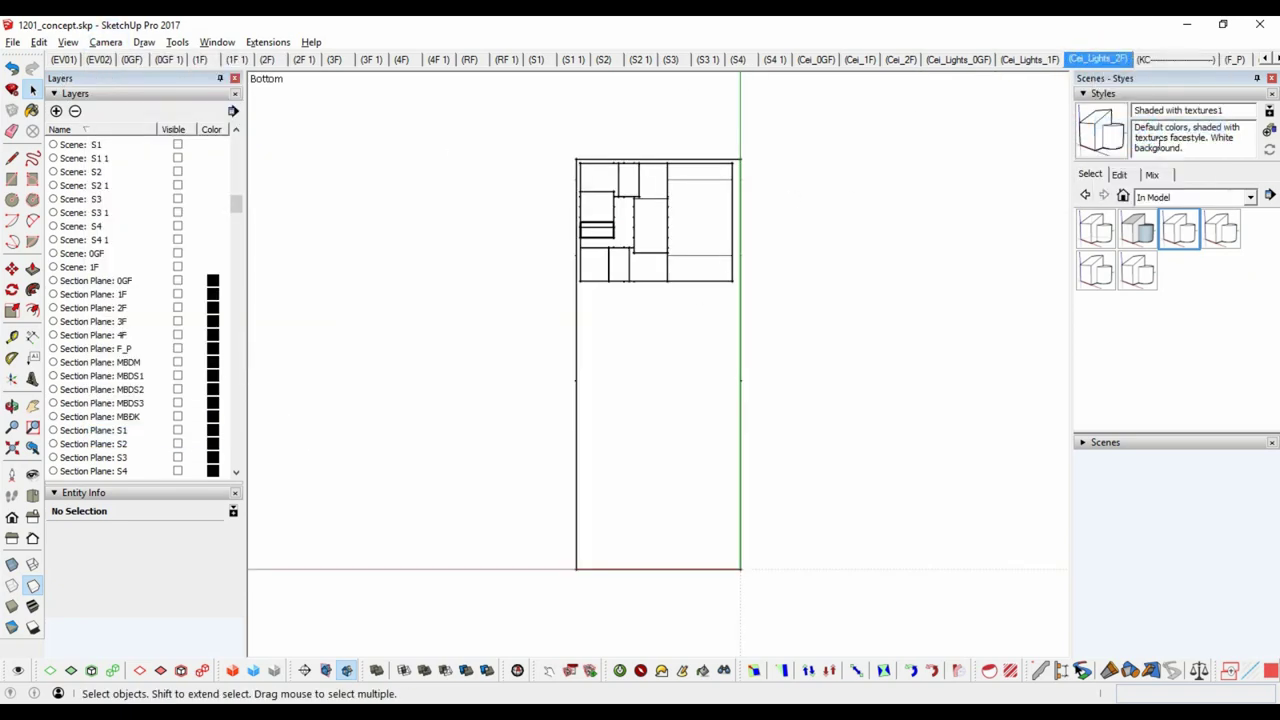
{"action": "middle_click_drag", "start_coordinate": [815, 308], "coordinate": [651, 286]}
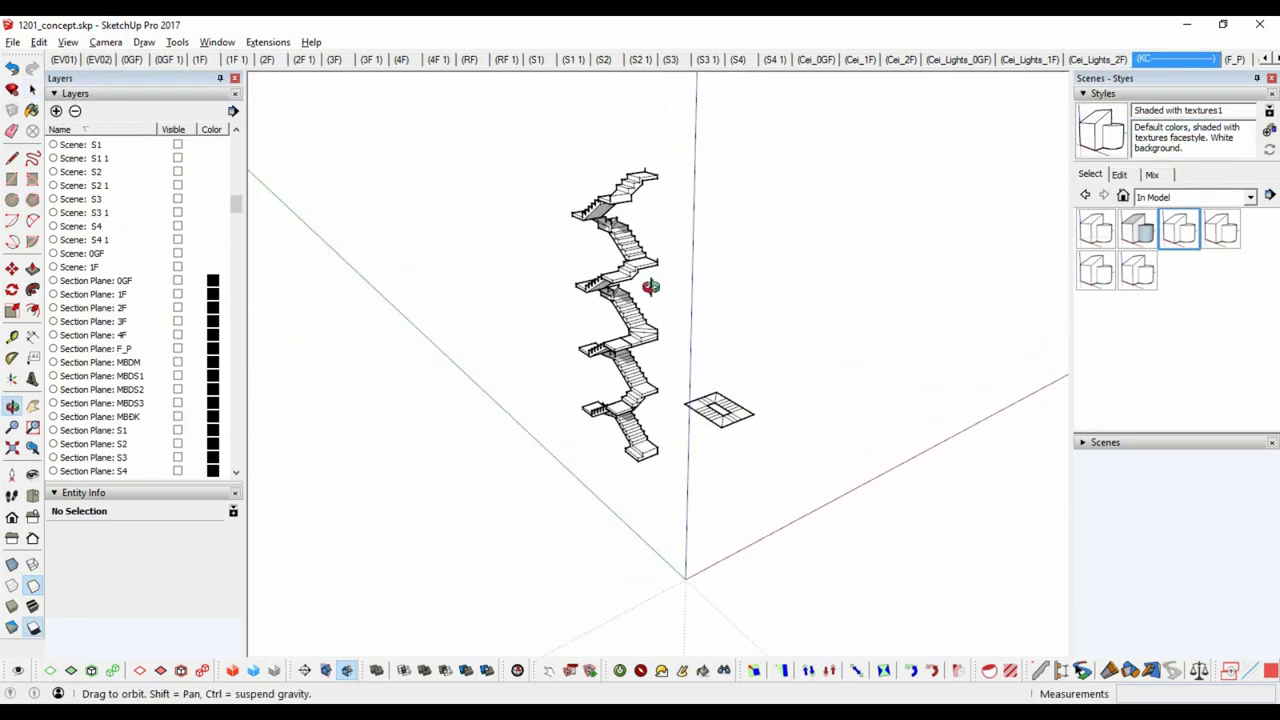
{"action": "right_click", "coordinate": [1170, 59]}
{"action": "left_click", "coordinate": [1200, 122]}
{"action": "left_click", "coordinate": [1028, 59]}
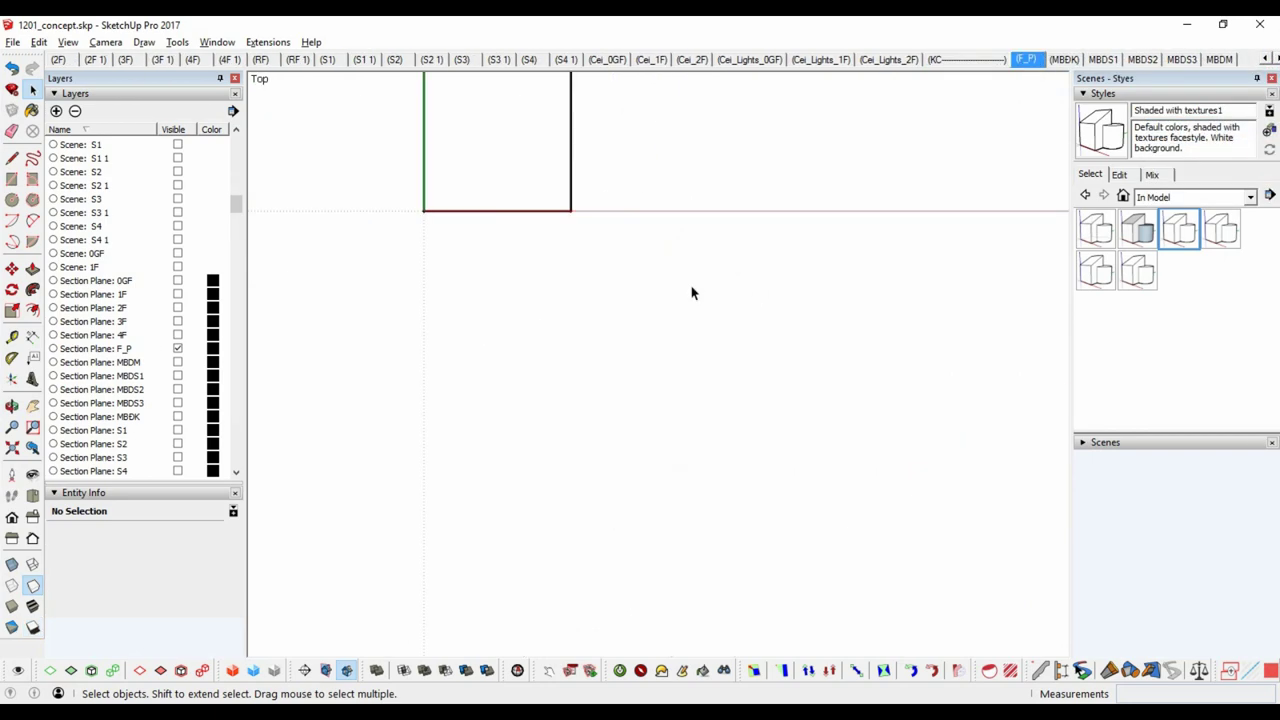
{"action": "left_click", "coordinate": [105, 42]}
{"action": "left_click", "coordinate": [1063, 59]}
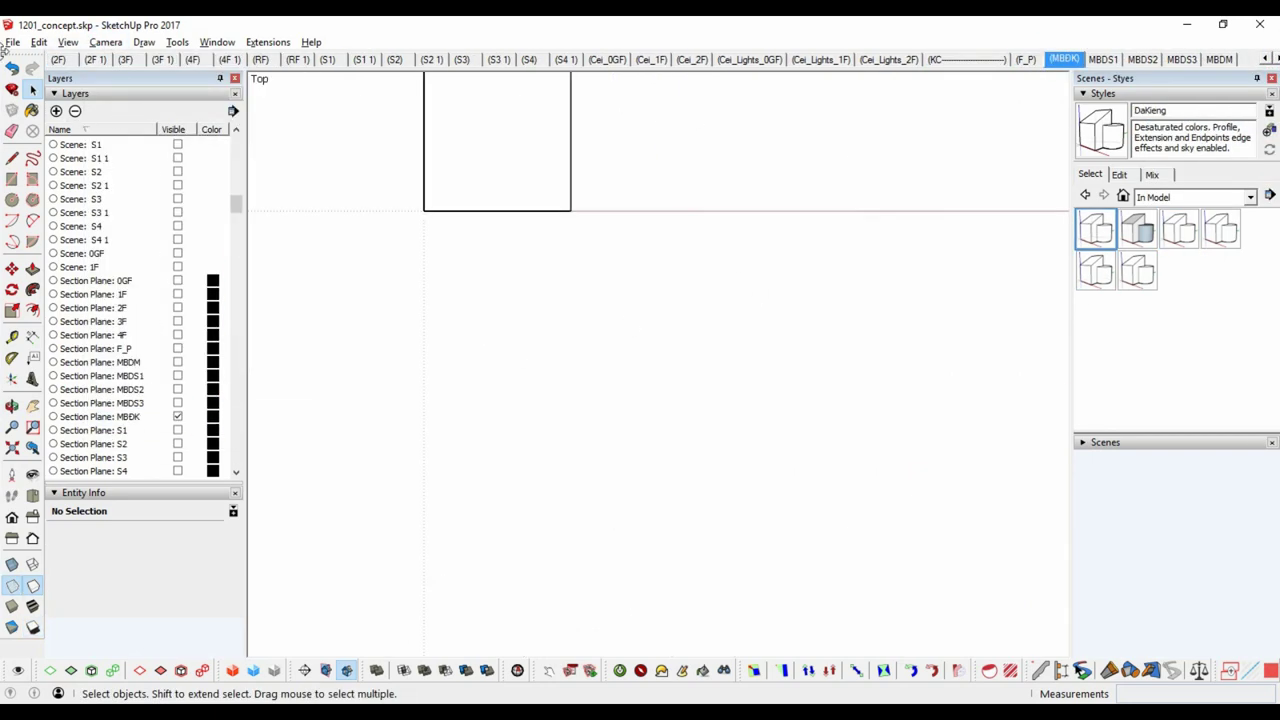
{"action": "left_click", "coordinate": [105, 42]}
{"action": "left_click", "coordinate": [160, 435]}
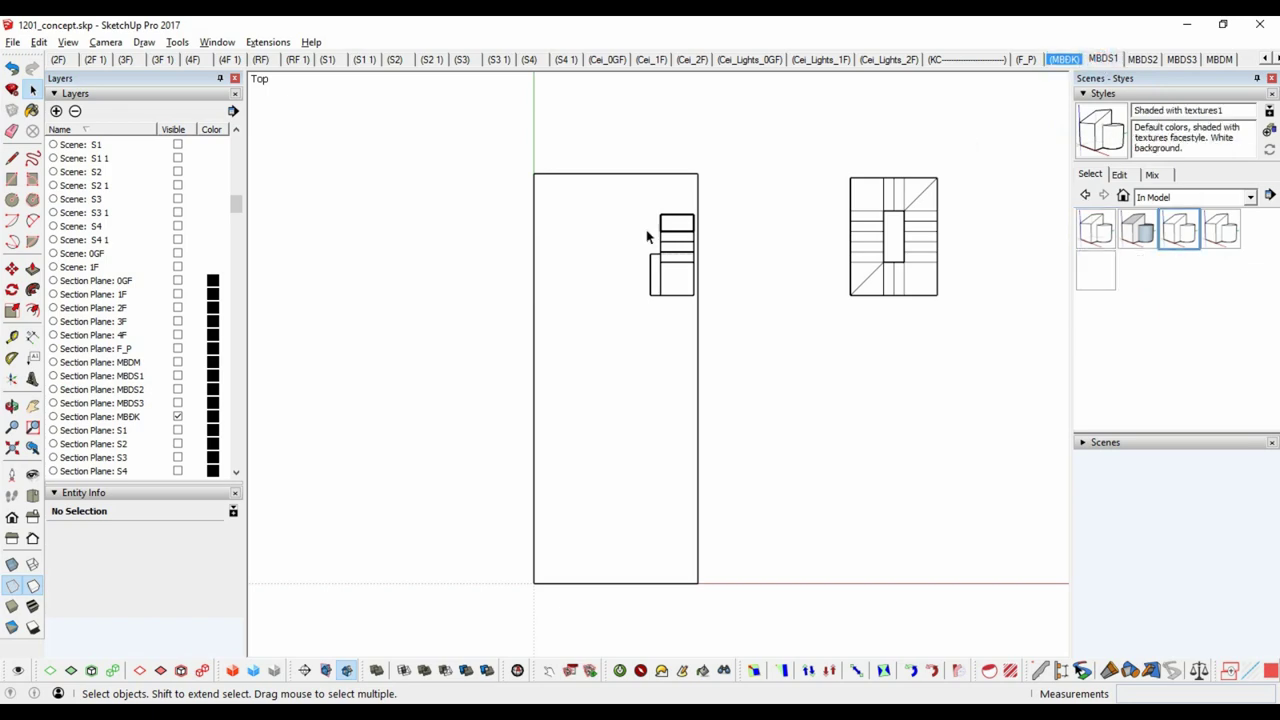
Update MBDS1 with the current camera, then step through MBDS2 and MBDS3 to MBDM.
{"action": "key", "text": "Page_Down"}
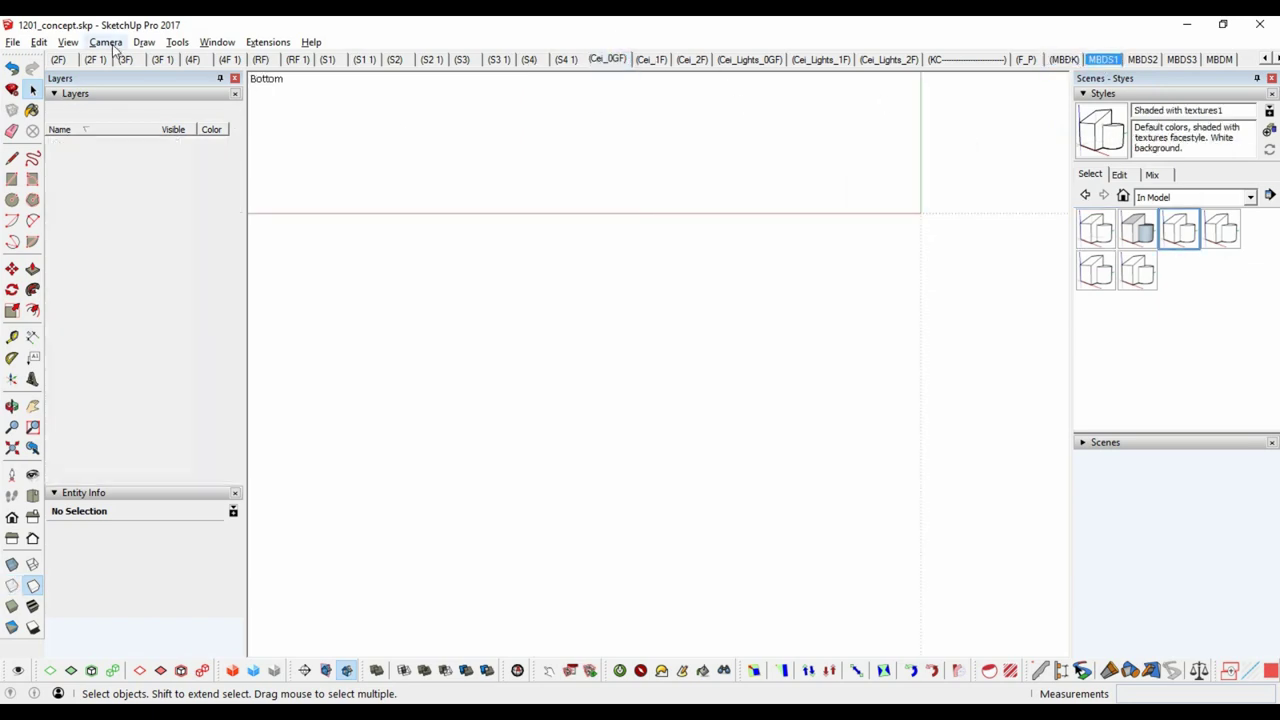
{"action": "right_click", "coordinate": [1100, 58]}
{"action": "left_click", "coordinate": [1057, 114]}
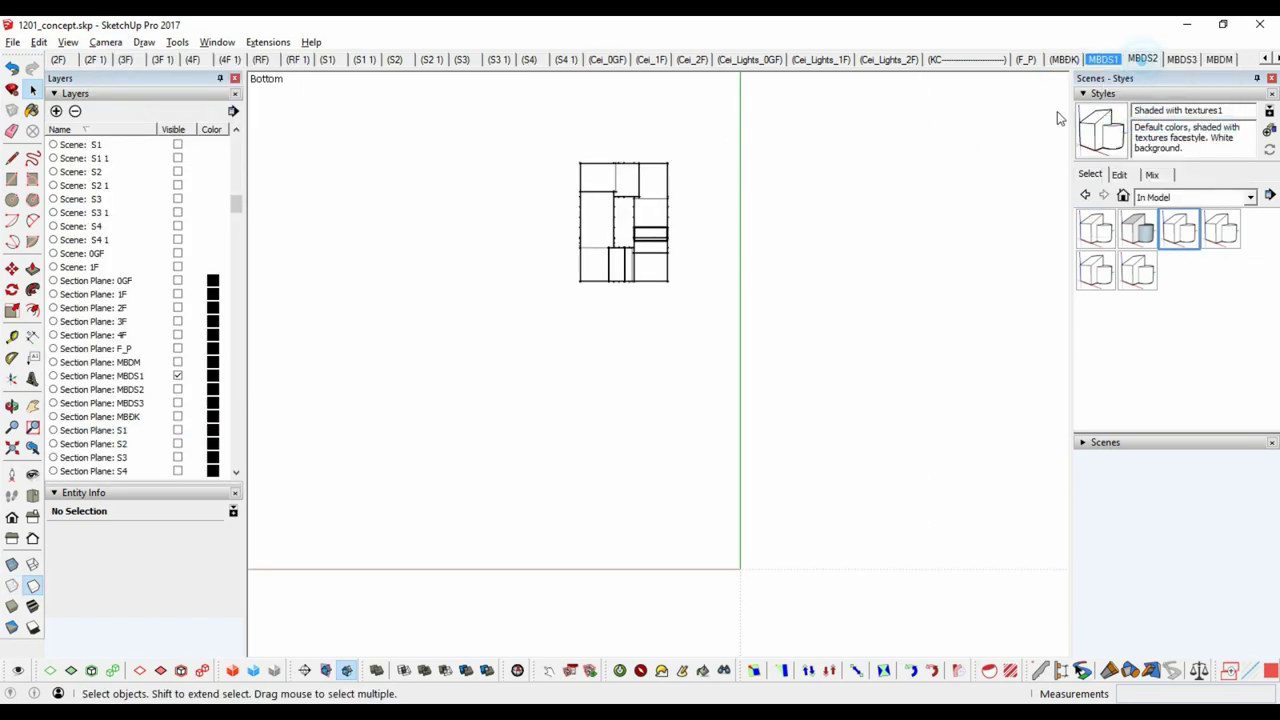
{"action": "left_click", "coordinate": [1142, 59]}
{"action": "left_click", "coordinate": [1182, 59]}
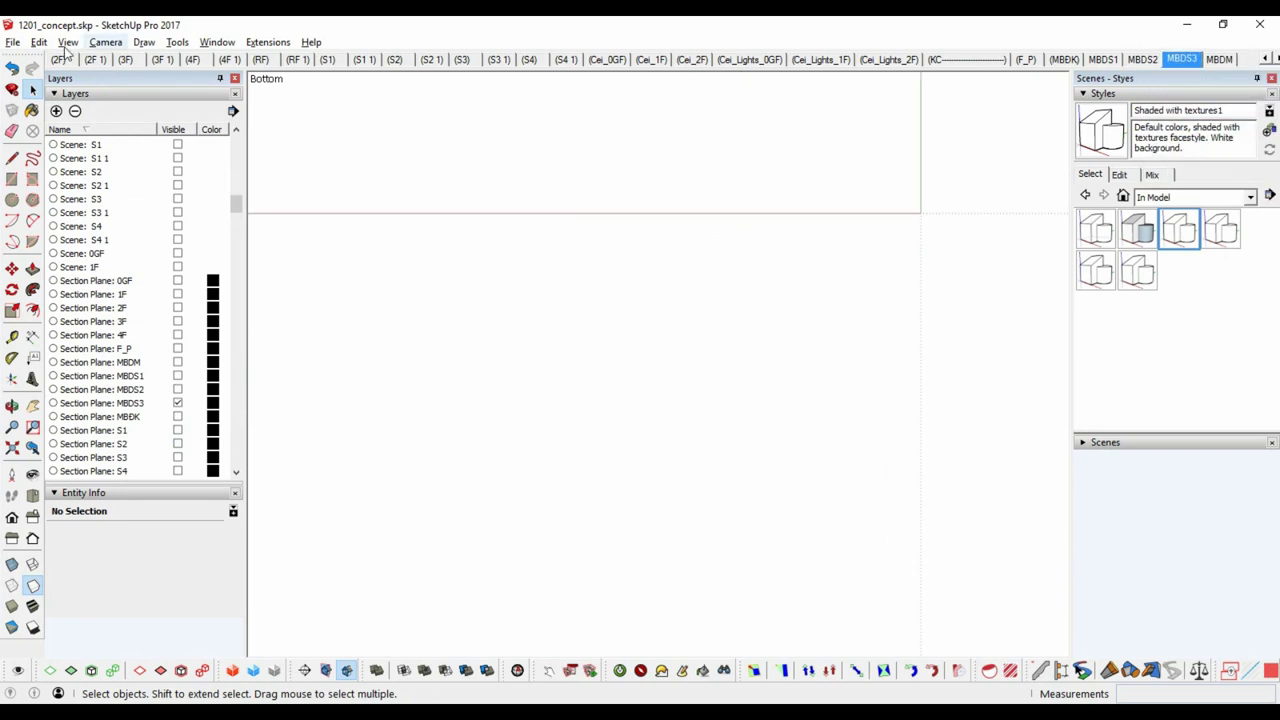
{"action": "right_click", "coordinate": [1180, 58]}
{"action": "key", "text": "Escape"}
{"action": "left_click", "coordinate": [105, 42]}
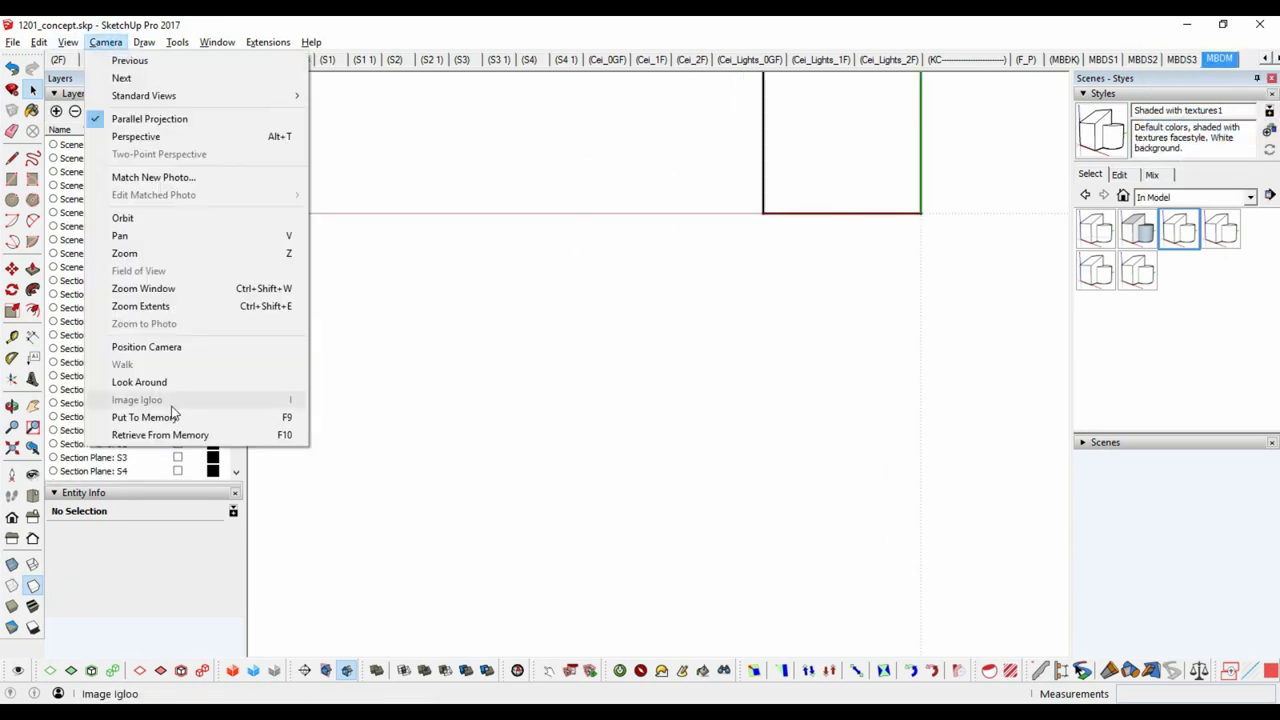
{"action": "left_click", "coordinate": [1219, 59]}
{"action": "right_click", "coordinate": [1219, 59]}
{"action": "key", "text": "Escape"}
Update the model reference of both viewports on LayOut sheet A101.
{"action": "key", "text": "alt+Tab"}
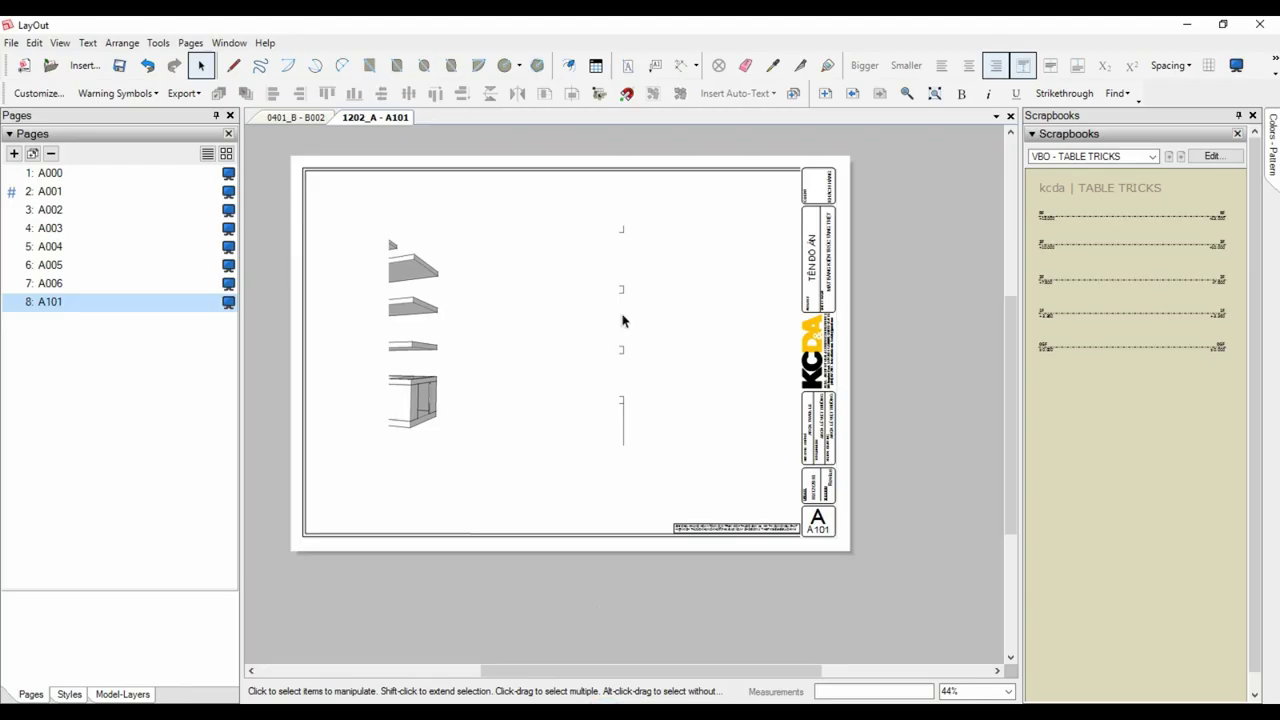
{"action": "right_click", "coordinate": [623, 320]}
{"action": "left_click", "coordinate": [690, 517]}
{"action": "right_click", "coordinate": [412, 302]}
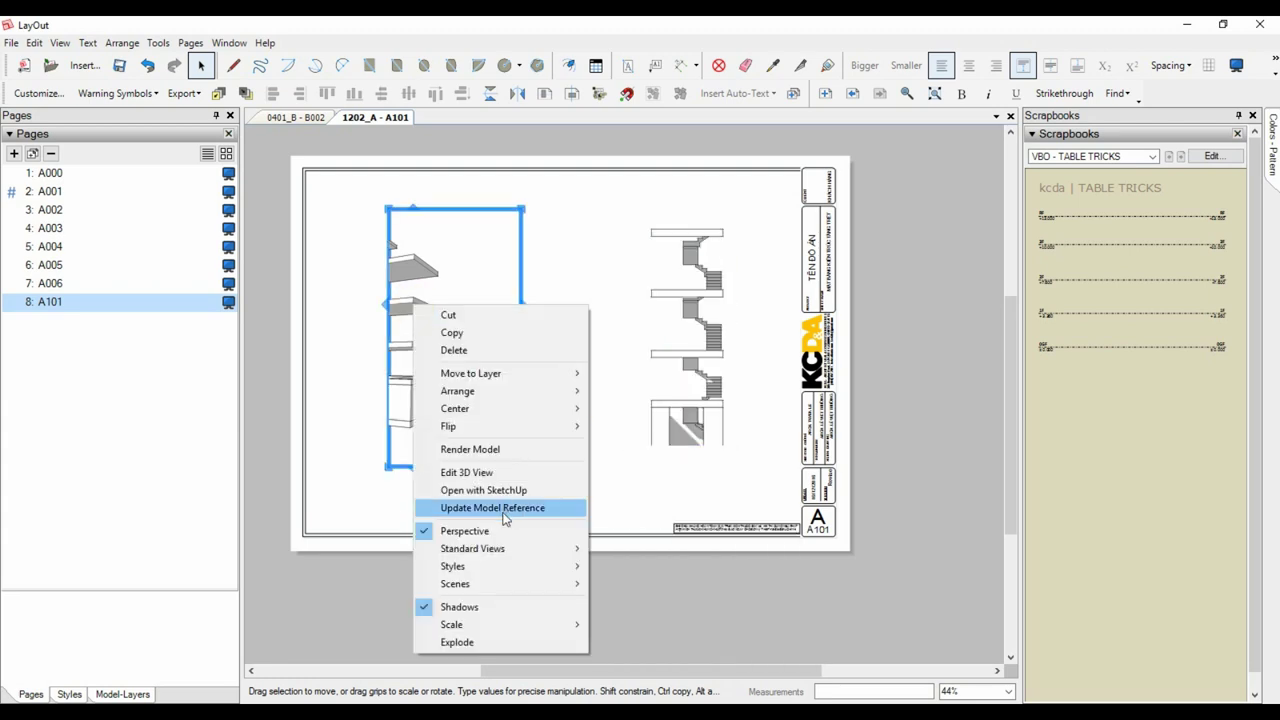
{"action": "left_click", "coordinate": [500, 506]}
In SketchUp, orbit and reframe the PC01 perspective with a 40° field of view.
{"action": "key", "text": "alt+Tab"}
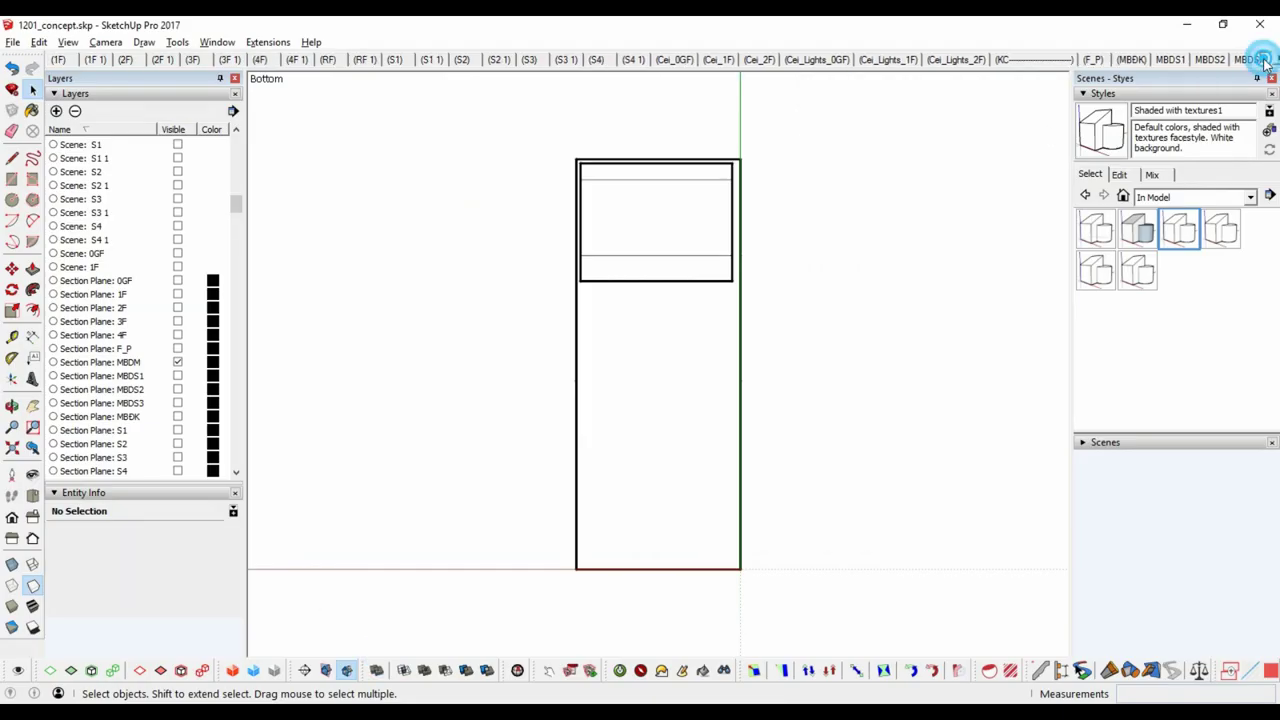
{"action": "left_click", "coordinate": [68, 42]}
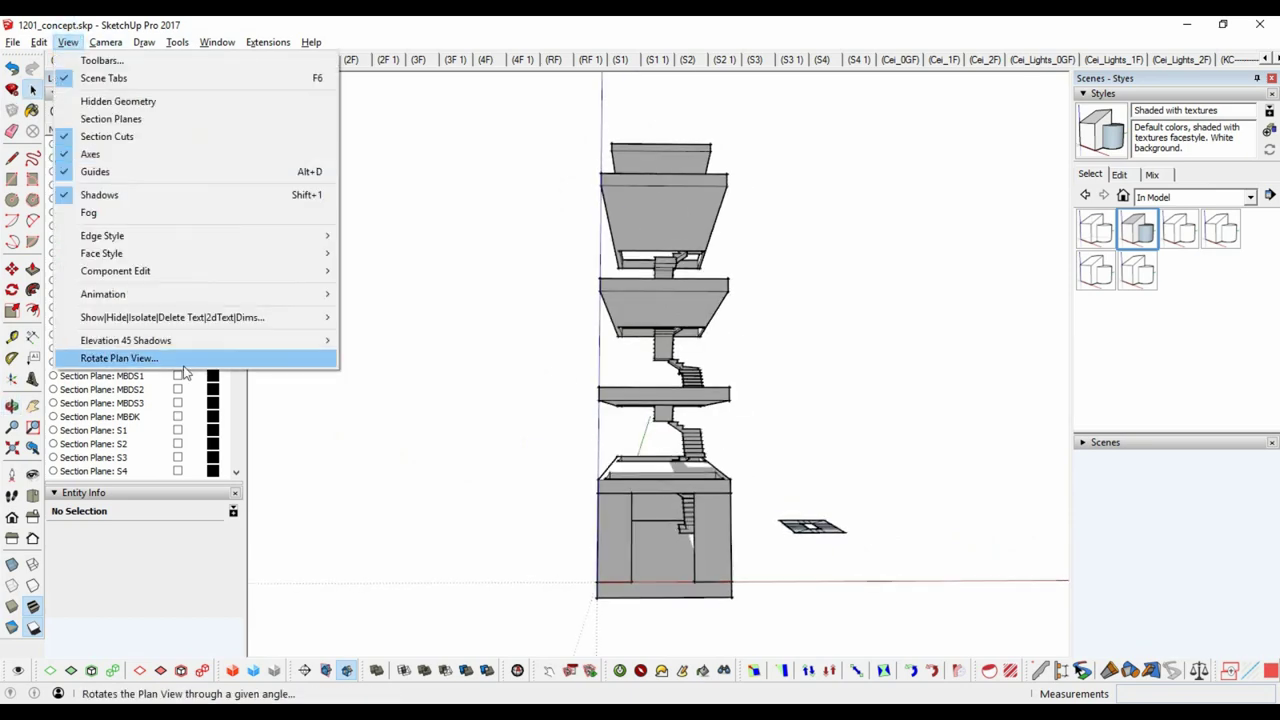
{"action": "middle_click_drag", "start_coordinate": [560, 380], "coordinate": [640, 363]}
{"action": "key", "text": "z"}
{"action": "left_click_drag", "start_coordinate": [770, 358], "coordinate": [770, 330], "text": "shift"}
{"action": "mouse_move", "coordinate": [770, 330]}
{"action": "middle_mouse_down"}
{"action": "mouse_move", "coordinate": [703, 331]}
{"action": "mouse_move", "coordinate": [703, 277]}
{"action": "middle_mouse_up"}
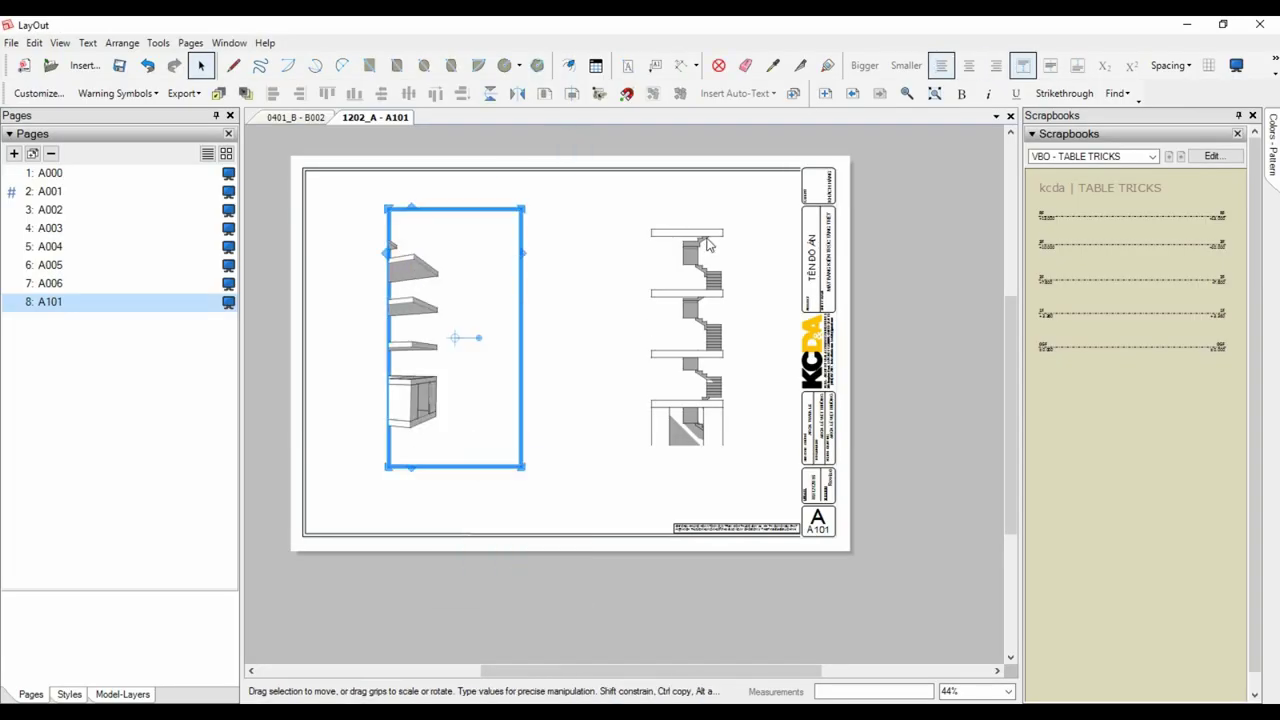
Enlarge the section and PC01 perspective viewports on A101 and move them into place.
{"action": "left_click", "coordinate": [696, 444]}
{"action": "left_click_drag", "start_coordinate": [714, 247], "coordinate": [723, 303]}
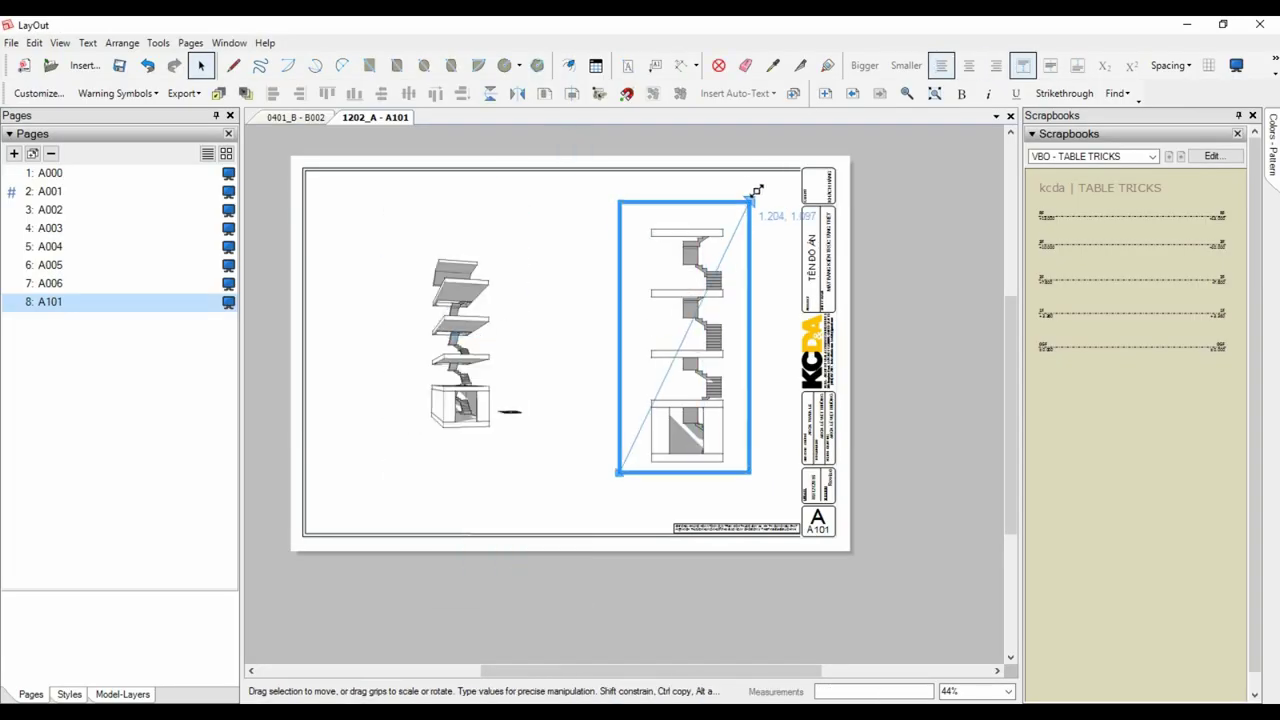
{"action": "left_click_drag", "start_coordinate": [703, 163], "coordinate": [694, 278]}
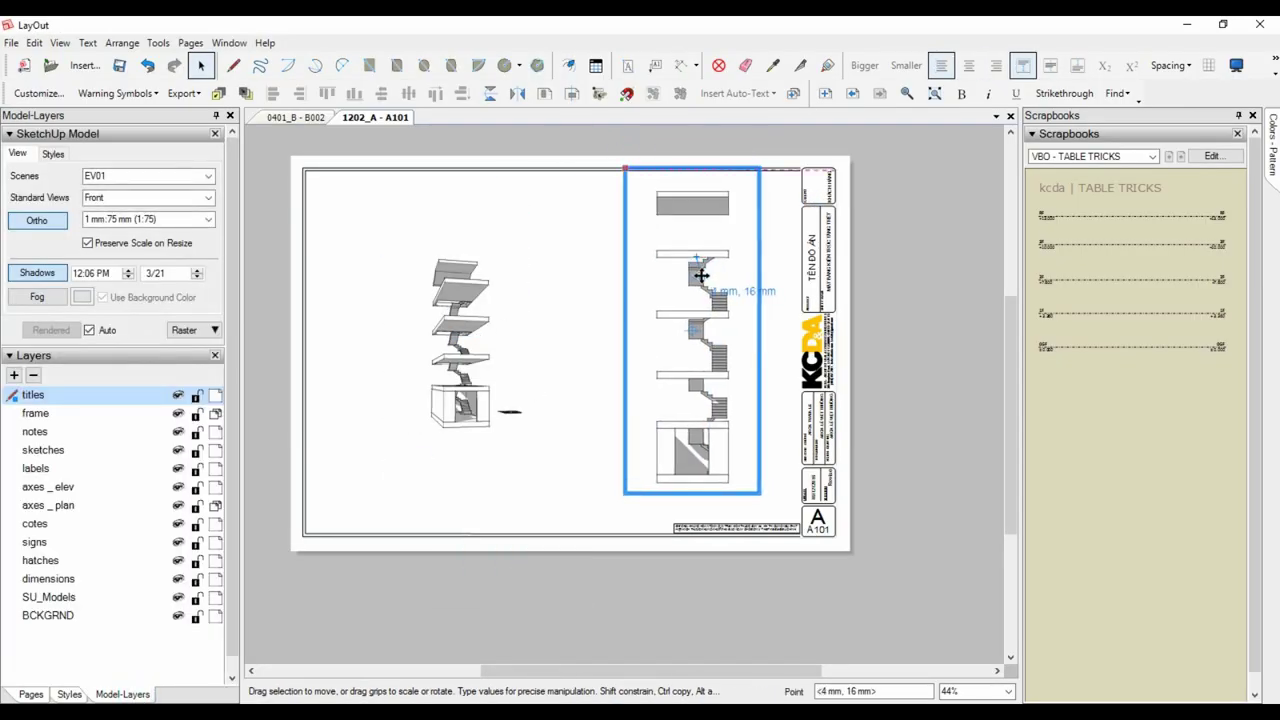
{"action": "left_click", "coordinate": [470, 330]}
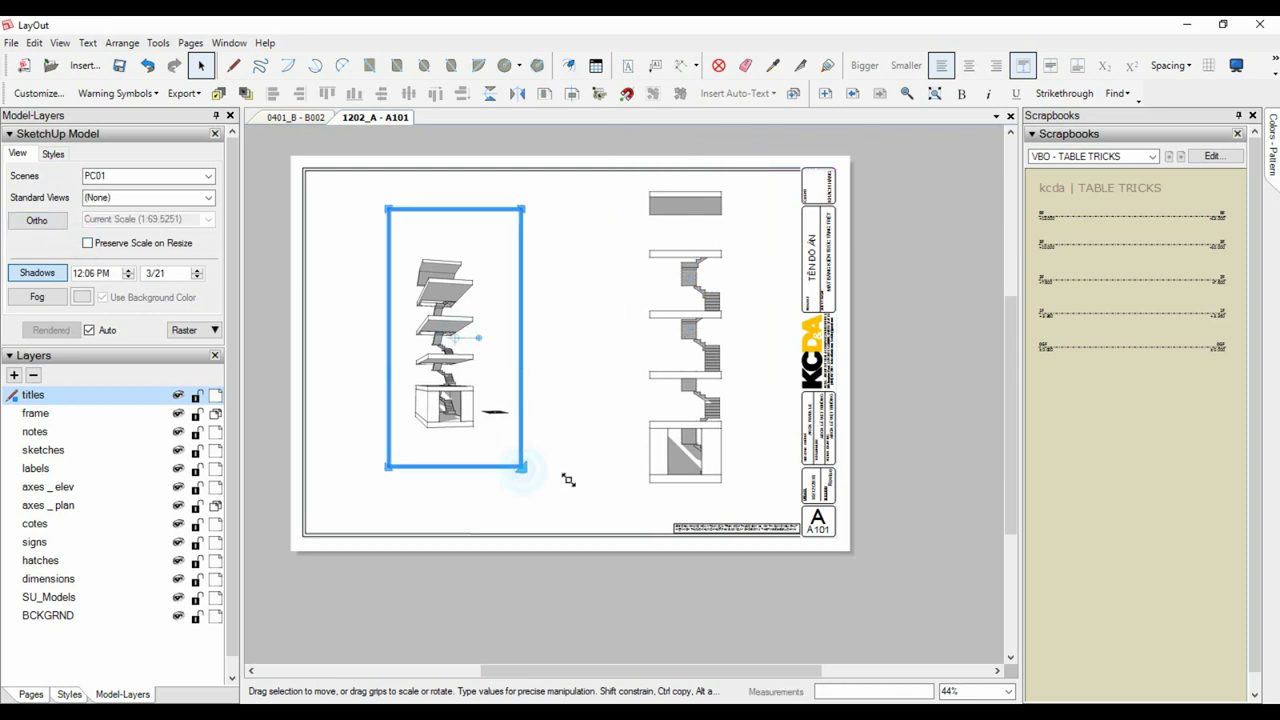
{"action": "left_click_drag", "start_coordinate": [521, 467], "coordinate": [597, 624]}
{"action": "left_click_drag", "start_coordinate": [466, 400], "coordinate": [447, 317]}
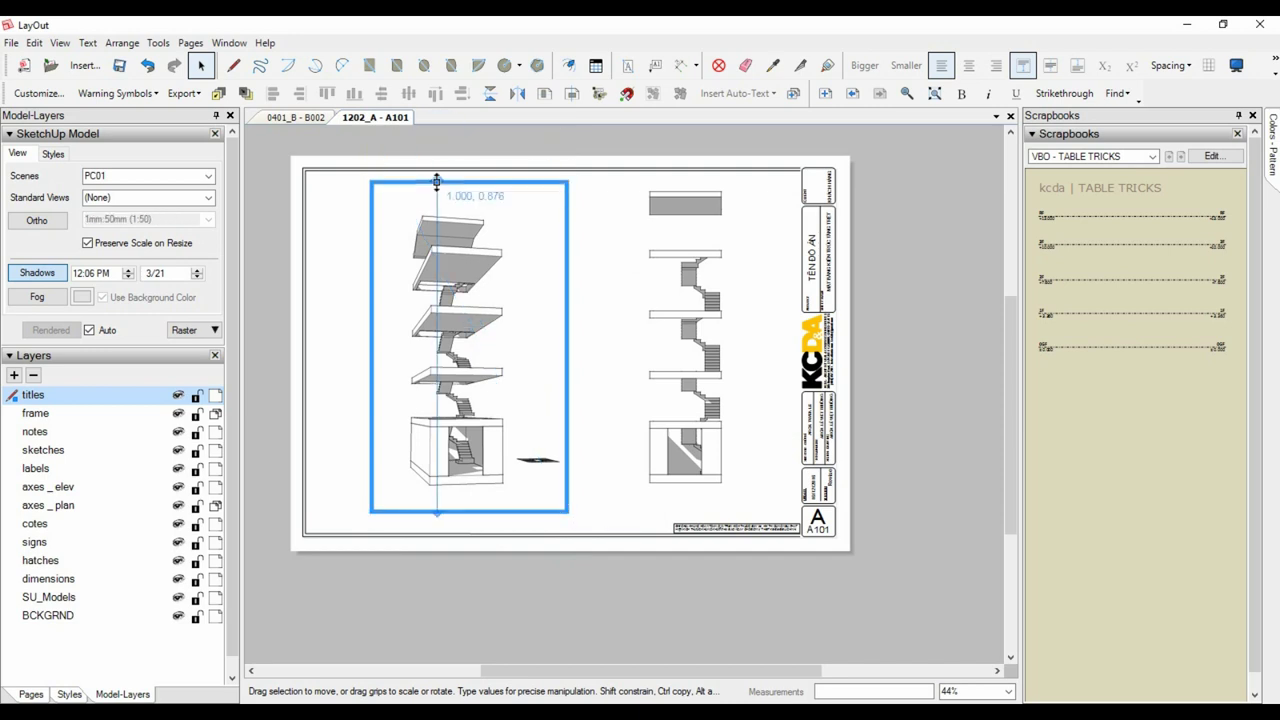
Add a new page and give its right viewport a different scene, adjusting its width.
{"action": "left_click", "coordinate": [33, 154]}
{"action": "type", "text": "A201"}
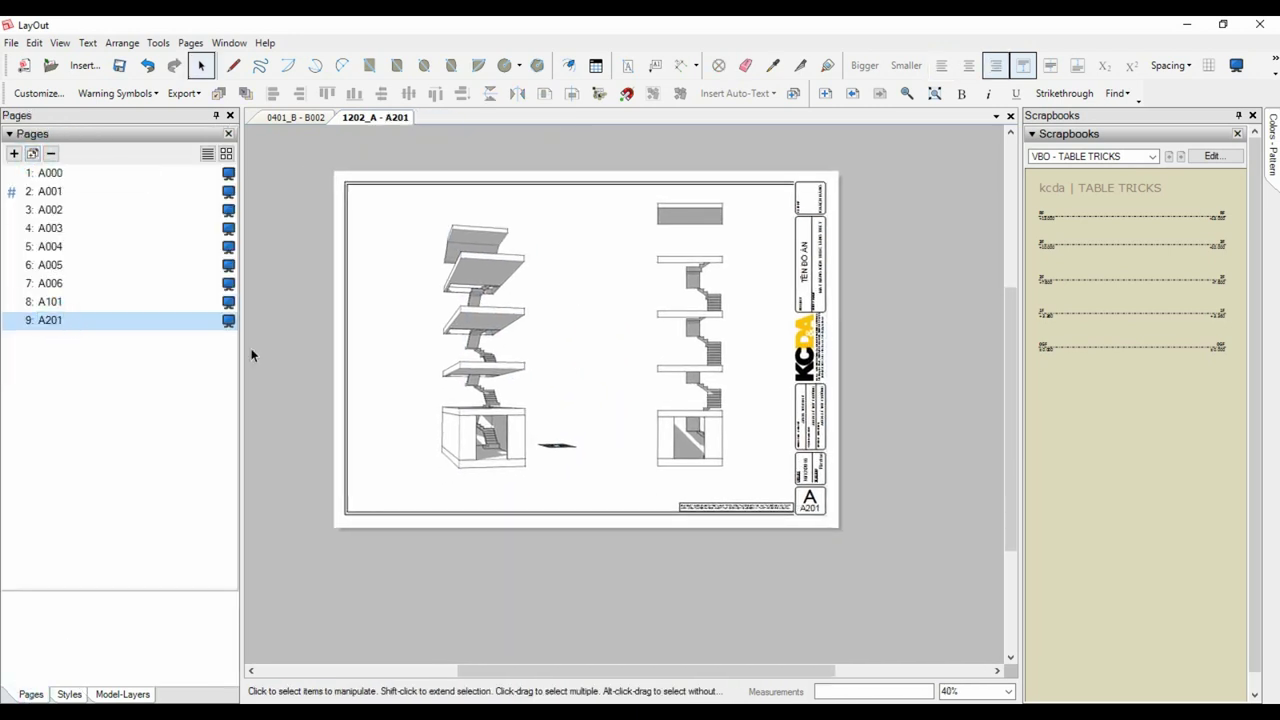
{"action": "scroll", "coordinate": [470, 375], "scroll_direction": "up", "scroll_amount": 1}
{"action": "left_click", "coordinate": [716, 316]}
{"action": "right_click", "coordinate": [716, 316]}
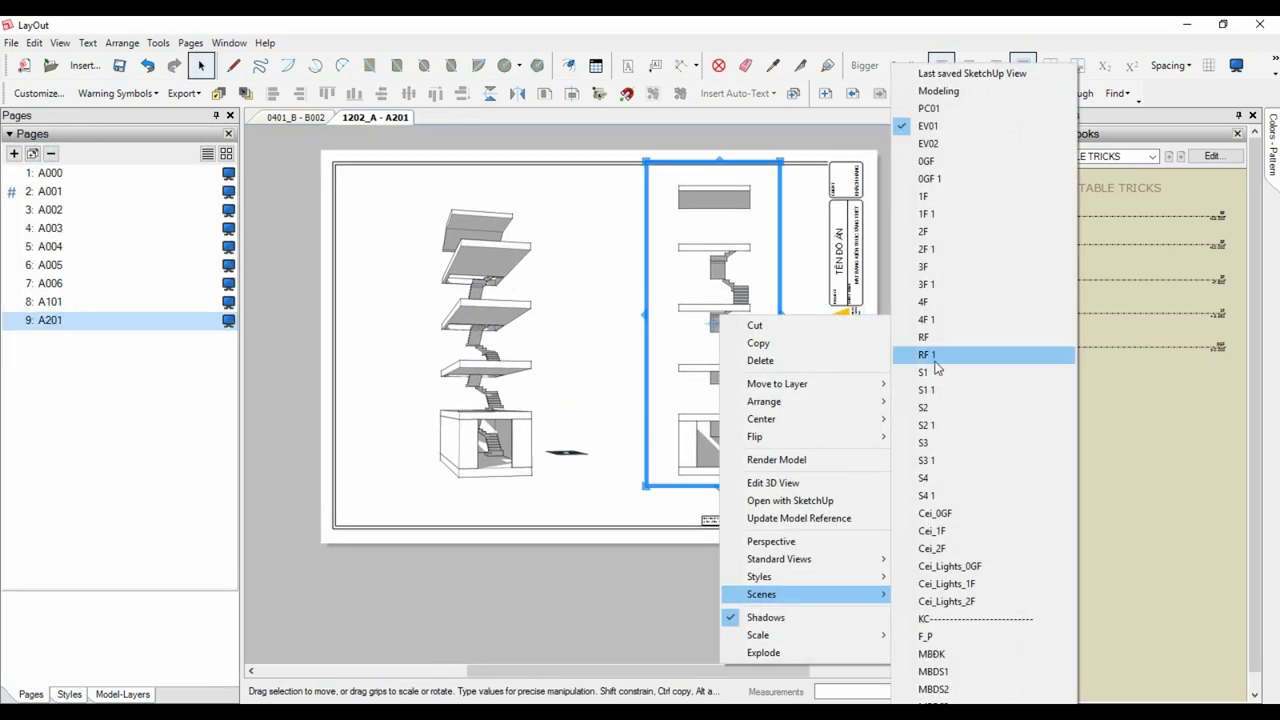
{"action": "left_click", "coordinate": [930, 357]}
{"action": "mouse_move", "coordinate": [645, 315]}
{"action": "left_mouse_down"}
{"action": "mouse_move", "coordinate": [531, 318]}
{"action": "mouse_move", "coordinate": [490, 302]}
{"action": "left_mouse_up"}
{"action": "left_click_drag", "start_coordinate": [781, 315], "coordinate": [865, 302]}
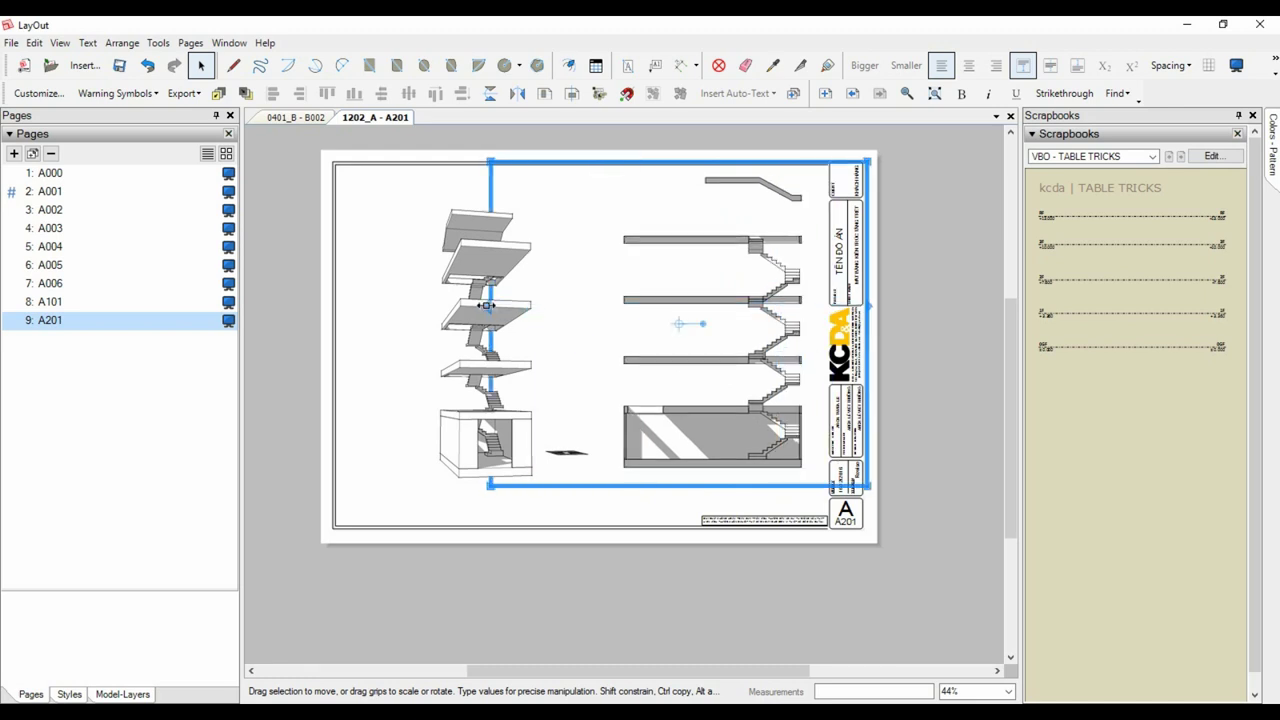
{"action": "left_click_drag", "start_coordinate": [488, 305], "coordinate": [592, 301]}
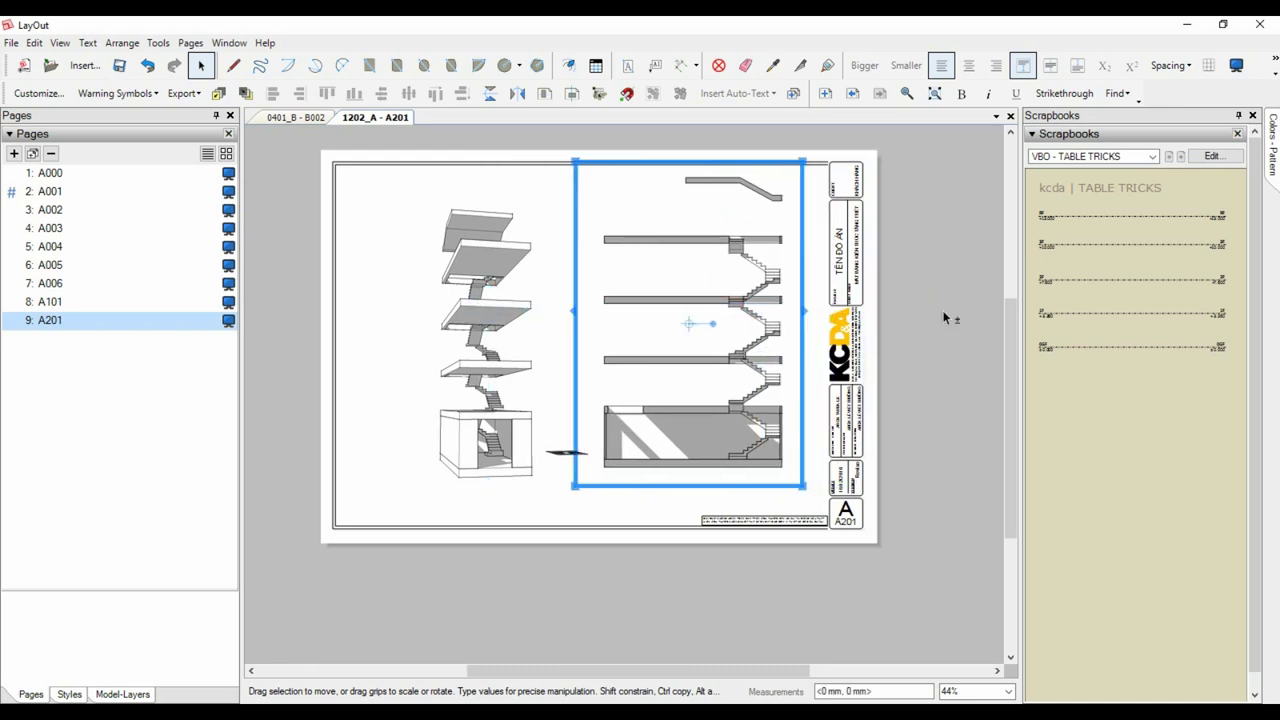
Show the stair section scene in the left viewport, then shrink and reposition it.
{"action": "right_click", "coordinate": [456, 290]}
{"action": "left_click", "coordinate": [686, 292]}
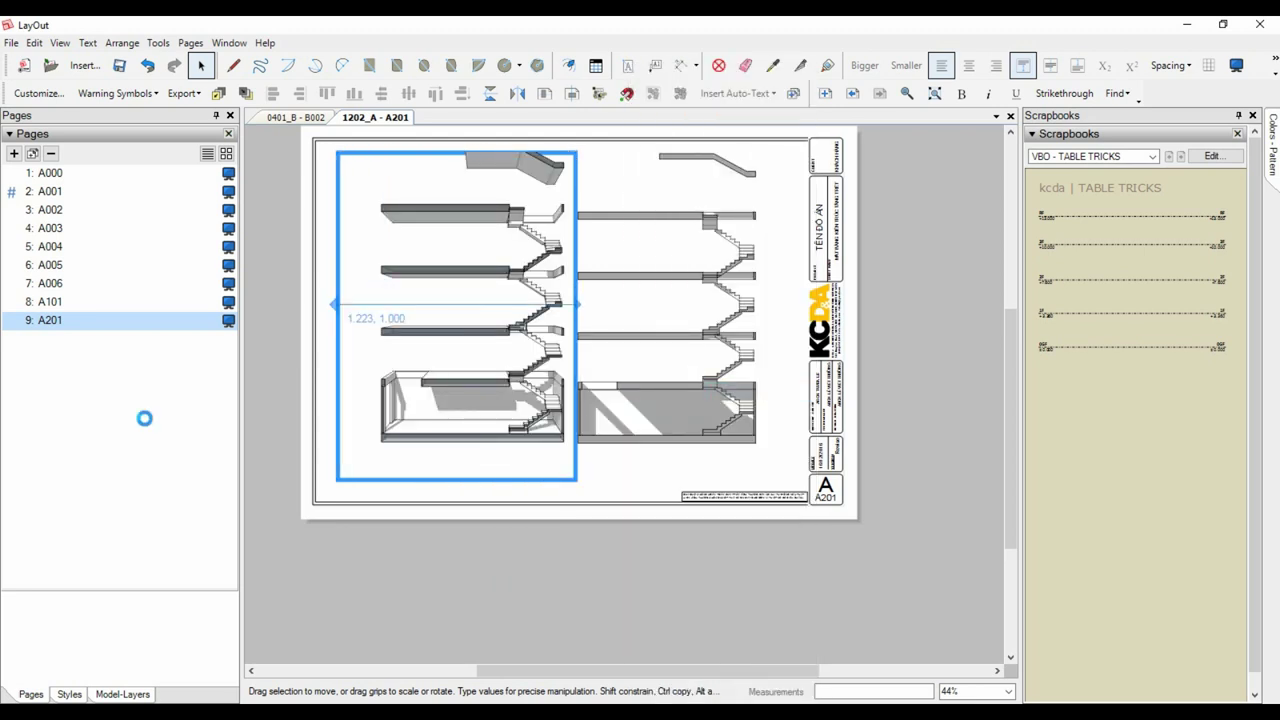
{"action": "left_click_drag", "start_coordinate": [576, 152], "coordinate": [534, 205]}
{"action": "mouse_move", "coordinate": [414, 317]}
{"action": "left_mouse_down"}
{"action": "mouse_move", "coordinate": [429, 303]}
{"action": "mouse_move", "coordinate": [430, 316]}
{"action": "left_mouse_up"}
{"action": "left_click_drag", "start_coordinate": [549, 462], "coordinate": [663, 503]}
{"action": "left_click", "coordinate": [503, 271]}
{"action": "middle_click_drag", "start_coordinate": [503, 271], "coordinate": [506, 270]}
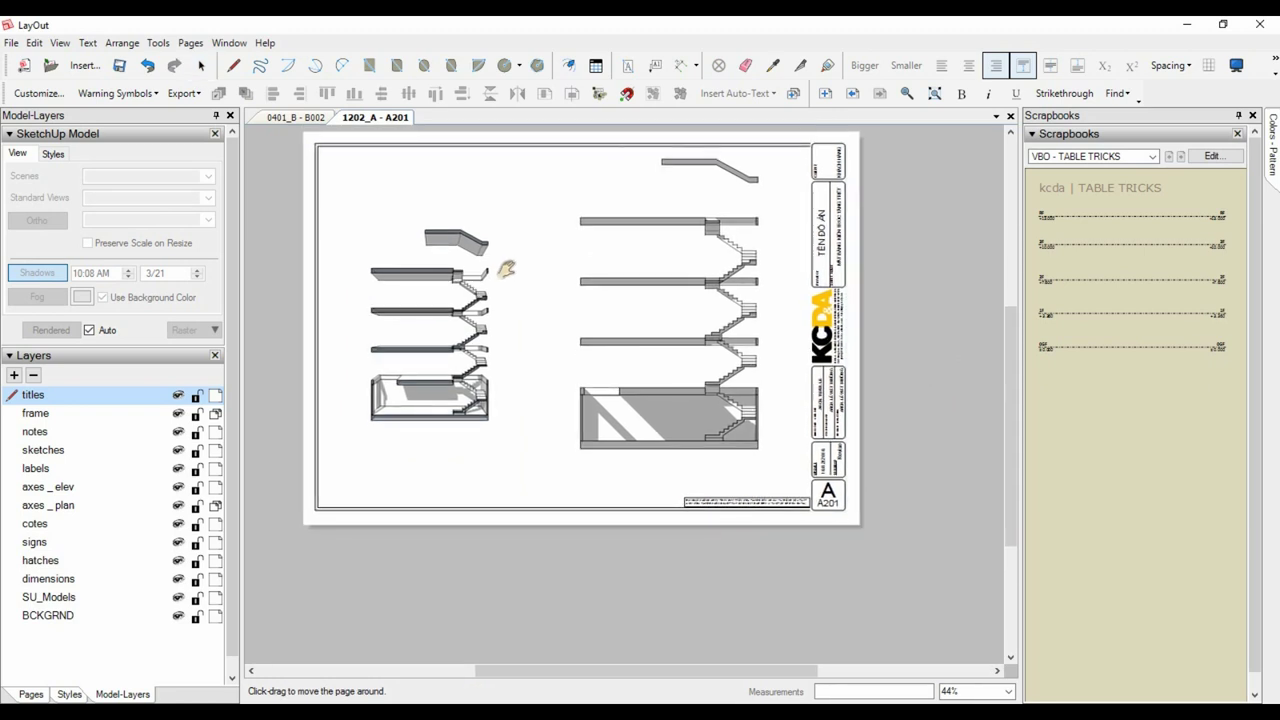
Move a line onto another layer.
{"action": "right_click", "coordinate": [279, 451]}
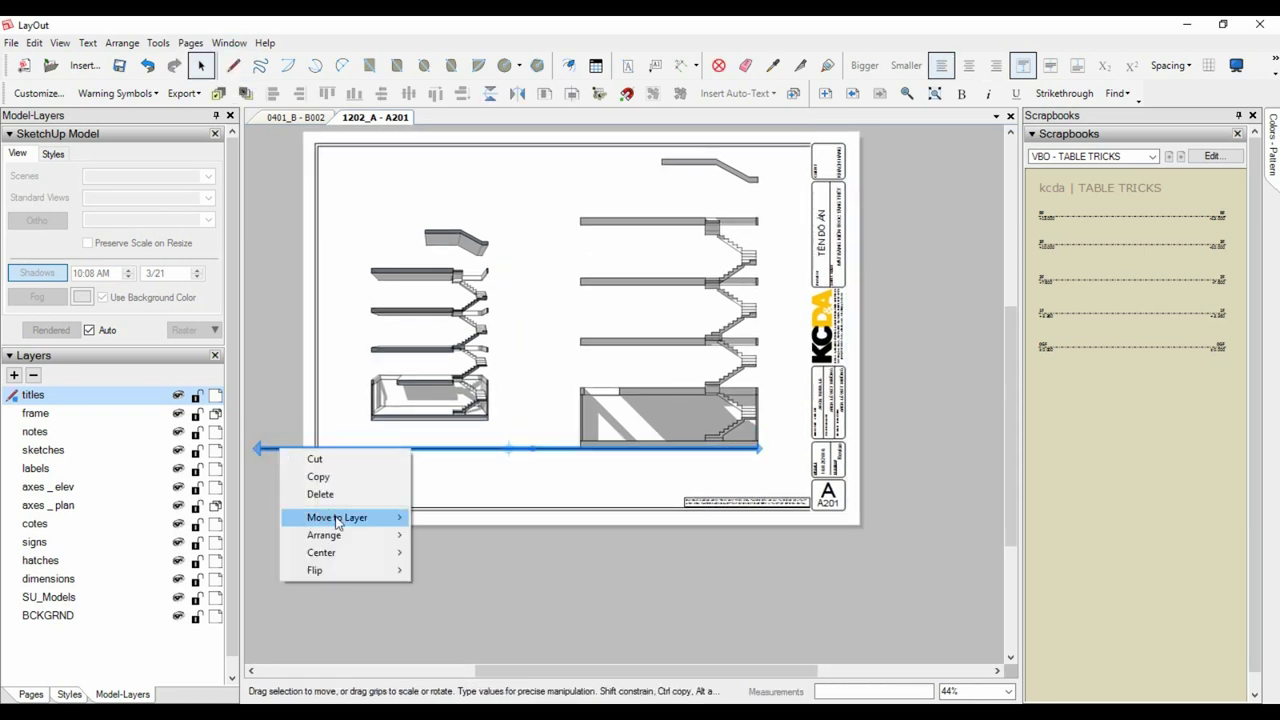
{"action": "left_click", "coordinate": [440, 461]}
{"action": "left_click", "coordinate": [69, 694]}
{"action": "left_click", "coordinate": [98, 195]}
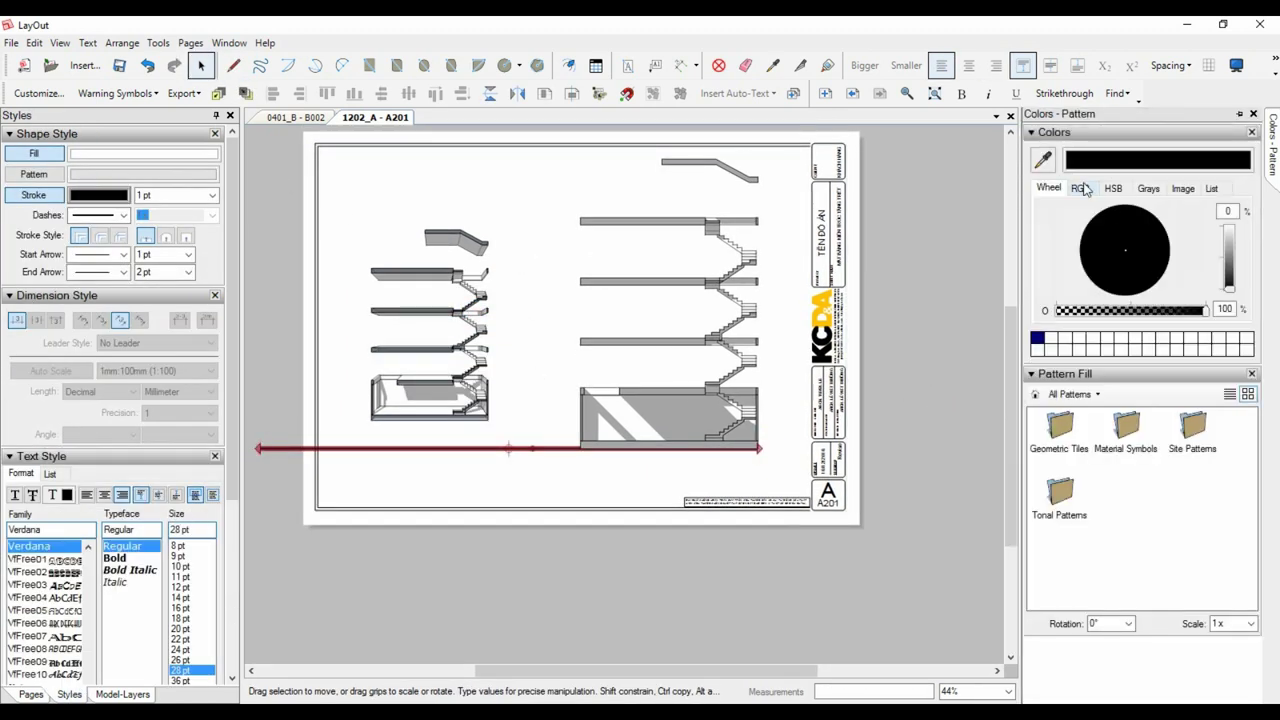
{"action": "left_click", "coordinate": [954, 406]}
On A101, move the bottom title-block text box to the page's bottom-left.
{"action": "left_click", "coordinate": [853, 93]}
{"action": "left_click", "coordinate": [740, 402]}
{"action": "scroll", "coordinate": [740, 402], "scroll_direction": "up", "scroll_amount": 3}
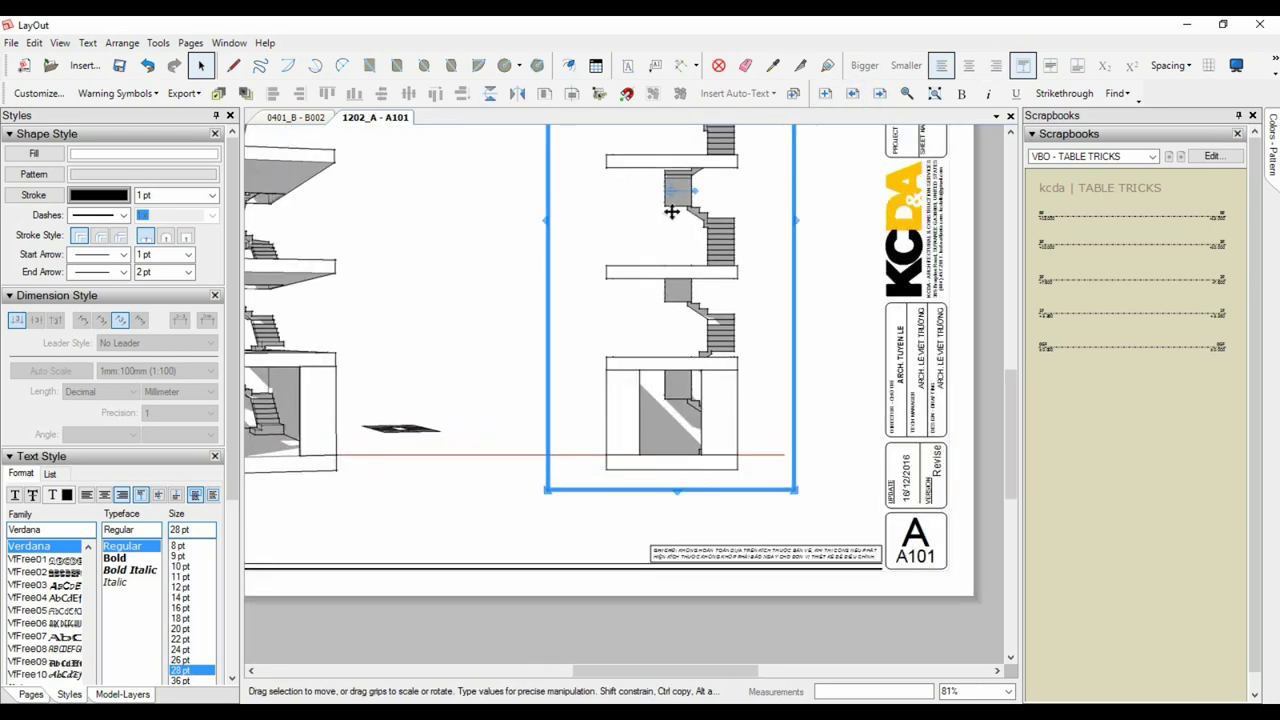
{"action": "scroll", "coordinate": [560, 371], "scroll_direction": "down", "scroll_amount": 2}
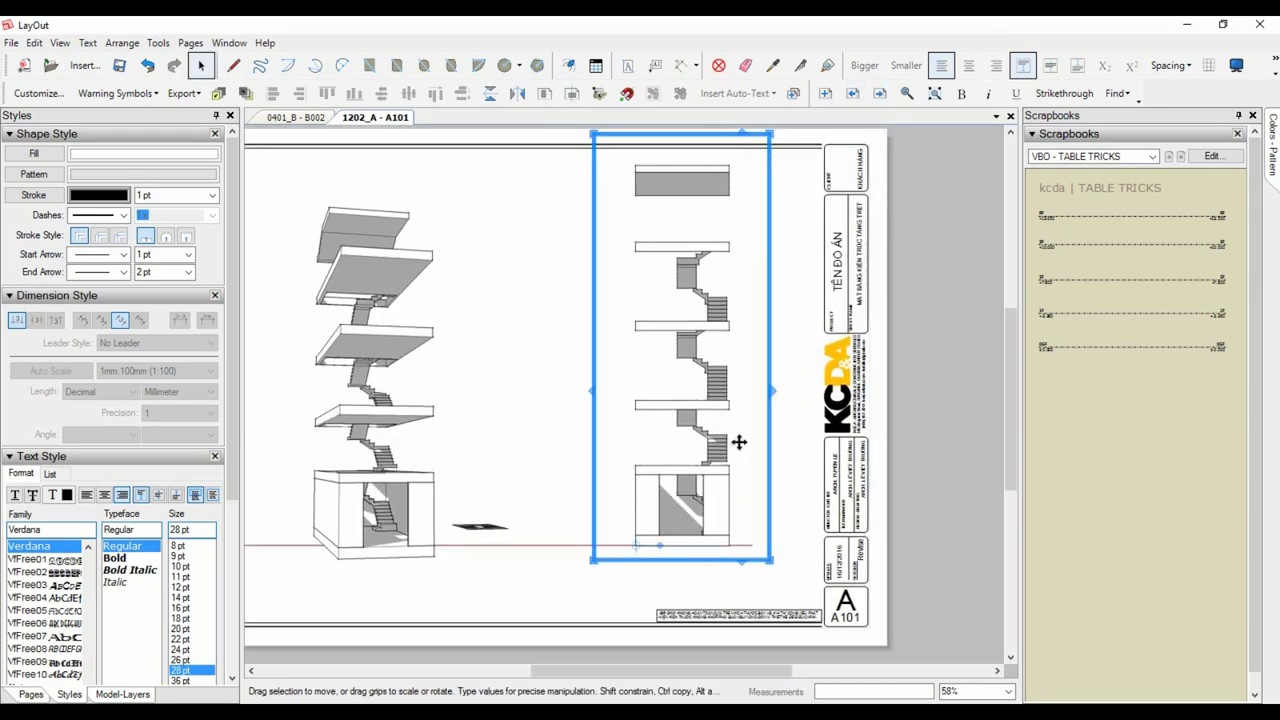
{"action": "scroll", "coordinate": [829, 543], "scroll_direction": "up", "scroll_amount": 2}
{"action": "left_click", "coordinate": [829, 548]}
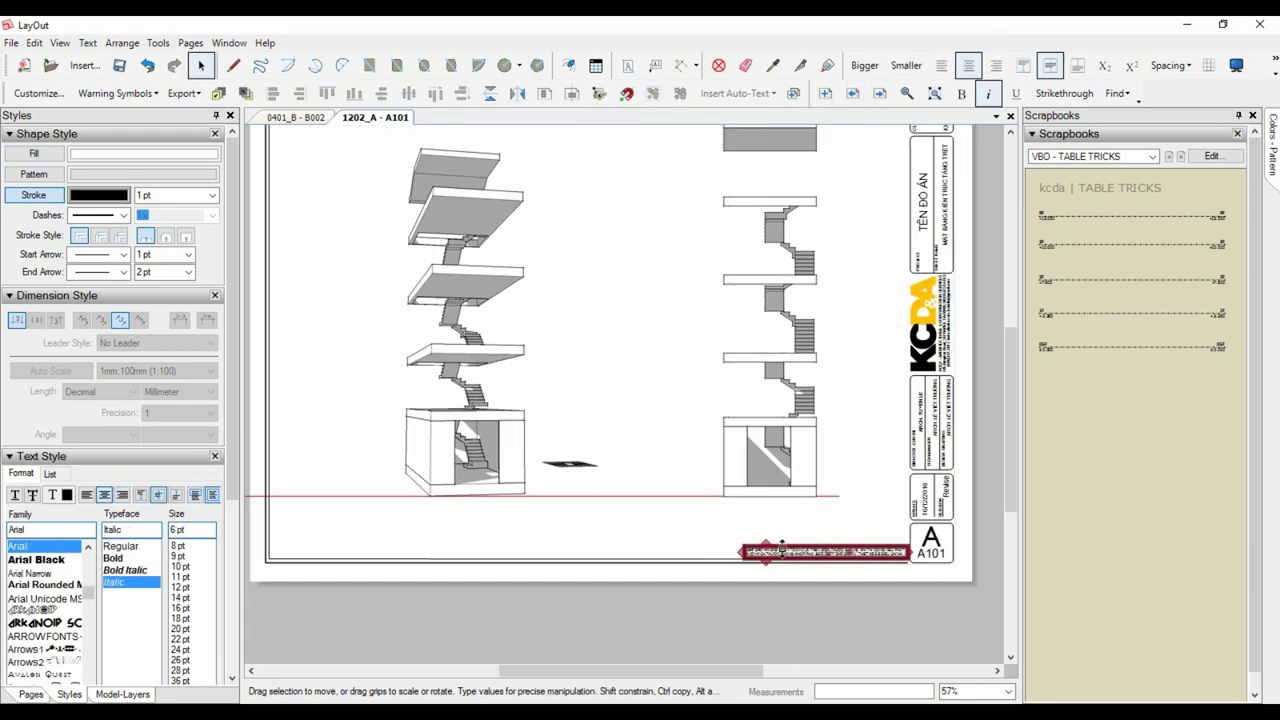
{"action": "scroll", "coordinate": [832, 558], "scroll_direction": "up", "scroll_amount": 1}
{"action": "scroll", "coordinate": [829, 558], "scroll_direction": "down", "scroll_amount": 3}
{"action": "left_click_drag", "start_coordinate": [830, 545], "coordinate": [381, 533]}
{"action": "left_click", "coordinate": [640, 363]}
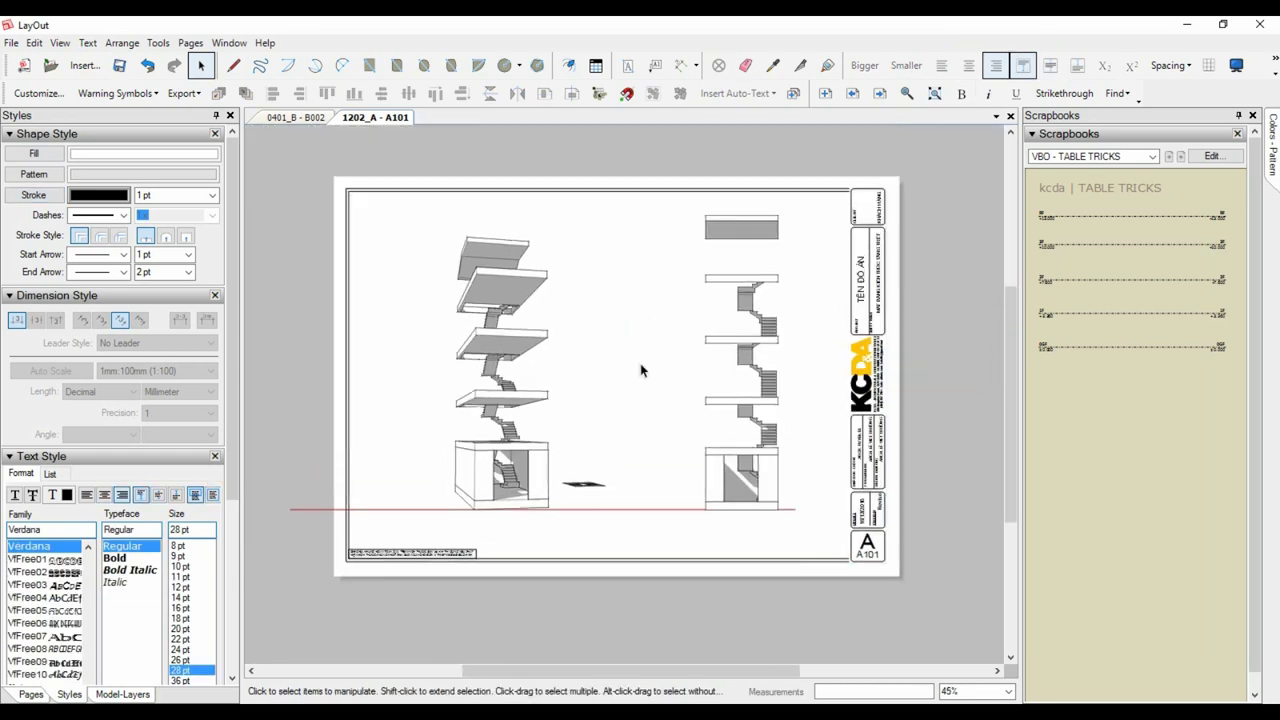
On A201, show scene S2 1 in the left viewport.
{"action": "left_click", "coordinate": [880, 93]}
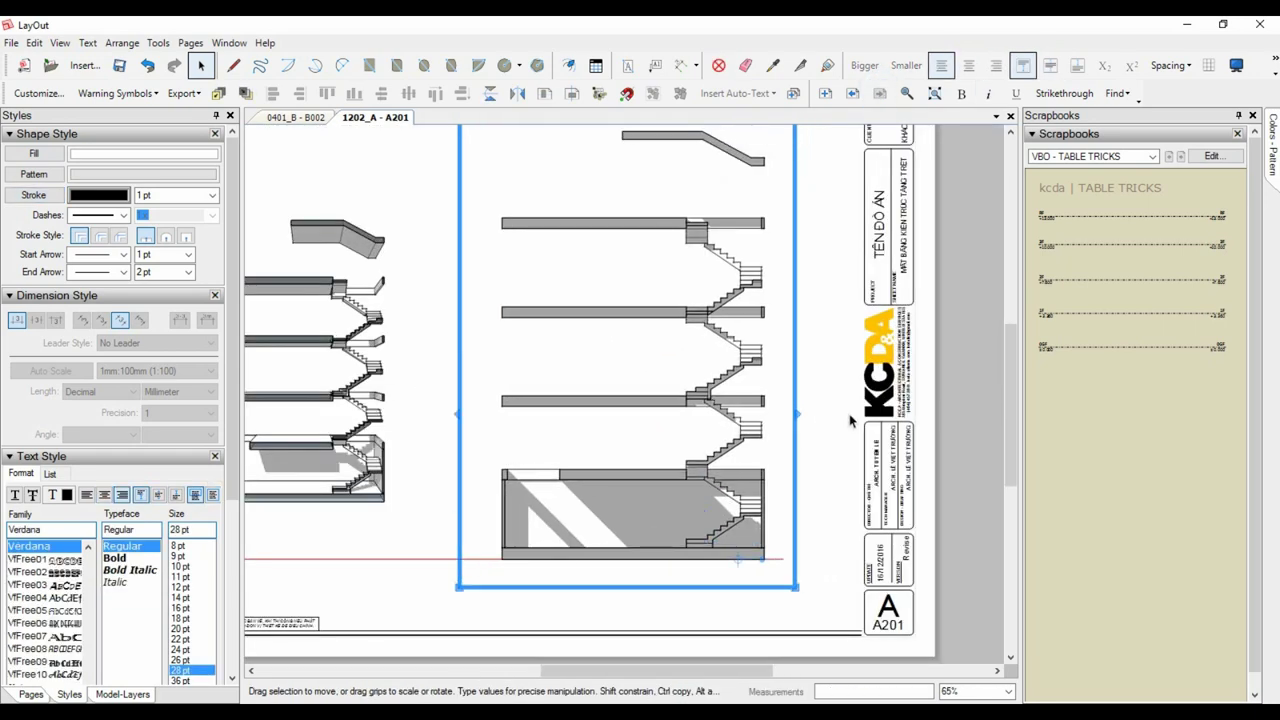
{"action": "scroll", "coordinate": [474, 367], "scroll_direction": "down", "scroll_amount": 3}
{"action": "scroll", "coordinate": [686, 345], "scroll_direction": "up", "scroll_amount": 1}
{"action": "right_click", "coordinate": [760, 338]}
{"action": "mouse_move", "coordinate": [803, 618]}
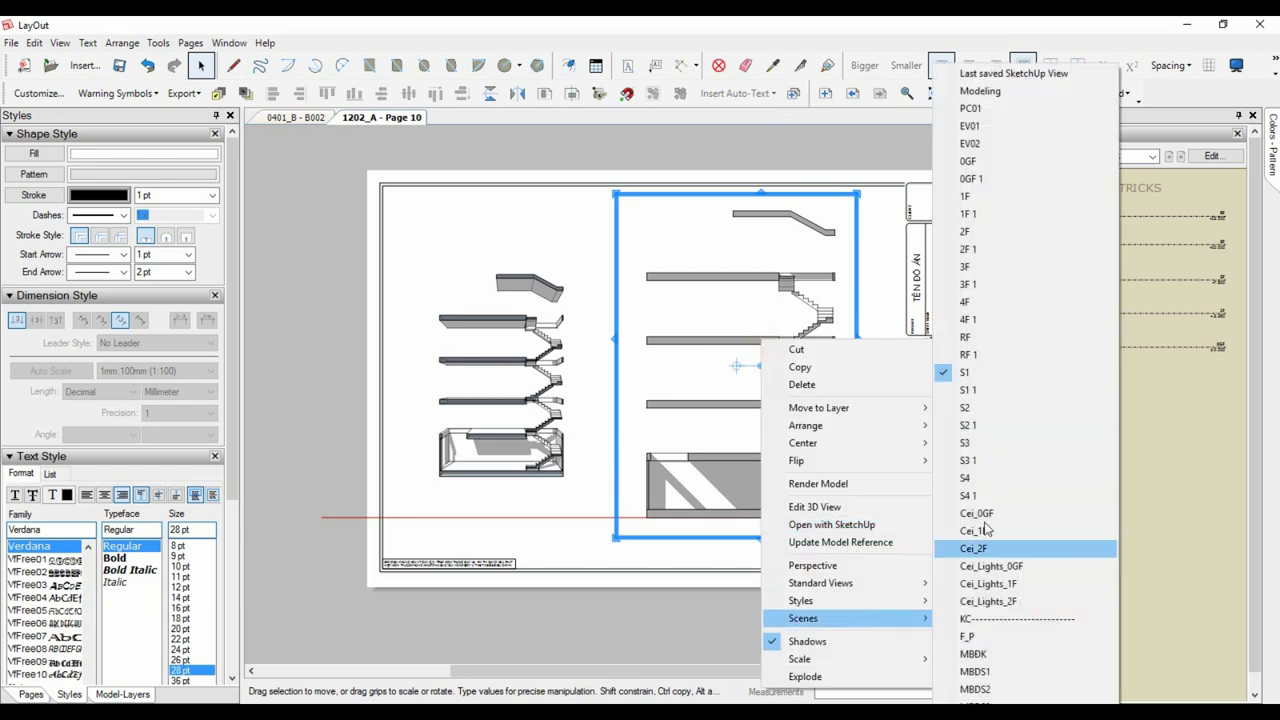
{"action": "key", "text": "Escape"}
{"action": "right_click", "coordinate": [520, 321]}
{"action": "left_click", "coordinate": [740, 430]}
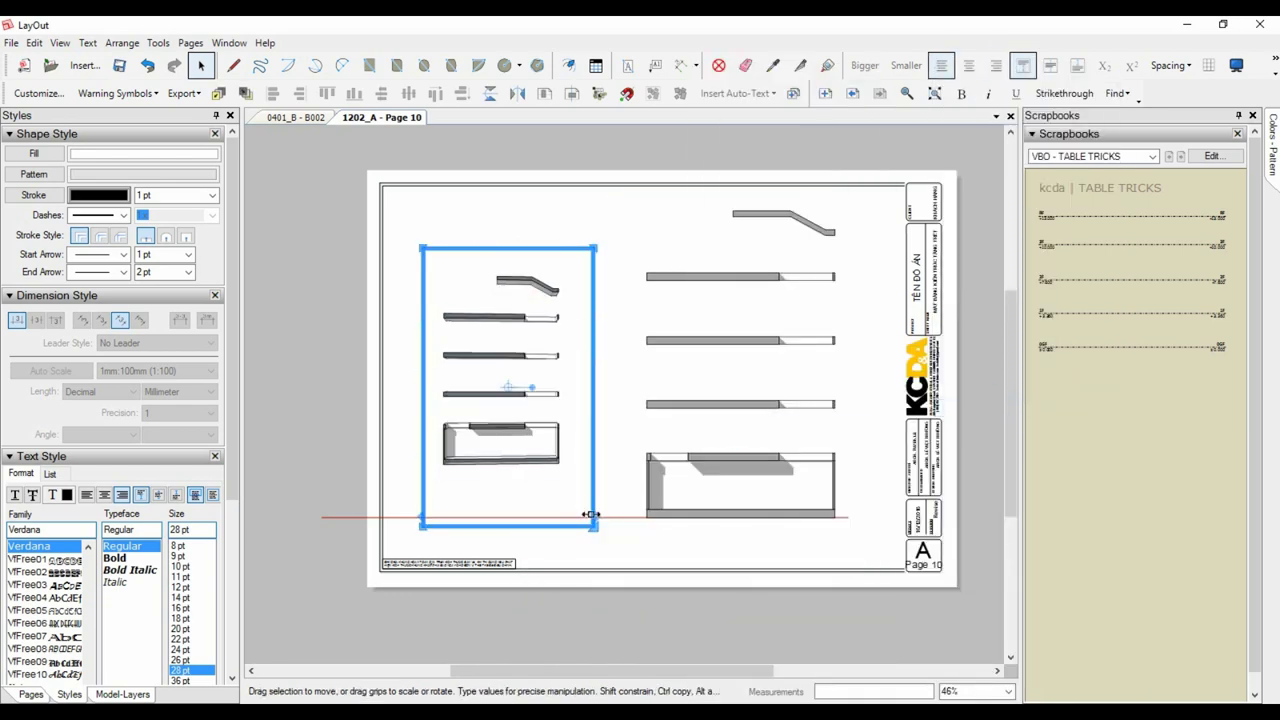
{"action": "left_click", "coordinate": [789, 547]}
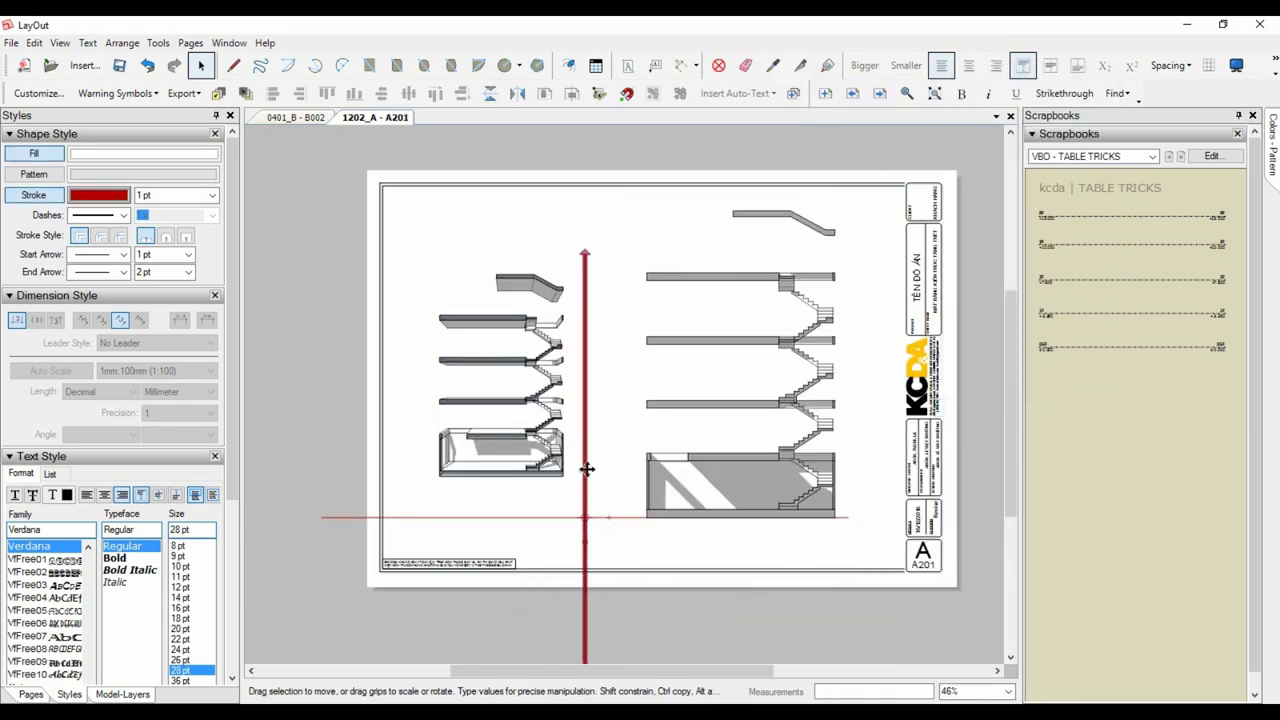
On Page 10, show the stair scene in the right viewport.
{"action": "key", "text": "ctrl+z"}
{"action": "scroll", "coordinate": [774, 409], "scroll_direction": "up", "scroll_amount": 2}
{"action": "scroll", "coordinate": [774, 409], "scroll_direction": "up", "scroll_amount": 2}
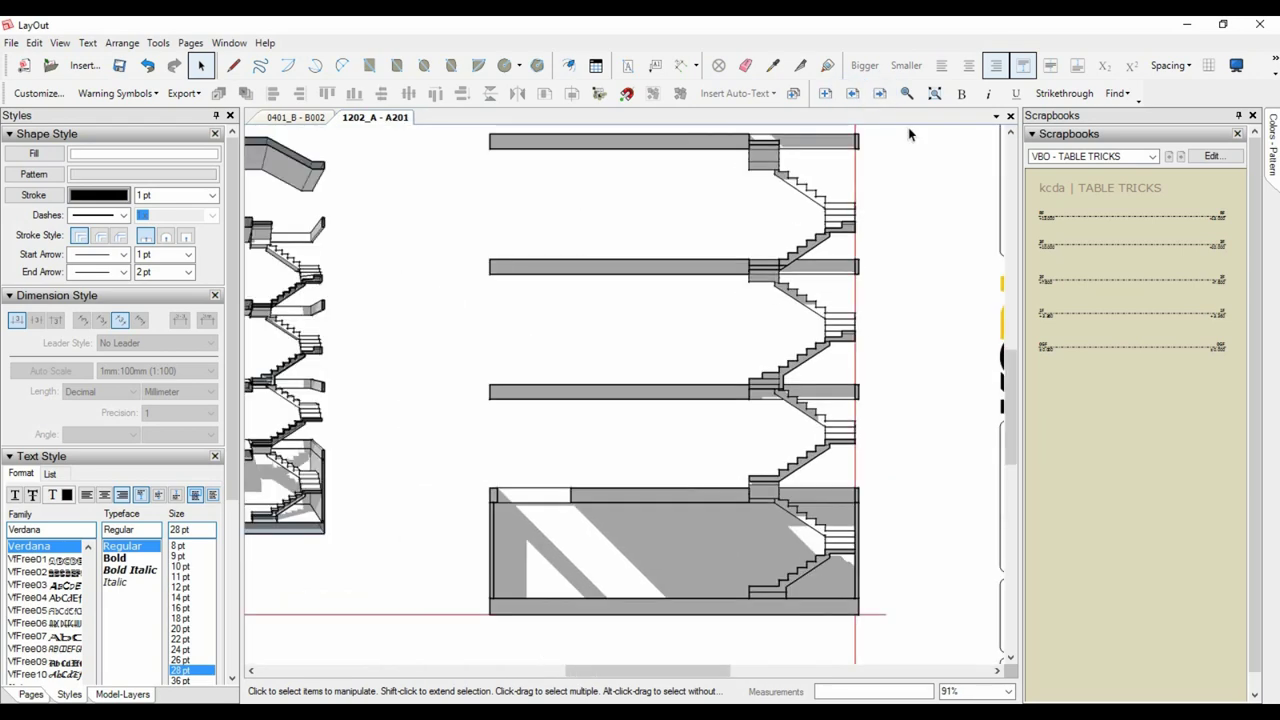
{"action": "scroll", "coordinate": [612, 311], "scroll_direction": "down", "scroll_amount": 5}
{"action": "scroll", "coordinate": [720, 180], "scroll_direction": "up", "scroll_amount": 1}
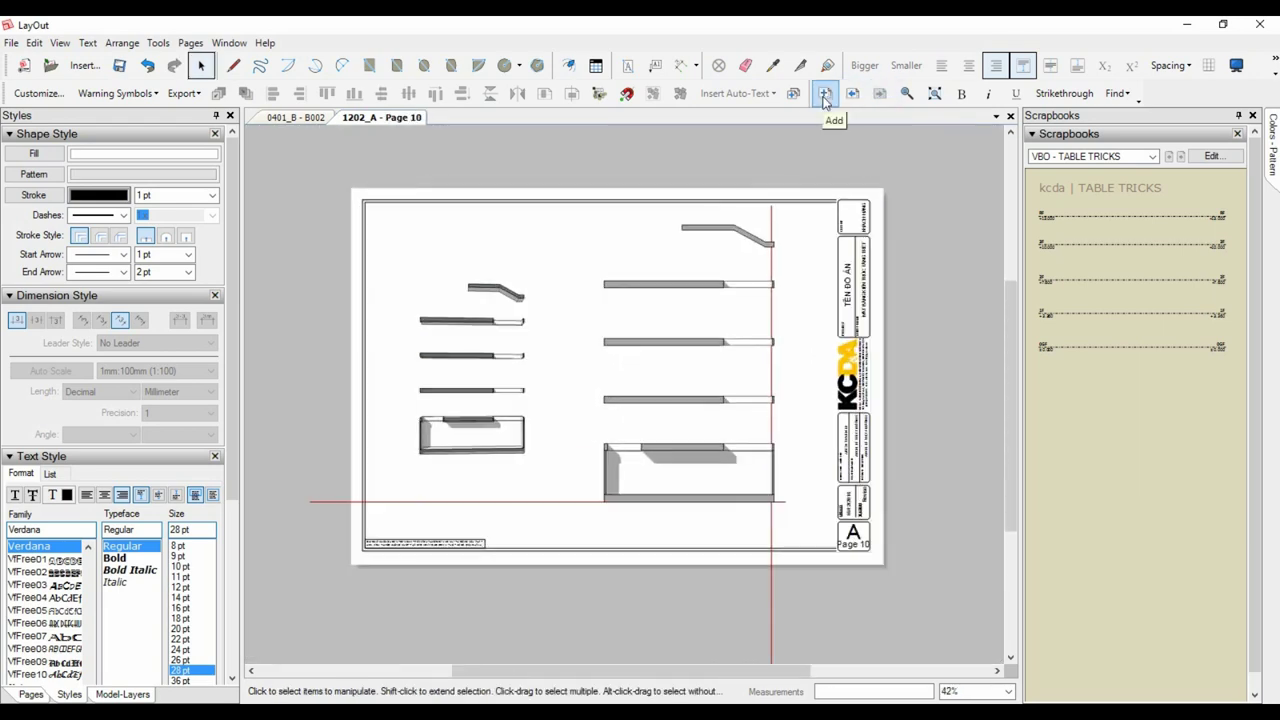
{"action": "right_click", "coordinate": [714, 285]}
{"action": "left_click", "coordinate": [933, 500]}
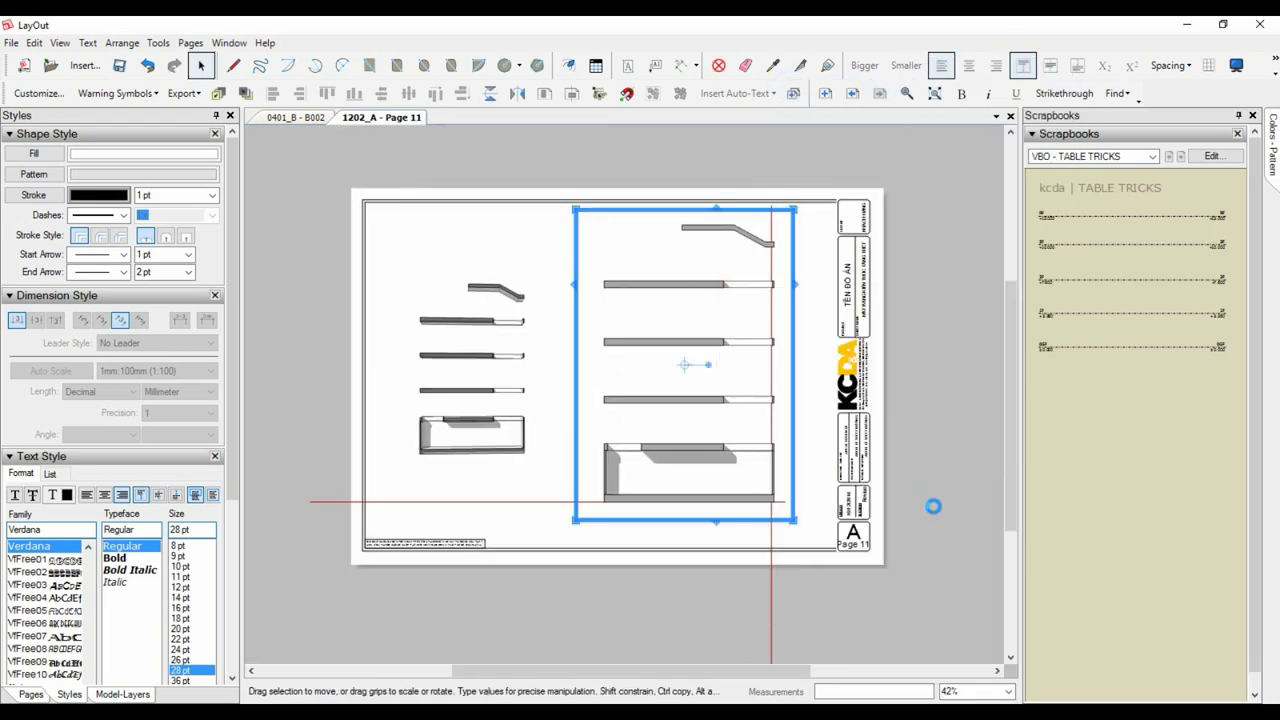
Apply the stair scene to the left stair viewport as well.
{"action": "scroll", "coordinate": [790, 535], "scroll_direction": "up", "scroll_amount": 3}
{"action": "scroll", "coordinate": [771, 534], "scroll_direction": "up", "scroll_amount": 1}
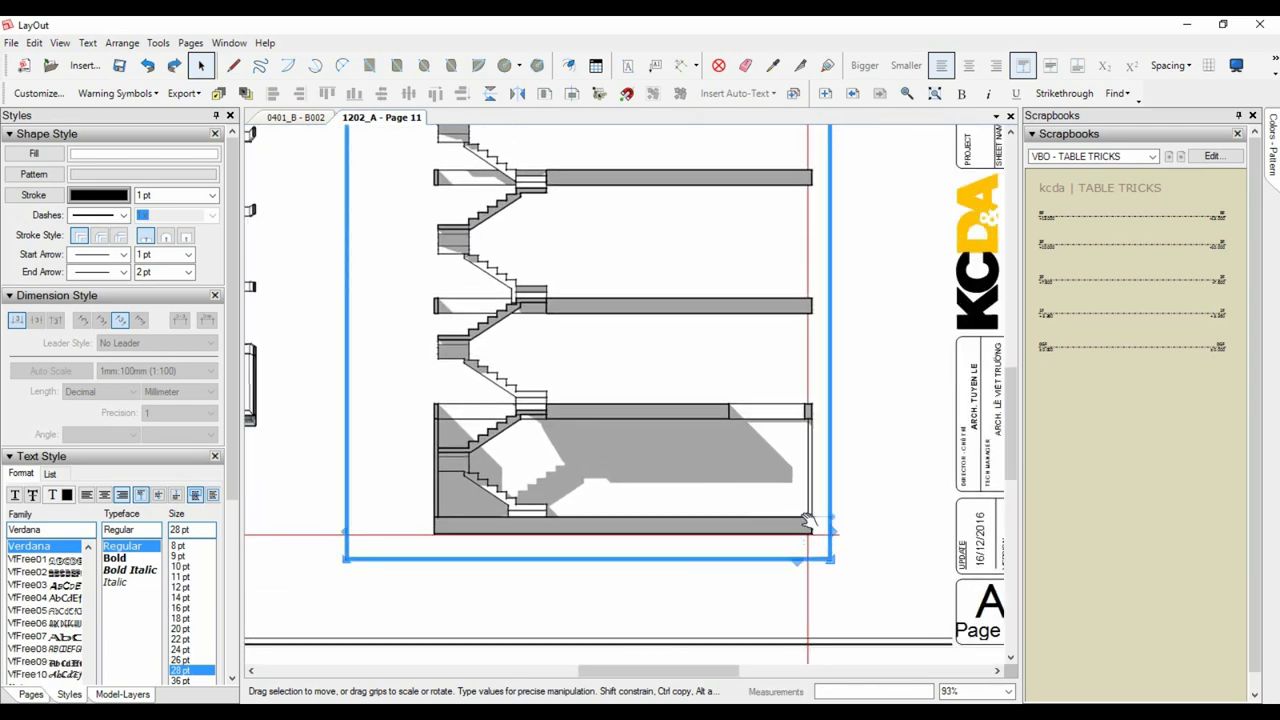
{"action": "scroll", "coordinate": [808, 521], "scroll_direction": "up", "scroll_amount": 2}
{"action": "scroll", "coordinate": [791, 503], "scroll_direction": "up", "scroll_amount": 2}
{"action": "scroll", "coordinate": [791, 531], "scroll_direction": "up", "scroll_amount": 3}
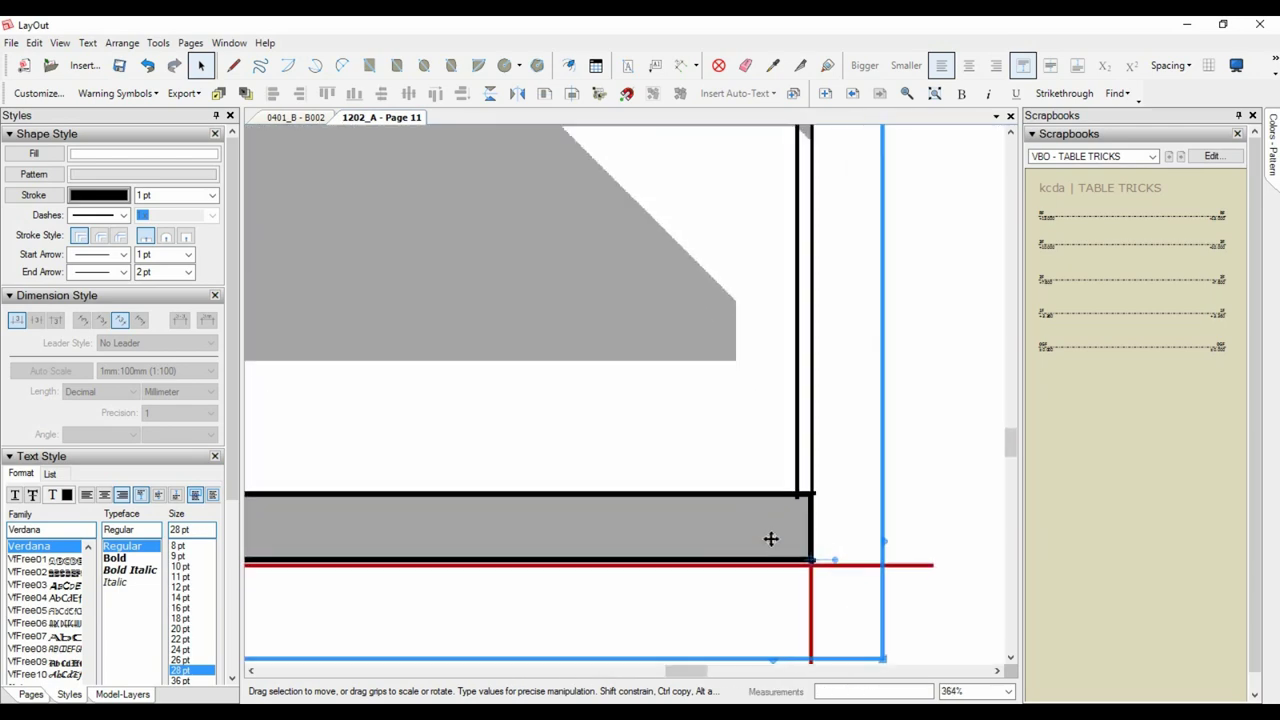
{"action": "scroll", "coordinate": [807, 540], "scroll_direction": "down", "scroll_amount": 5}
{"action": "right_click", "coordinate": [440, 233]}
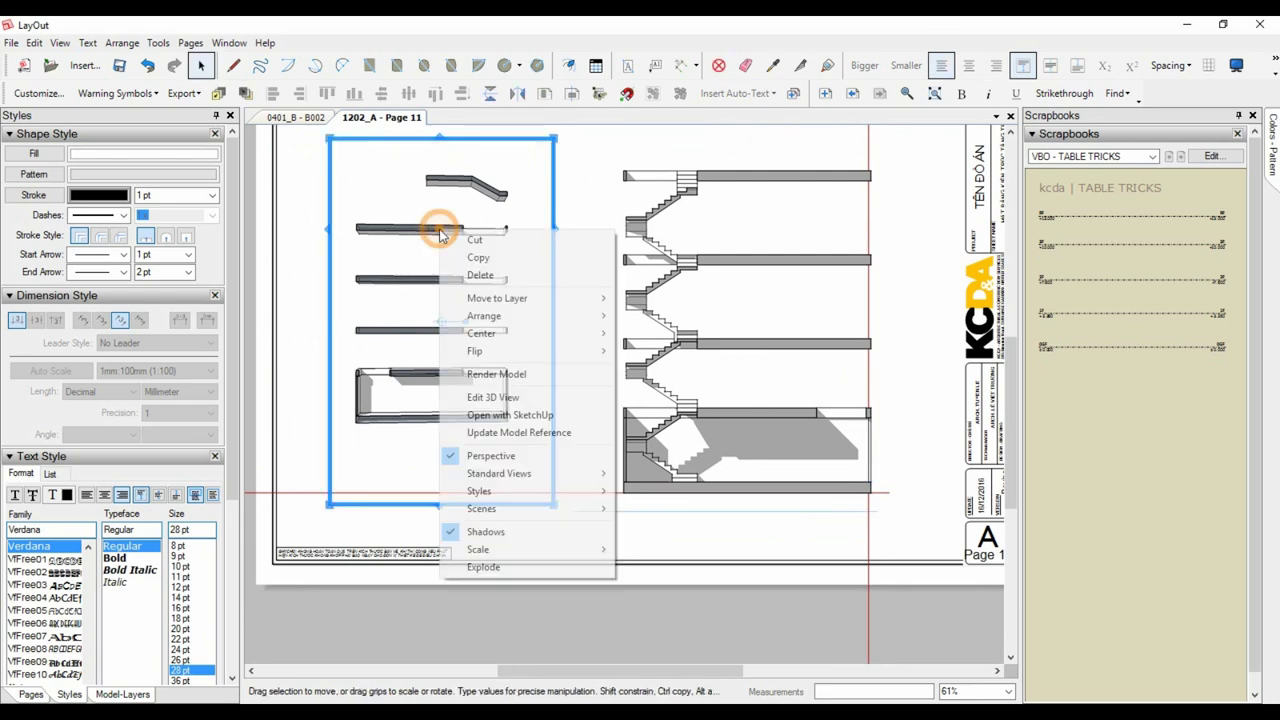
{"action": "left_click", "coordinate": [594, 508]}
{"action": "left_click", "coordinate": [650, 330]}
Rename Page 10 to A202 and the following page to A203 in the Pages list.
{"action": "left_click", "coordinate": [31, 694]}
{"action": "left_click", "coordinate": [79, 338]}
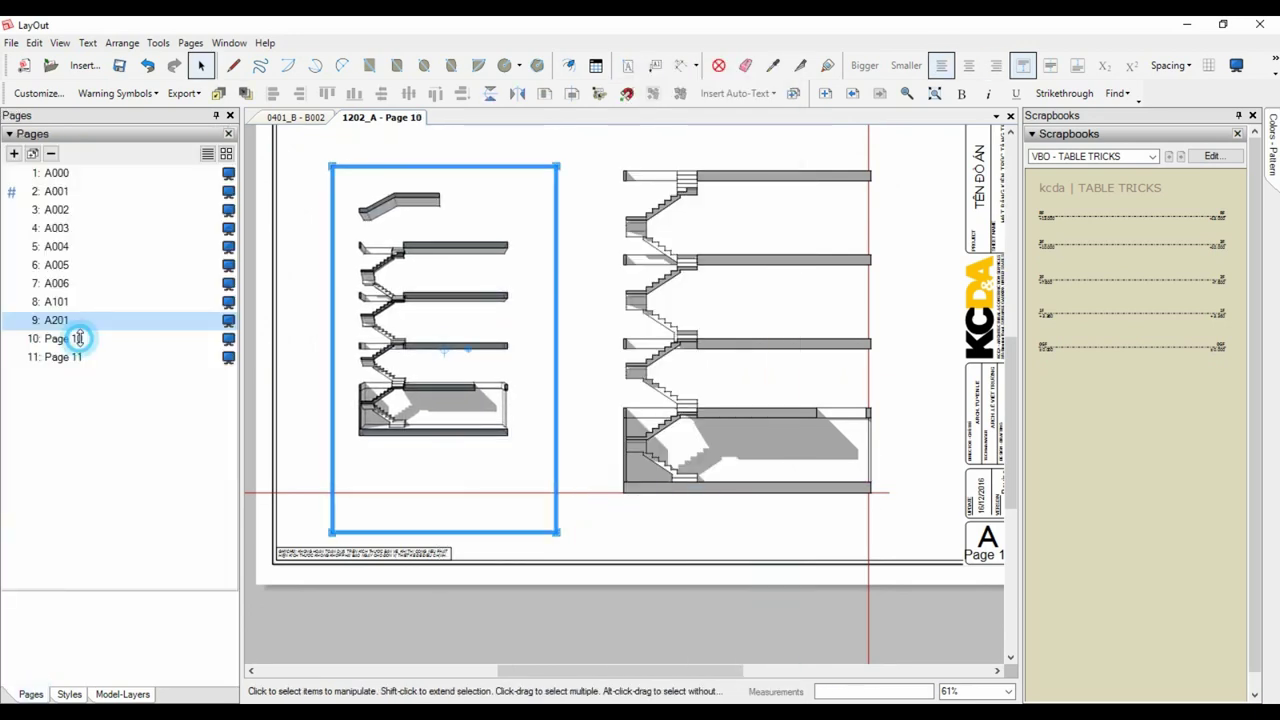
{"action": "type", "text": "A202"}
{"action": "key", "text": "Tab"}
{"action": "type", "text": "A"}
{"action": "left_click", "coordinate": [95, 336]}
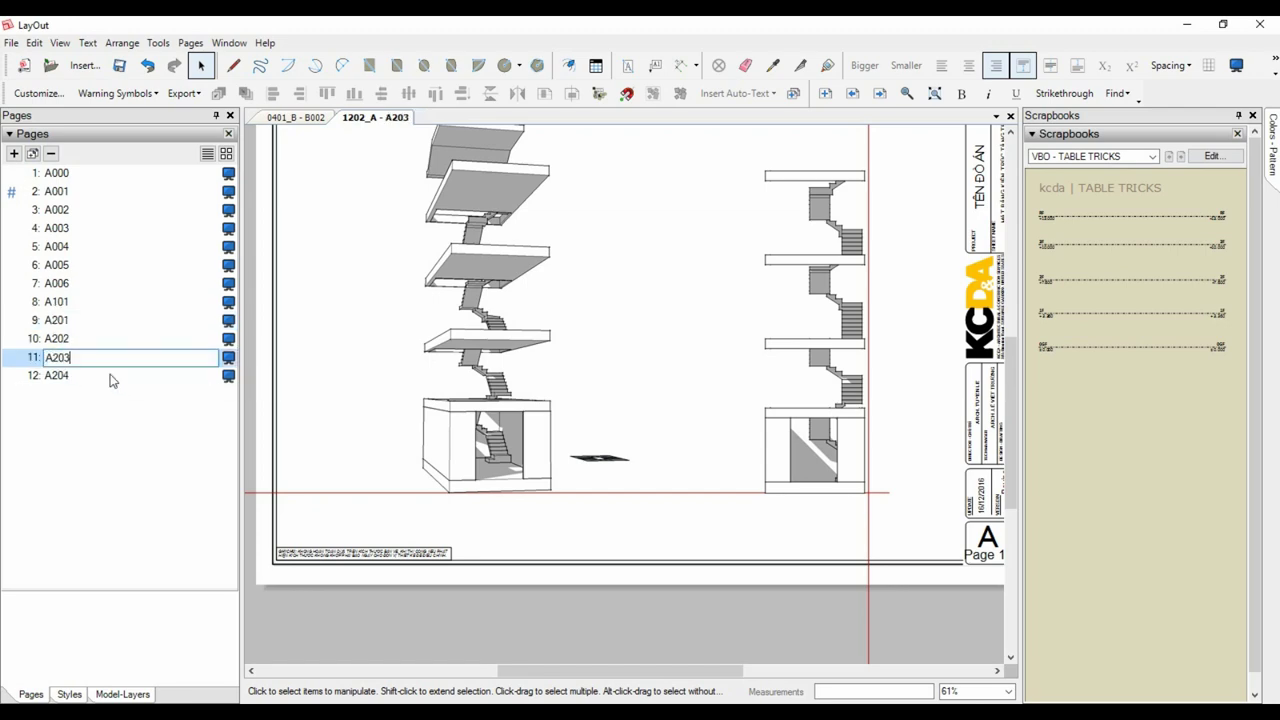
{"action": "key", "text": "Return"}
{"action": "scroll", "coordinate": [855, 406], "scroll_direction": "up", "scroll_amount": 2}
{"action": "scroll", "coordinate": [705, 503], "scroll_direction": "down", "scroll_amount": 2}
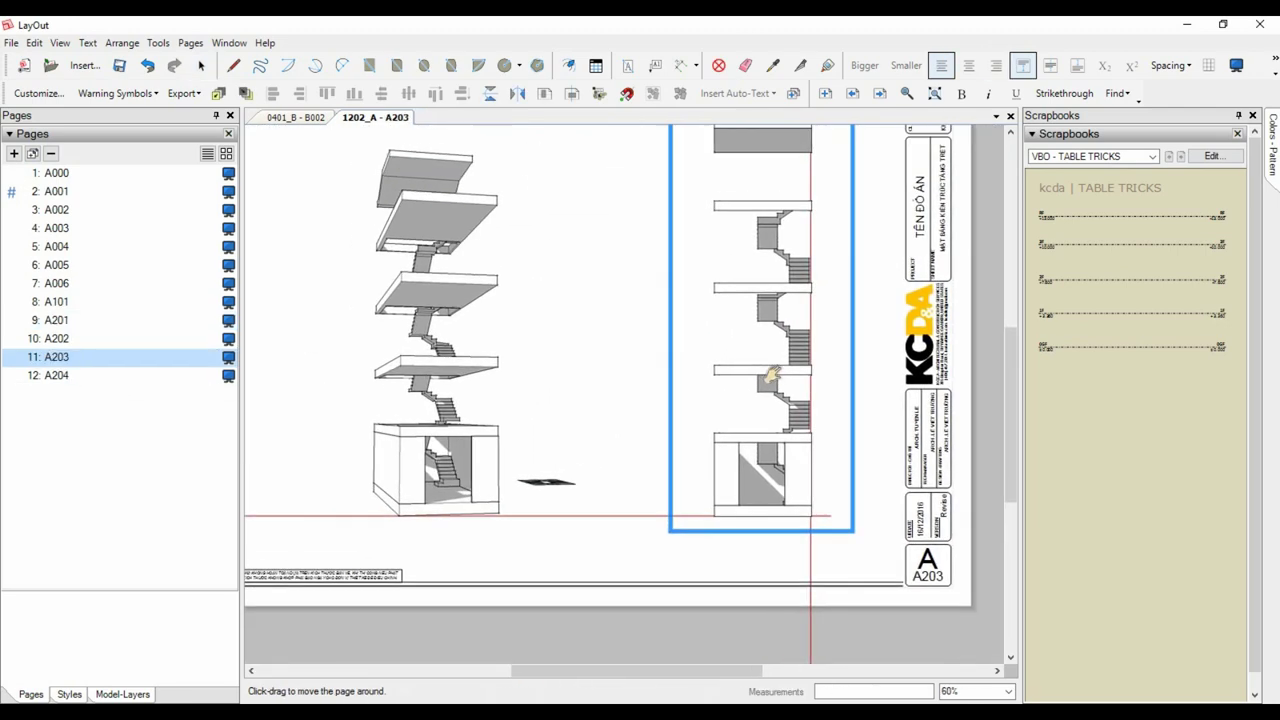
Switch A203's left viewport to scene S3 1 and resize its frame.
{"action": "right_click", "coordinate": [777, 290]}
{"action": "left_click", "coordinate": [1000, 545]}
{"action": "right_click", "coordinate": [435, 207]}
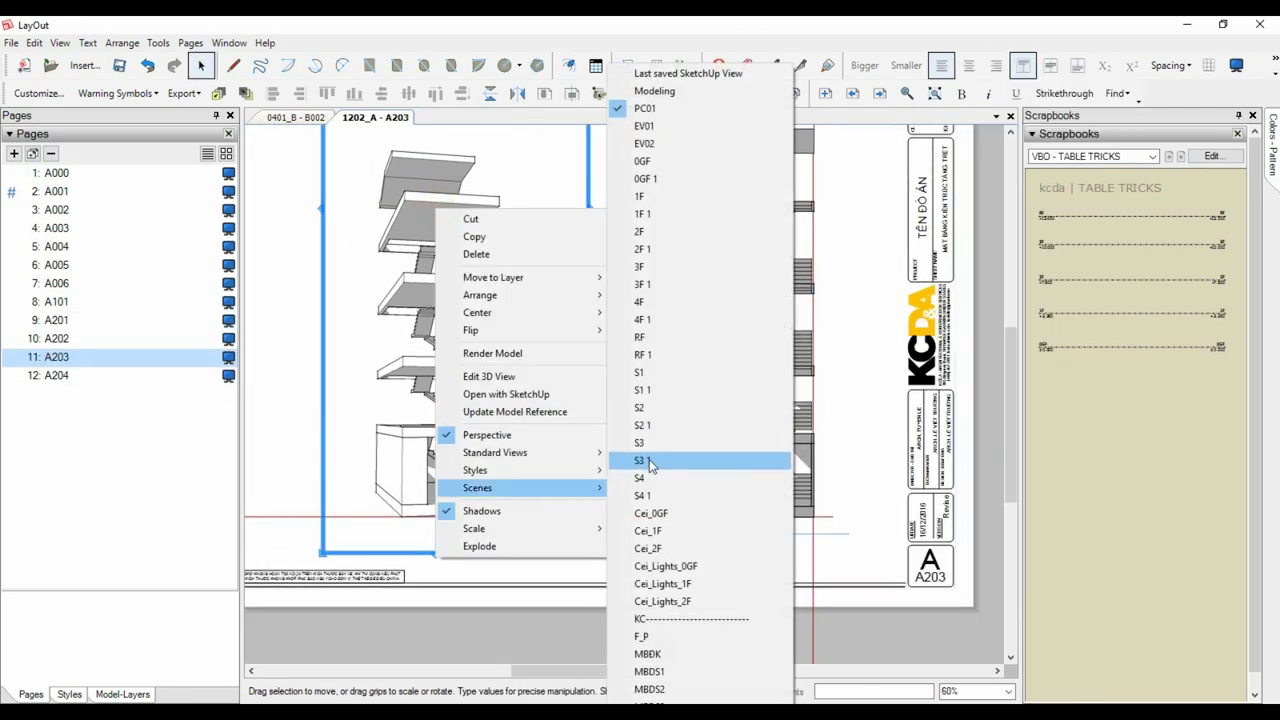
{"action": "left_click", "coordinate": [650, 463]}
{"action": "scroll", "coordinate": [624, 317], "scroll_direction": "down", "scroll_amount": 2}
{"action": "left_click", "coordinate": [122, 694]}
{"action": "left_click_drag", "start_coordinate": [684, 203], "coordinate": [712, 165]}
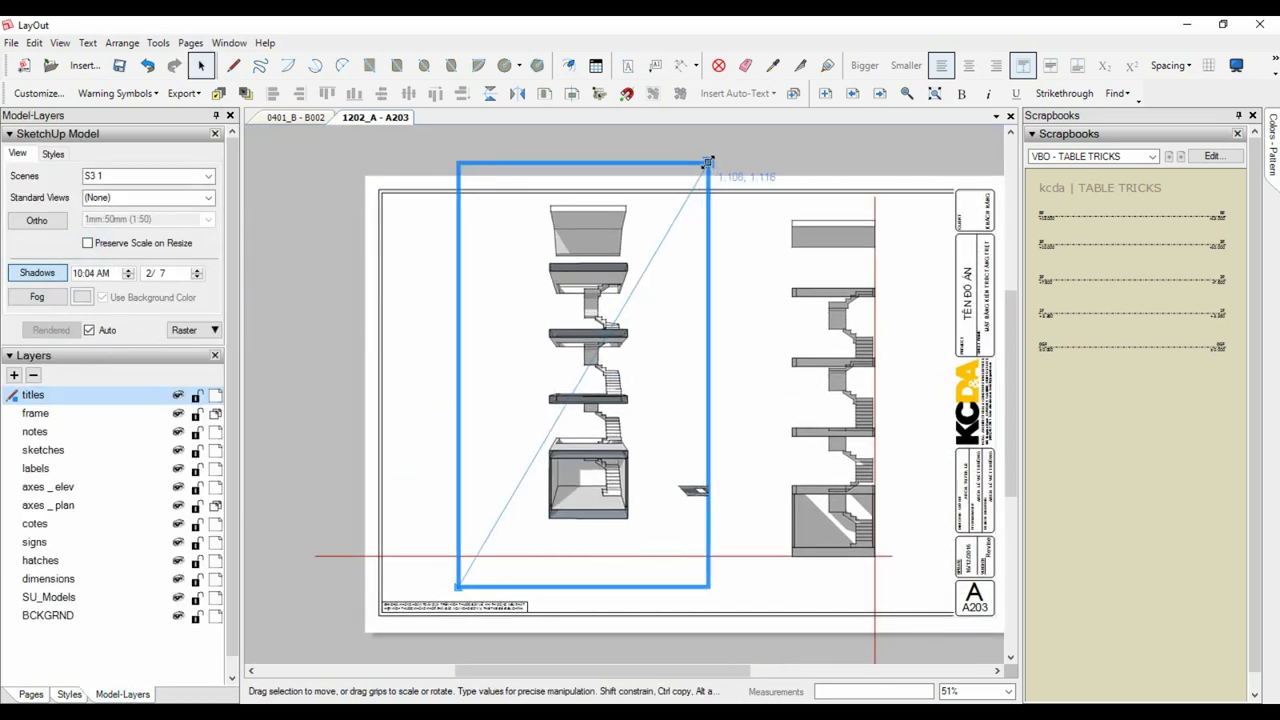
{"action": "left_click_drag", "start_coordinate": [586, 342], "coordinate": [547, 371]}
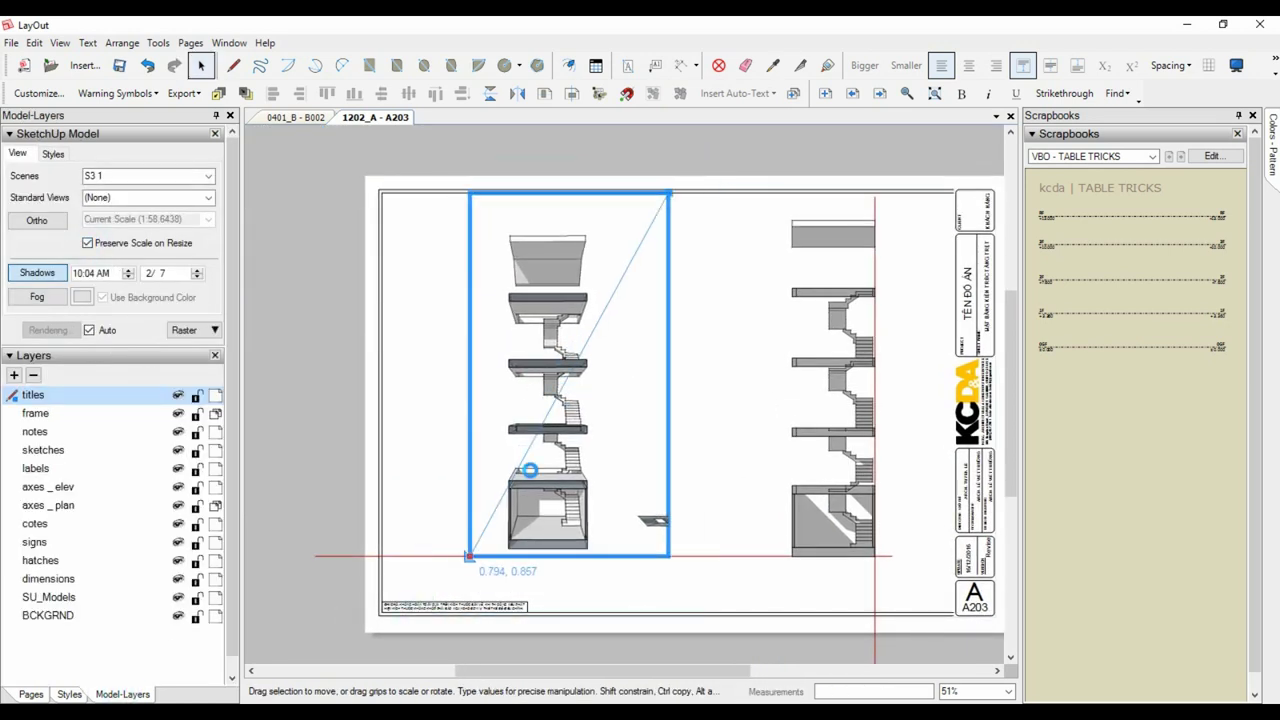
{"action": "left_click", "coordinate": [686, 189]}
Go to page A101 and insert a new blank page.
{"action": "left_click", "coordinate": [31, 694]}
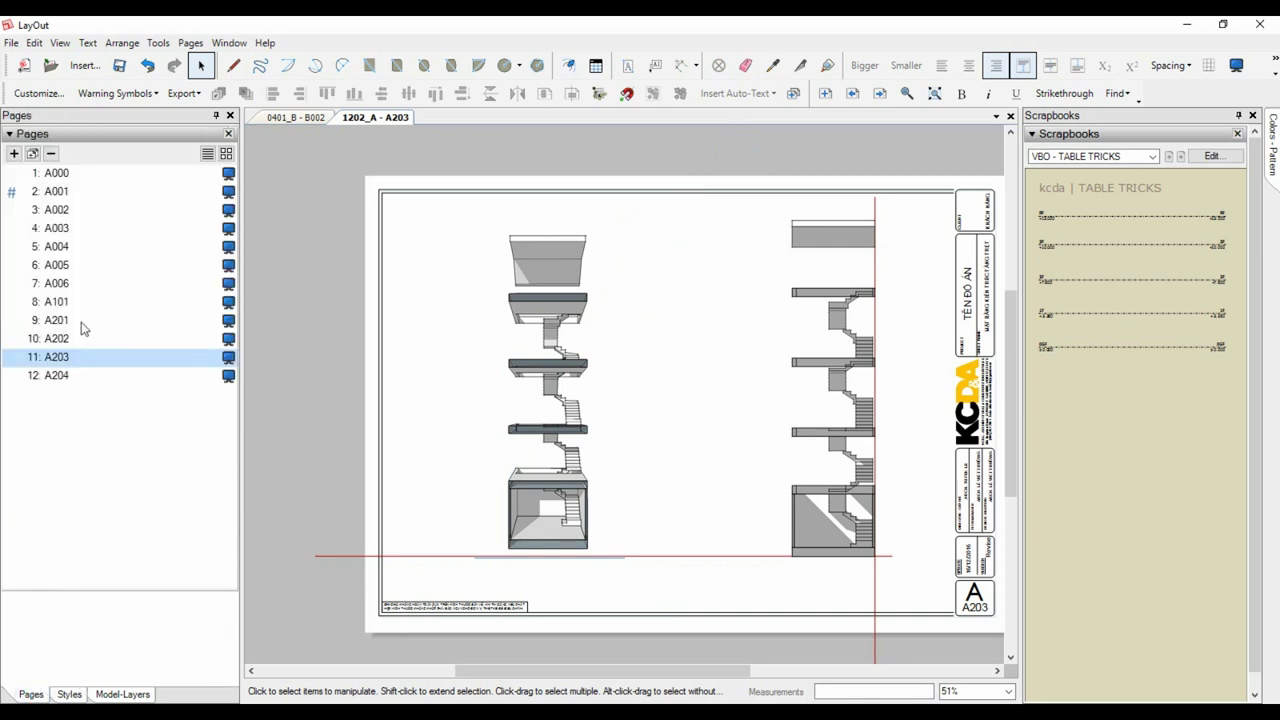
{"action": "left_click", "coordinate": [56, 301]}
{"action": "left_click", "coordinate": [14, 153]}
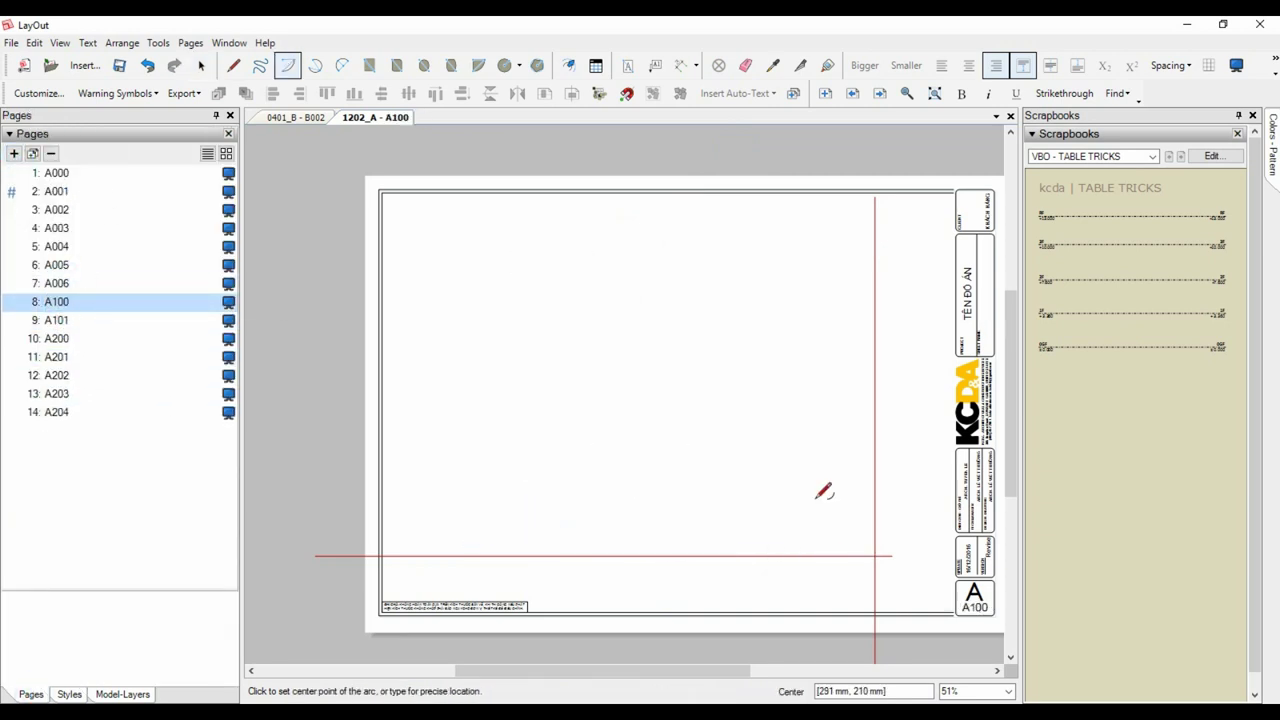
Browse pages A000 and A002, toggling the Pages panel between thumbnails and list.
{"action": "key", "text": "space"}
{"action": "left_click", "coordinate": [60, 172]}
{"action": "left_click", "coordinate": [97, 209]}
{"action": "left_click", "coordinate": [97, 226]}
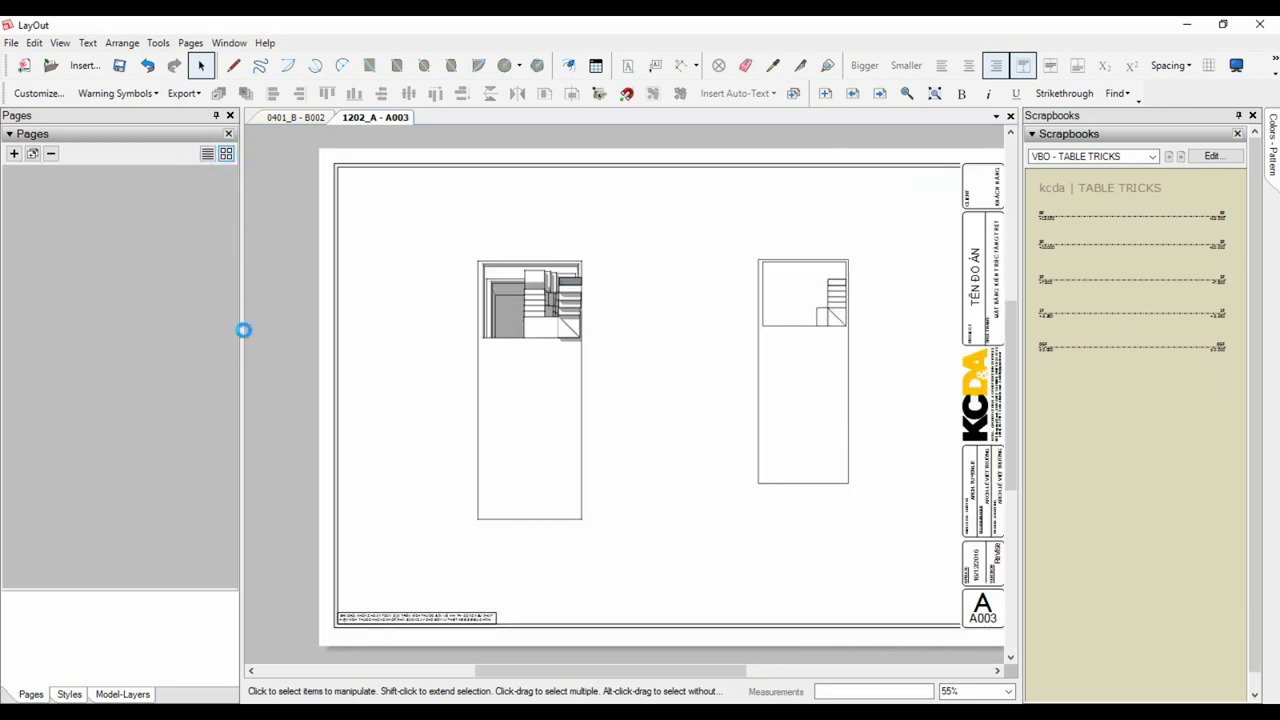
{"action": "mouse_move", "coordinate": [243, 330]}
{"action": "left_mouse_down"}
{"action": "mouse_move", "coordinate": [312, 330]}
{"action": "mouse_move", "coordinate": [305, 428]}
{"action": "left_mouse_up"}
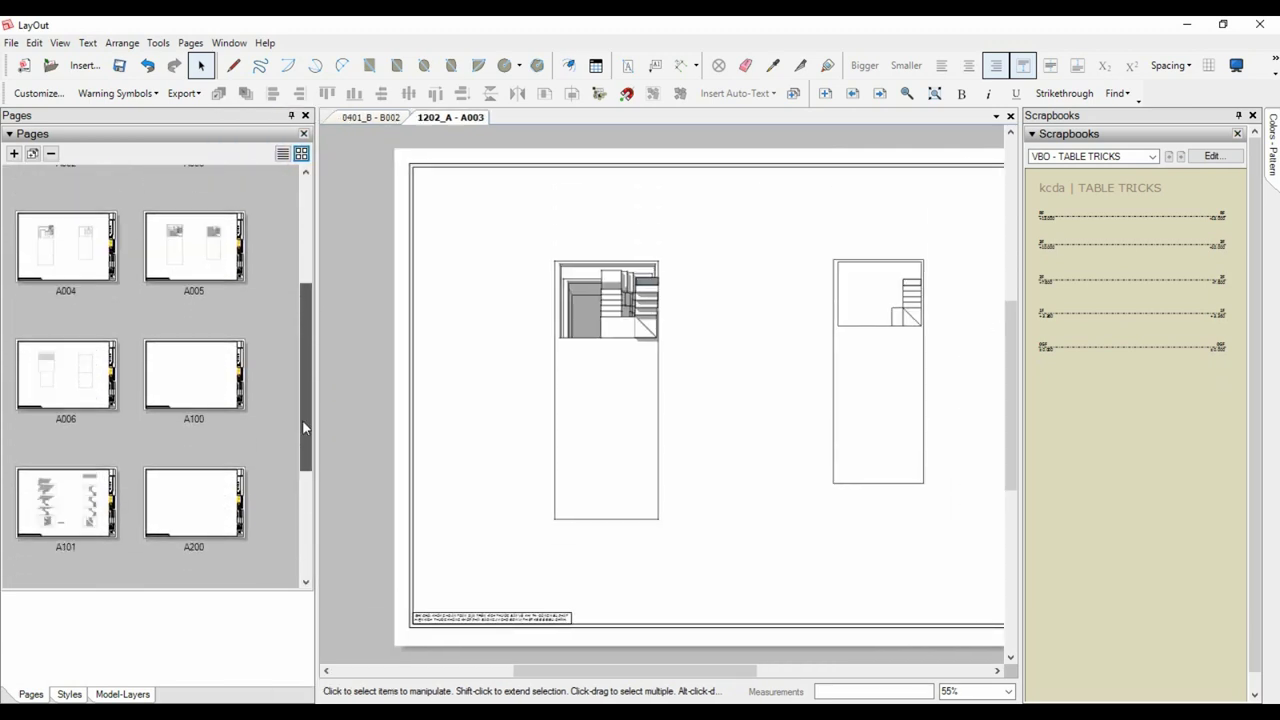
{"action": "left_click", "coordinate": [282, 153]}
Add a new blank page at the end of the set.
{"action": "left_click", "coordinate": [74, 411]}
{"action": "left_click", "coordinate": [56, 191]}
{"action": "middle_click_drag", "start_coordinate": [964, 362], "coordinate": [748, 397]}
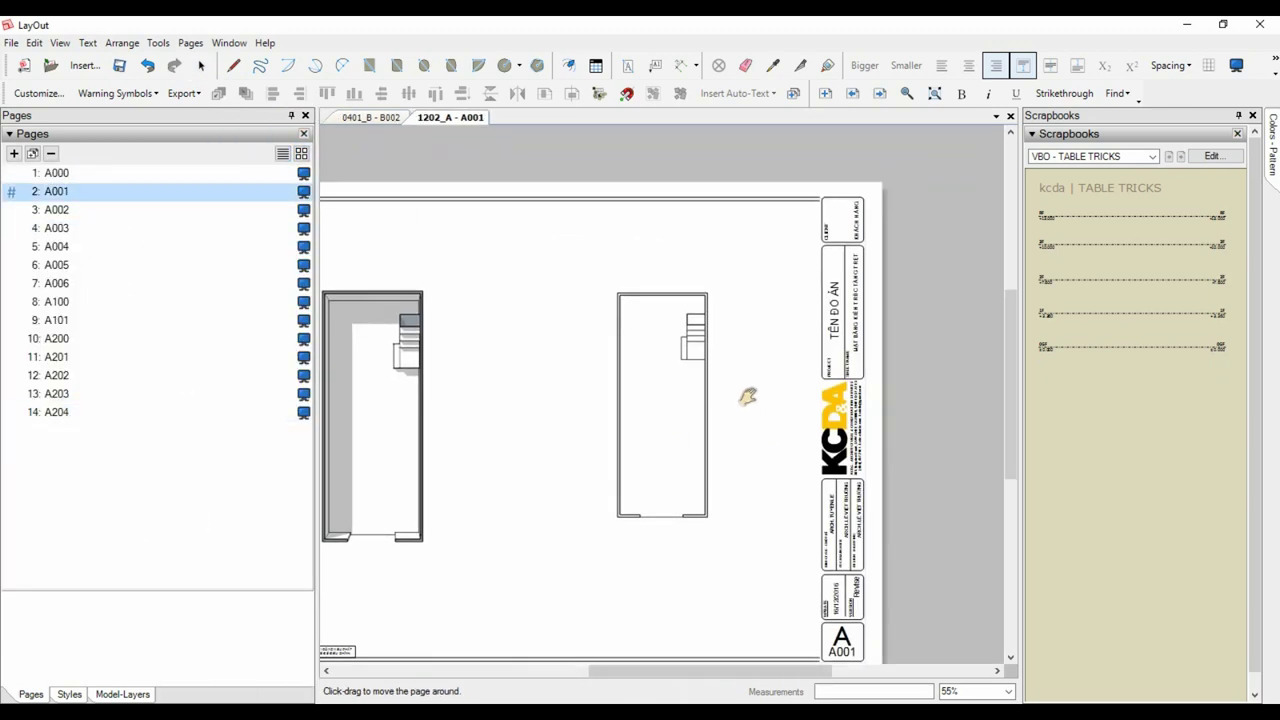
{"action": "left_click", "coordinate": [13, 153]}
Reposition the left floor-plan viewport on sheet A001.
{"action": "left_click", "coordinate": [76, 193]}
{"action": "type", "text": "A301"}
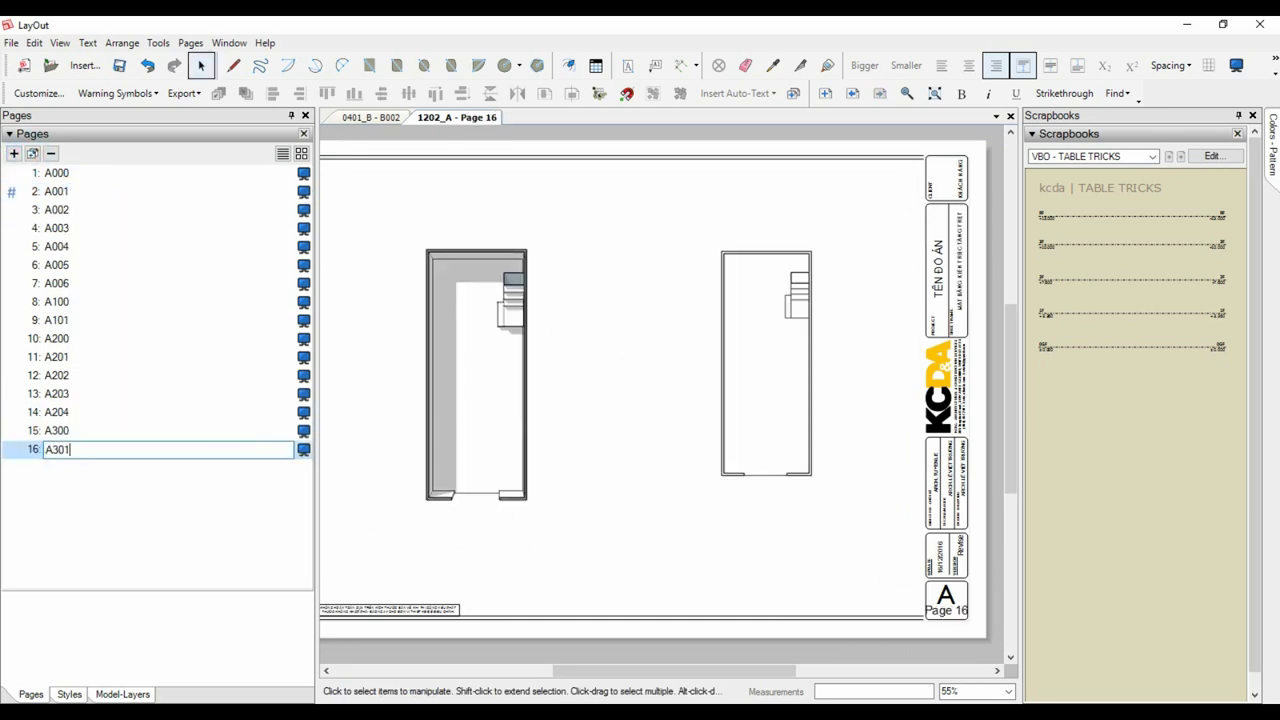
{"action": "mouse_move", "coordinate": [523, 269]}
{"action": "left_mouse_down"}
{"action": "mouse_move", "coordinate": [811, 314]}
{"action": "mouse_move", "coordinate": [480, 309]}
{"action": "mouse_move", "coordinate": [641, 330]}
{"action": "left_mouse_up"}
{"action": "scroll", "coordinate": [700, 355], "scroll_direction": "down", "scroll_amount": 1}
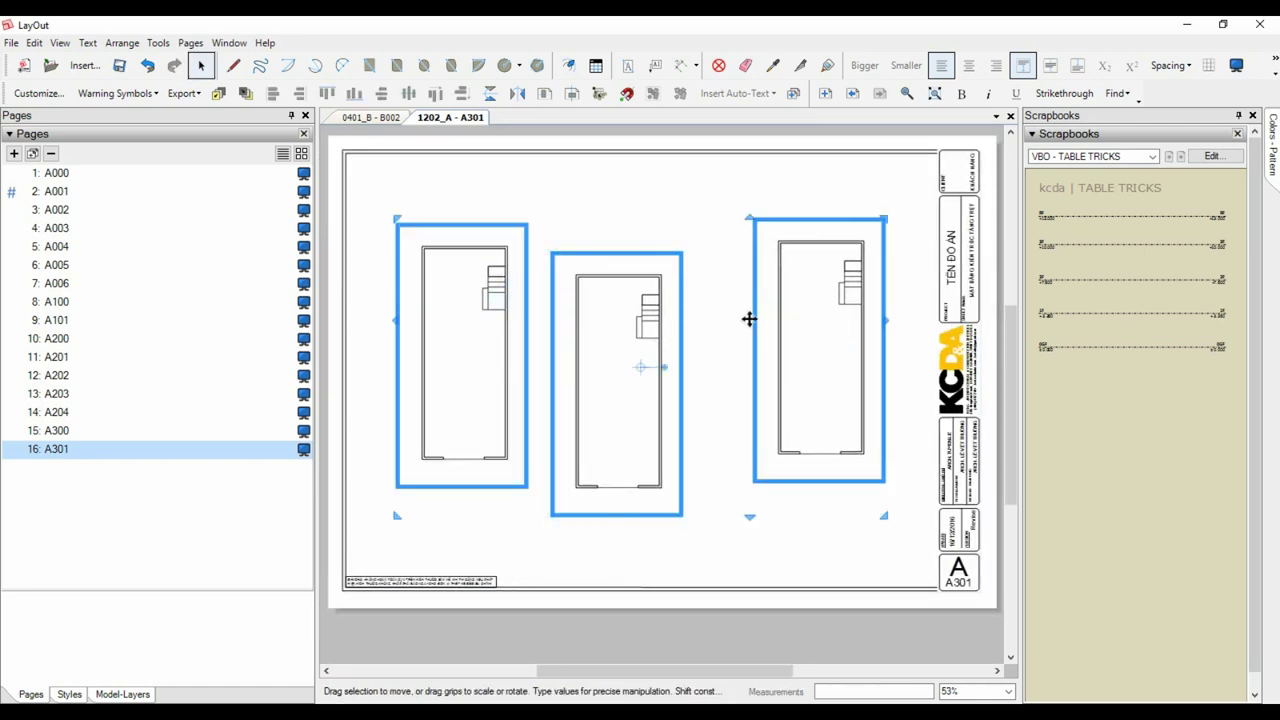
Space the three viewports horizontally and show scene Cei_0GF in the left one.
{"action": "right_click", "coordinate": [496, 307]}
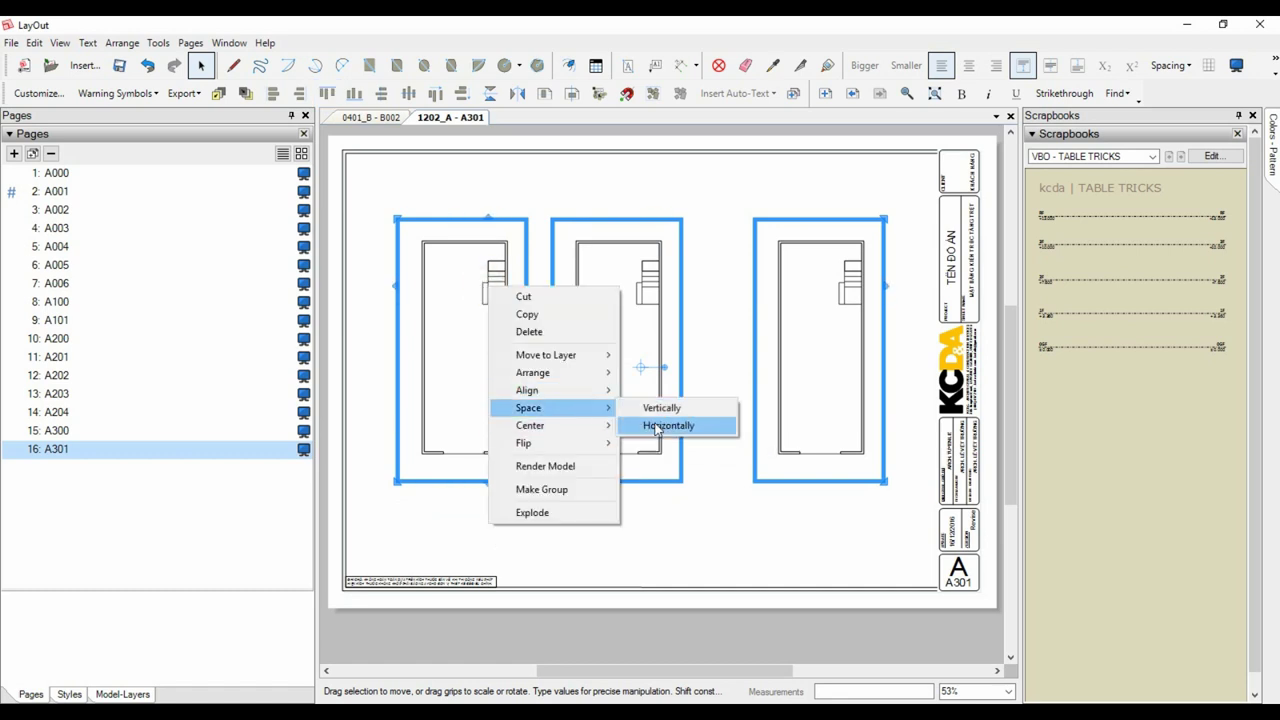
{"action": "left_click", "coordinate": [665, 427]}
{"action": "left_click", "coordinate": [508, 286]}
{"action": "right_click", "coordinate": [508, 286]}
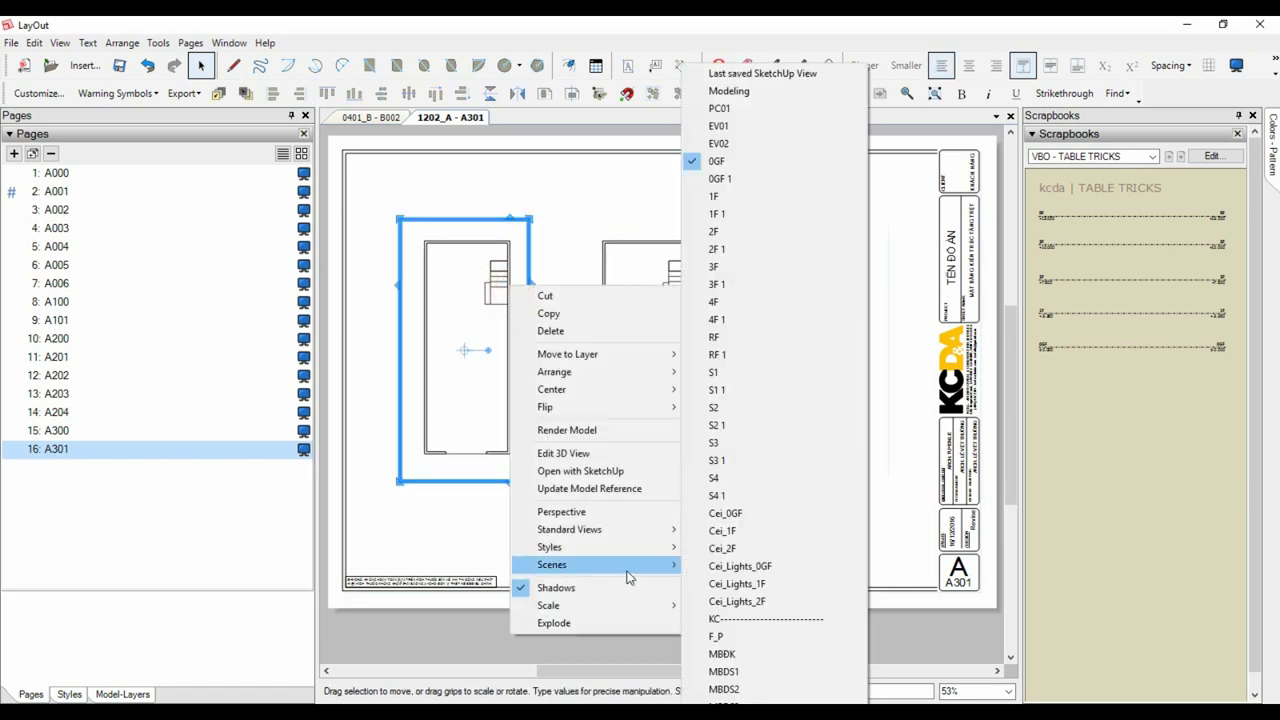
{"action": "left_click", "coordinate": [735, 515]}
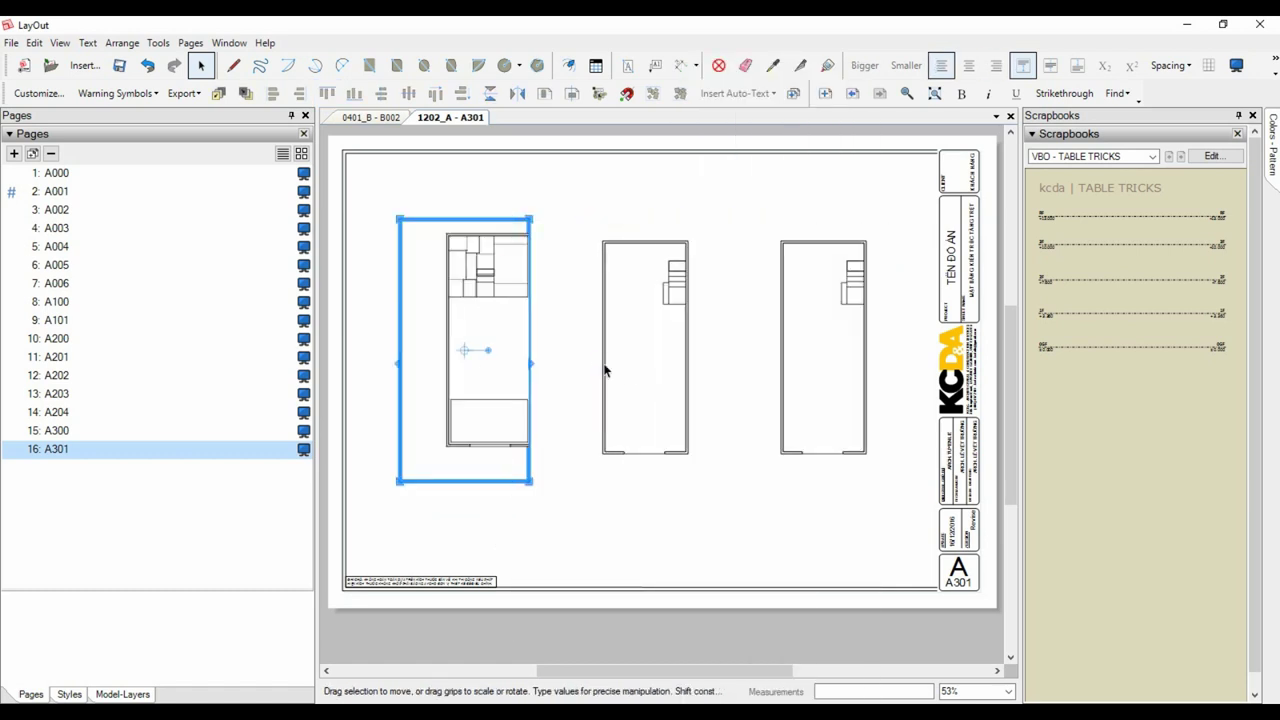
Switch the middle and right viewports to ceiling scenes and enlarge all three frames.
{"action": "right_click", "coordinate": [604, 362]}
{"action": "left_click", "coordinate": [815, 531]}
{"action": "right_click", "coordinate": [791, 393]}
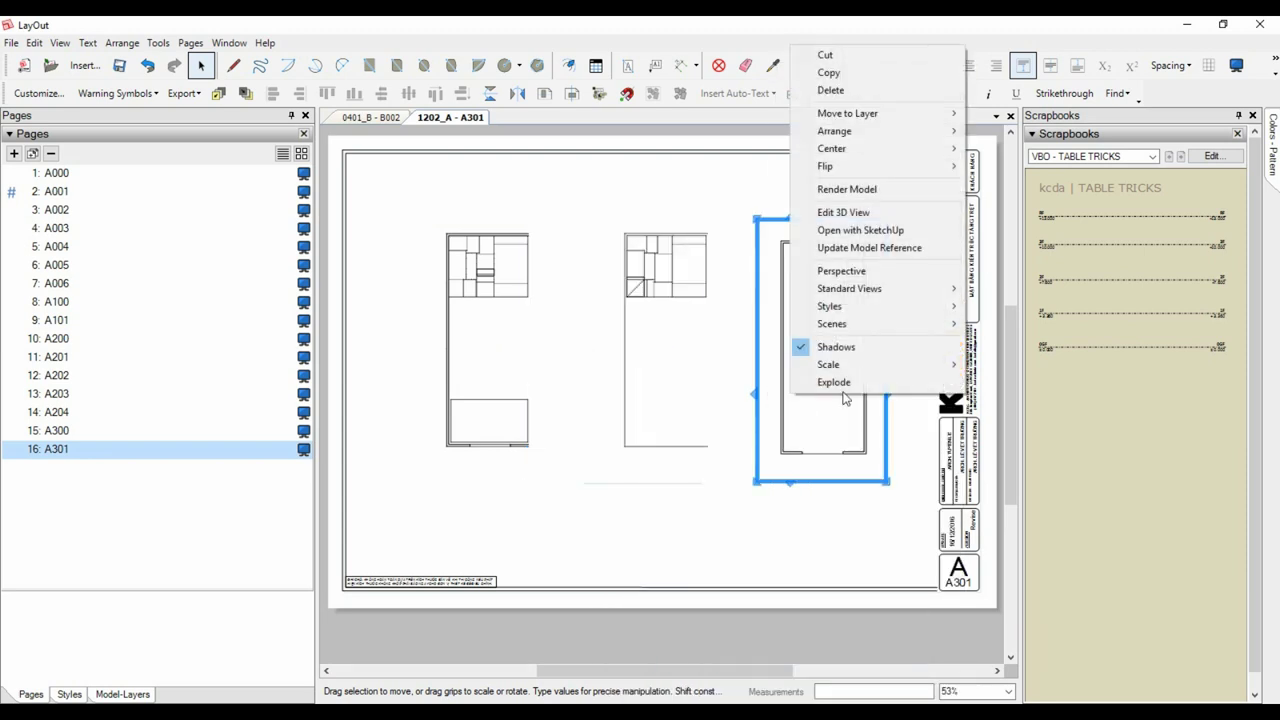
{"action": "left_click", "coordinate": [1003, 548]}
{"action": "scroll", "coordinate": [495, 298], "scroll_direction": "down", "scroll_amount": 1}
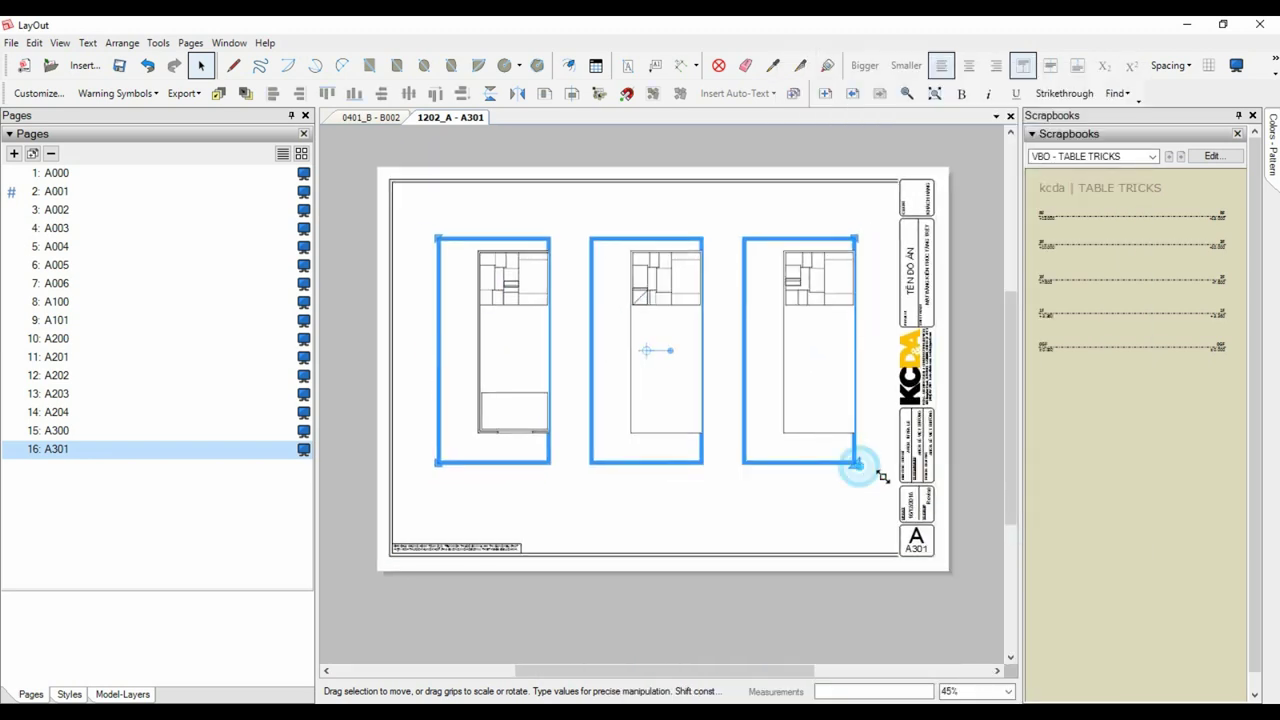
{"action": "left_click_drag", "start_coordinate": [889, 479], "coordinate": [893, 478]}
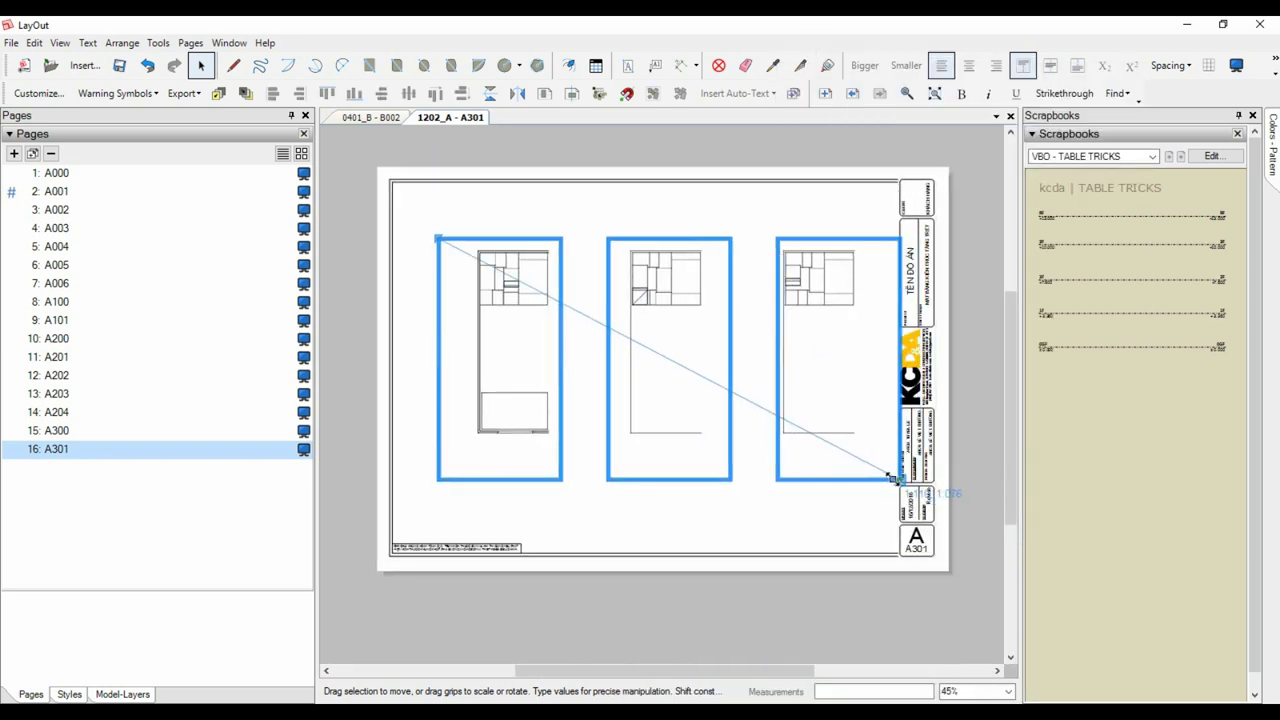
Deselect the viewports and go to page A204.
{"action": "right_click", "coordinate": [551, 331]}
{"action": "left_click", "coordinate": [697, 446]}
{"action": "left_click", "coordinate": [56, 412]}
Move the viewports on A204, A203 and A202 onto the model layer.
{"action": "right_click", "coordinate": [777, 397]}
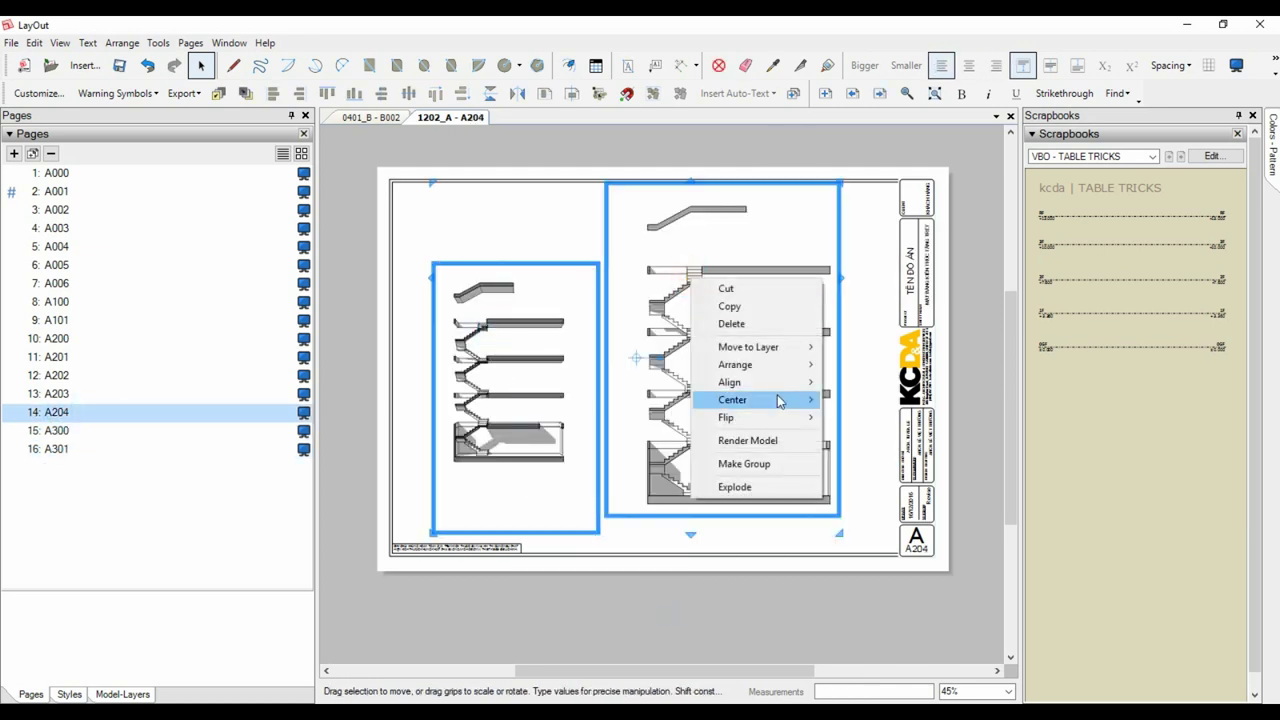
{"action": "left_click", "coordinate": [56, 393]}
{"action": "right_click", "coordinate": [776, 217]}
{"action": "left_click", "coordinate": [955, 486]}
{"action": "key", "text": "Page_Up"}
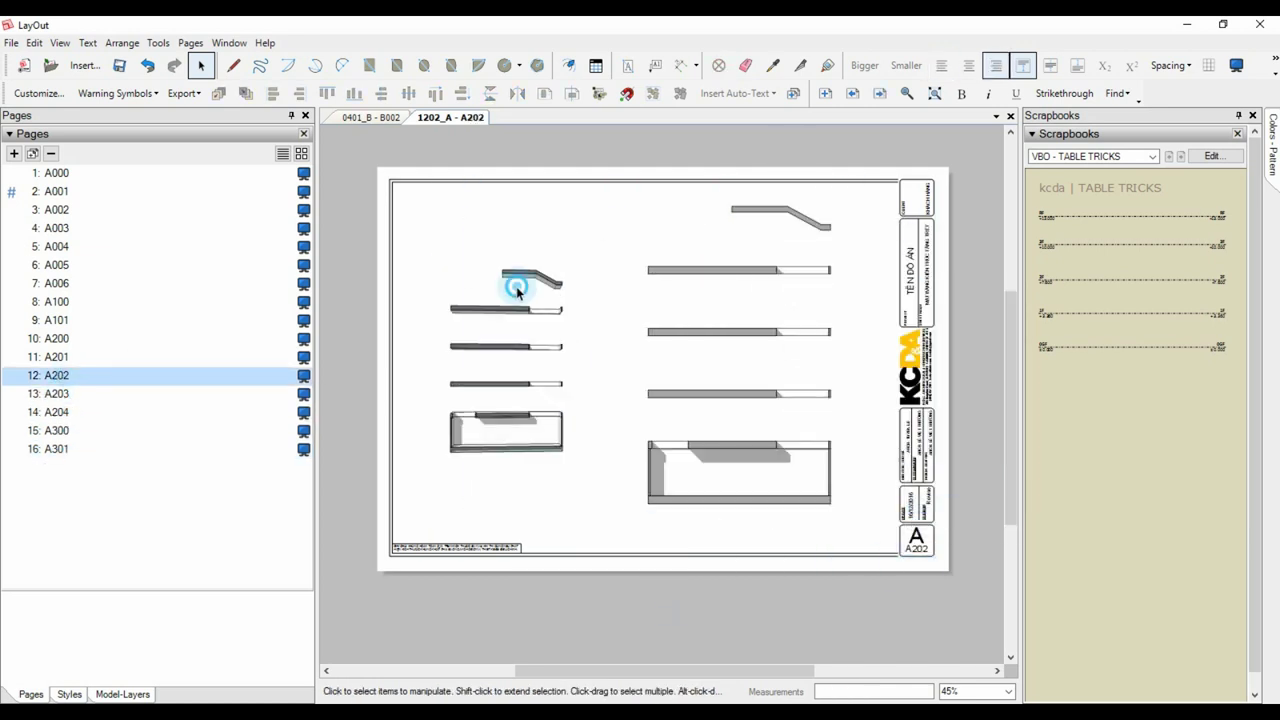
{"action": "right_click", "coordinate": [541, 283]}
{"action": "left_click", "coordinate": [600, 437]}
Move the viewports on A201 and A101 onto the model layer.
{"action": "left_click", "coordinate": [166, 357]}
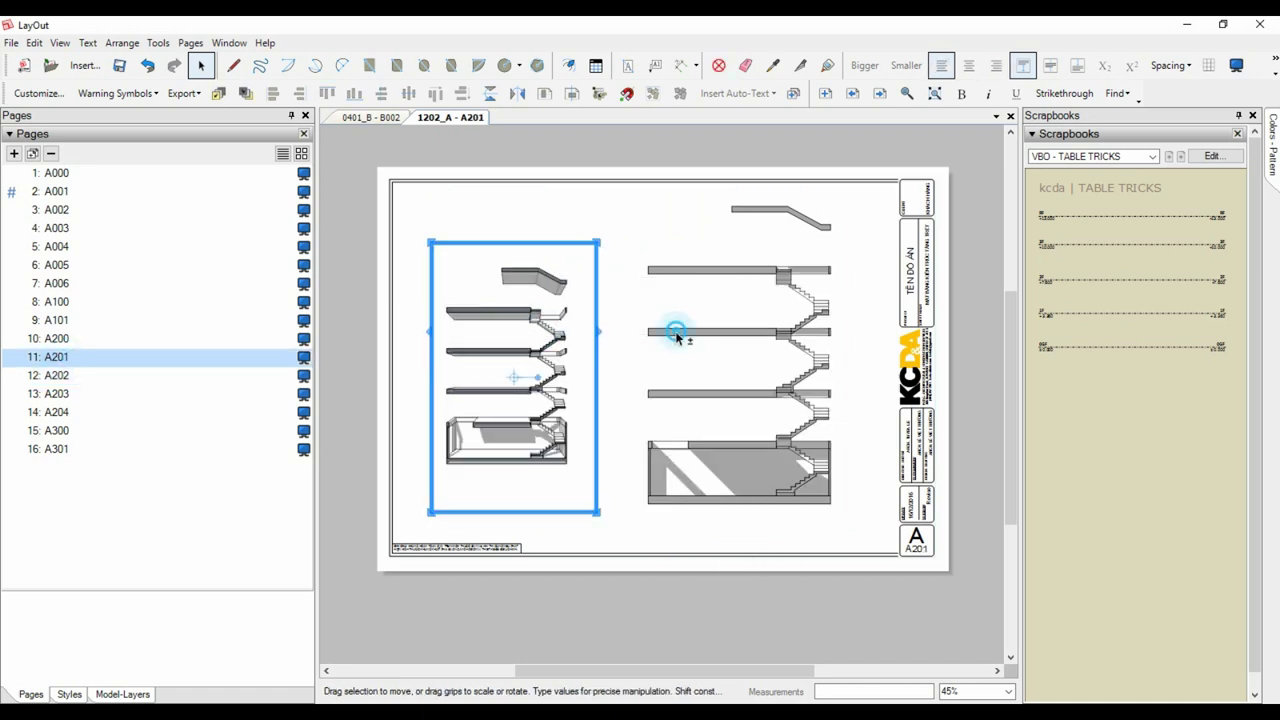
{"action": "right_click", "coordinate": [674, 333]}
{"action": "left_click", "coordinate": [857, 619]}
{"action": "key", "text": "Page_Up"}
{"action": "key", "text": "Page_Up"}
{"action": "right_click", "coordinate": [763, 268]}
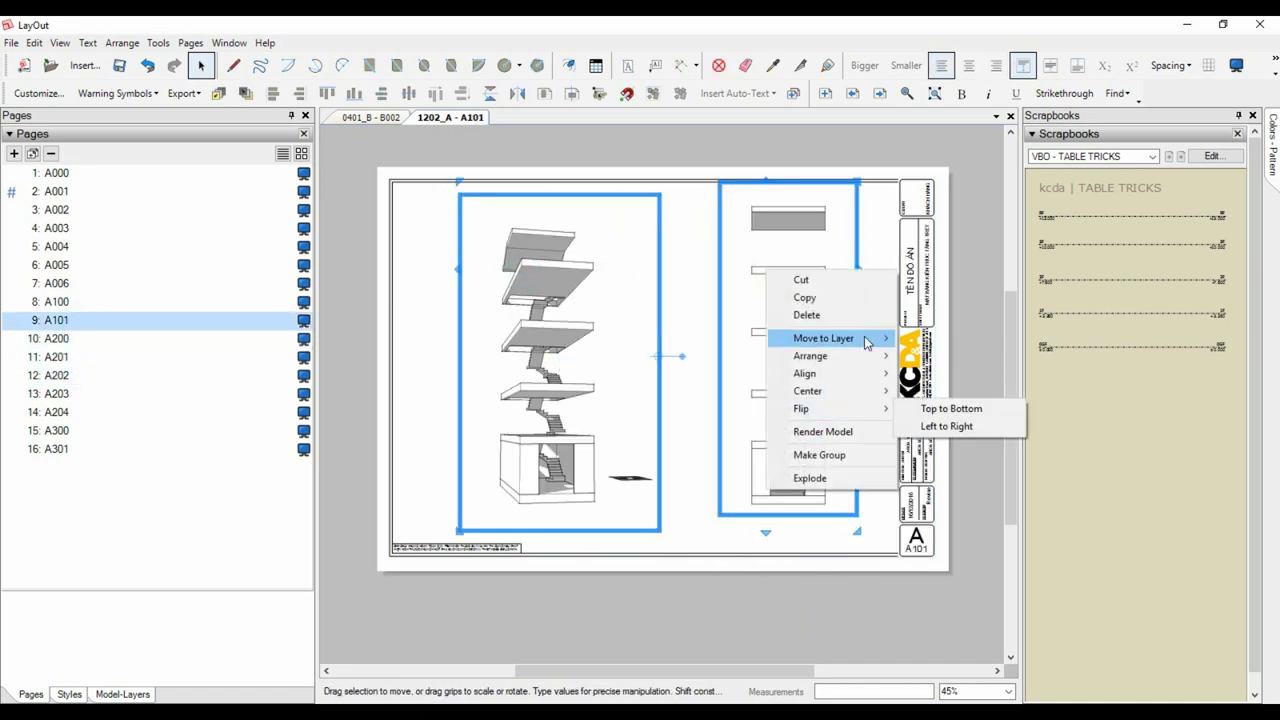
{"action": "left_click", "coordinate": [954, 553]}
{"action": "left_click", "coordinate": [112, 303]}
Assign the A005 viewports to a layer and put the A004 viewports on the hatches layer.
{"action": "key", "text": "Page_Up"}
{"action": "key", "text": "ctrl+a"}
{"action": "right_click", "coordinate": [766, 300]}
{"action": "left_click", "coordinate": [971, 569]}
{"action": "key", "text": "Page_Up"}
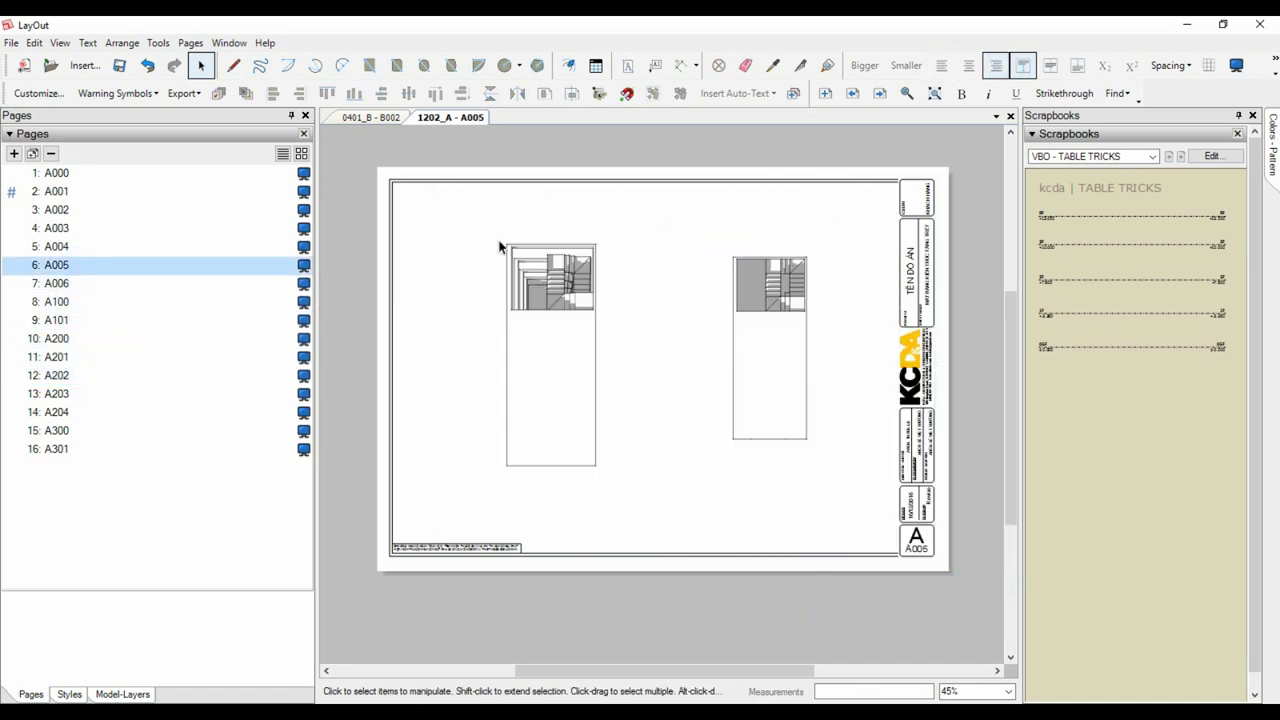
{"action": "right_click", "coordinate": [790, 266]}
{"action": "left_click", "coordinate": [951, 514]}
{"action": "left_click", "coordinate": [89, 250]}
{"action": "key", "text": "ctrl+a"}
{"action": "right_click", "coordinate": [797, 276]}
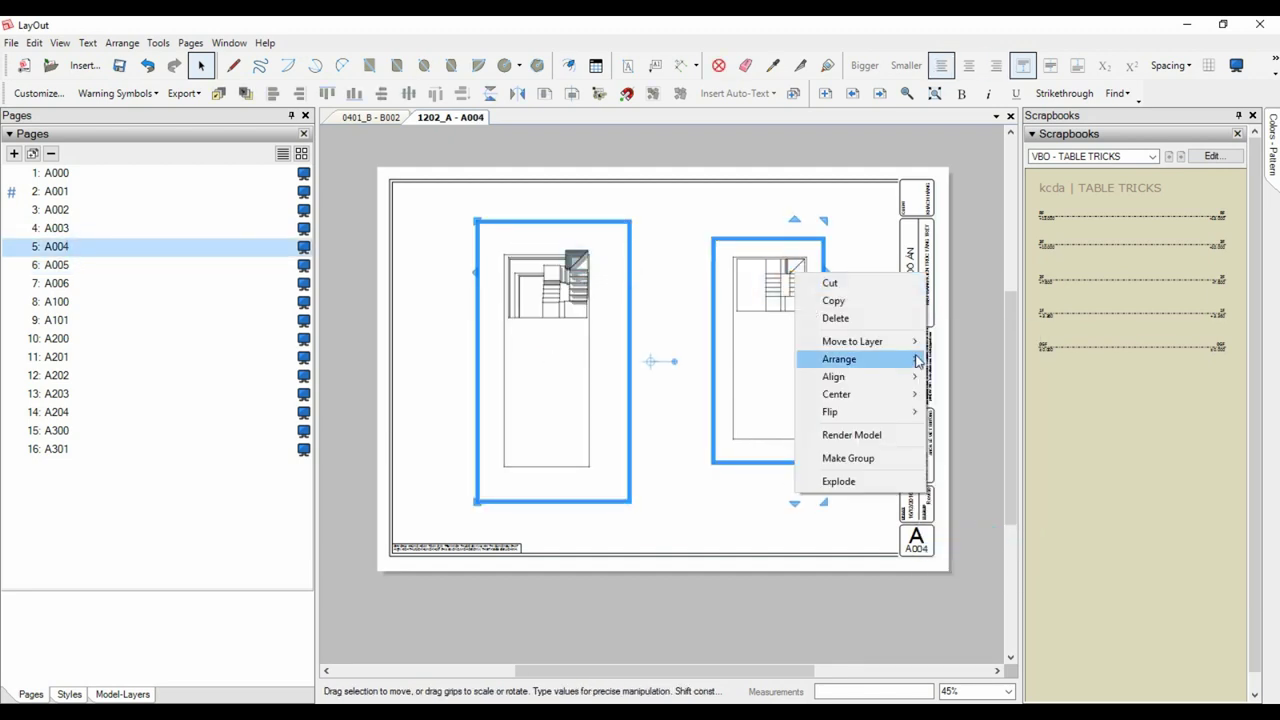
{"action": "left_click", "coordinate": [965, 523]}
Put the A003, A002 and A001 viewports on SU_Model, ending on cover page A000.
{"action": "key", "text": "Page_Up"}
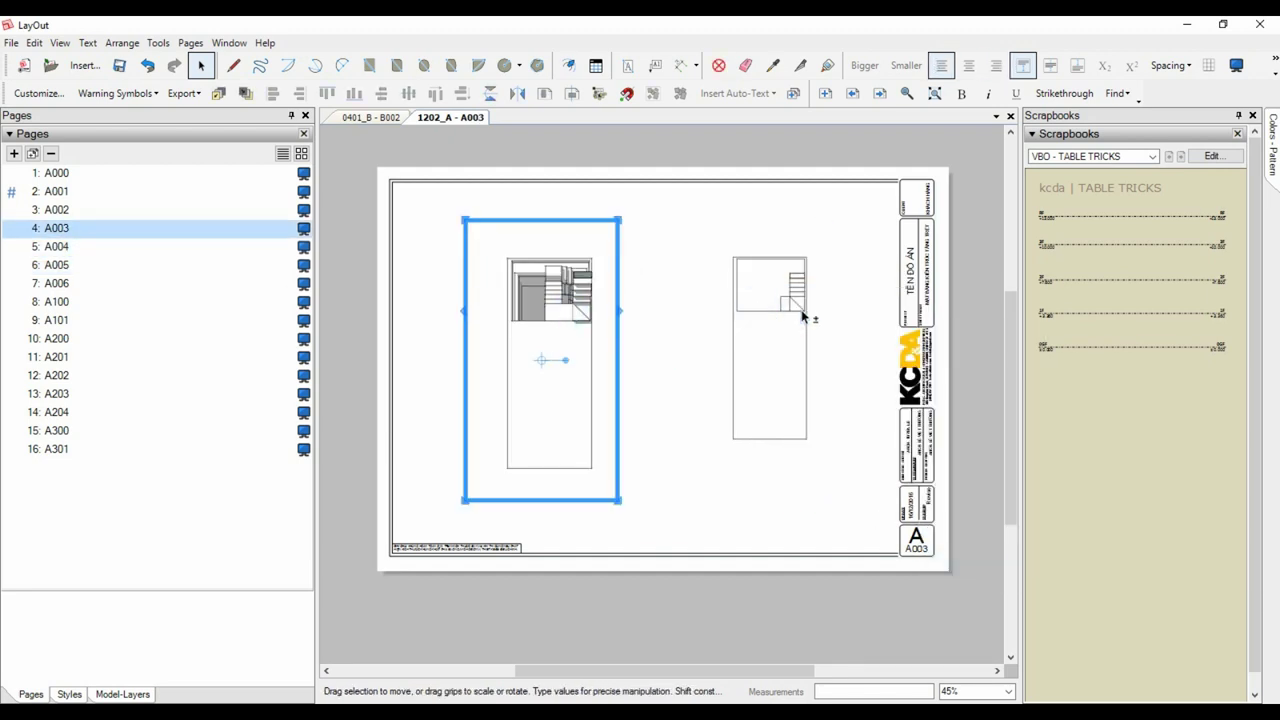
{"action": "key", "text": "ctrl+a"}
{"action": "right_click", "coordinate": [795, 317]}
{"action": "left_click", "coordinate": [950, 600]}
{"action": "key", "text": "Page_Up"}
{"action": "key", "text": "ctrl+a"}
{"action": "right_click", "coordinate": [763, 313]}
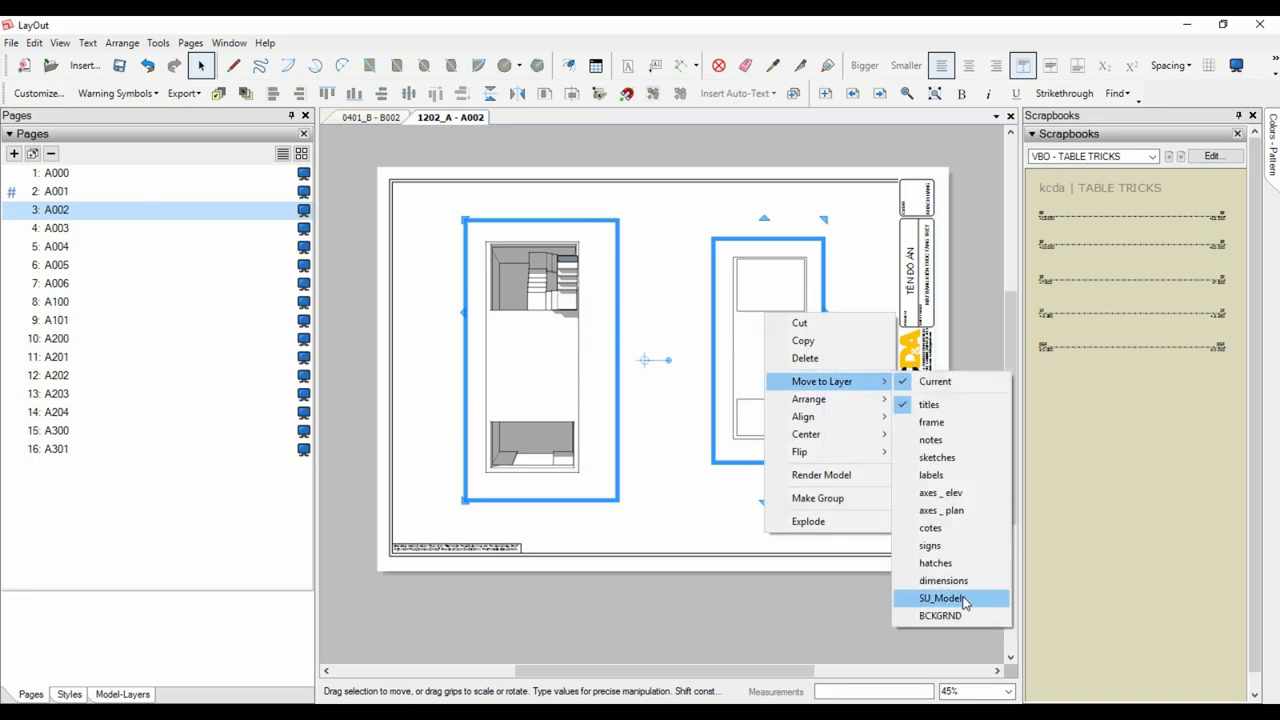
{"action": "left_click", "coordinate": [964, 598]}
{"action": "key", "text": "Page_Up"}
{"action": "key", "text": "ctrl+a"}
{"action": "right_click", "coordinate": [820, 274]}
{"action": "left_click", "coordinate": [962, 557]}
{"action": "key", "text": "Page_Up"}
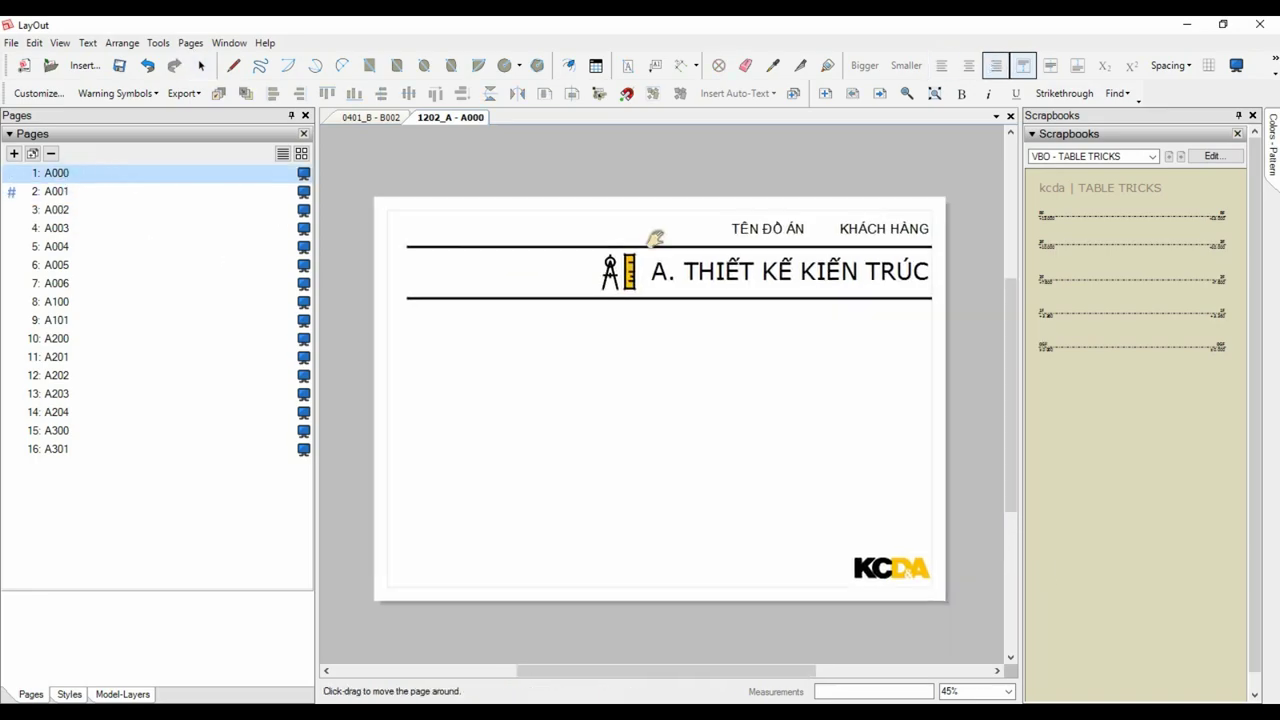